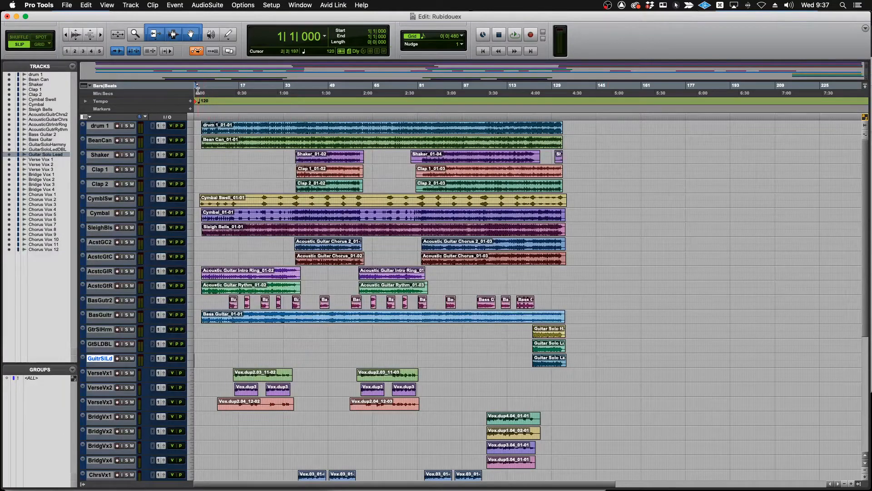
left_click(200, 92)
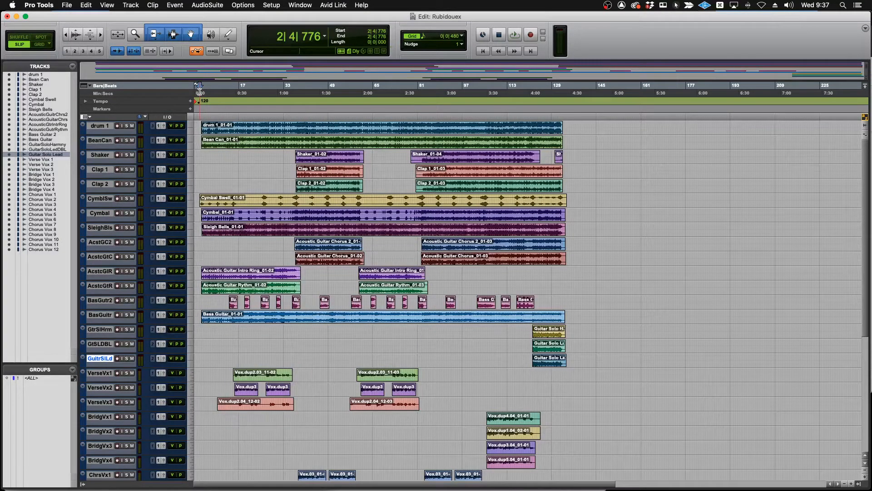
key("super+bracketright")
key("super+bracketright")
key("super+bracketleft")
key("super+bracketleft")
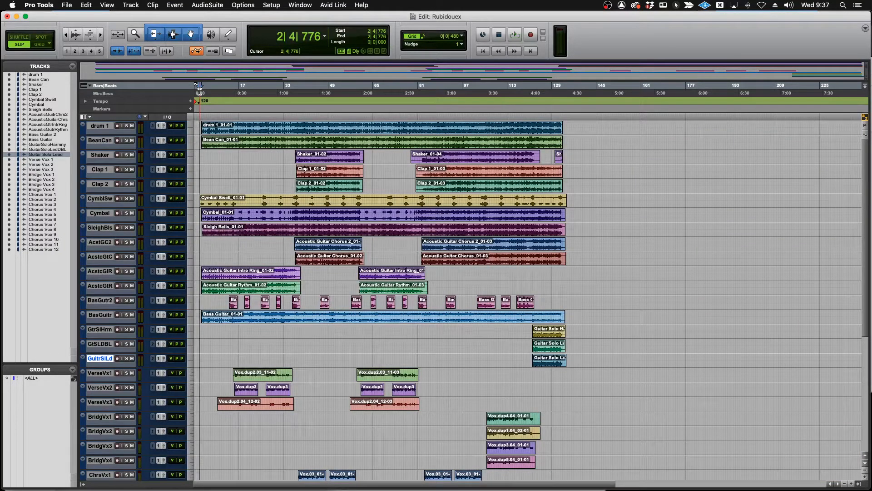
Switch to Preview and read the opening slides of Subgroup Mixing Powerpoint.pdf, covering the definition and the reasons to learn it.
key("super+Tab")
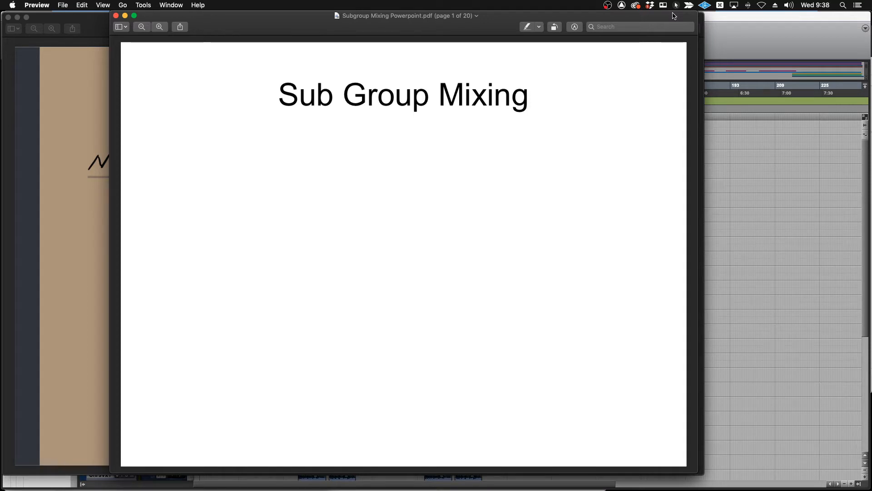
key("Right")
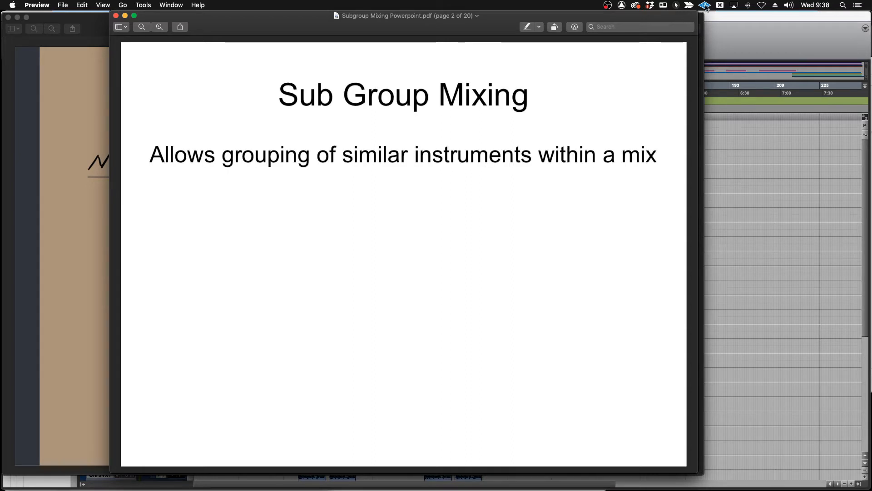
key("Right")
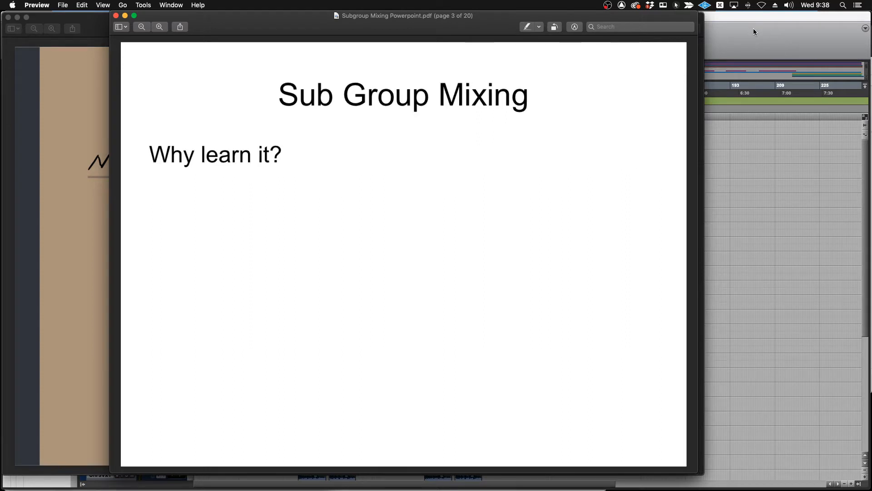
key("Right")
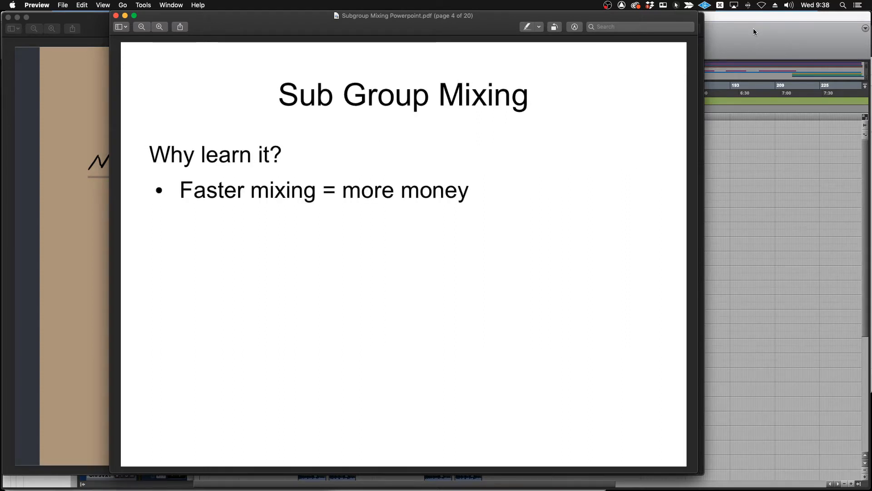
key("Right")
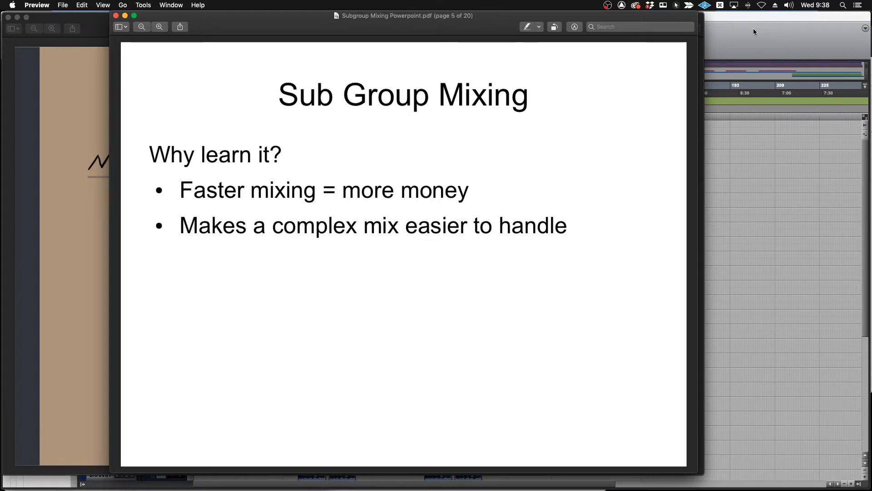
key("Right")
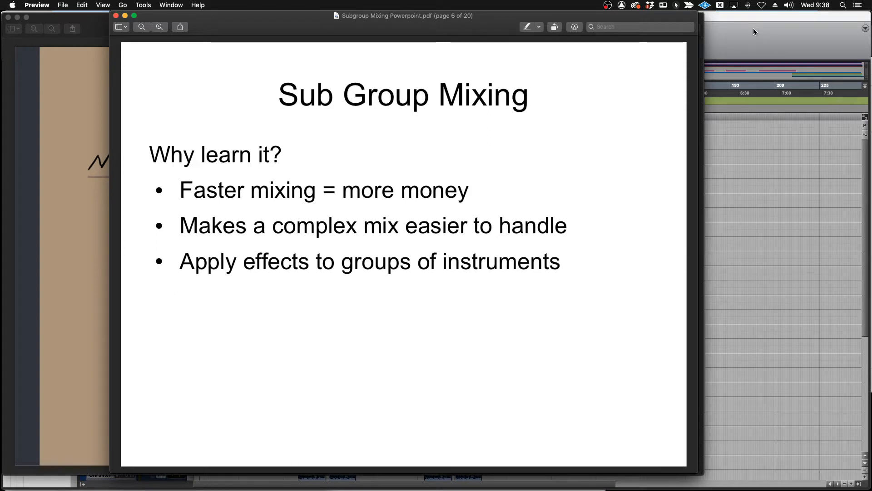
key("Right")
key("Left")
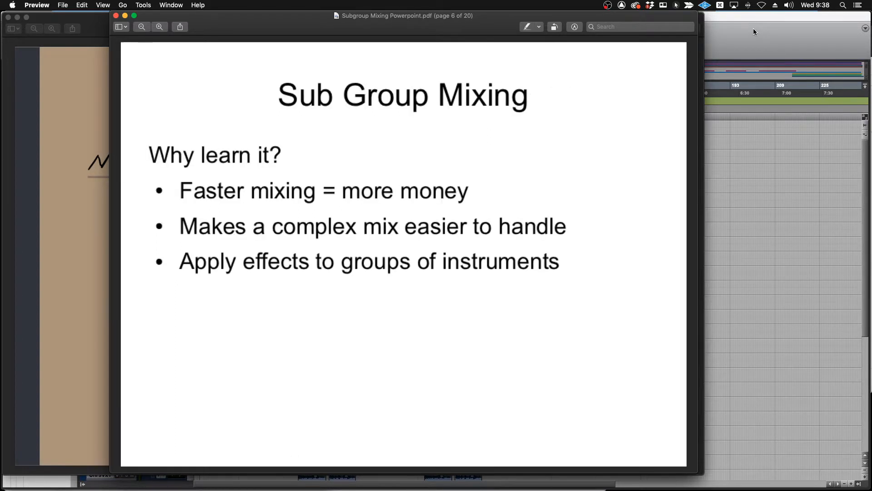
key("Left")
key("Left")
key("Left")
key("Left")
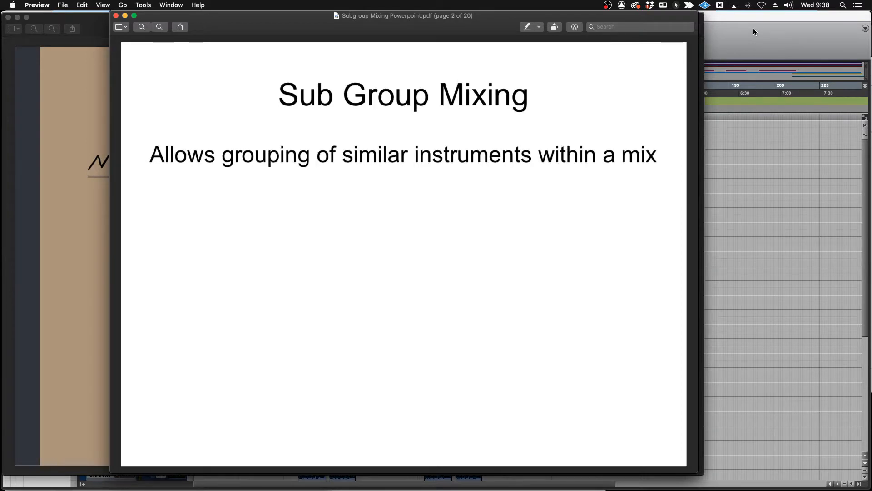
Switch to Firefox and enter P for theory attendance on 11/25/20 for the student in row 15 of the attendance sheet.
key("super+Tab")
key("super+Tab")
key("super+Tab")
key("super+Tab")
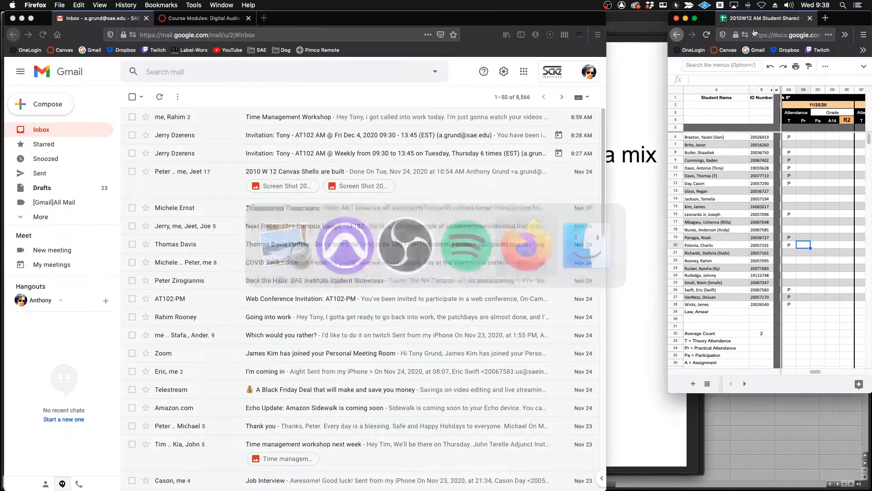
left_click(789, 207)
type("P")
key("Return")
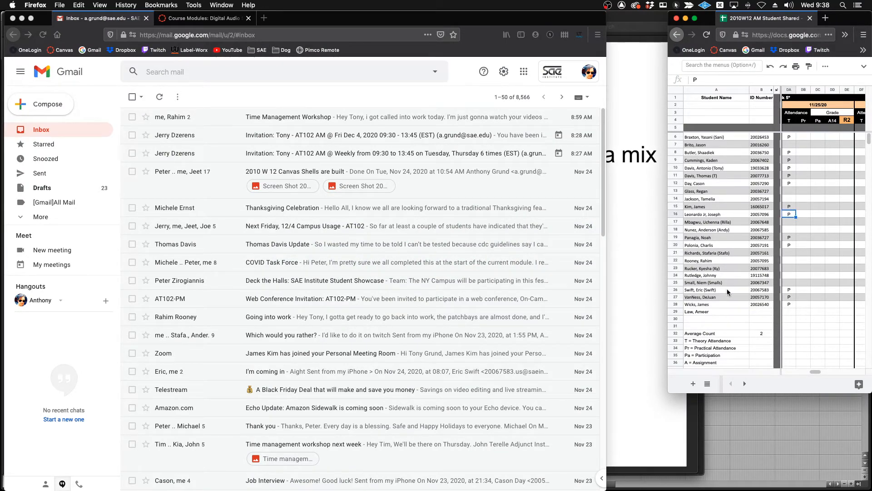
Switch back to Pro Tools, show the Mix window and change its channel strips from narrow to full width.
left_click(709, 429)
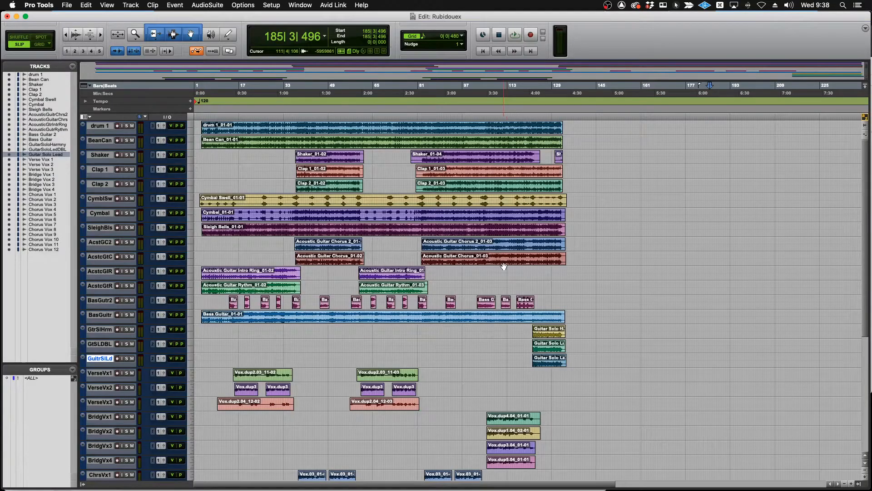
key("super+equal")
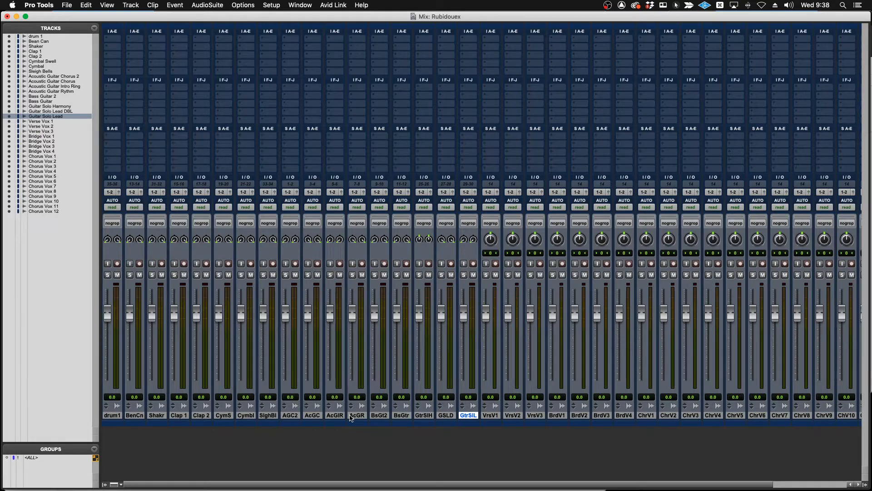
key("ctrl+Up")
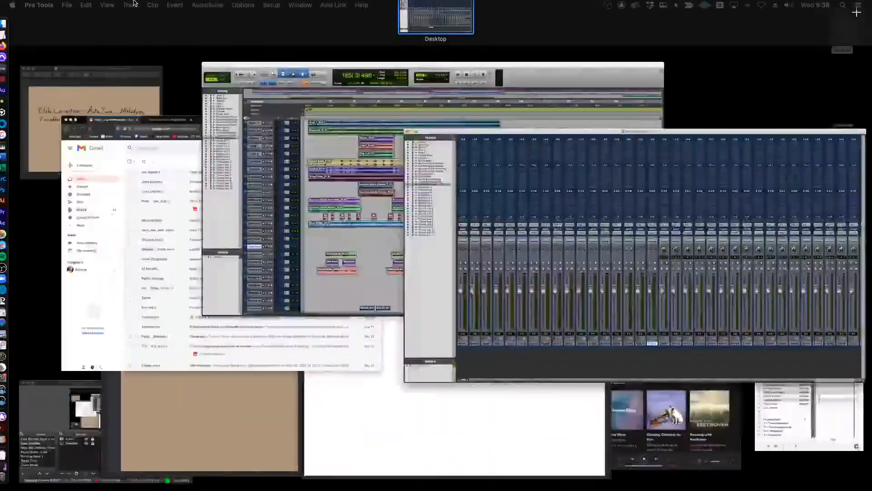
left_click(132, 4)
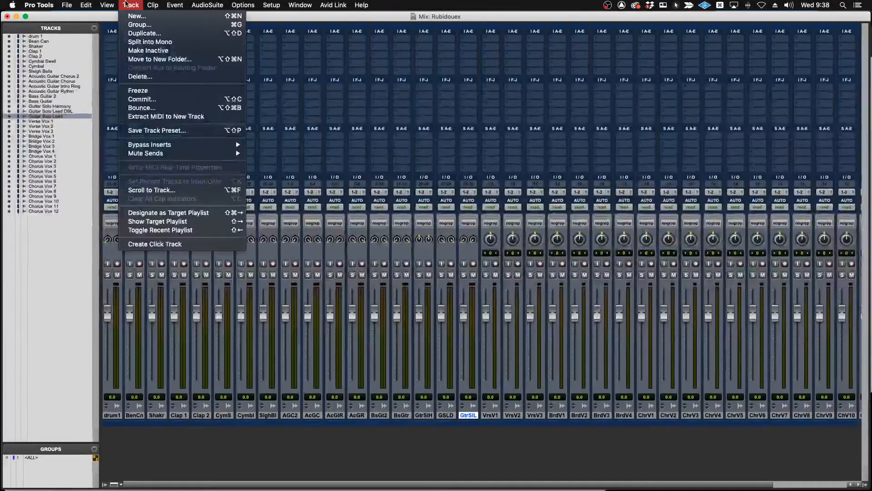
mouse_move(107, 4)
left_click(114, 24)
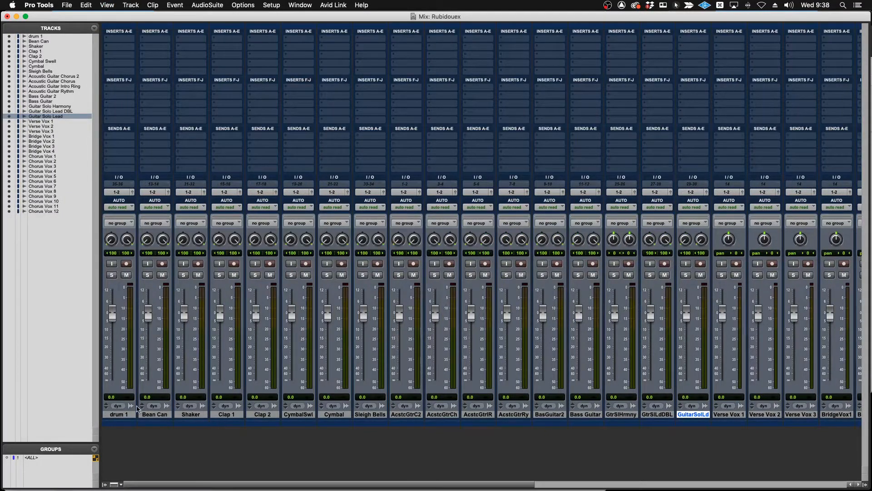
Color the eight percussion tracks from drum 1 to Sleigh Bells orange, with the Color Palette applied to Tracks.
left_click(119, 415)
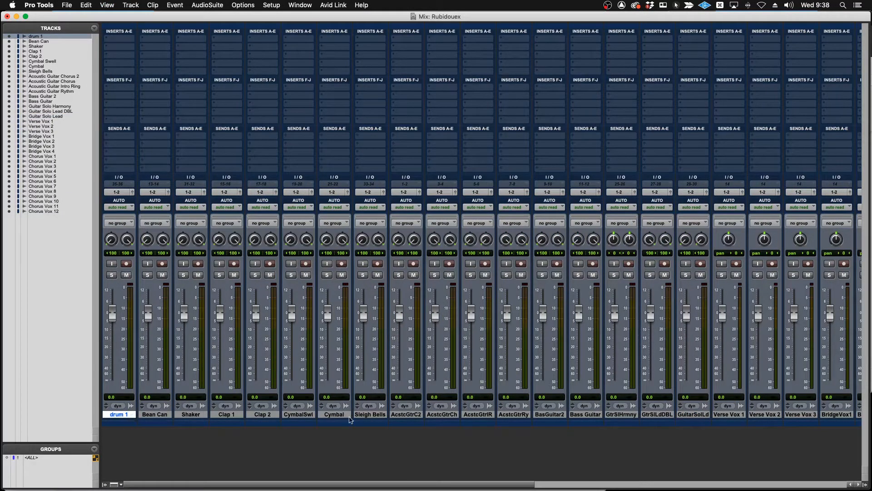
left_click(381, 415, "shift")
left_click(300, 5)
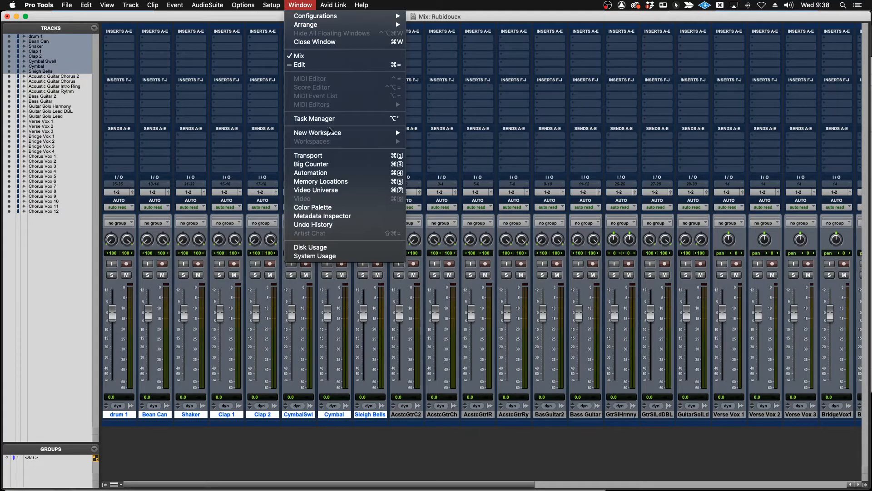
left_click(321, 208)
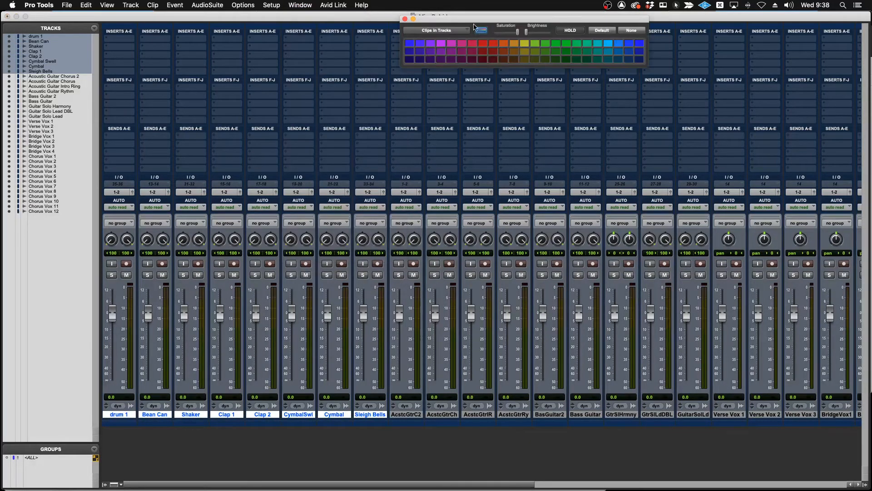
left_click(456, 30)
left_click(436, 20)
left_click(502, 44)
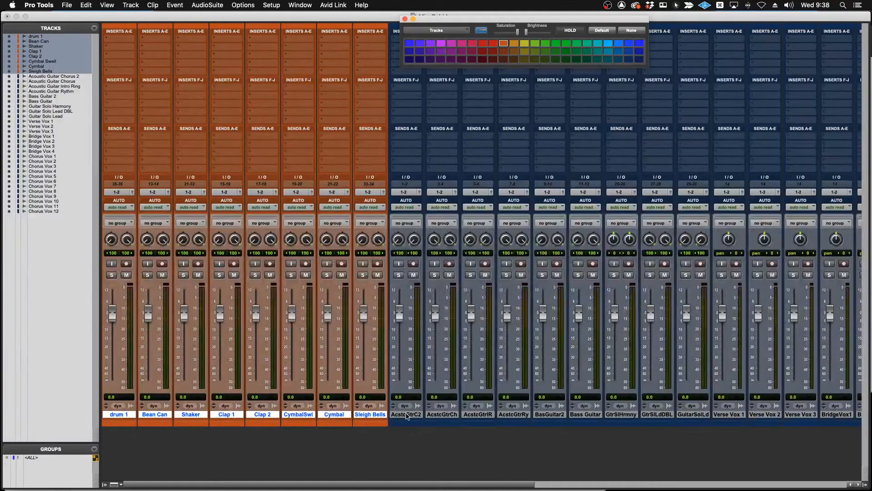
Color the Bass Guitar 2 and Bass Guitar tracks red and move them directly after Sleigh Bells.
left_click(549, 414)
left_click(584, 416, "shift")
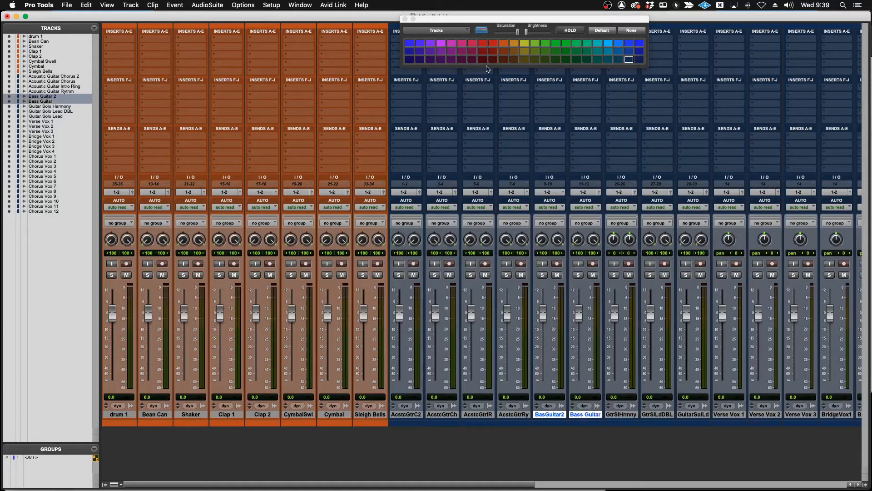
left_click(483, 43)
left_click_drag(549, 419, 400, 421)
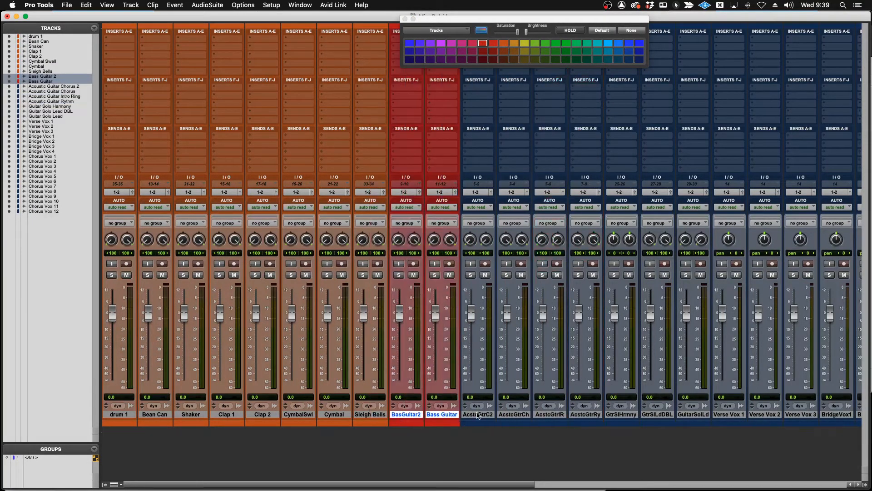
Color the four acoustic guitar tracks, from Acoustic Guitar Chorus 2 to Acoustic Guitar Rythm, brown.
left_click(478, 415)
scroll(527, 415, "right", 3)
scroll(527, 414, "right", 3)
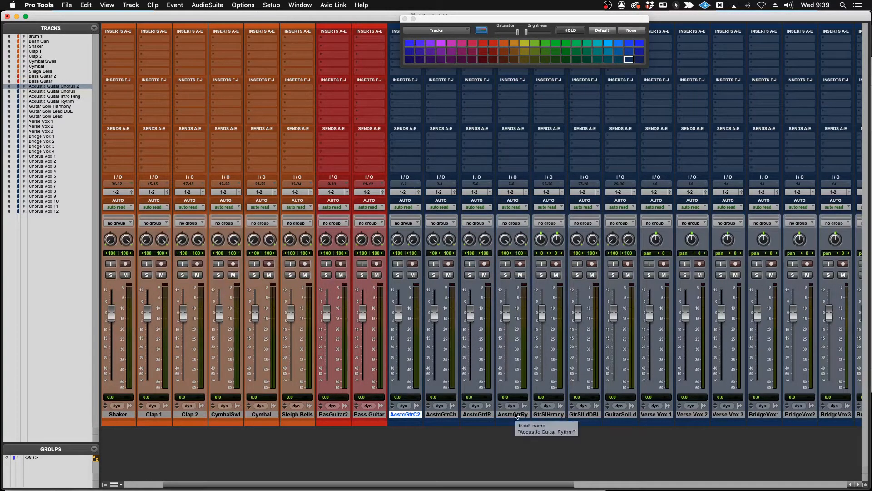
left_click(516, 414, "shift")
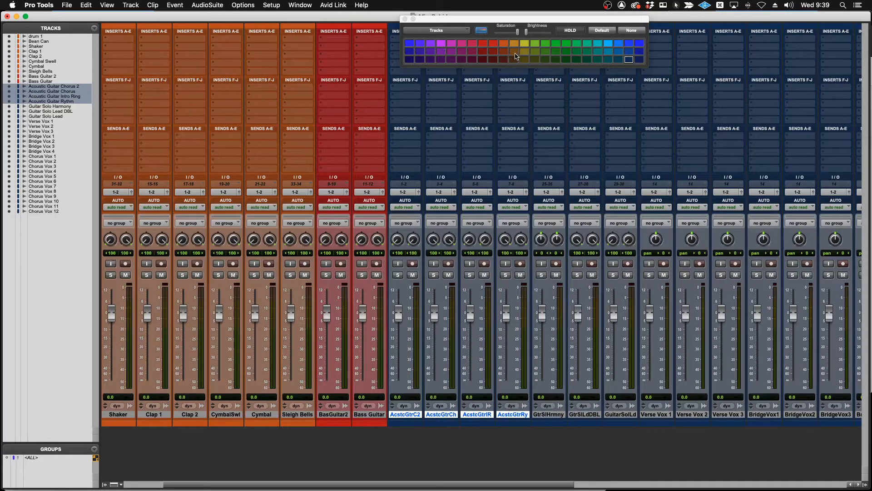
left_click(514, 52)
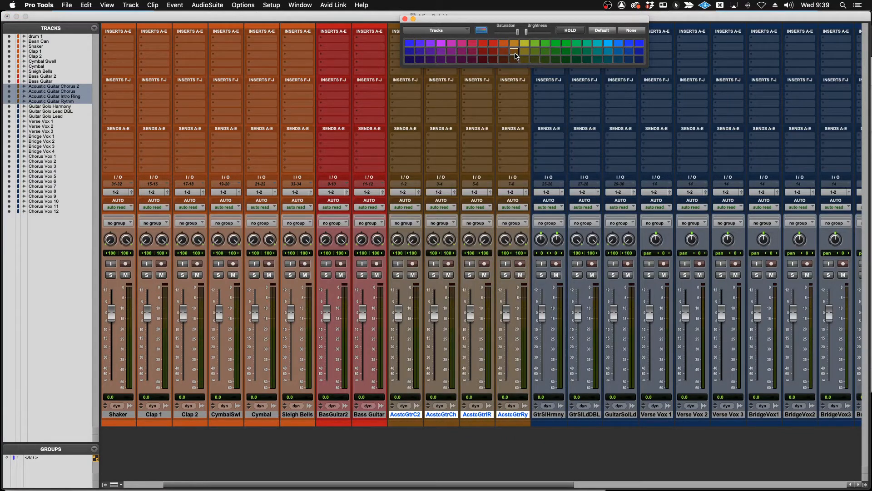
Color the Guitar Solo Harmony, Guitar Solo Lead DBL and Guitar Solo Lead tracks dark yellow.
left_click(546, 414)
left_click(620, 415, "shift")
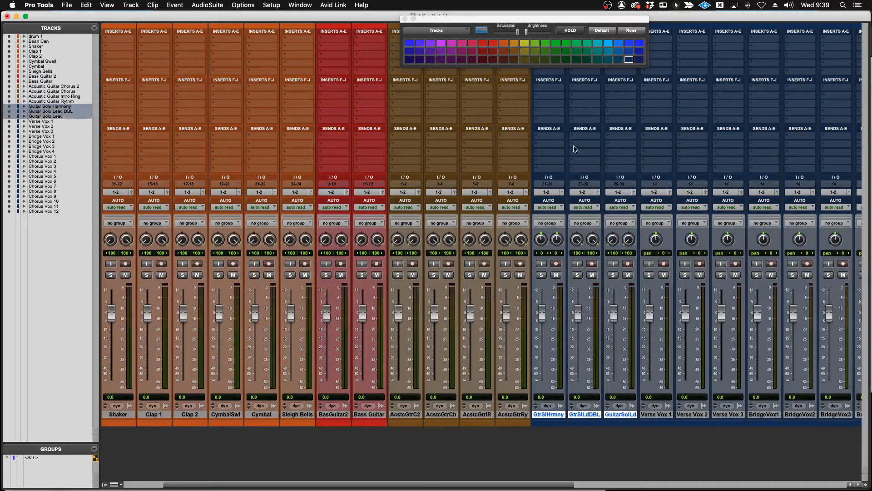
left_click(525, 52)
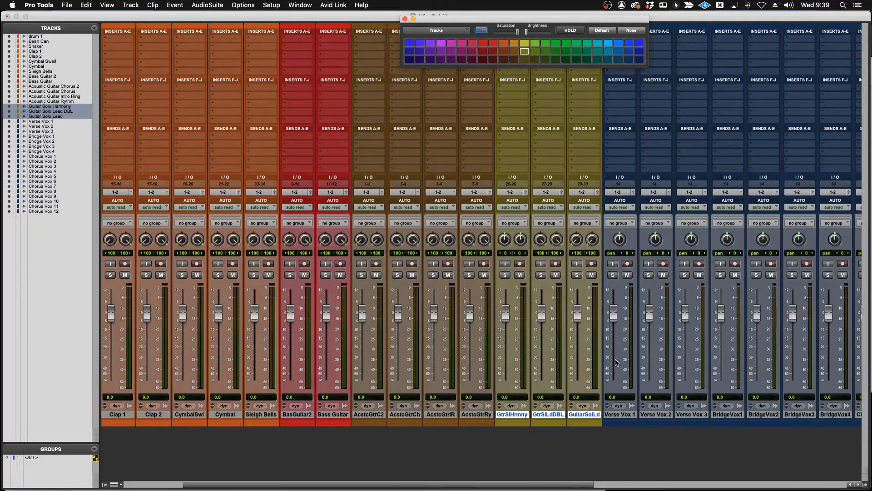
Color the Verse Vox 1, Verse Vox 2 and Verse Vox 3 tracks dark green.
scroll(617, 362, "right", 10)
scroll(617, 362, "right", 3)
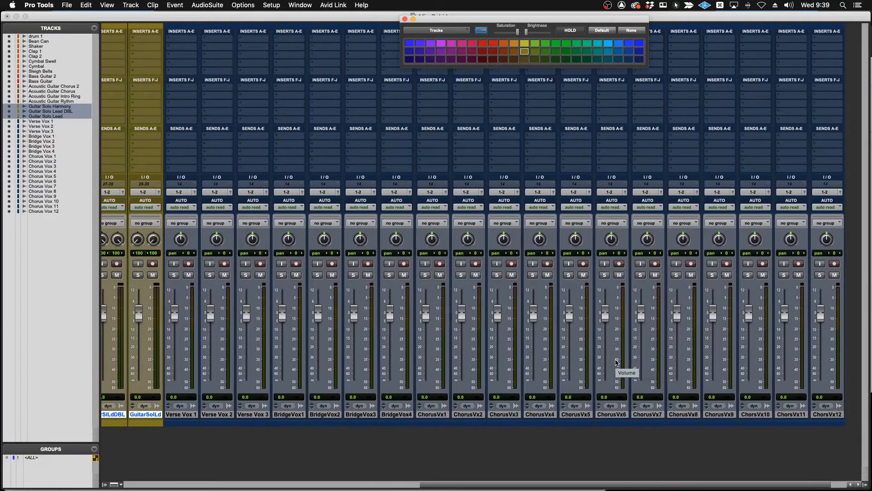
left_click(179, 415)
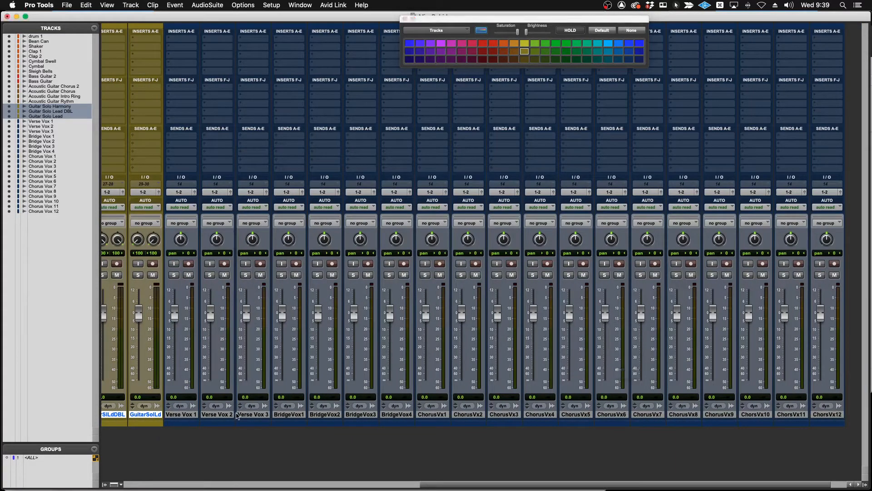
left_click(188, 415)
left_click(243, 414, "shift")
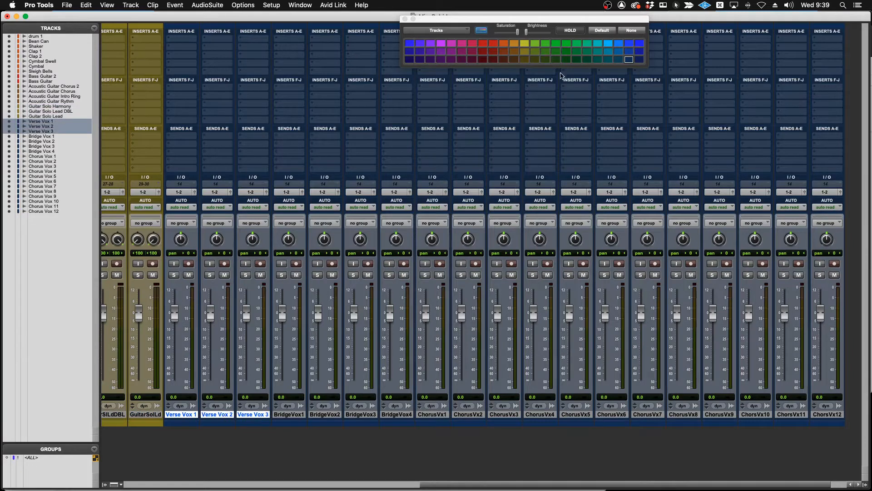
left_click(577, 60)
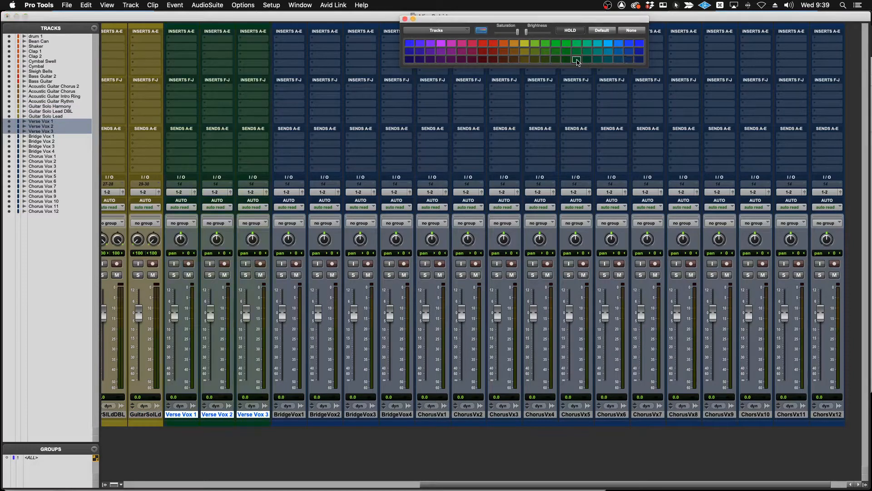
Color the four bridge vocal tracks, Bridge Vox 1 to Bridge Vox 4, a medium green.
left_click(295, 415)
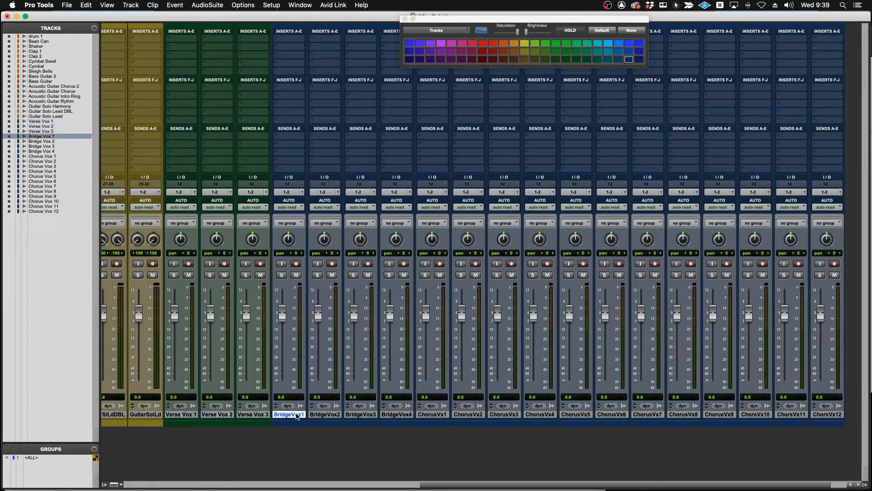
left_click(398, 415, "shift")
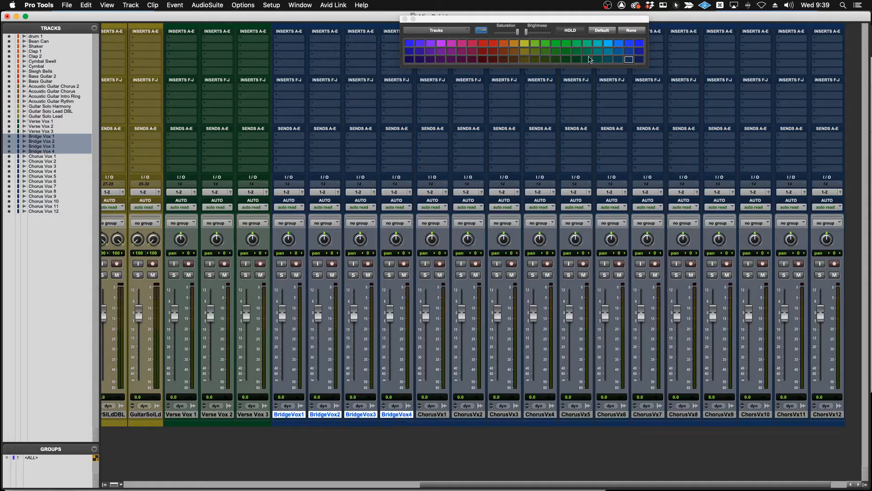
left_click(577, 51)
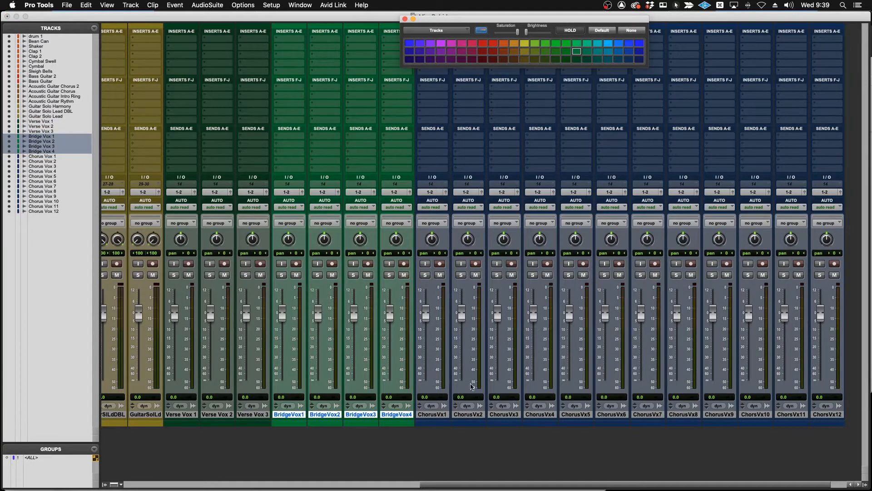
Color the twelve chorus vocal tracks, Chorus Vox 1 to Chorus Vox 12, a dark olive green.
left_click(440, 414)
left_click(837, 413, "shift")
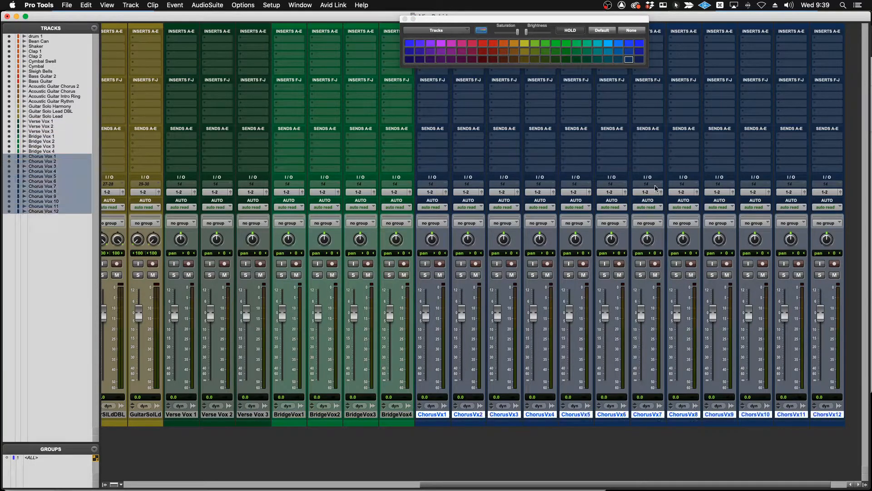
left_click(545, 60)
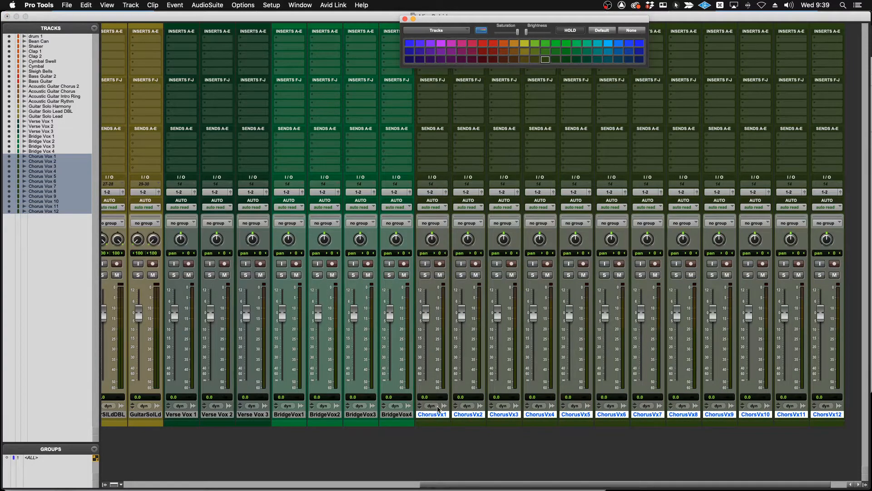
Create one stereo Master Fader track after Chorus Vox 12, keeping the default name.
scroll(438, 408, "left", 10)
scroll(439, 407, "right", 12)
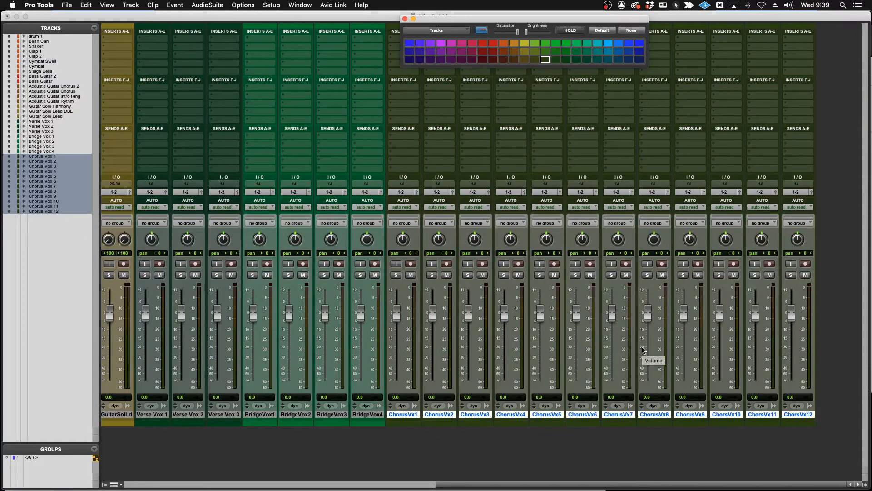
scroll(643, 350, "left", 8)
scroll(643, 350, "left", 8)
scroll(643, 350, "right", 16)
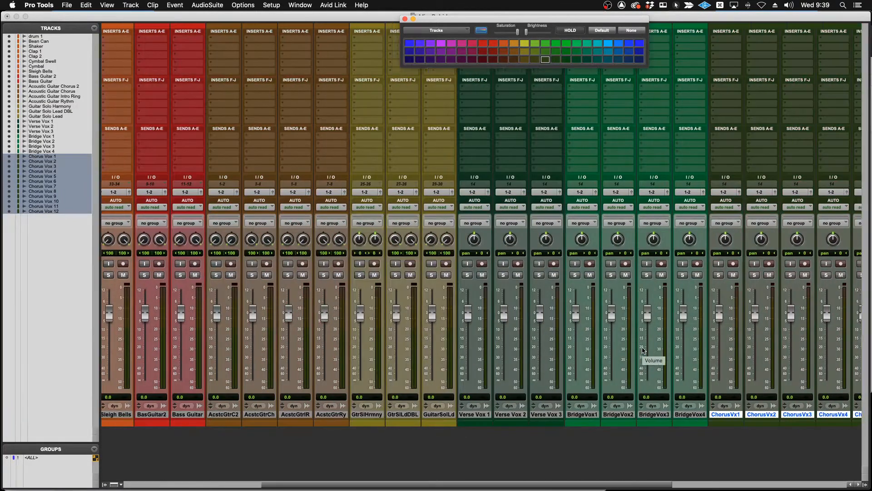
key("super+shift+n")
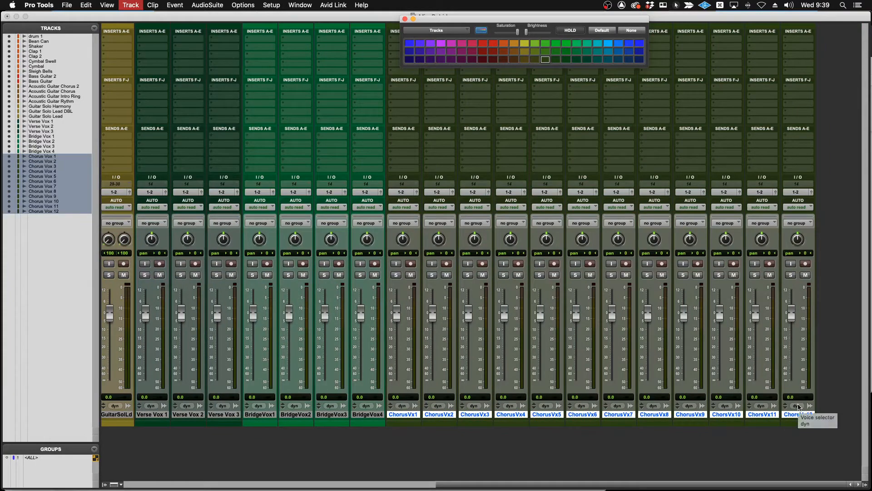
key("super+Down")
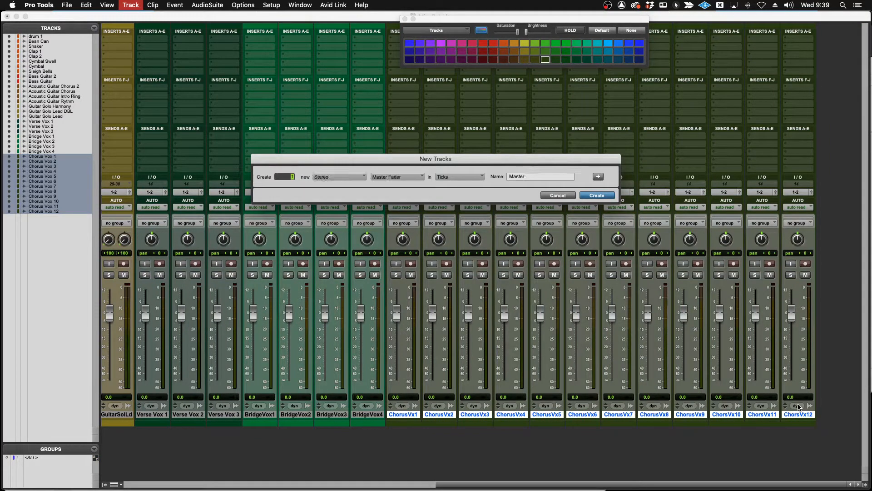
key("Return")
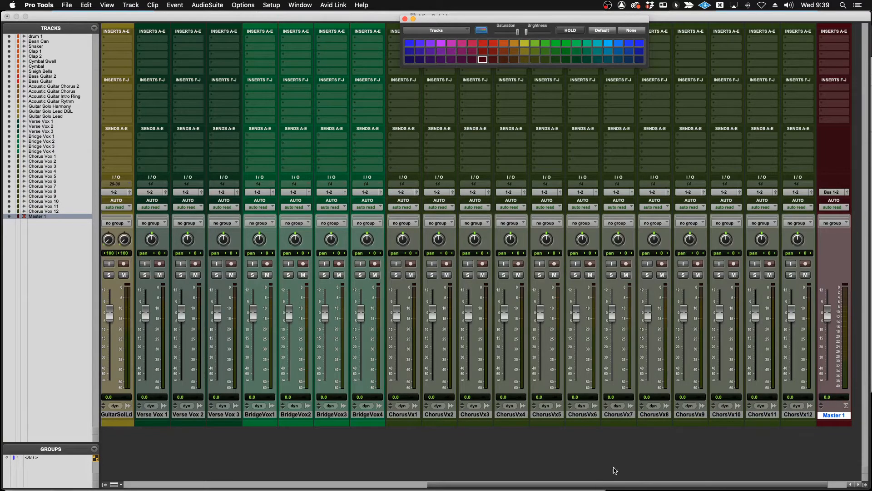
Create a stereo Aux Input track named Dr Grp directly after the Sleigh Bells track.
scroll(615, 470, "left", 10)
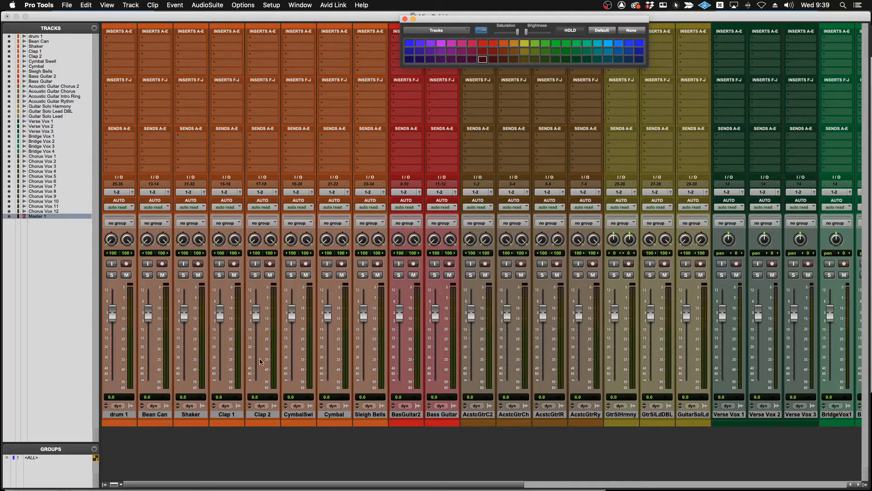
left_click(379, 414)
key("super+shift+n")
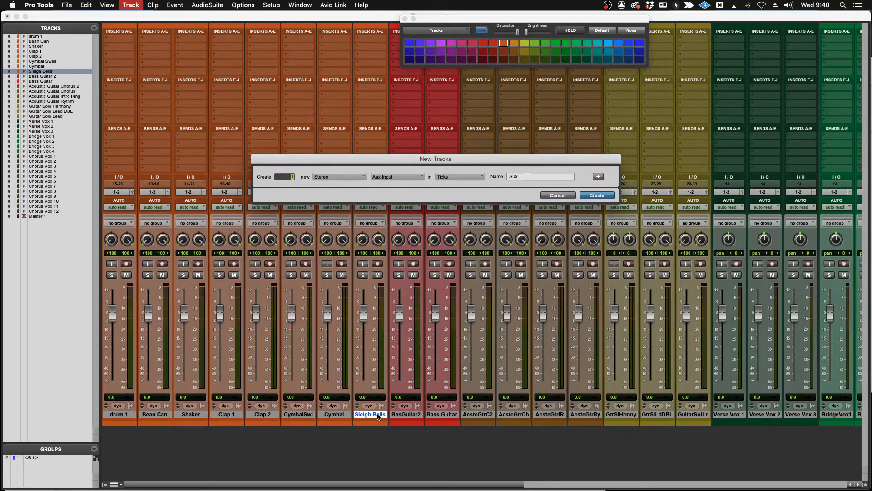
key("Tab")
type("Dr Grp")
key("Return")
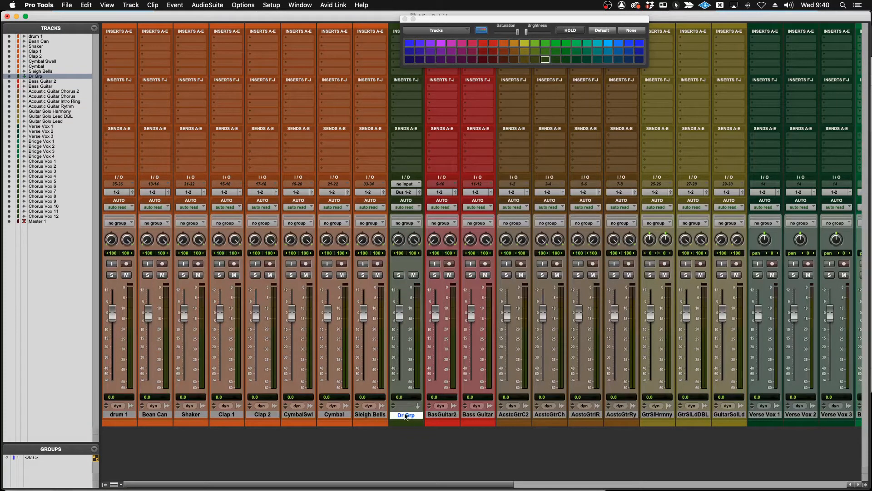
Route the outputs of the drum 1 and Bean Can tracks to the Dr Grp track.
left_click(109, 419)
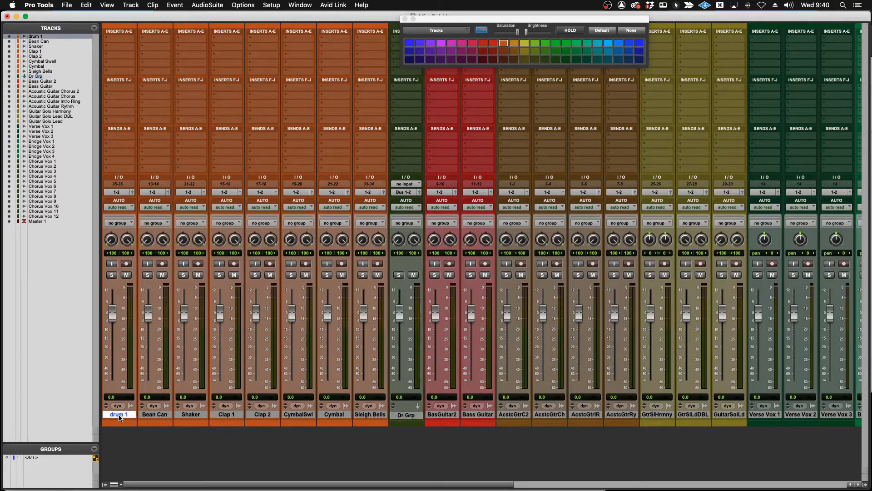
left_click(120, 192)
mouse_move(123, 215)
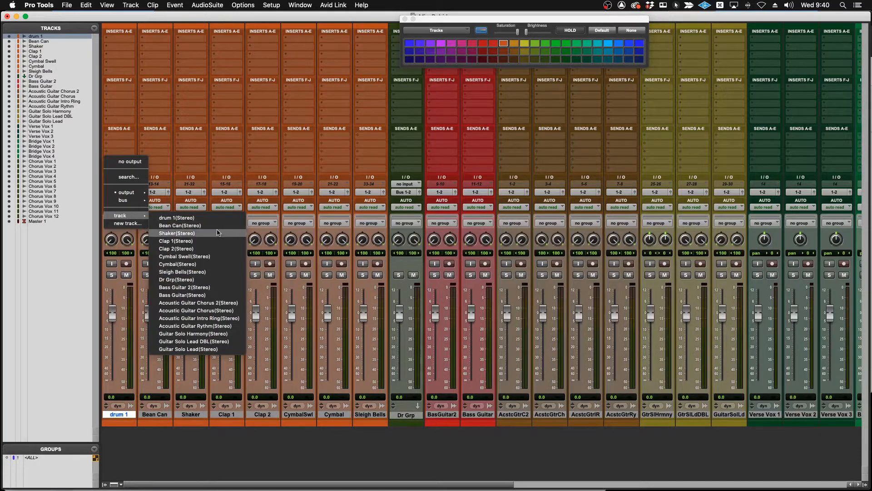
left_click(193, 280)
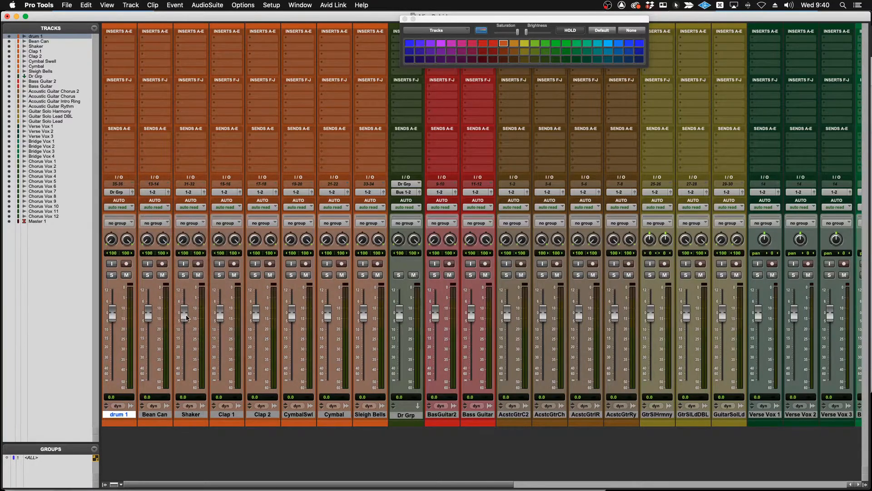
left_click(154, 414)
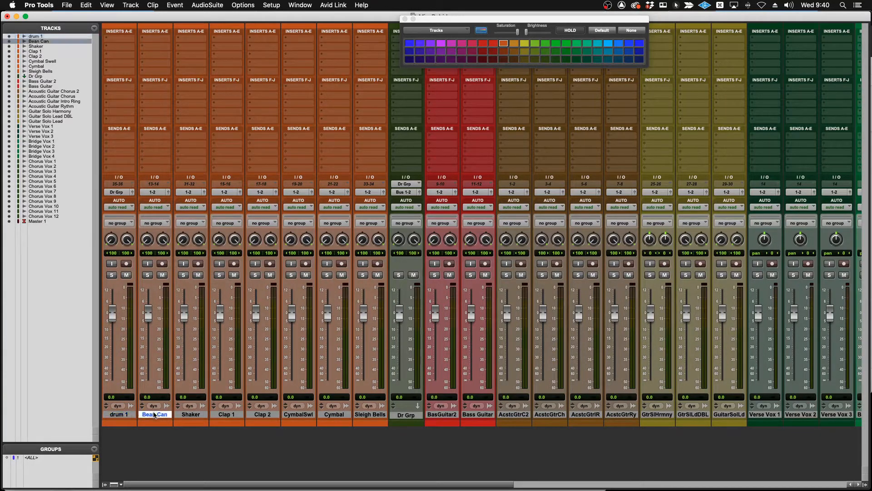
left_click(155, 192)
mouse_move(168, 215)
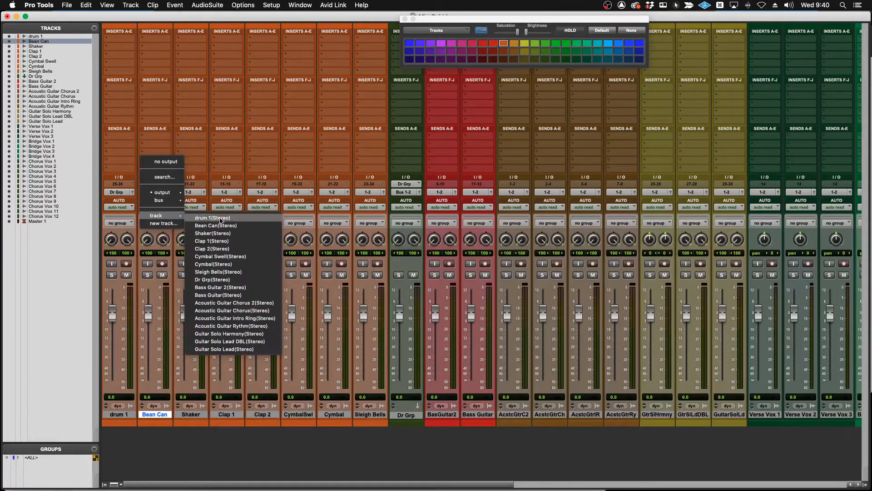
left_click(221, 280)
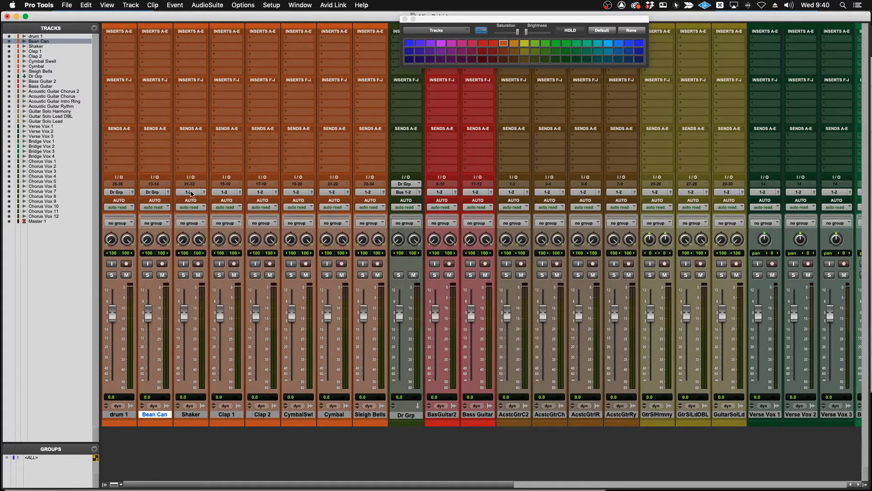
Route the Shaker track's output to the Dr Grp track.
left_click(190, 192)
mouse_move(193, 216)
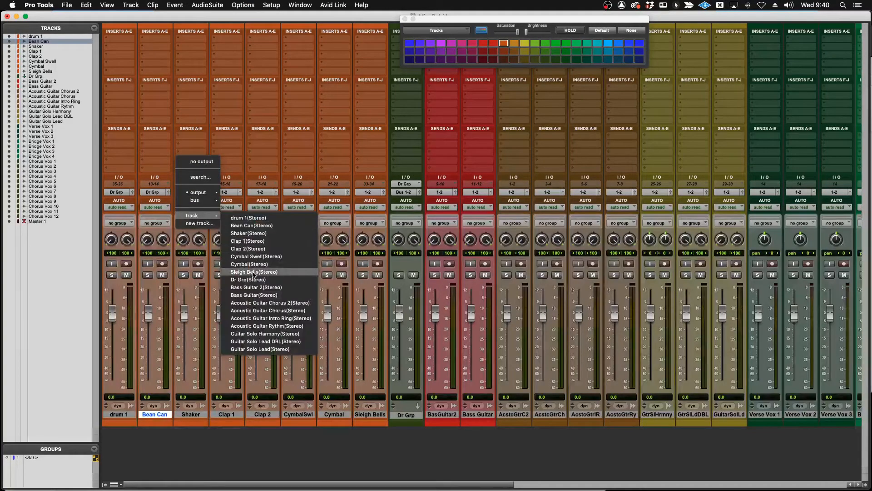
left_click(251, 280)
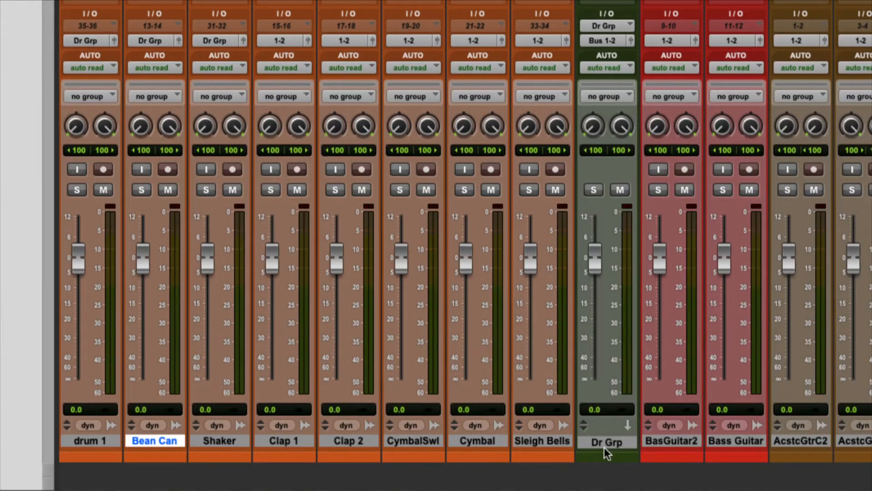
double_click(604, 450)
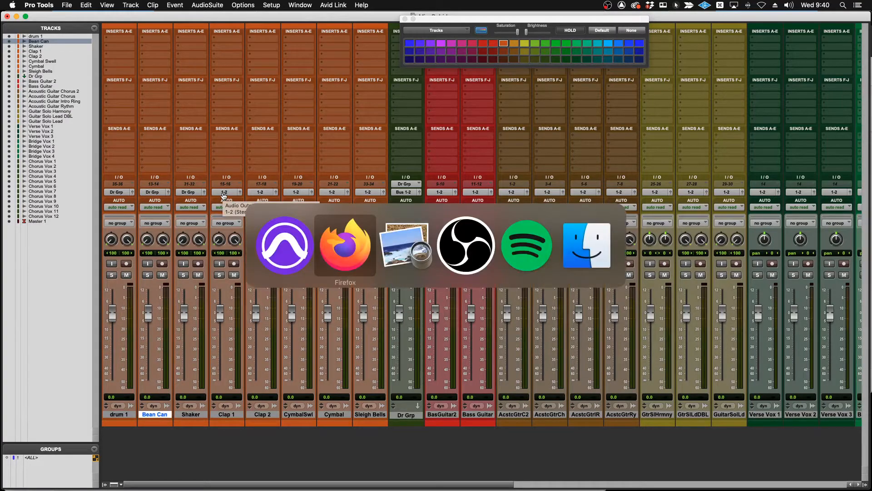
Switch to Firefox and enter attendance in the student spreadsheet: P in cell DA18 and A in cell DA17.
key("super+Tab")
left_click(341, 245)
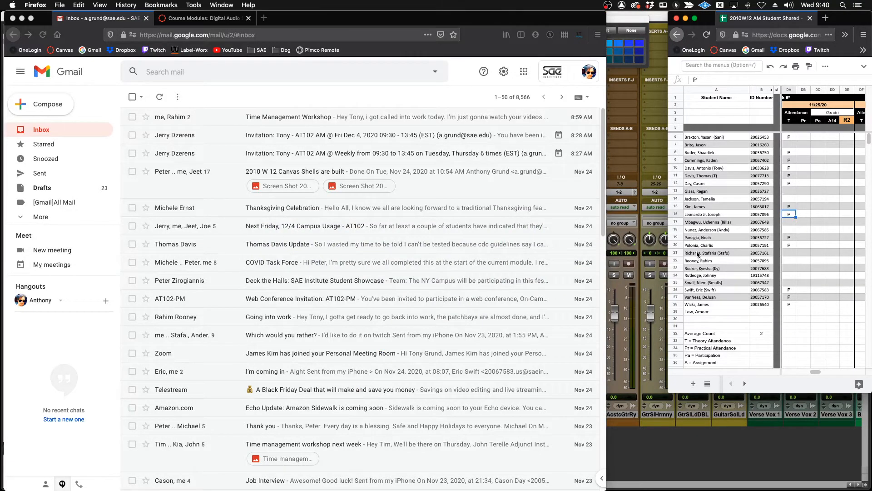
left_click(794, 232)
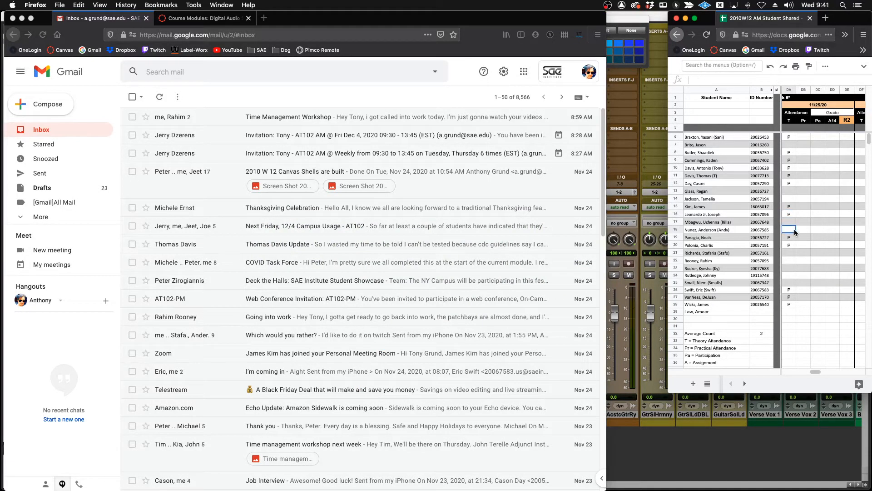
type("P")
left_click(791, 221)
type("A")
left_click(791, 253)
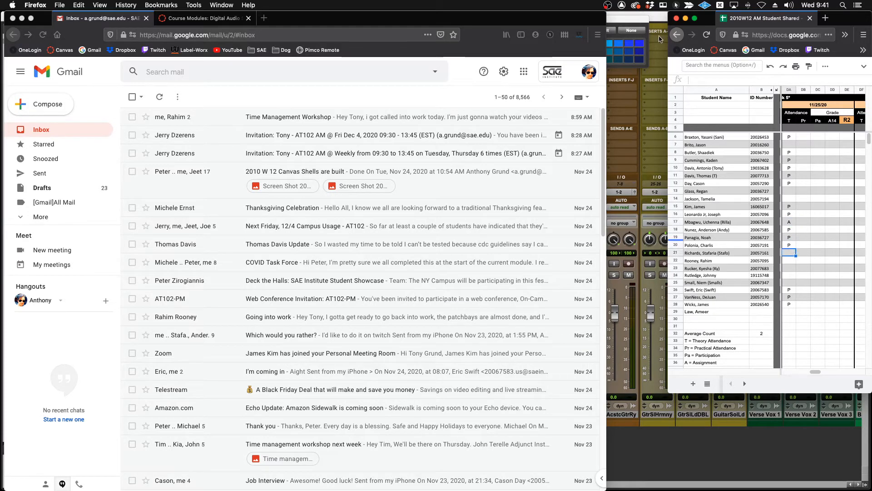
Switch back to Pro Tools and route the outputs of the Clap 1 and Clap 2 tracks to Dr Grp.
left_click(663, 20)
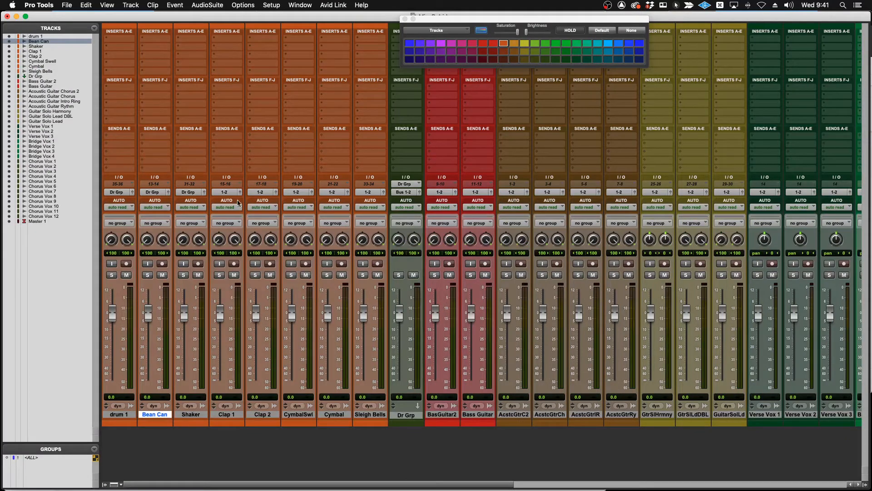
left_click(226, 192)
mouse_move(230, 216)
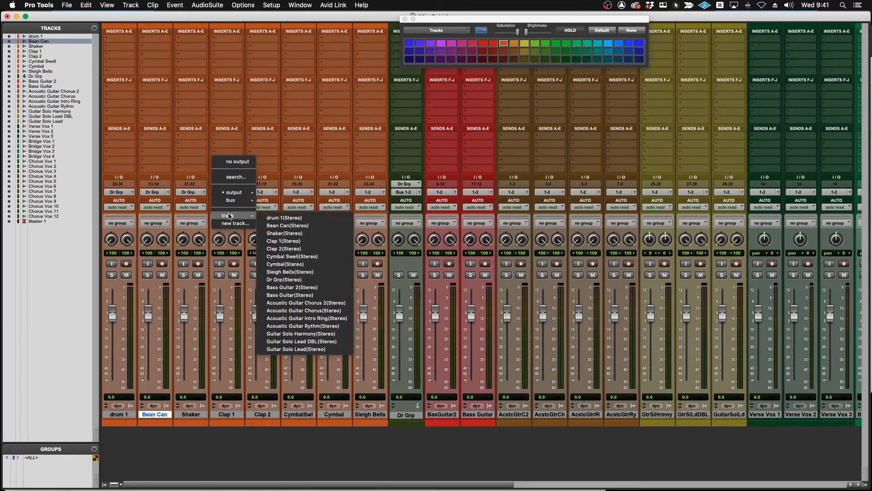
left_click(288, 279)
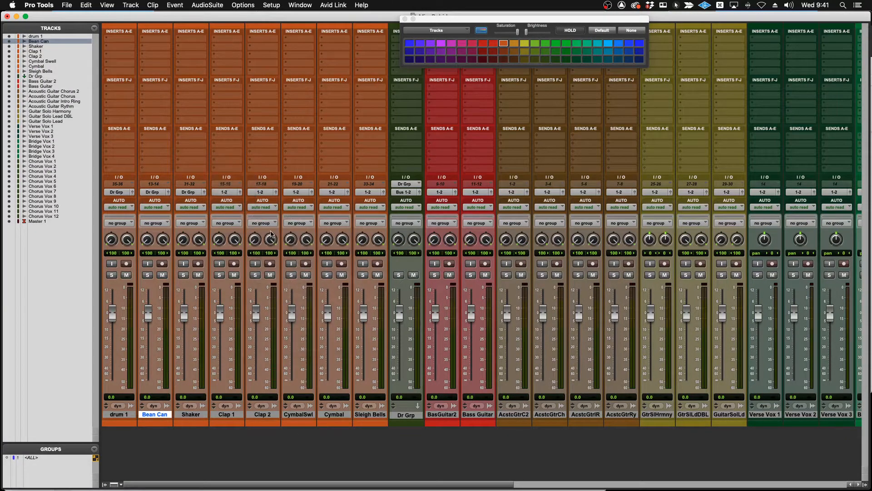
left_click(261, 192)
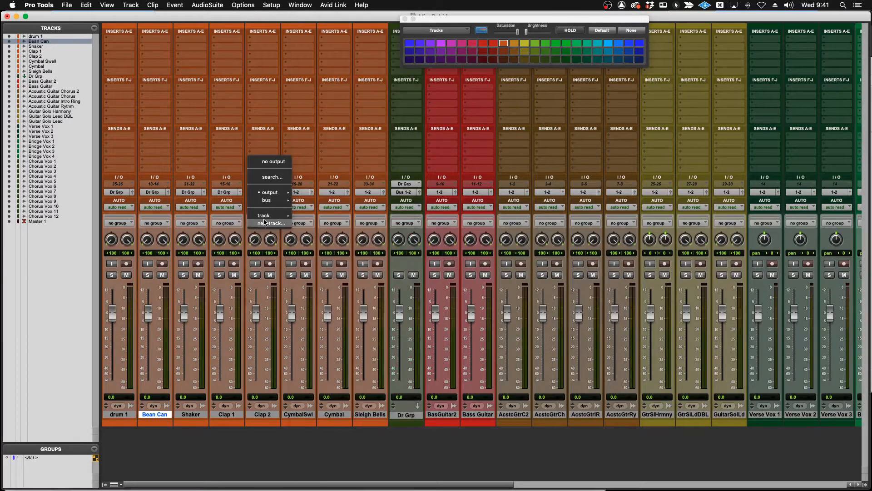
mouse_move(270, 200)
mouse_move(333, 203)
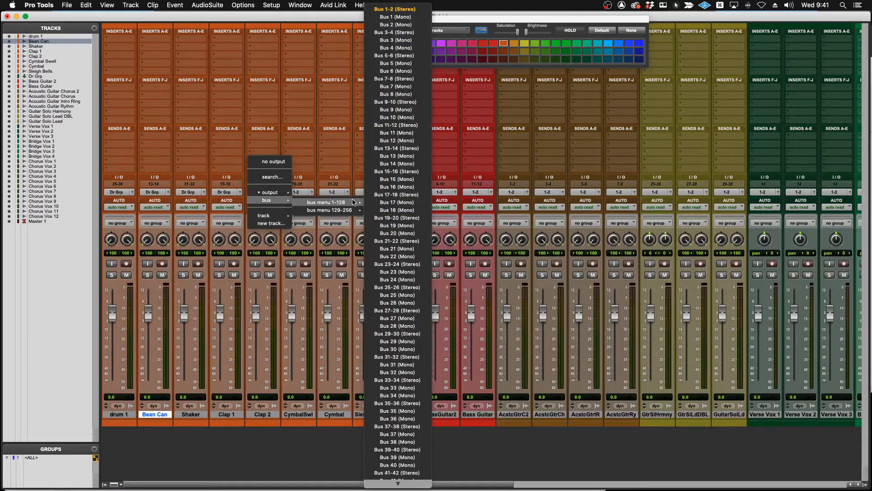
mouse_move(397, 483)
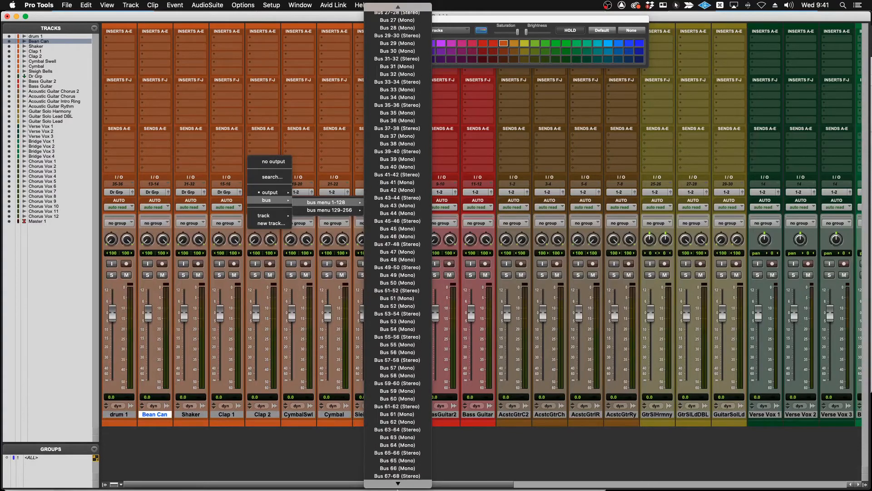
left_click(388, 213)
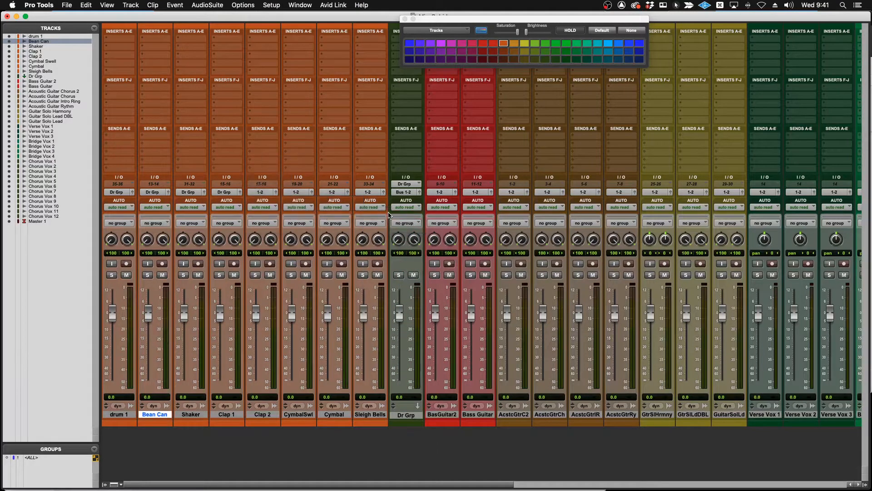
Route the outputs of the Cymbal Swell and Cymbal tracks to Dr Grp.
left_click(296, 192)
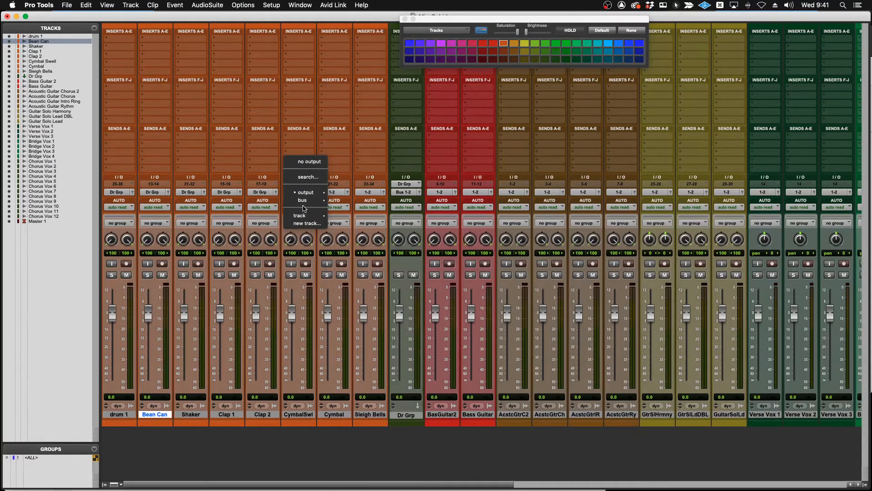
mouse_move(309, 215)
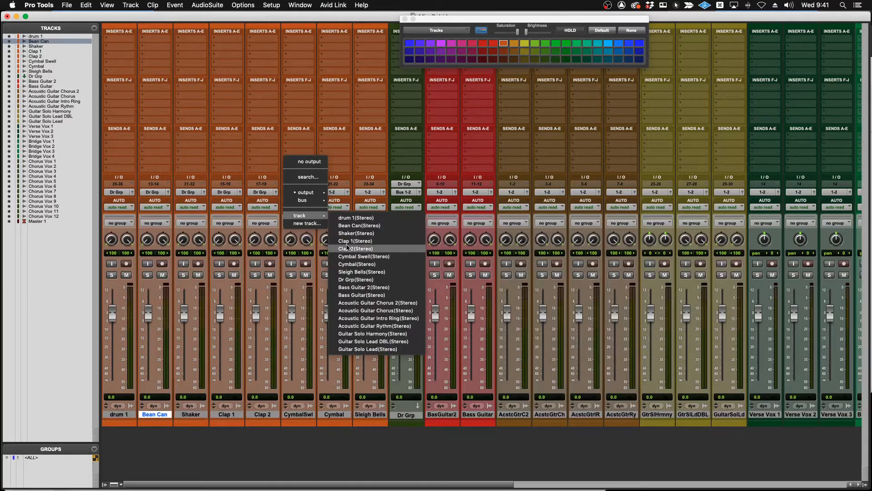
left_click(355, 280)
left_click(337, 193)
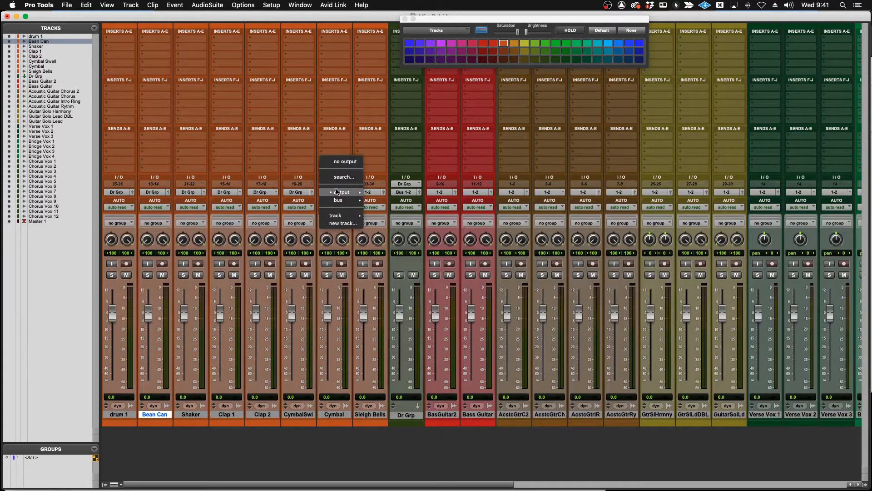
mouse_move(338, 200)
mouse_move(400, 210)
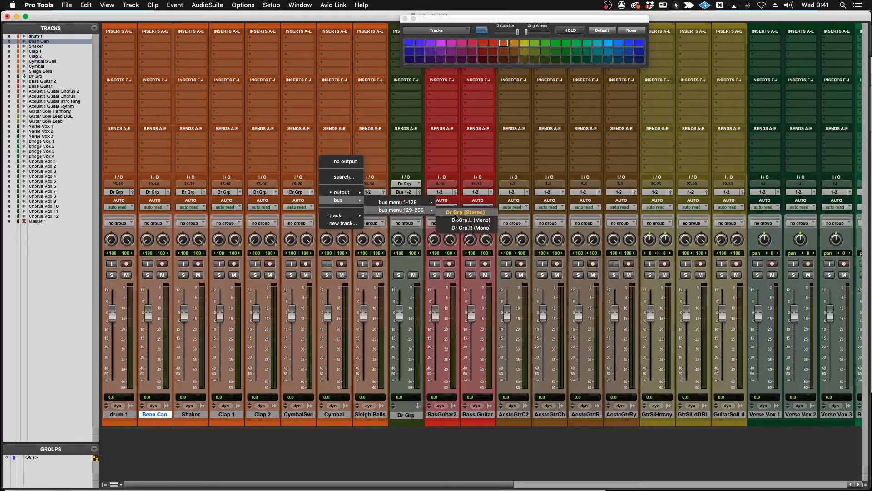
left_click(454, 214)
Route the Sleigh Bells track's output to the Dr Grp track.
left_click(370, 192)
mouse_move(375, 216)
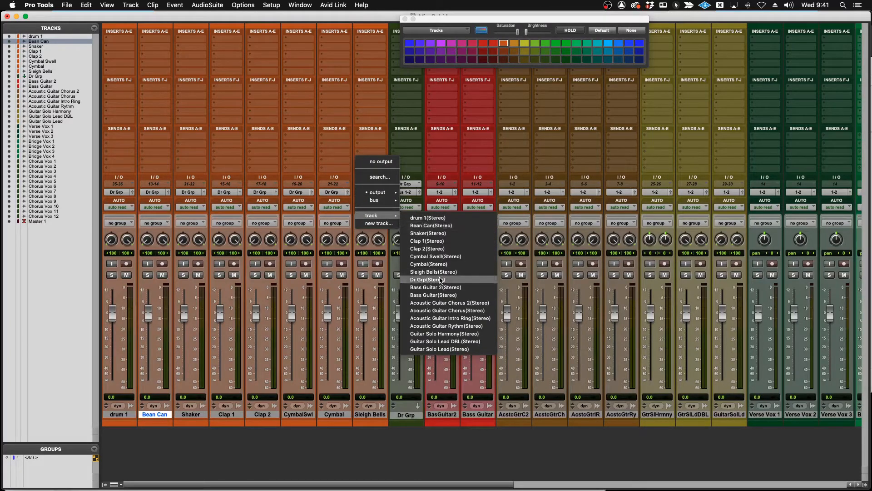
left_click(440, 279)
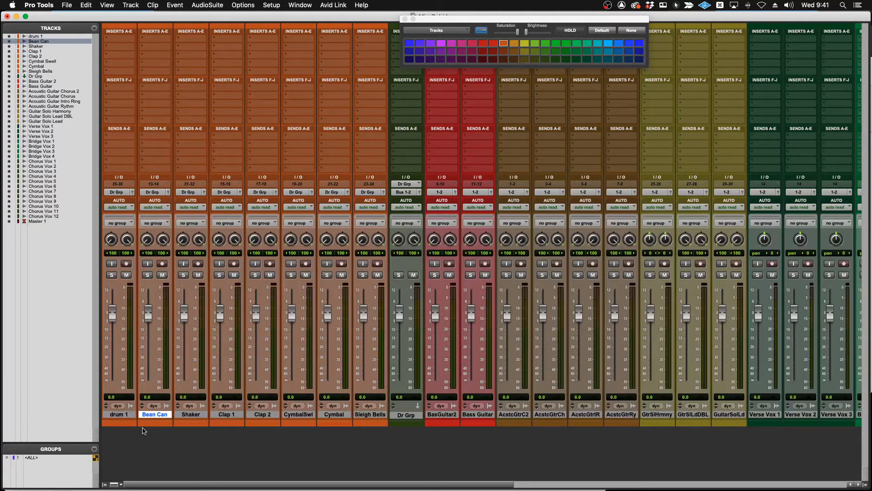
left_click(123, 415)
left_click(369, 415, "shift")
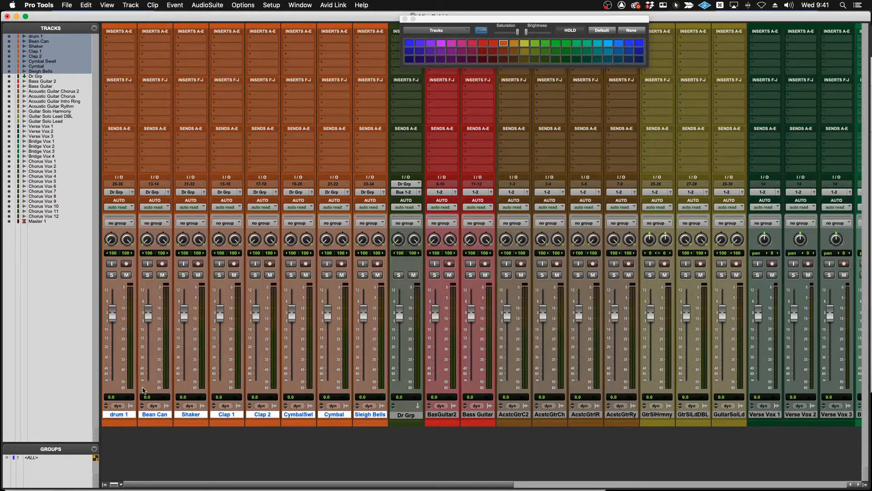
left_click(117, 415)
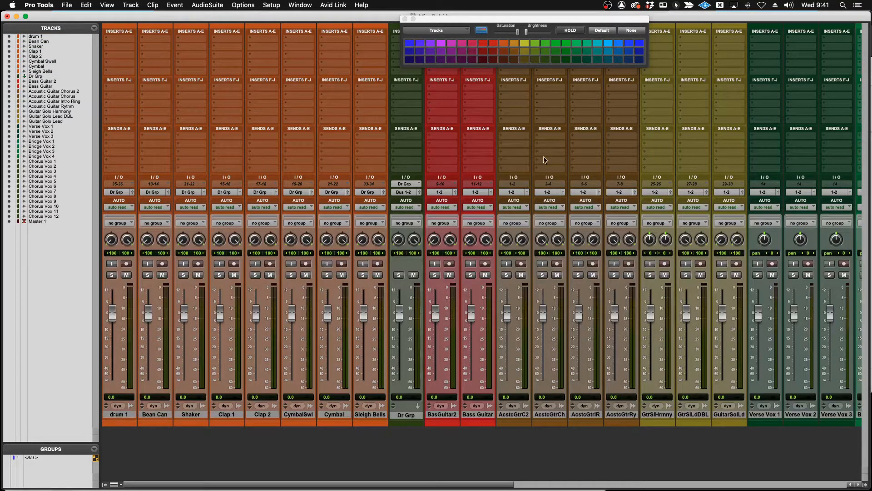
scroll(646, 193, "right", 5)
scroll(646, 193, "right", 5)
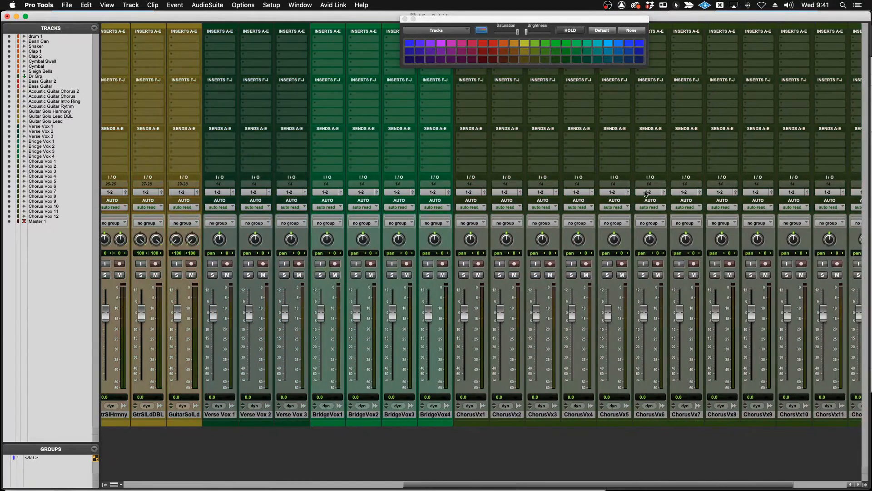
scroll(646, 193, "left", 10)
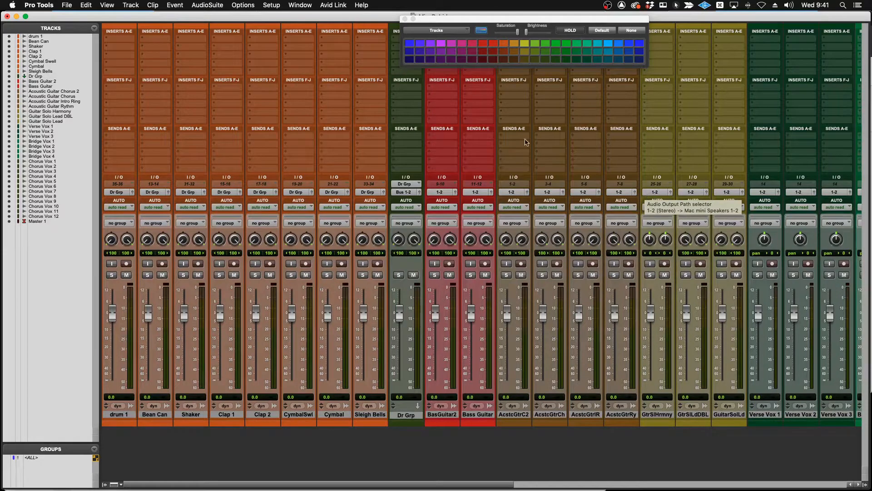
Set the input of every track, first the stereo drum, bass and guitar tracks and then the mono vocal tracks, to no input.
left_click(123, 185)
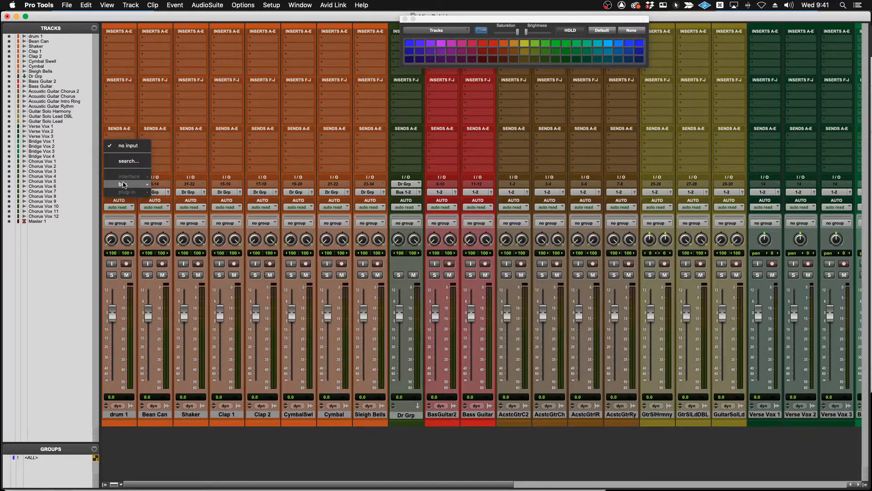
left_click(128, 145, "alt")
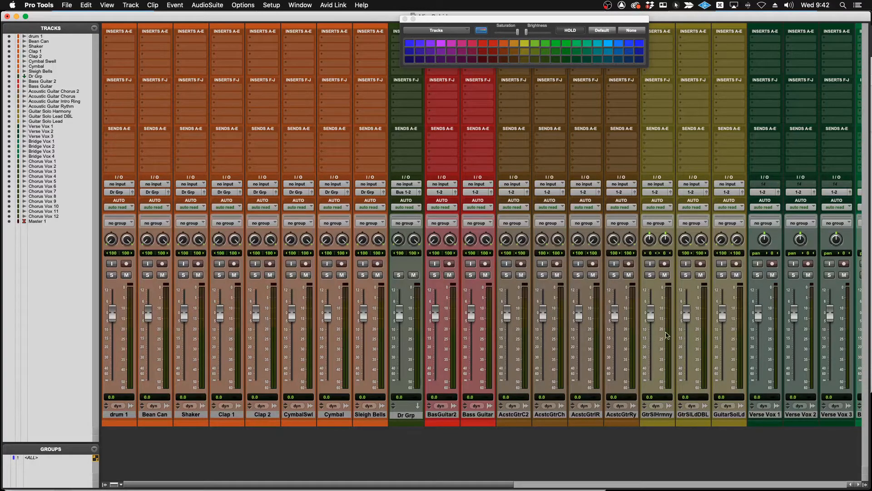
scroll(781, 197, "right", 10)
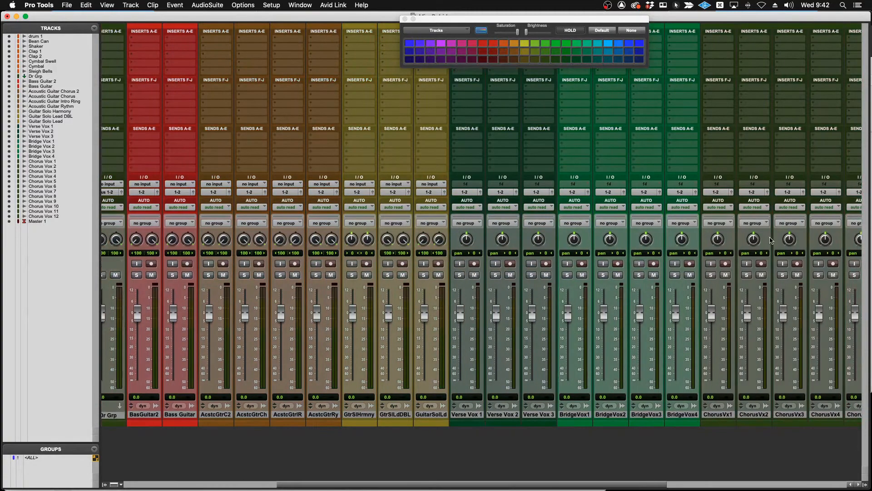
scroll(616, 194, "left", 4)
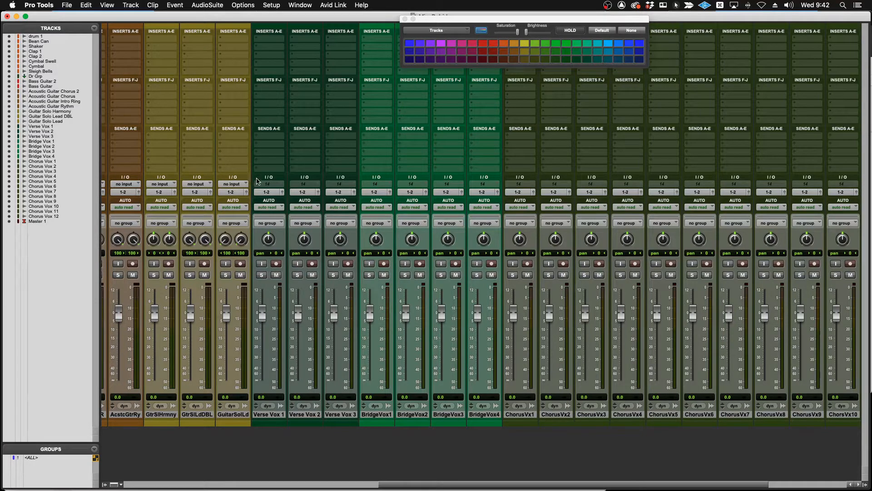
left_click(279, 185)
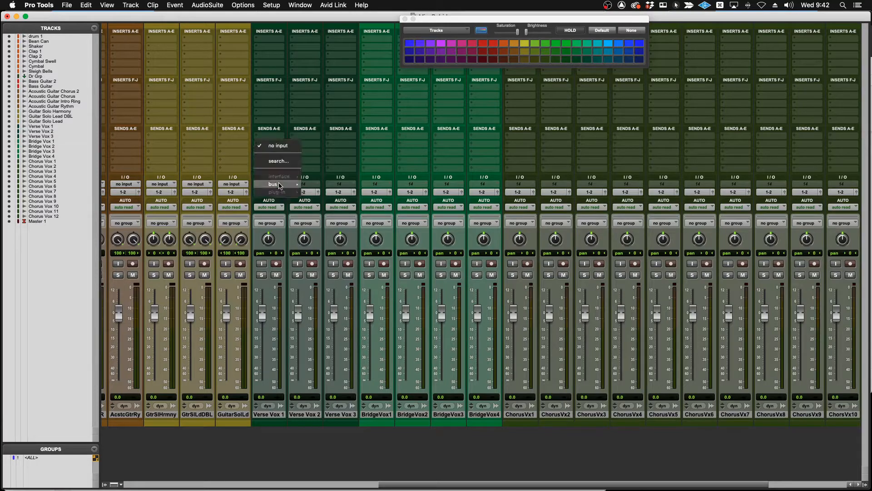
left_click(278, 146, "alt")
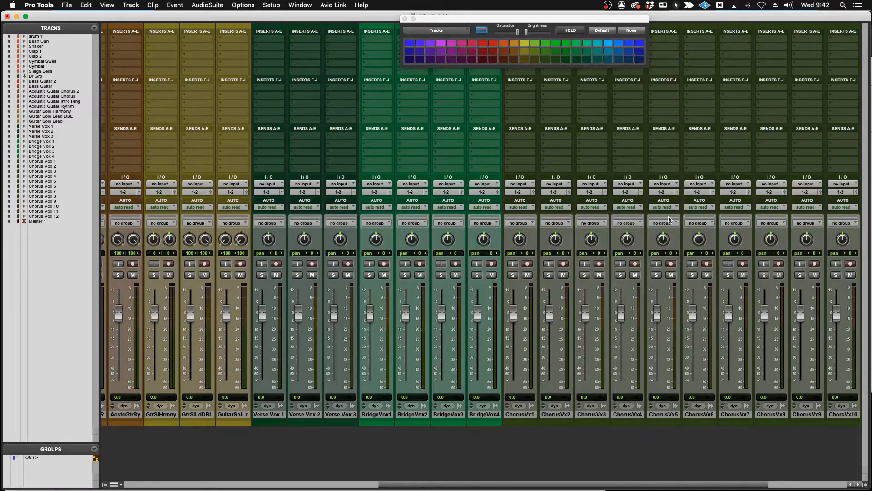
scroll(668, 219, "right", 5)
scroll(669, 220, "left", 15)
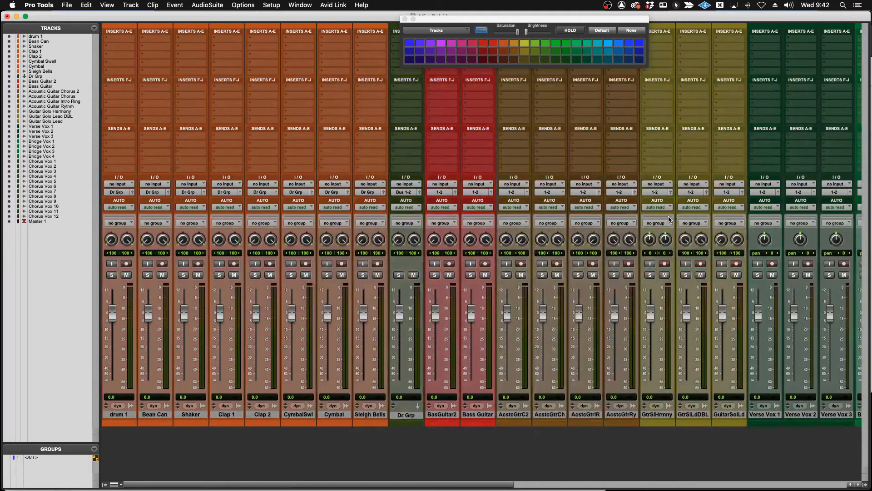
Assign the Dr Grp bus as the input of the Dr Grp aux track.
left_click(405, 184)
mouse_move(410, 184)
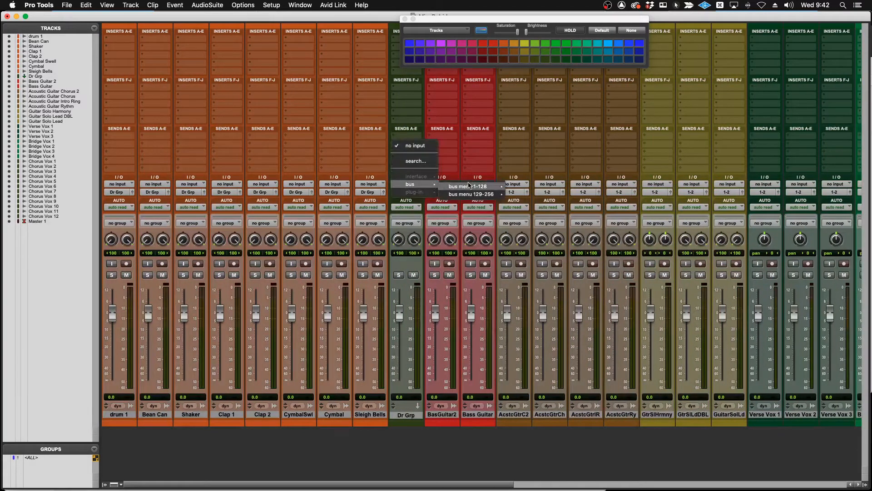
mouse_move(469, 185)
left_click(539, 199)
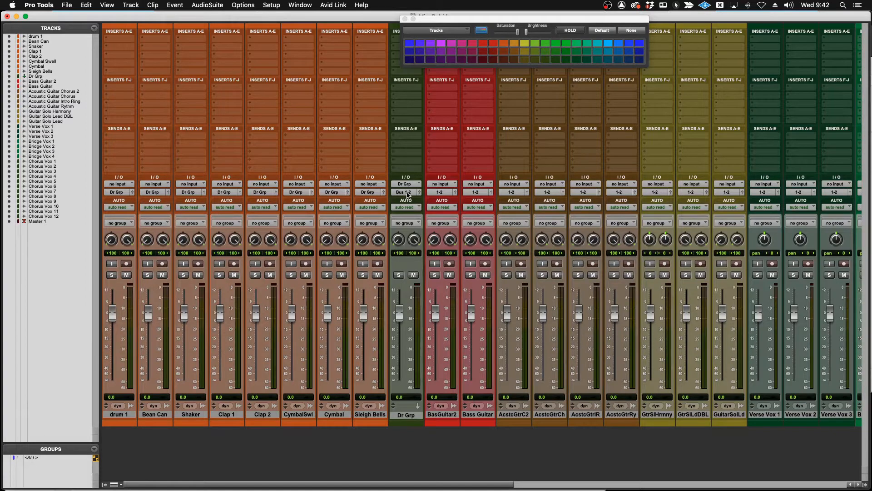
Restore the input, output and bus paths to their defaults in I/O Setup and accept the changes.
left_click(270, 6)
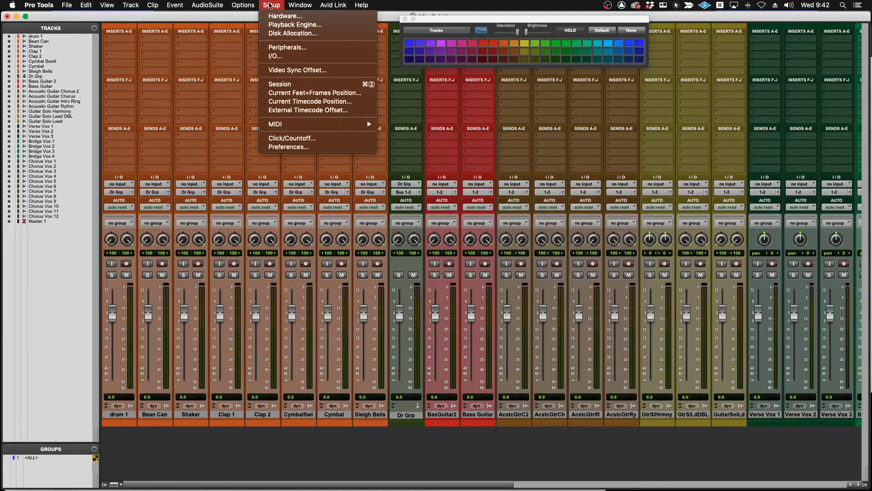
left_click(282, 56)
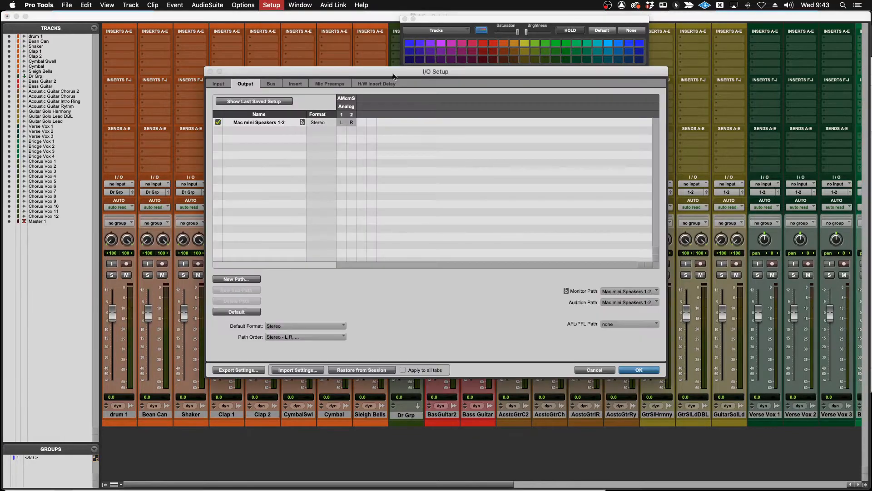
left_click(219, 84)
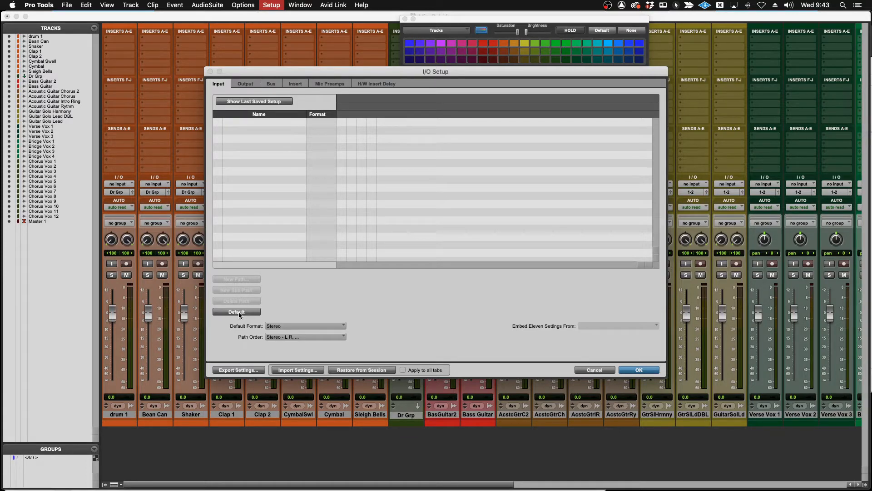
left_click(250, 83)
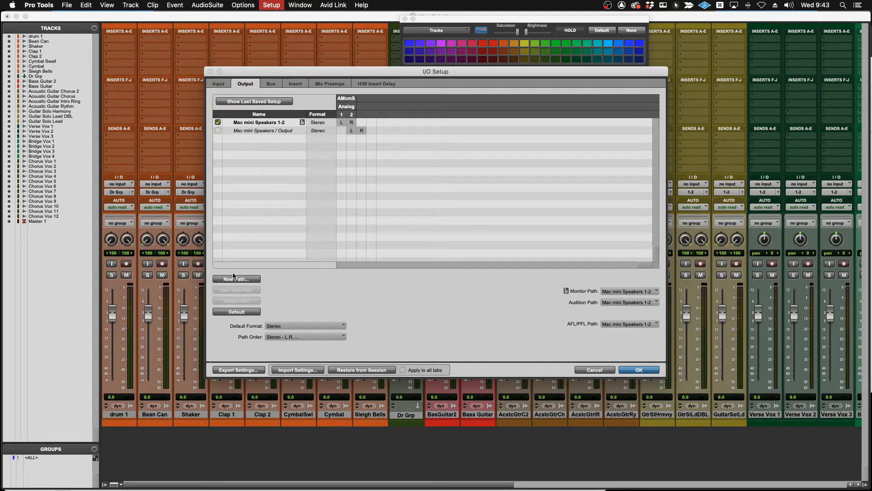
left_click(271, 84)
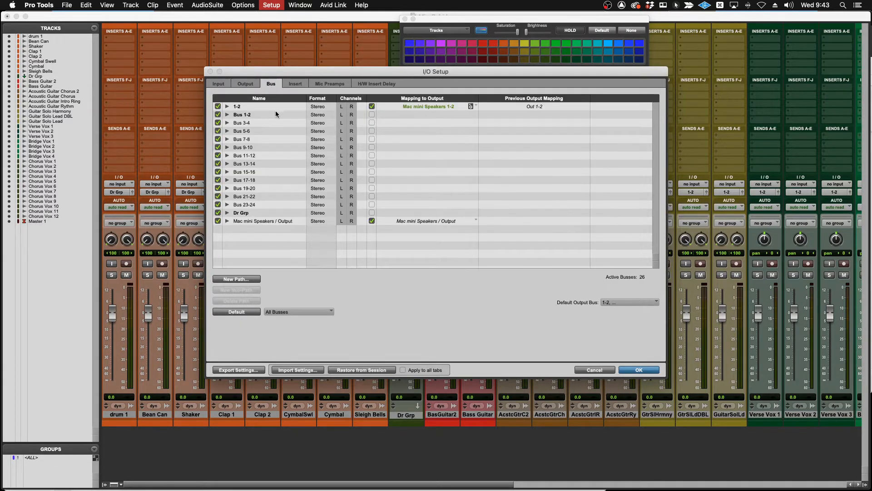
left_click(241, 311)
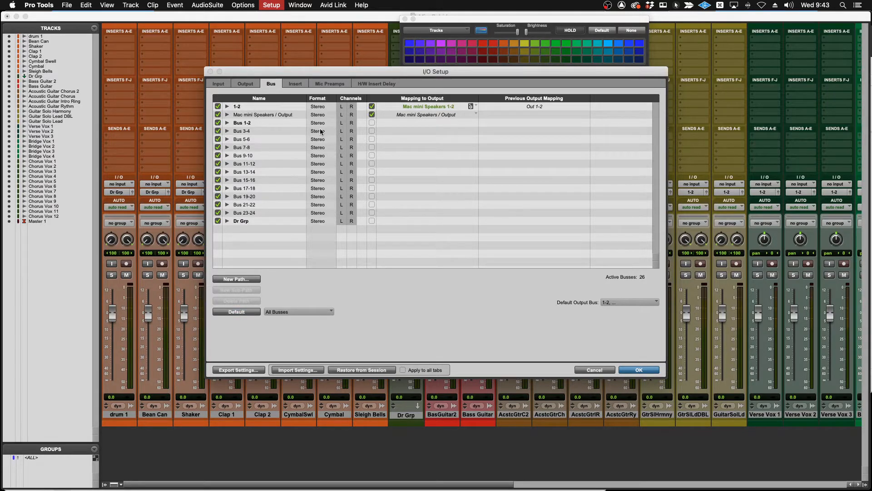
left_click(638, 369)
Change the playback engine to Universal Audio Thunderbolt, let the session save and reopen, and decline the detailed session report.
left_click(274, 5)
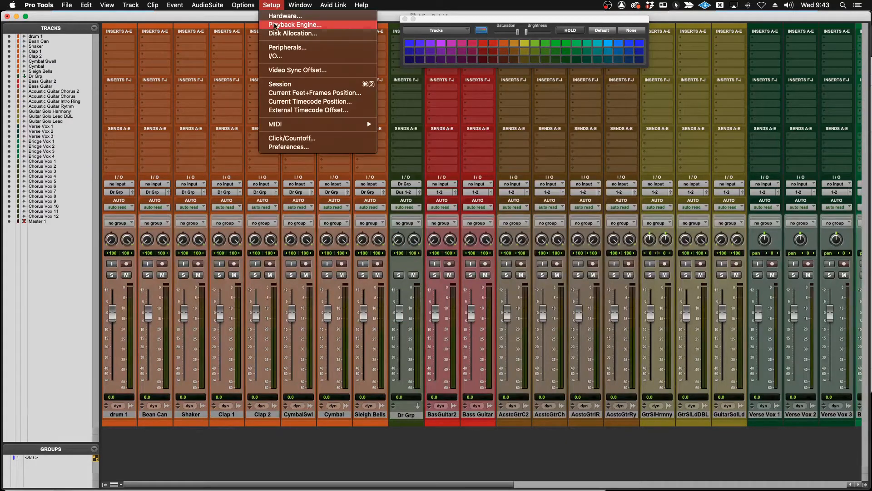
left_click(276, 25)
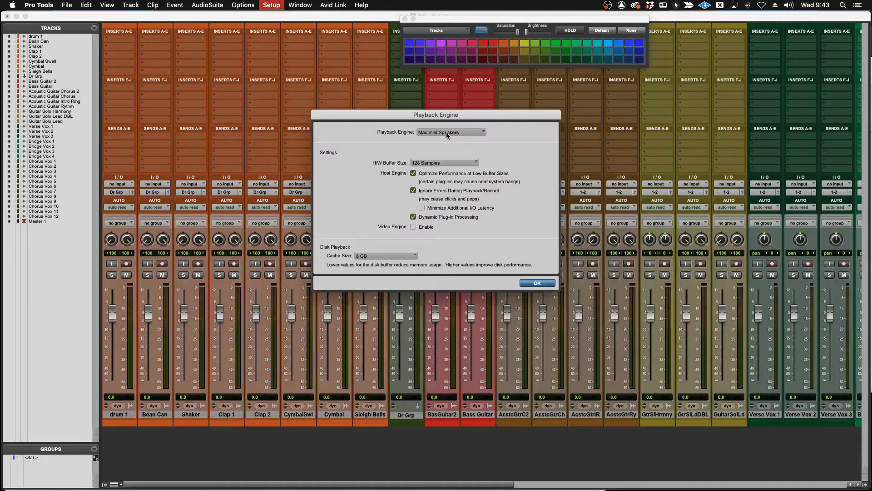
left_click(448, 132)
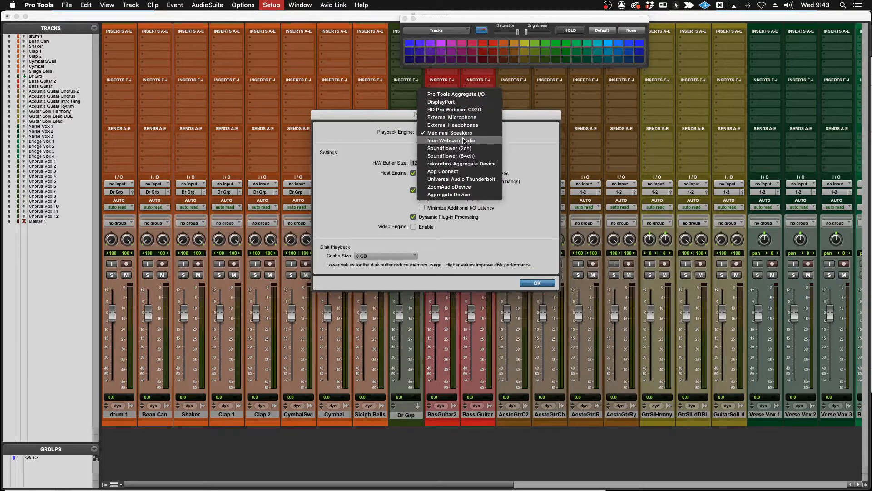
left_click(471, 180)
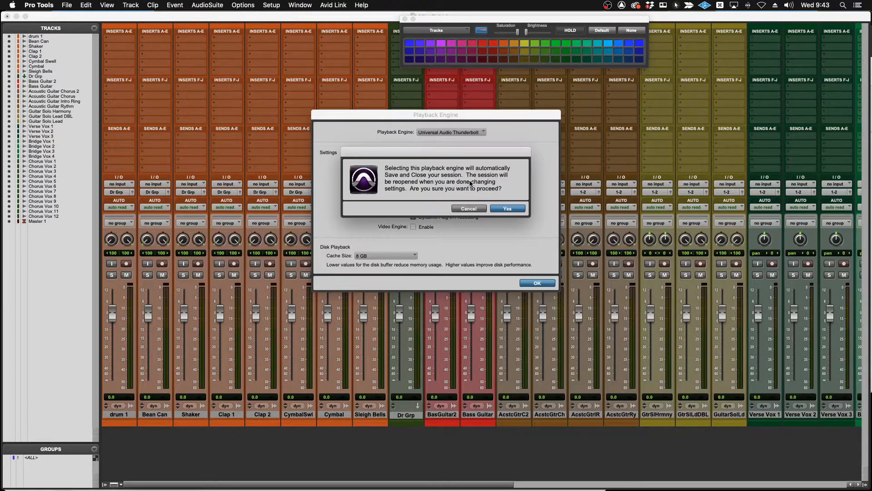
left_click(509, 209)
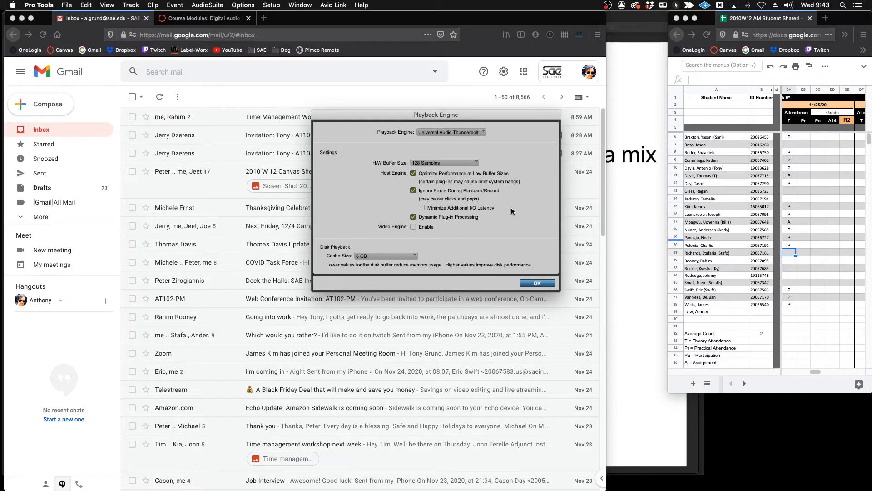
left_click(534, 283)
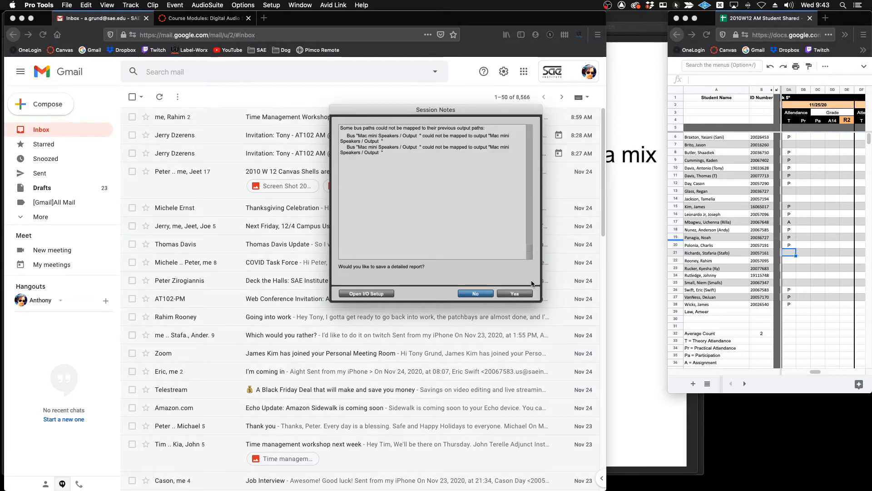
left_click(482, 295)
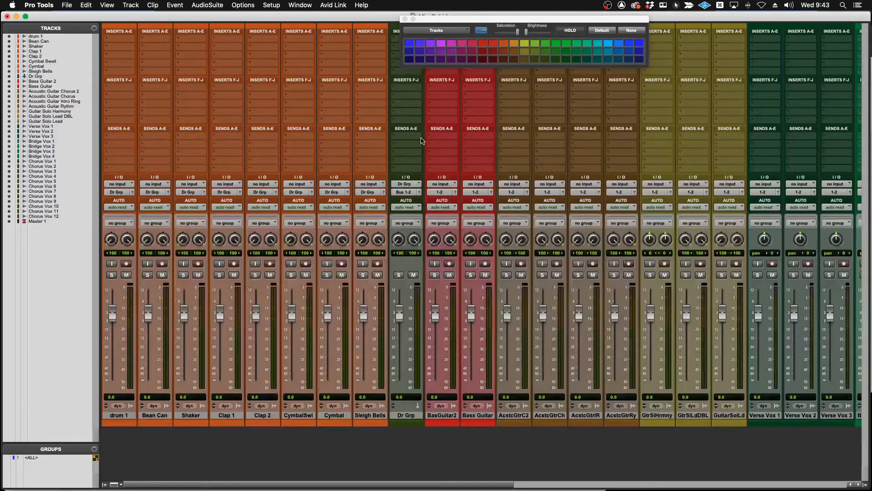
Set the output of the Master 1 track and of all the other tracks to no output.
scroll(448, 212, "right", 15)
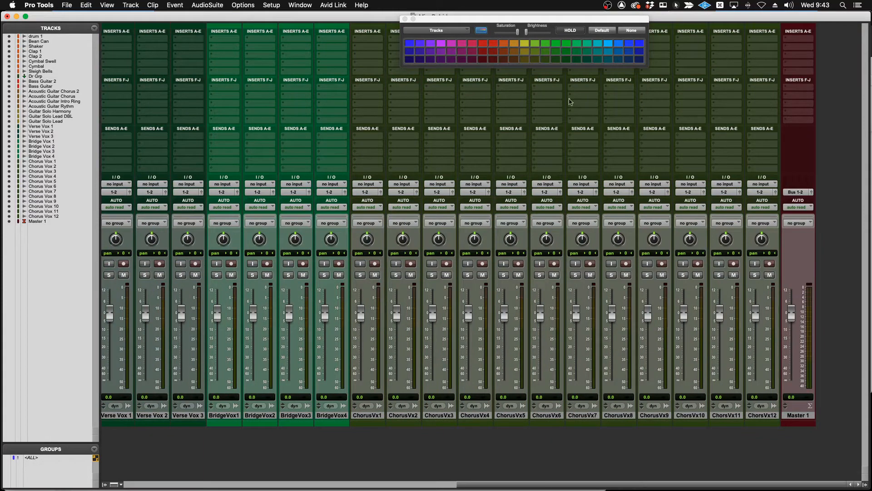
left_click(794, 192)
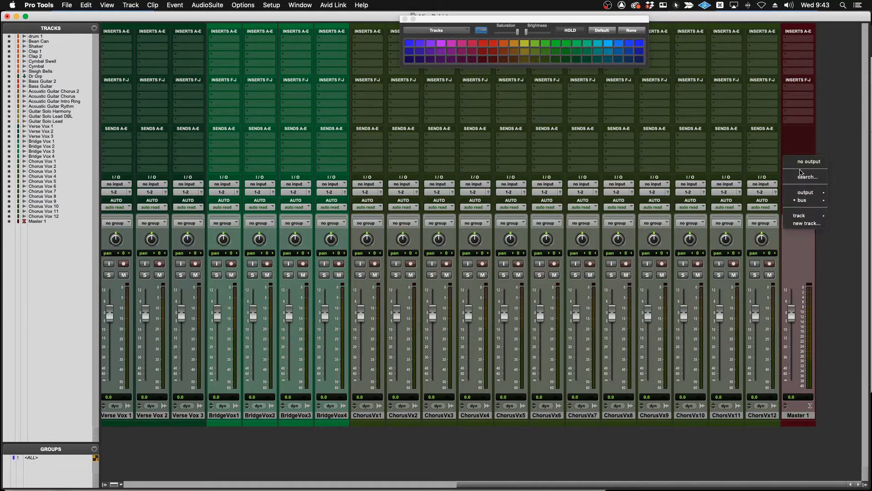
left_click(802, 162)
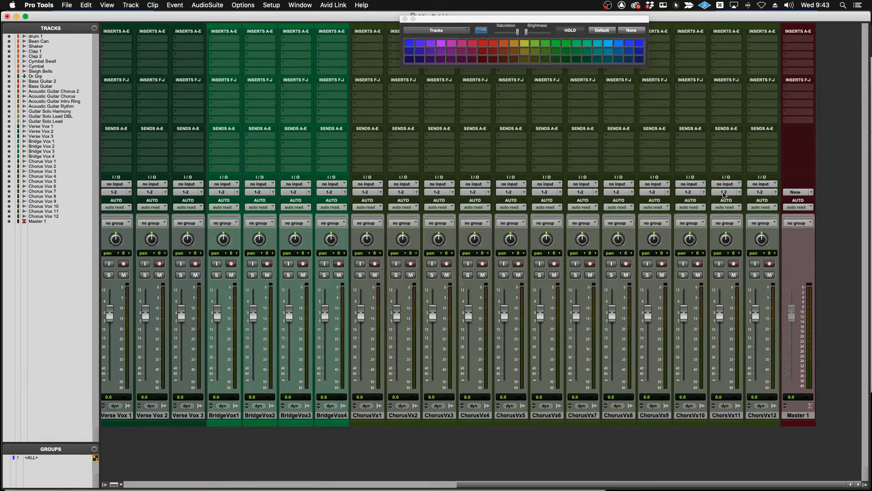
left_click(725, 191)
left_click(732, 163, "alt")
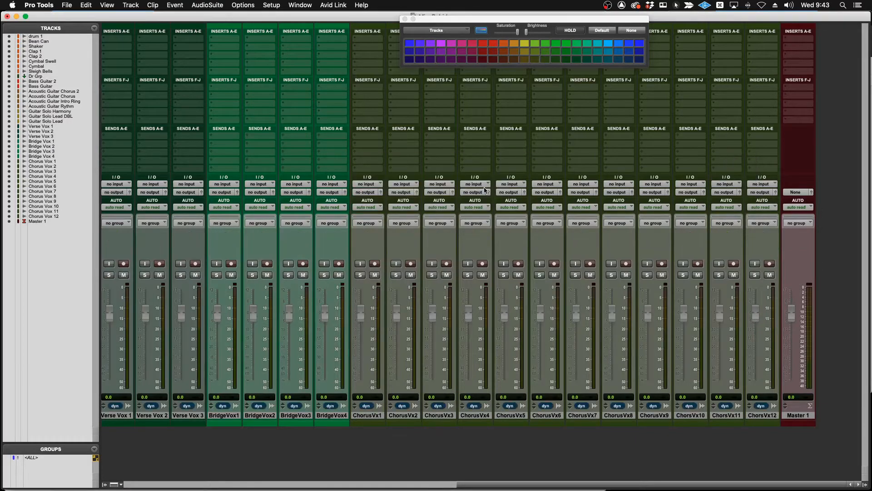
scroll(485, 191, "left", 15)
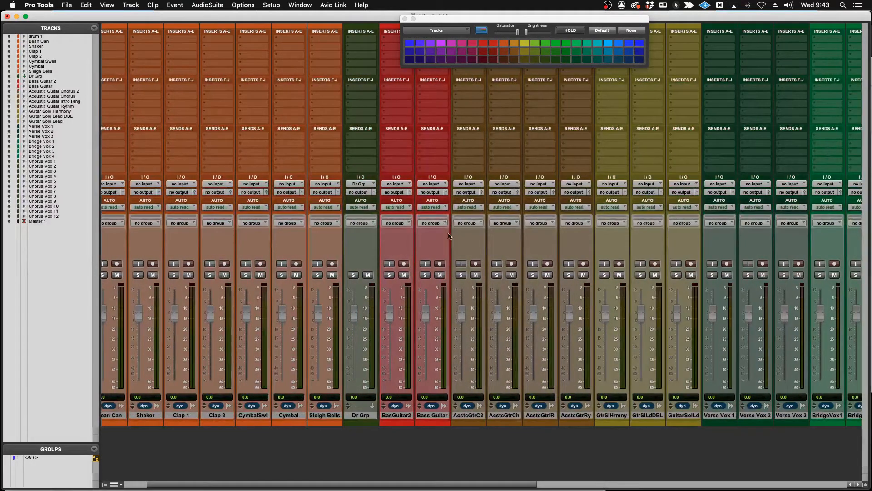
Restore the bus and output paths to their defaults in I/O Setup.
left_click(278, 5)
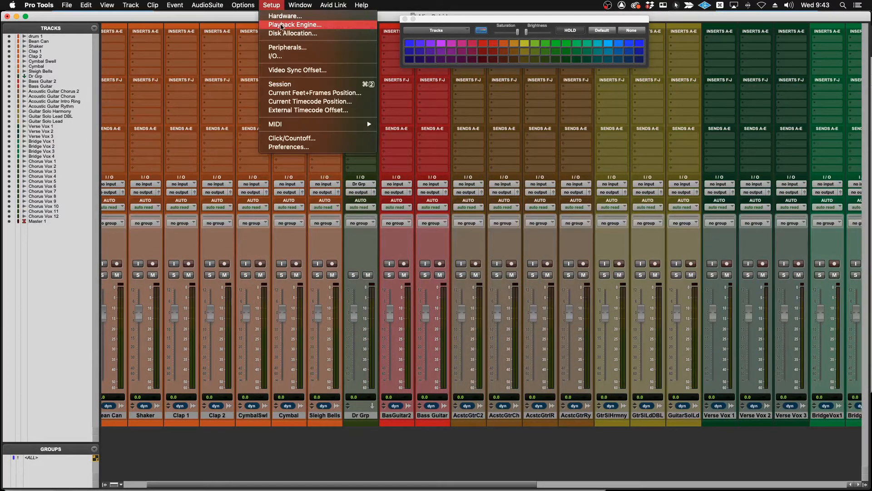
left_click(276, 56)
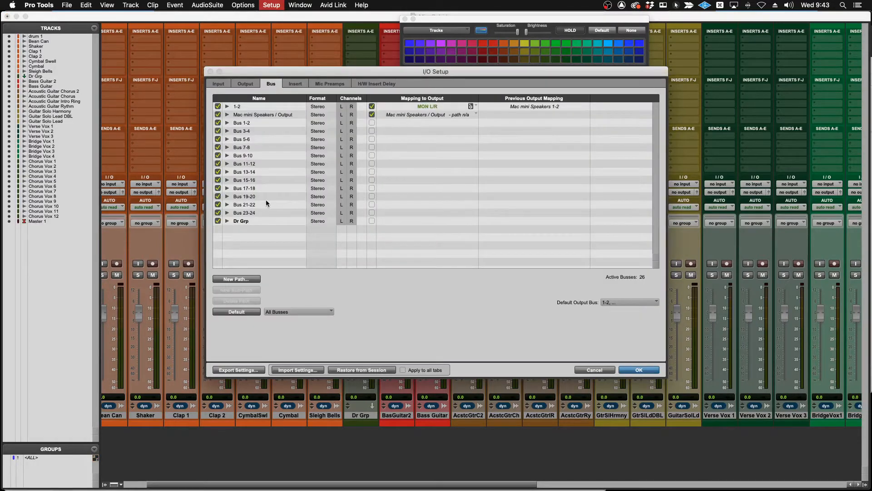
left_click(240, 311)
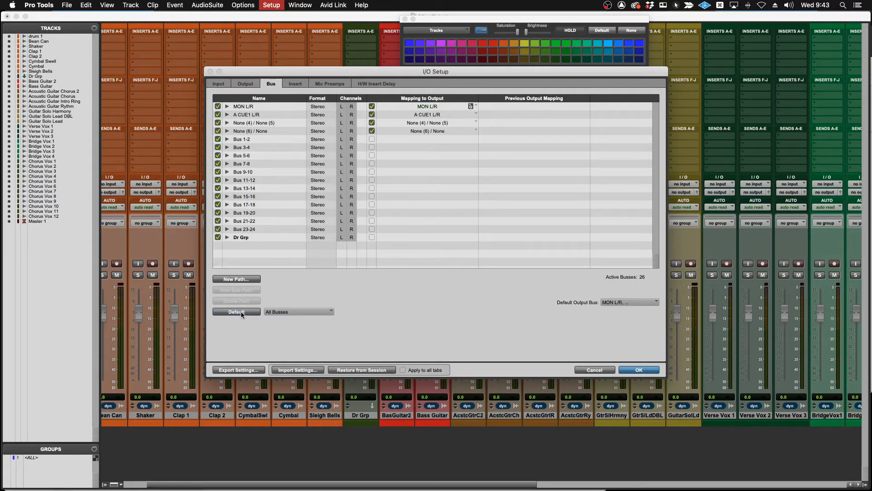
left_click(245, 83)
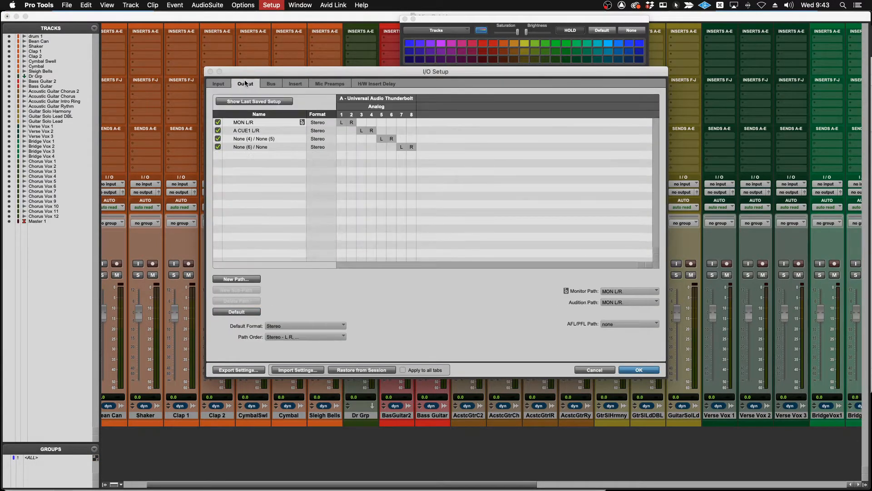
left_click(241, 312)
Review the input paths and the monitor path options in I/O Setup, keep MON L/R, and accept the changes.
left_click(218, 85)
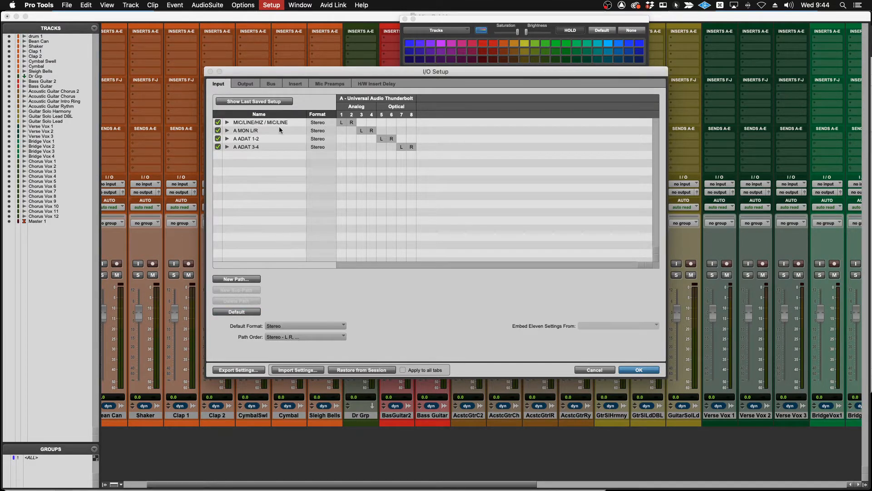
left_click(252, 85)
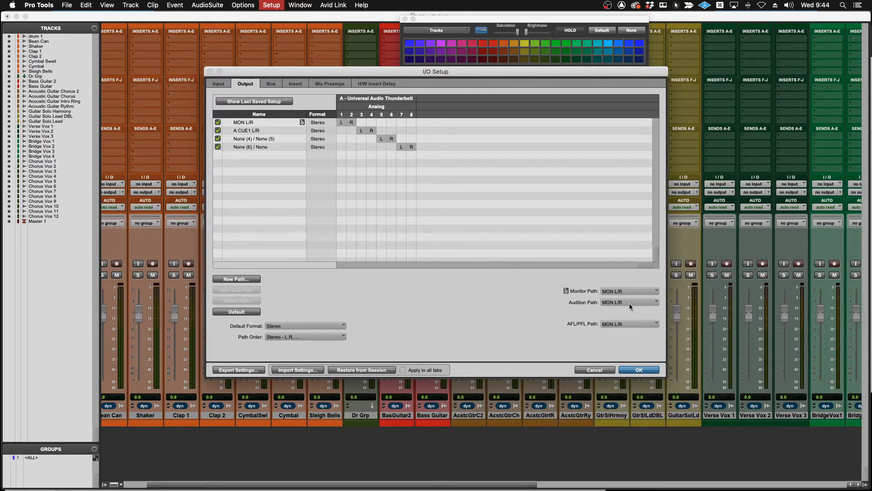
left_click(631, 290)
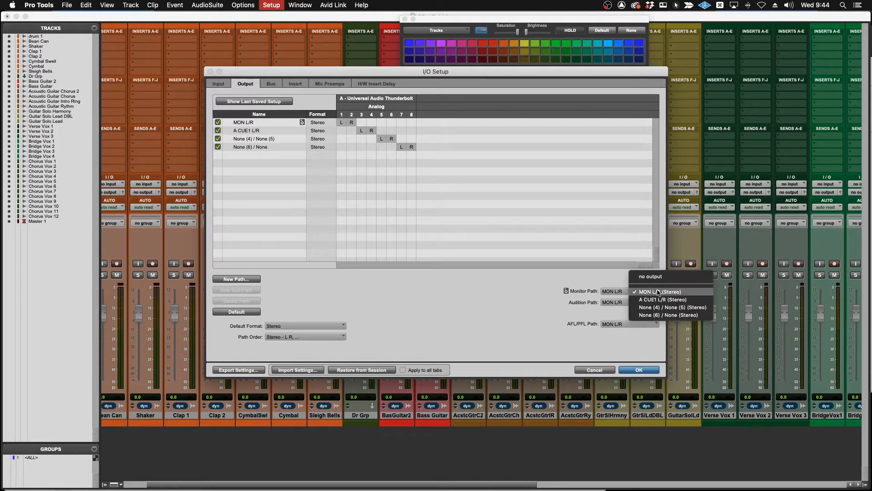
left_click(623, 275)
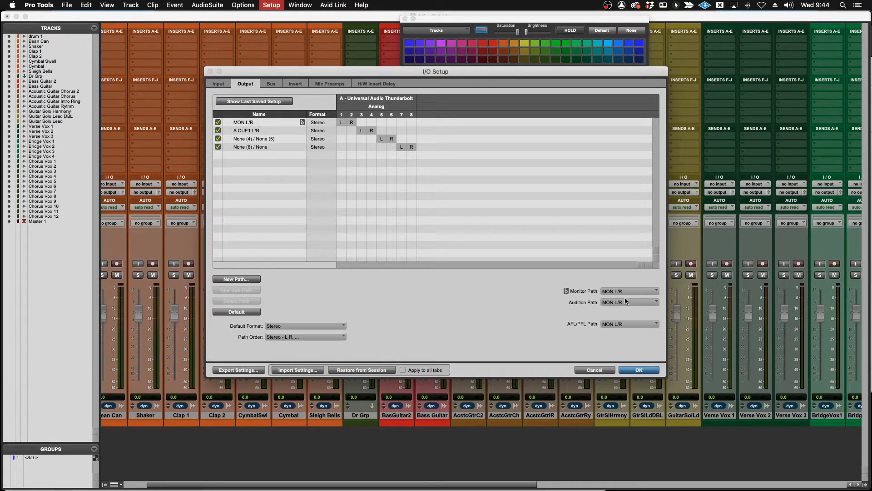
left_click(639, 370)
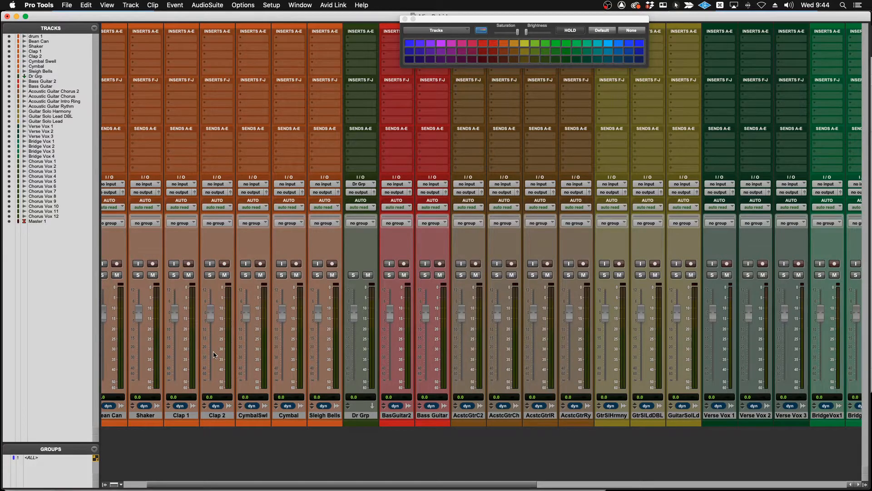
Route the outputs of all drum tracks, from drum 1 through Sleigh Bells, to the Dr Grp track.
scroll(215, 354, "left", 3)
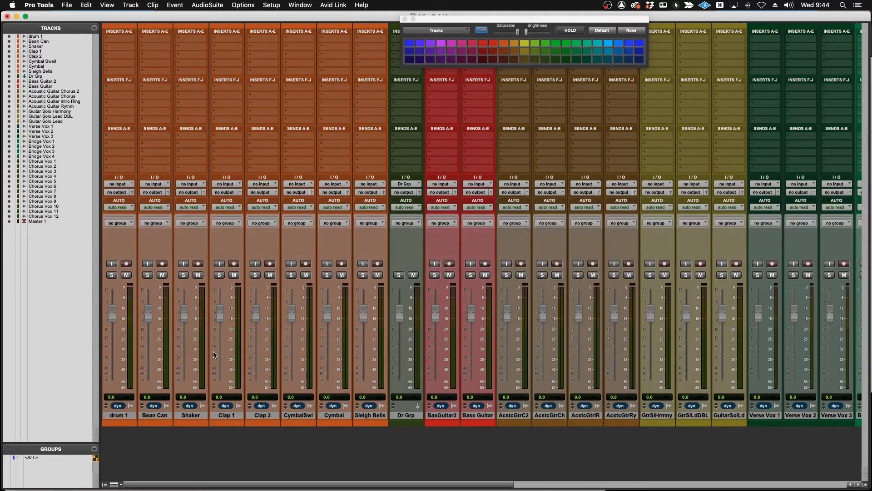
left_click(118, 415)
left_click(370, 416, "shift")
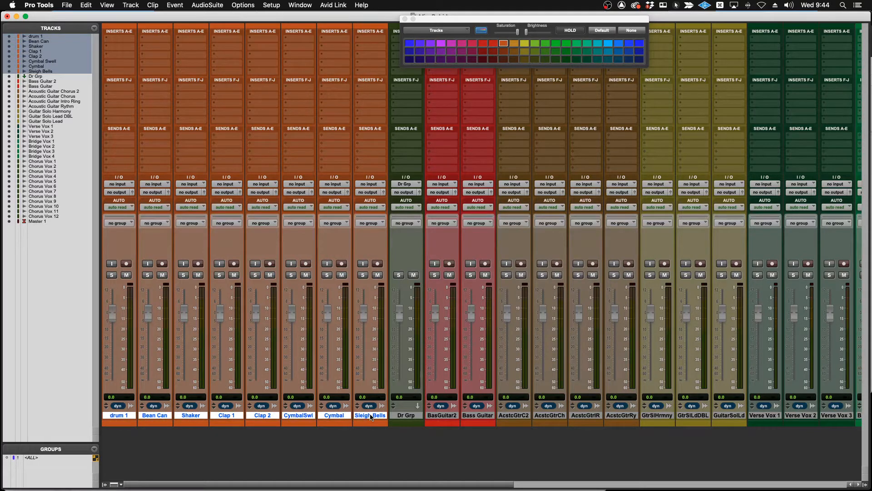
left_click(368, 193)
mouse_move(369, 195)
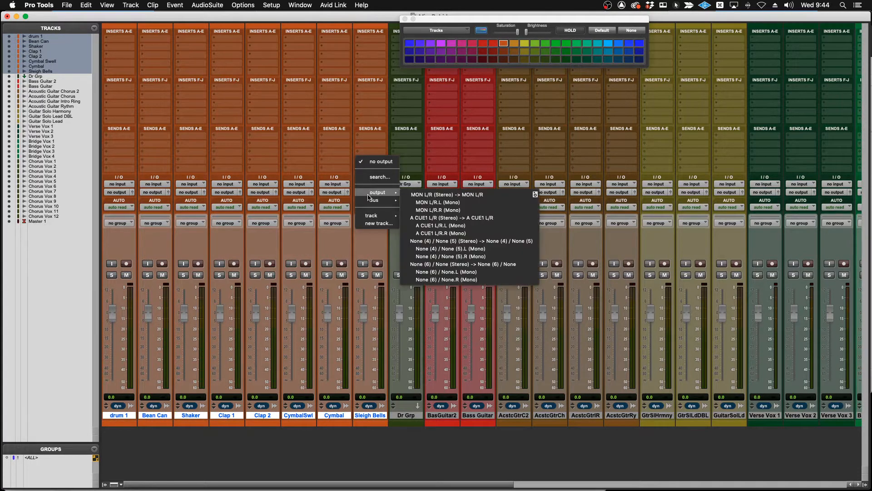
mouse_move(382, 216)
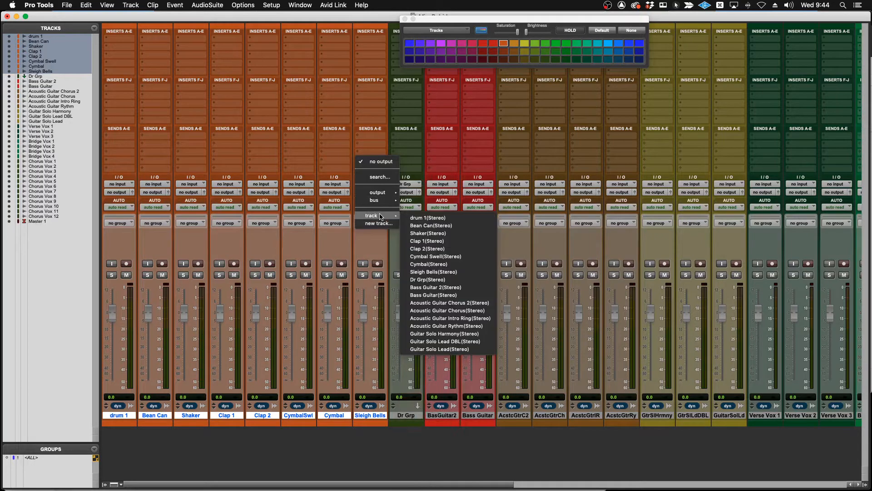
left_click(428, 280, "alt+shift")
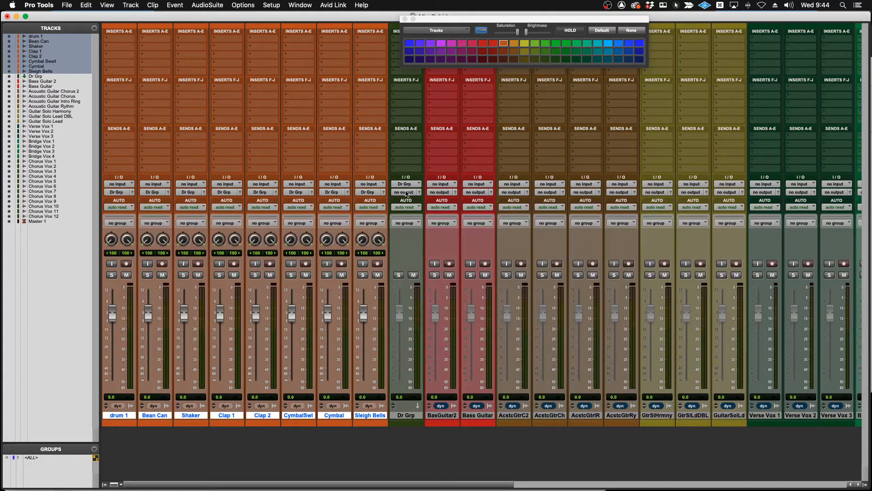
Set the output of the Dr Grp aux track to MON L/R (Stereo).
left_click(406, 192)
mouse_move(407, 195)
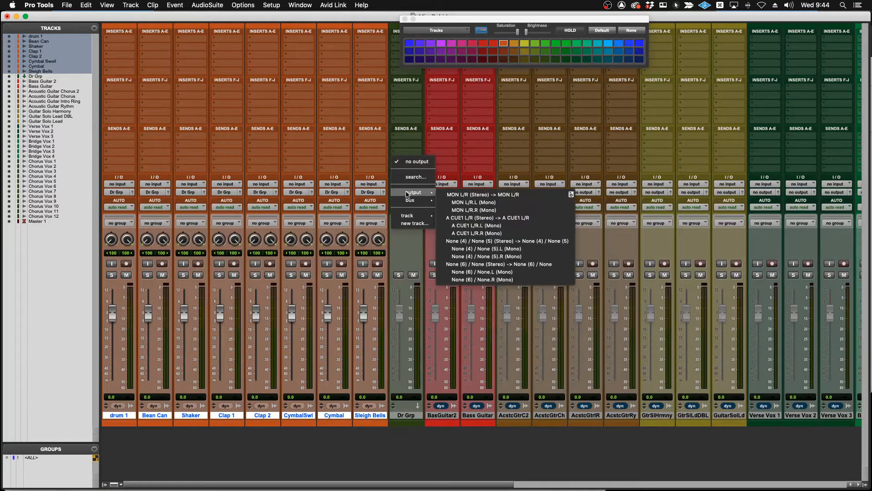
left_click(453, 194)
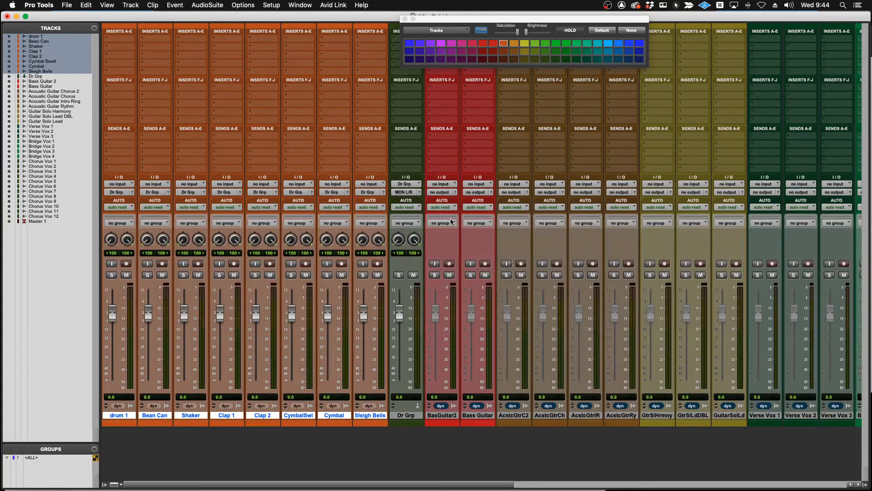
Set the outputs of all tracks from Bass Guitar 2 through Chorus Vox 12 to MON L/R (Stereo).
left_click(444, 416)
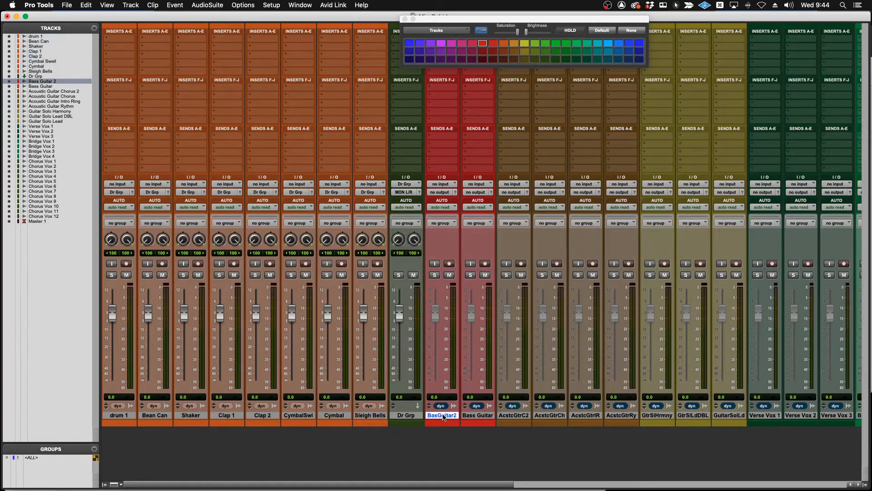
scroll(444, 417, "right", 15)
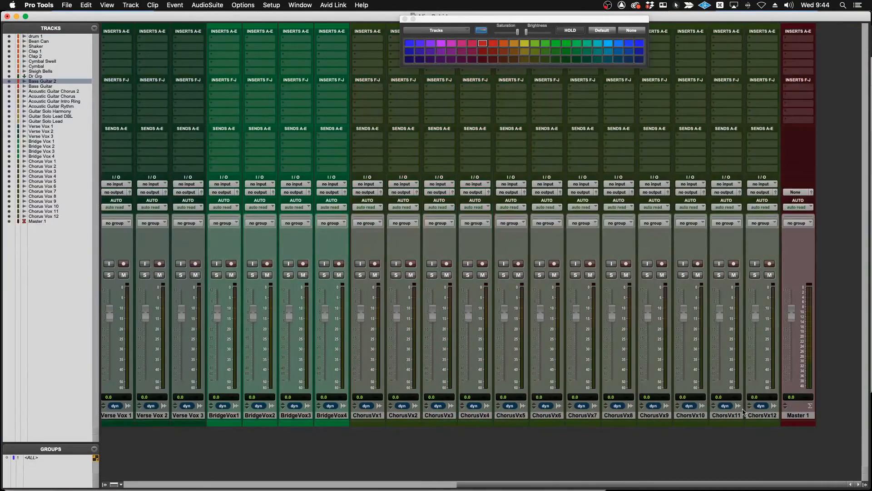
left_click(763, 415, "shift")
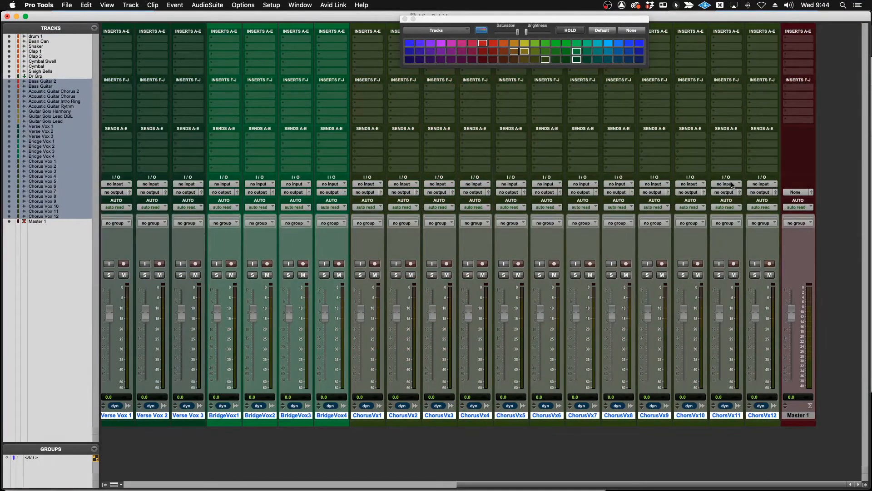
left_click(763, 193)
mouse_move(768, 192)
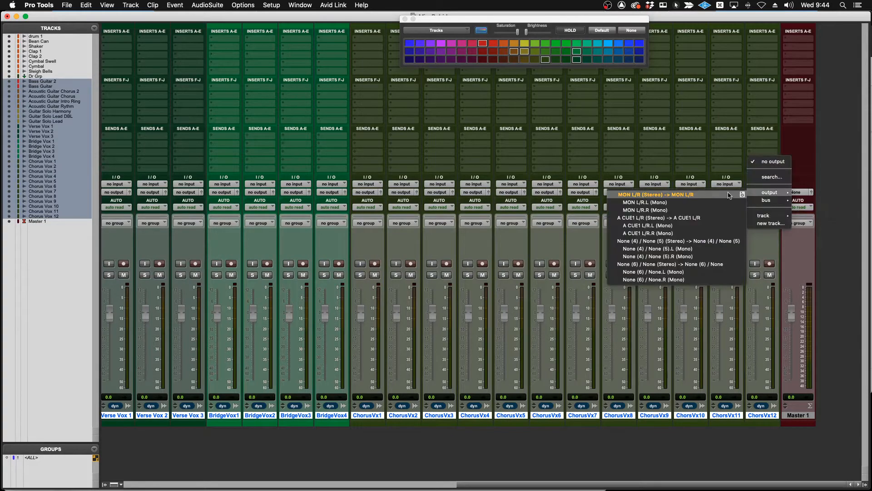
left_click(694, 195, "alt+shift")
Set the output of the Master 1 track to MON L/R (Stereo) and close the color palette.
left_click(798, 192)
mouse_move(800, 194)
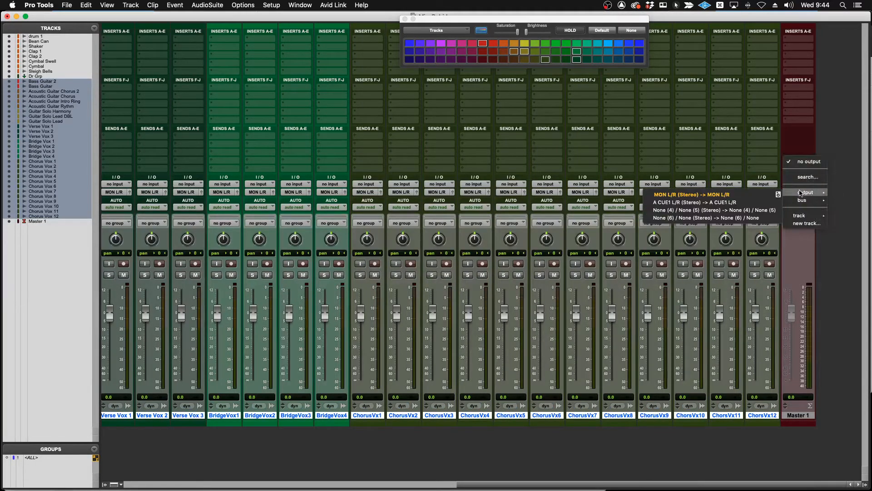
left_click(760, 194)
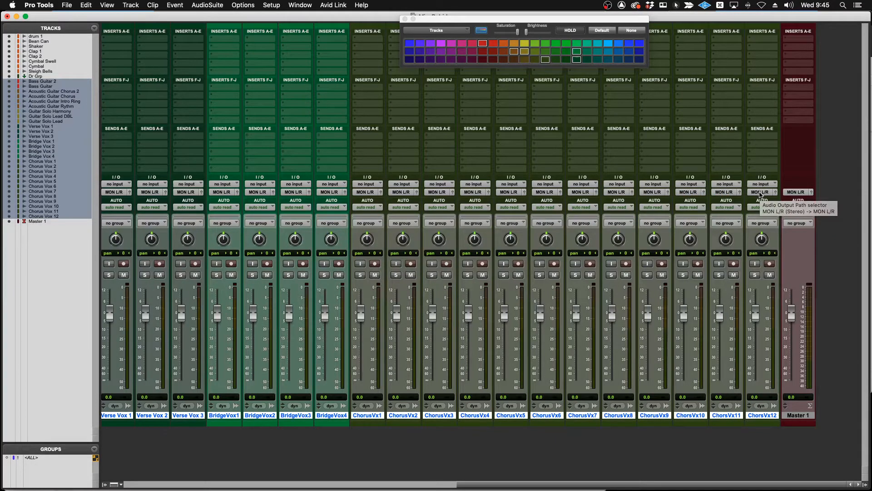
scroll(726, 214, "left", 10)
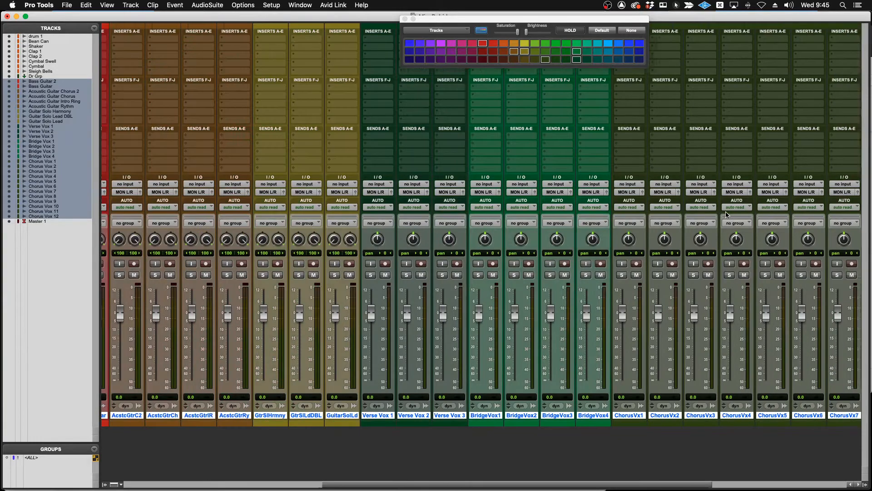
scroll(726, 213, "left", 2)
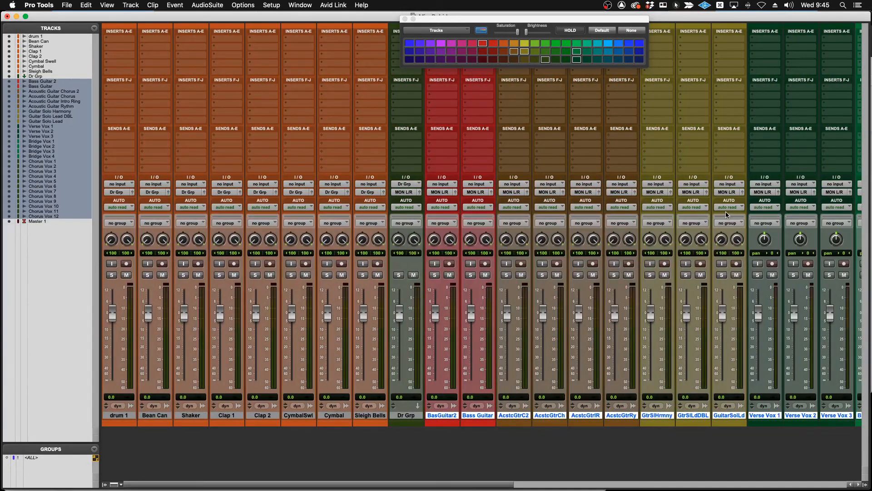
left_click(404, 19)
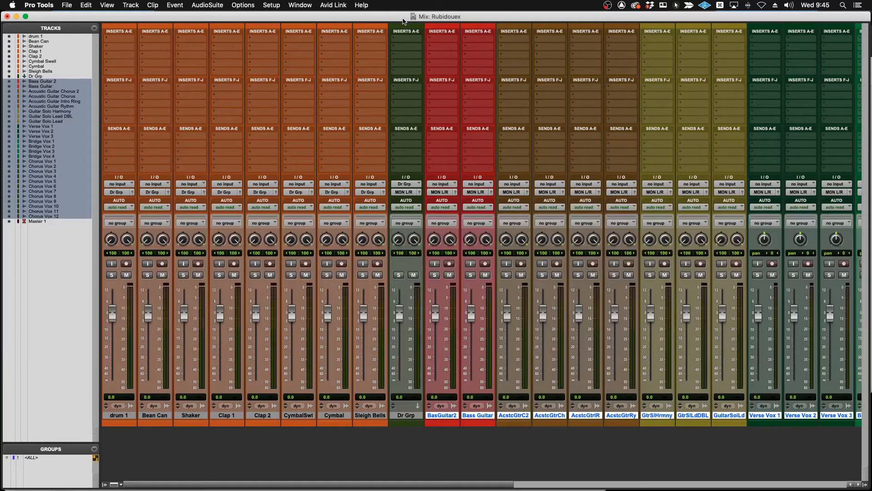
Switch to OBS, activate the Cam Bottom Right 2 scene, and return to Pro Tools.
key("super+Tab")
key("super+Tab")
key("super+Tab")
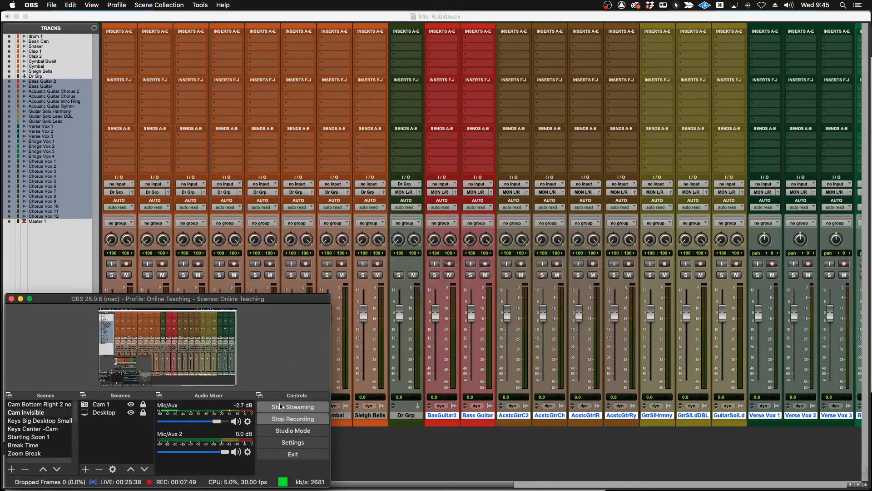
left_click(237, 422)
left_click(235, 422)
left_click(65, 404)
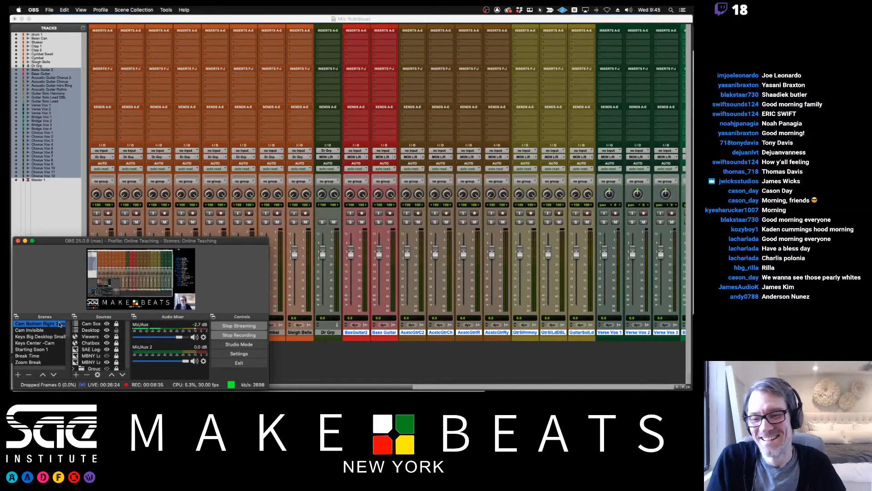
left_click(317, 360)
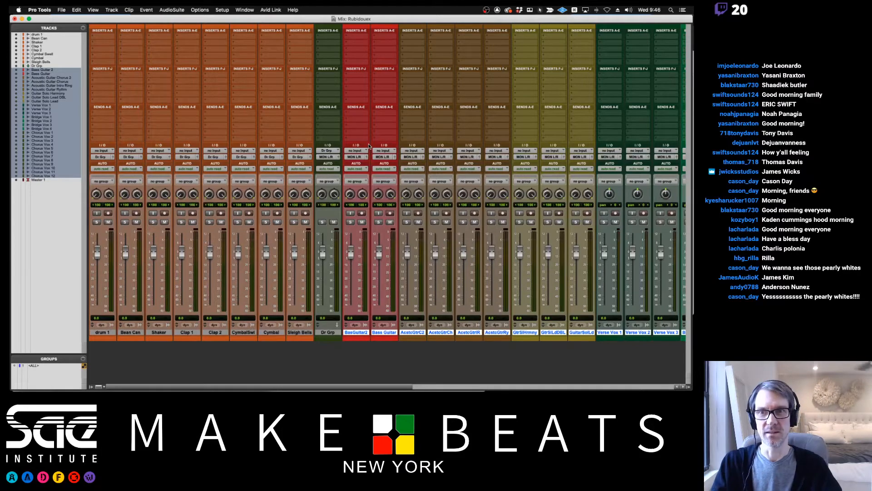
Check the output paths in I/O Setup, the Playback Engine settings, and the output assignments across the mixer tracks.
left_click(222, 10)
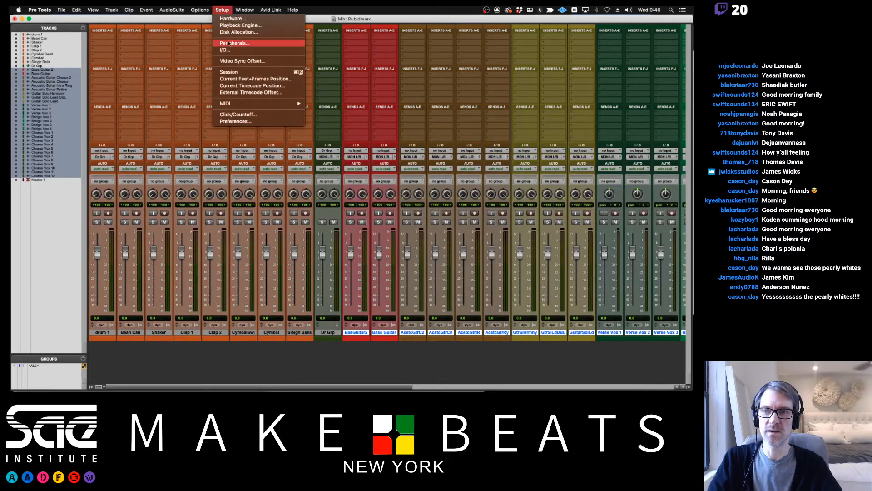
left_click(224, 50)
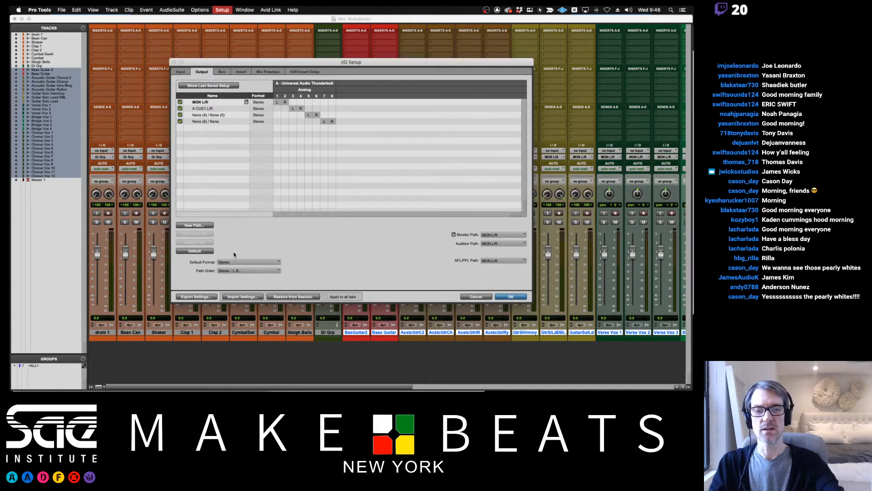
left_click(511, 297)
left_click(221, 10)
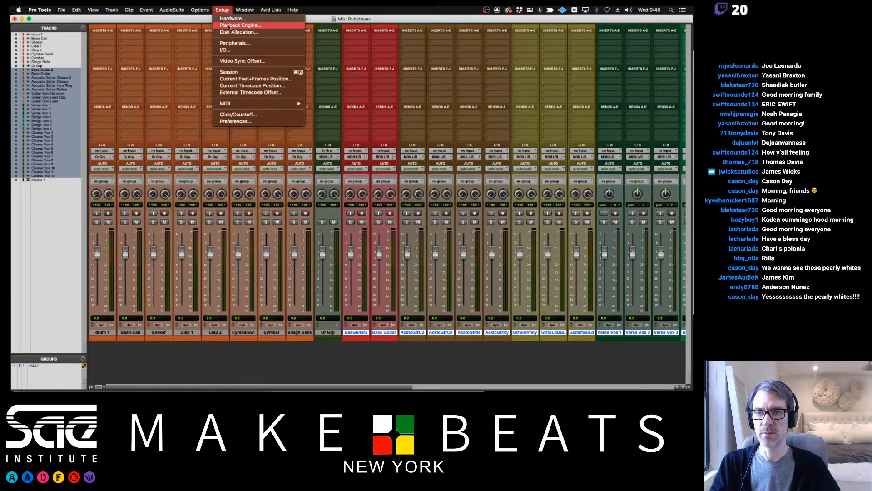
left_click(228, 26)
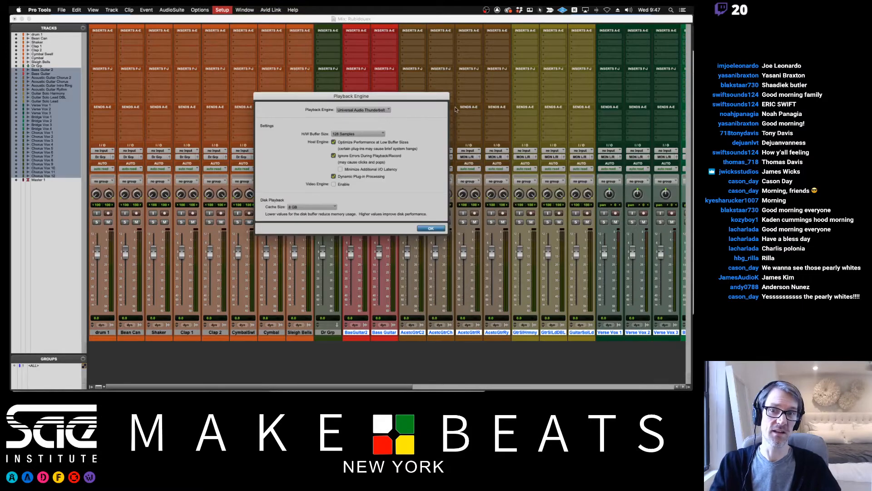
left_click(426, 231)
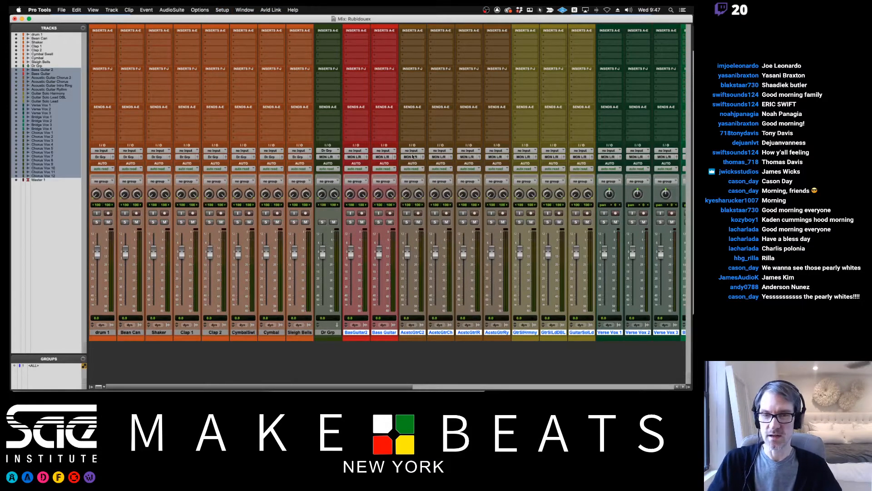
scroll(413, 156, "right", 10)
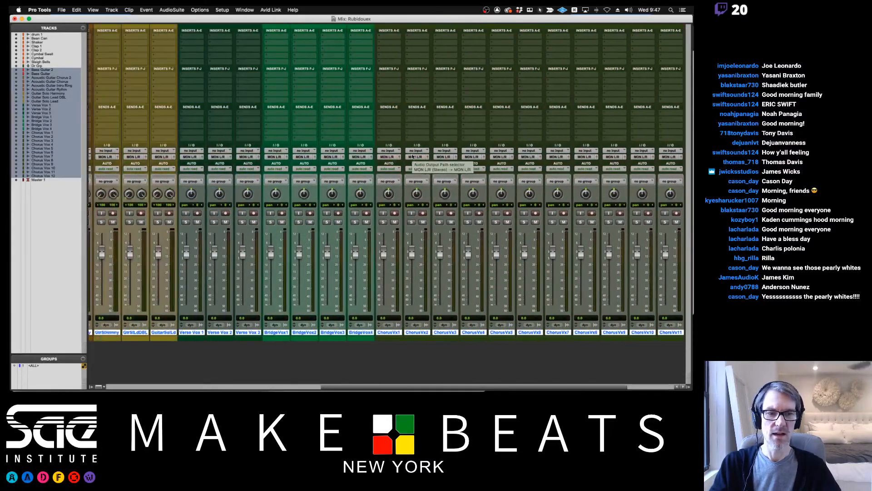
scroll(412, 156, "left", 10)
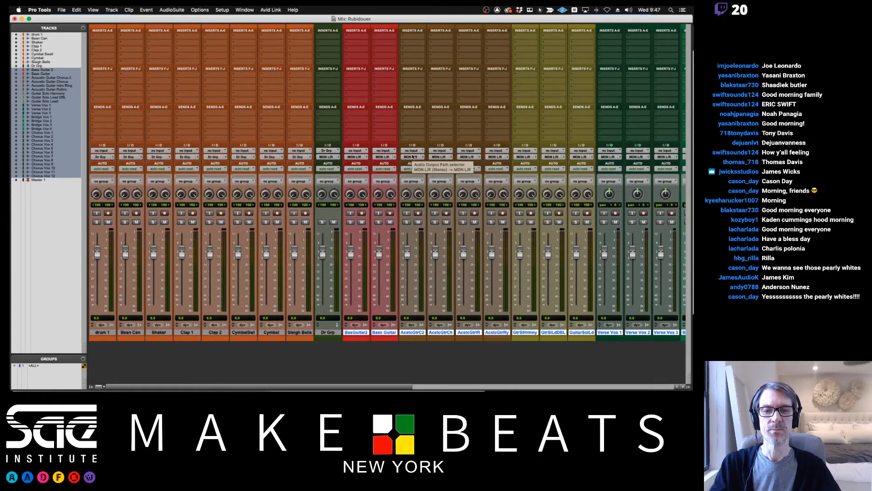
scroll(413, 156, "right", 10)
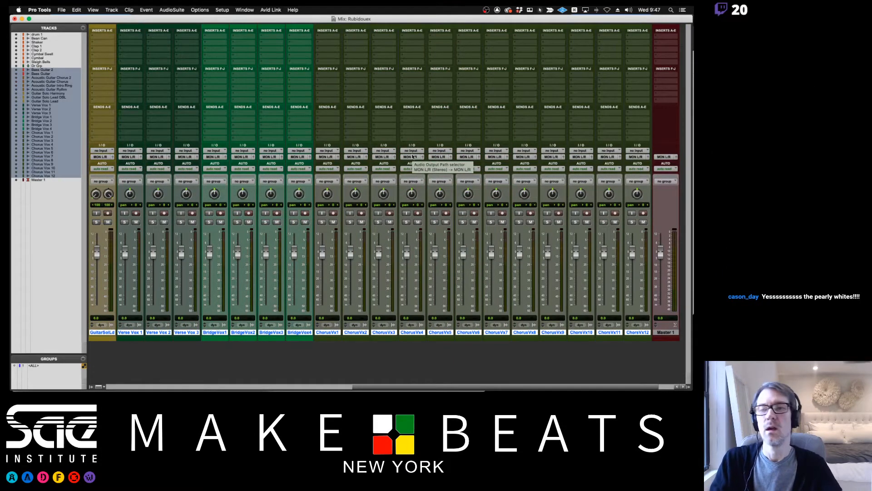
scroll(412, 156, "left", 10)
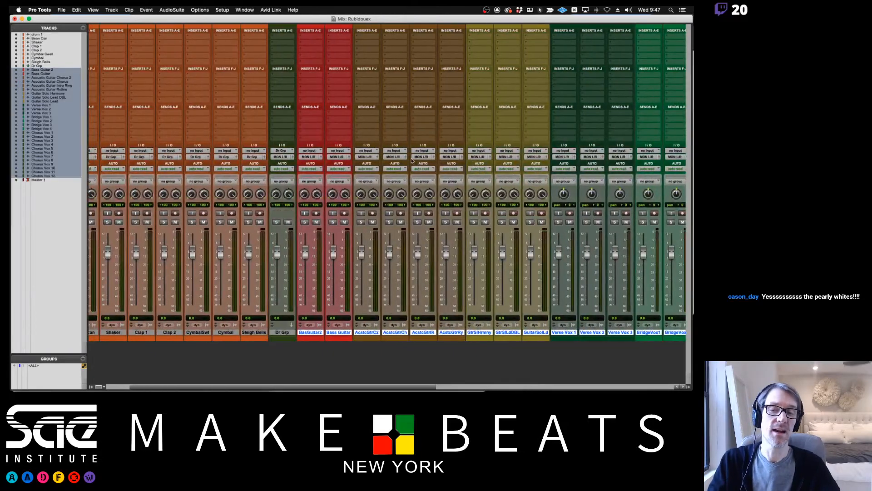
scroll(412, 161, "left", 3)
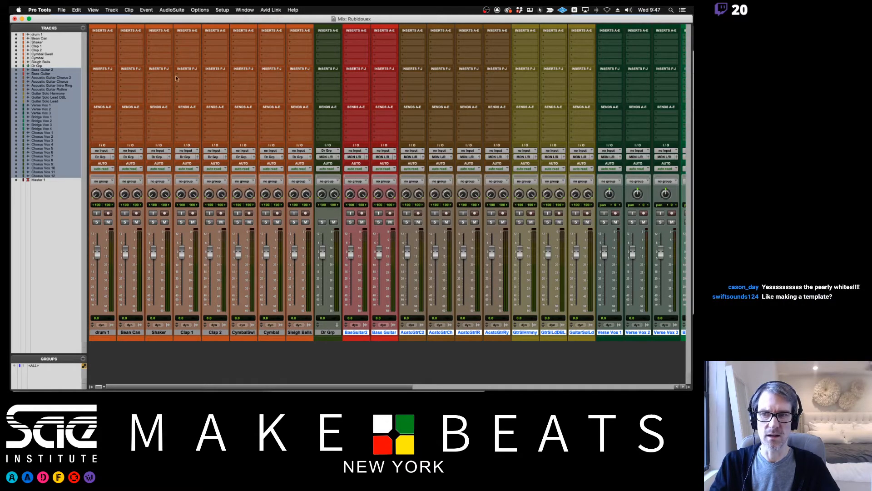
Turn on the pointer highlight and hide the Inserts F-J section in the Mix window.
left_click(102, 387)
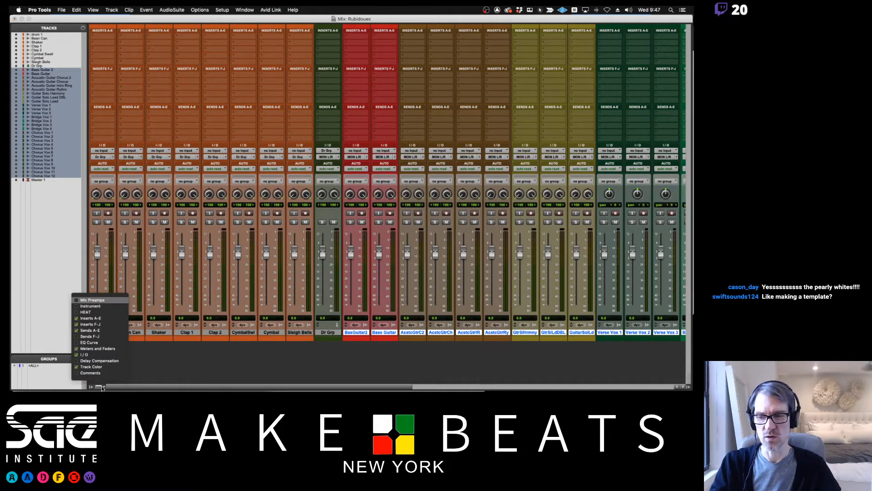
left_click(160, 362)
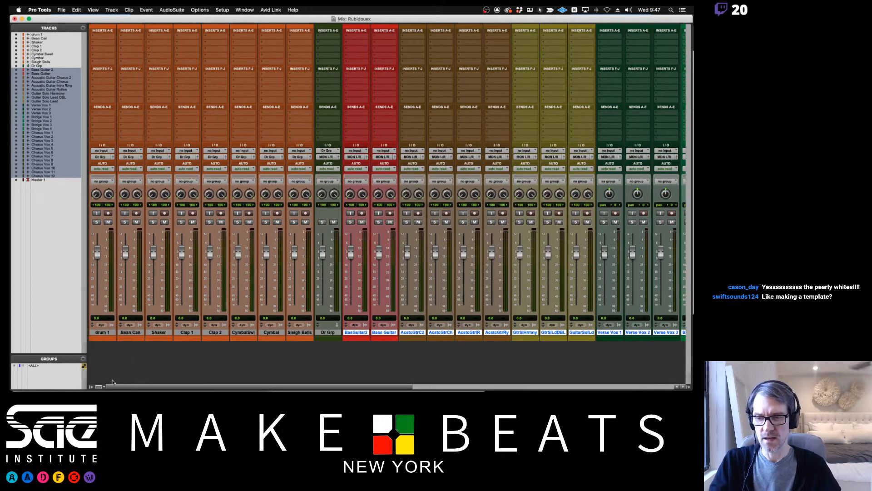
left_click(540, 10)
left_click(540, 30)
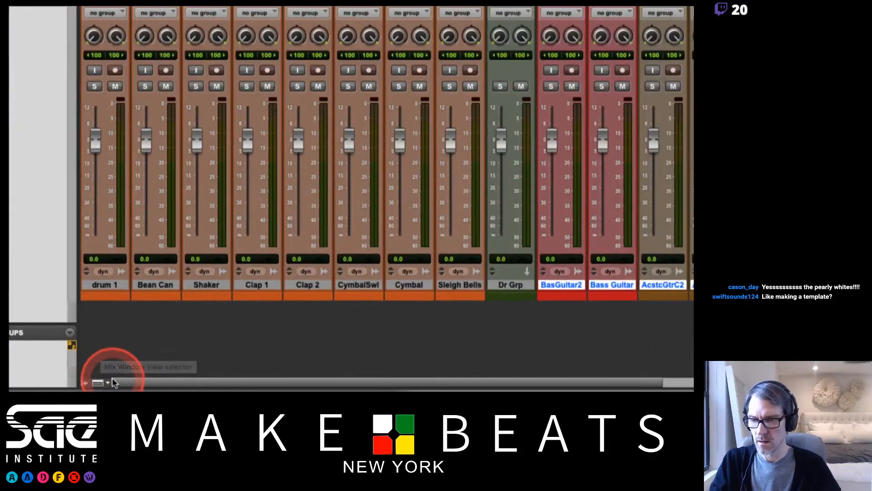
left_click(99, 386)
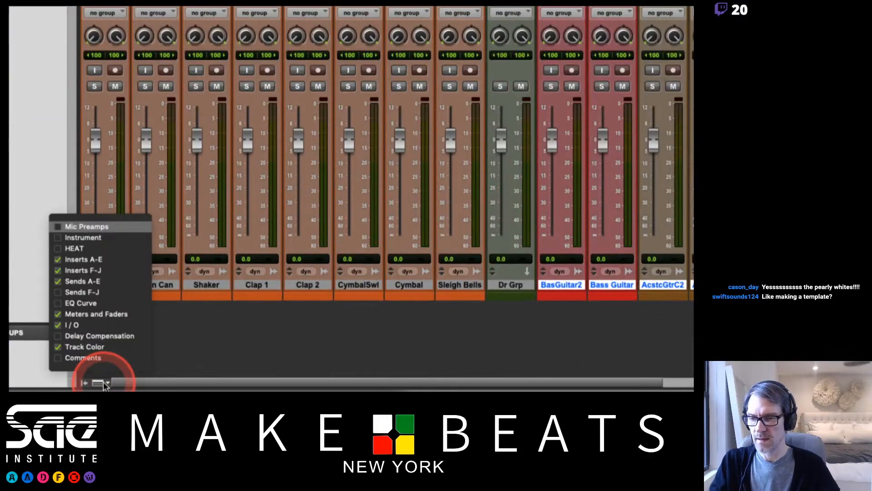
left_click(87, 271)
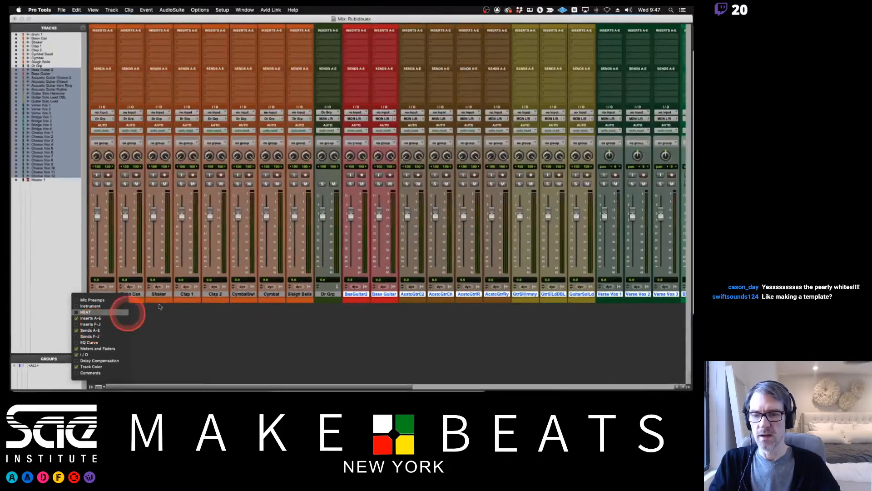
left_click(215, 335)
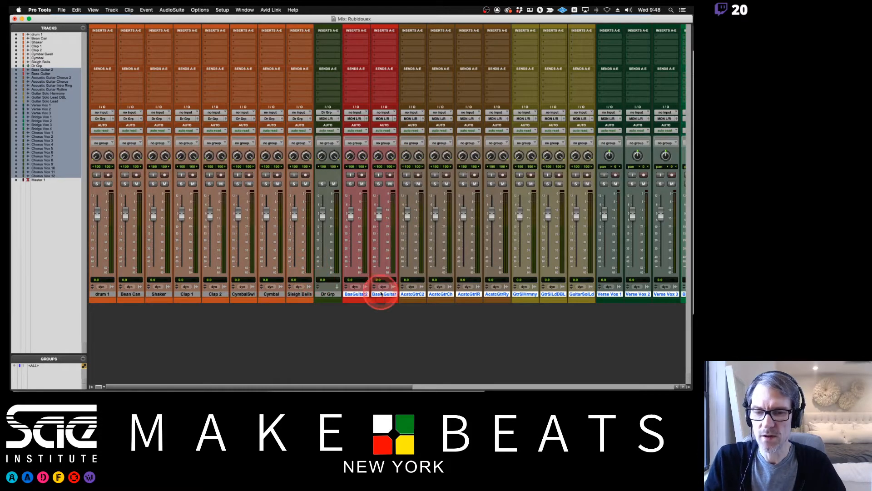
Clear the multi-track selection and select only the Dr Grp track.
left_click(366, 294)
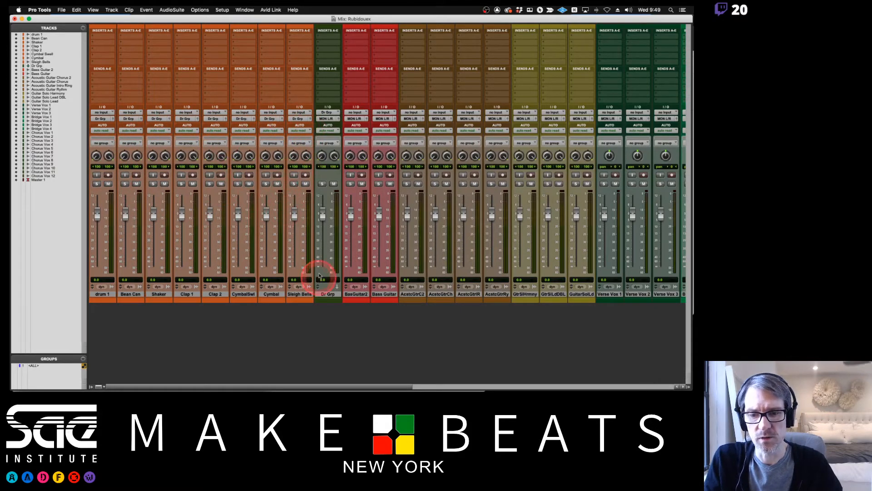
left_click(327, 294)
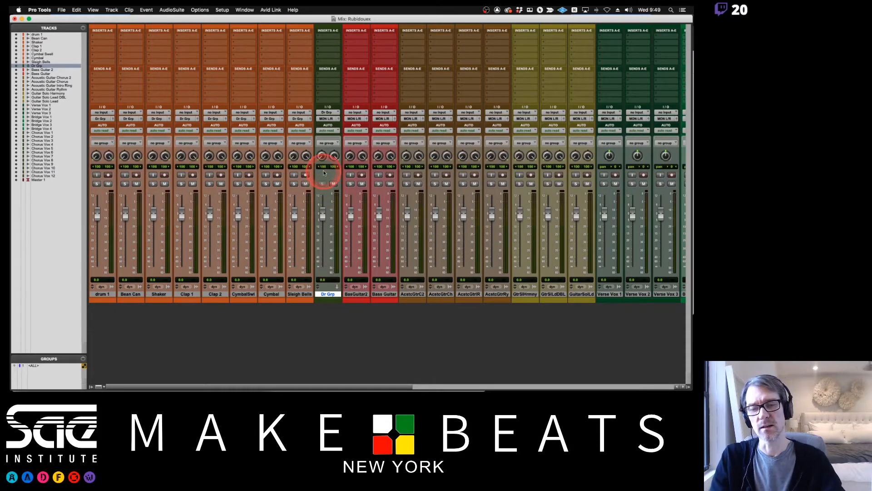
Switch to Preview and page through the Subgroup Mixing PDF from page 2 to the hamburger picture on page 8.
key("super+Tab")
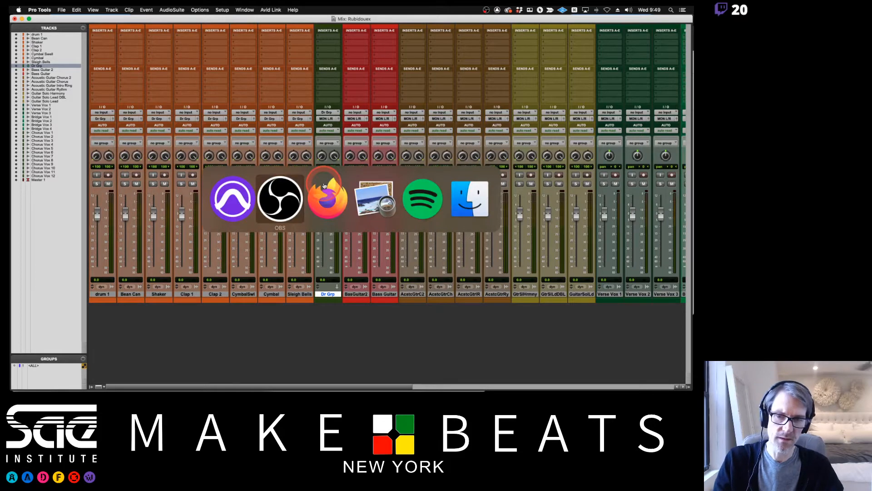
key("super+Tab")
key("super+Tab")
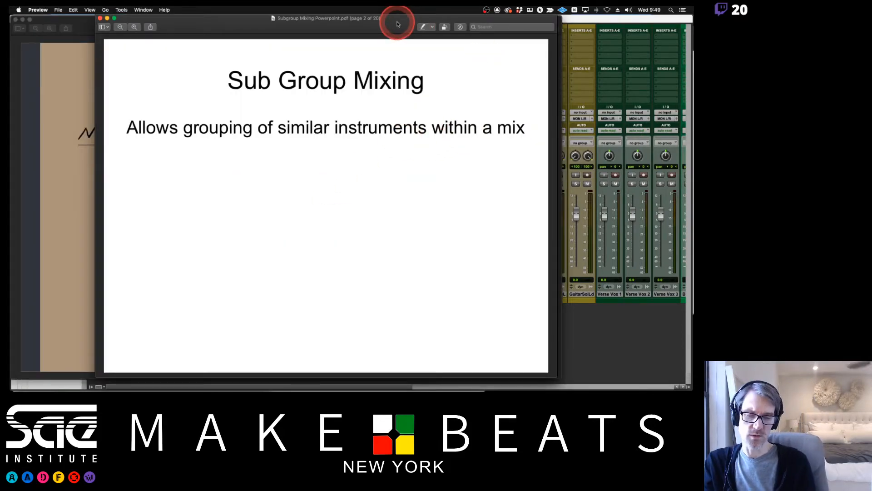
key("Down")
key("Down")
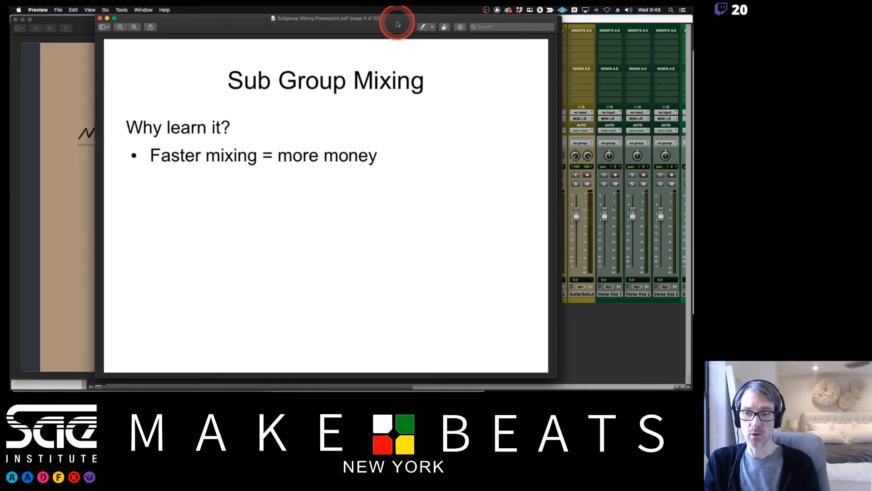
key("Down")
key("Down")
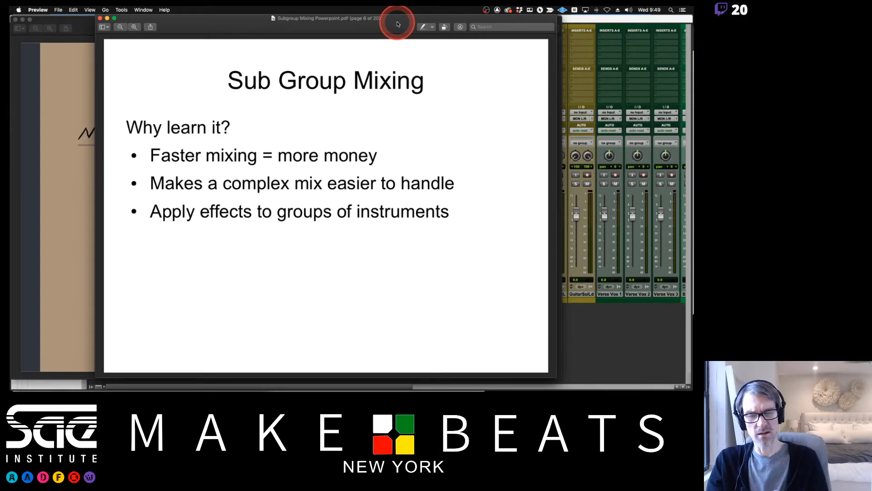
key("Right")
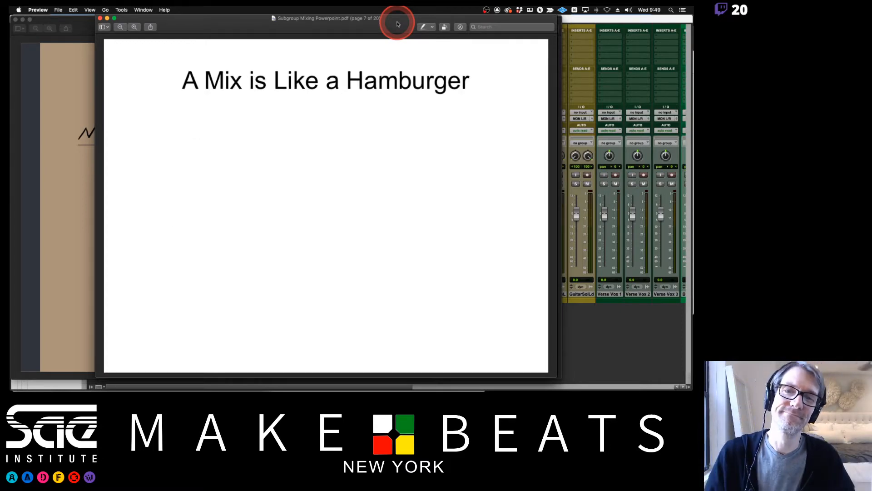
key("Right")
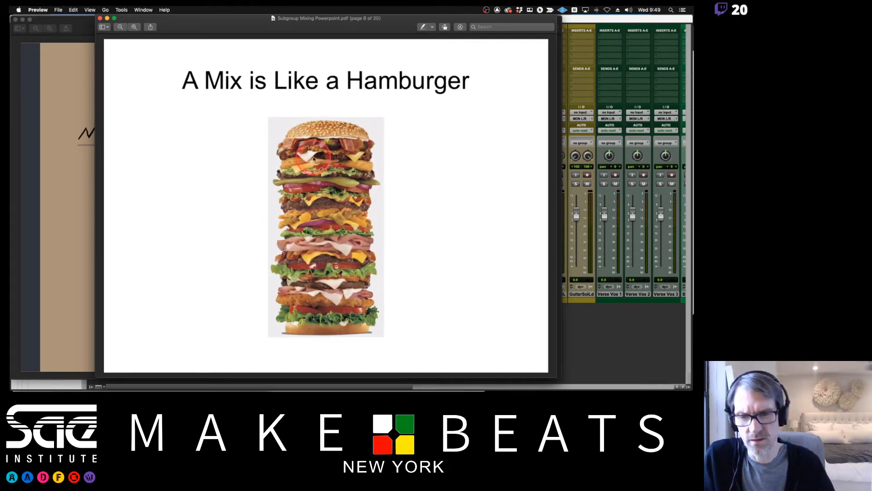
Examine the hamburger picture's layers up close, from the top bun down to the bottom bun.
scroll(313, 158, "up", 5)
scroll(313, 158, "up", 4)
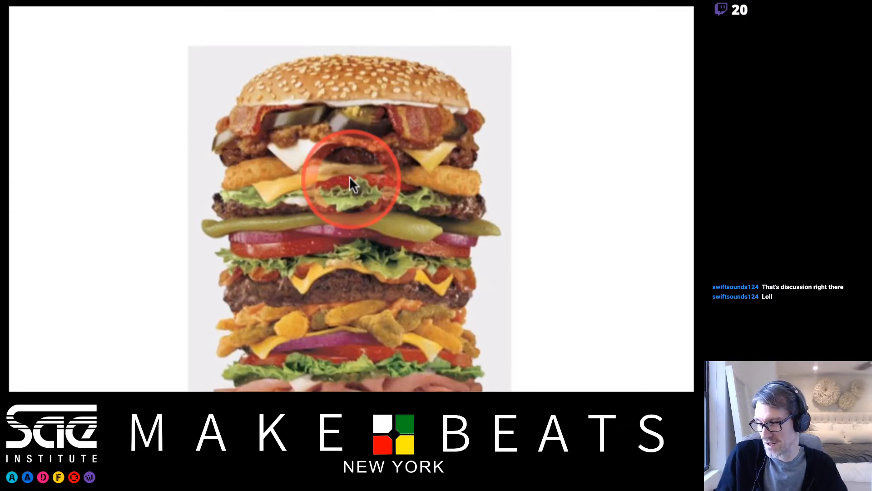
scroll(354, 337, "down", 1)
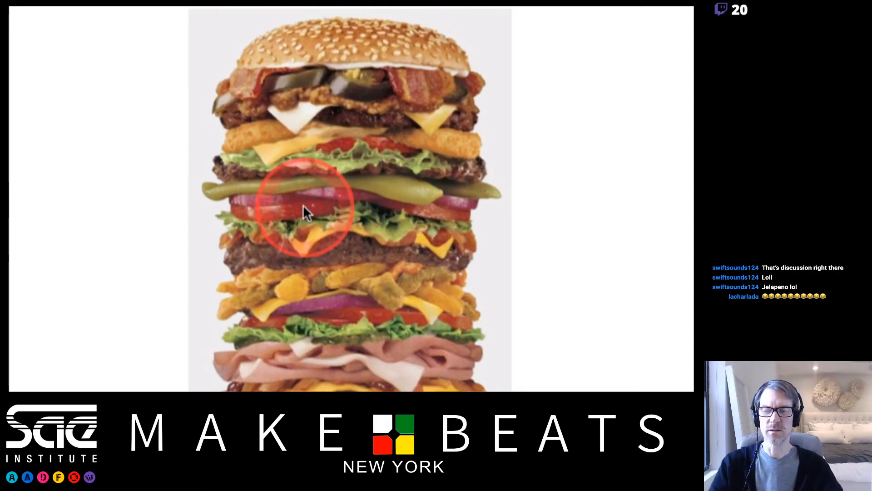
scroll(356, 368, "down", 3)
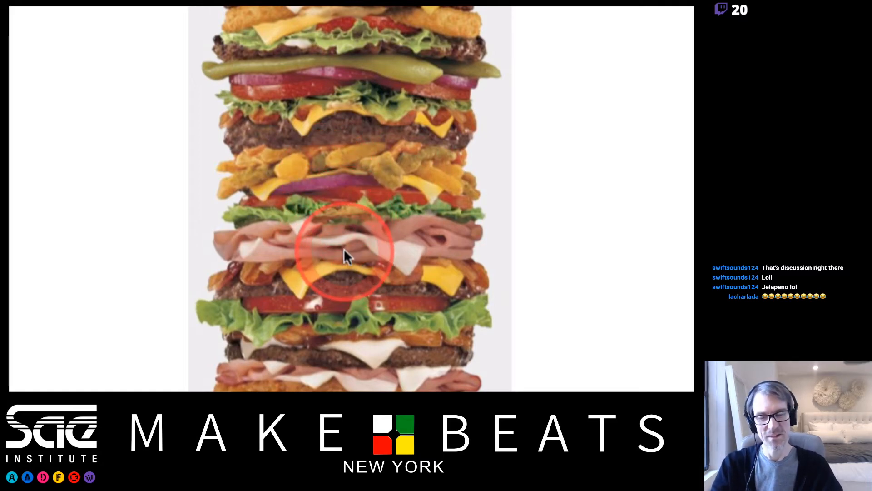
scroll(340, 340, "down", 3)
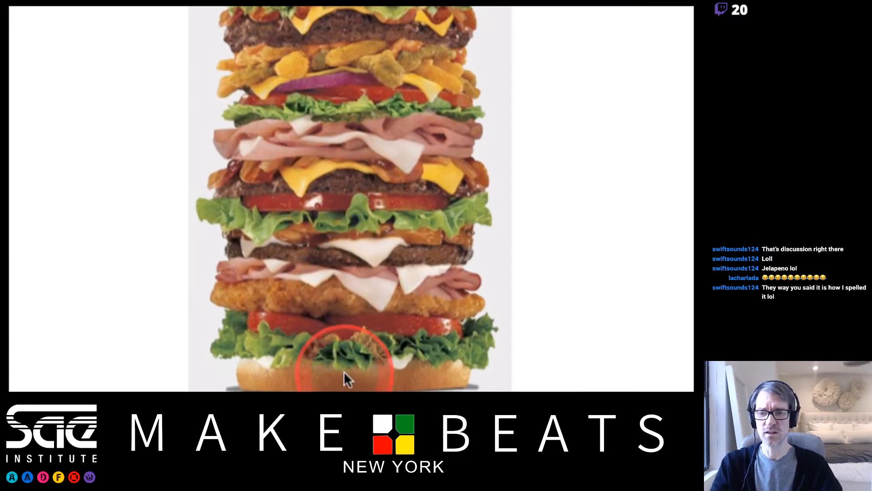
scroll(345, 371, "down", 3)
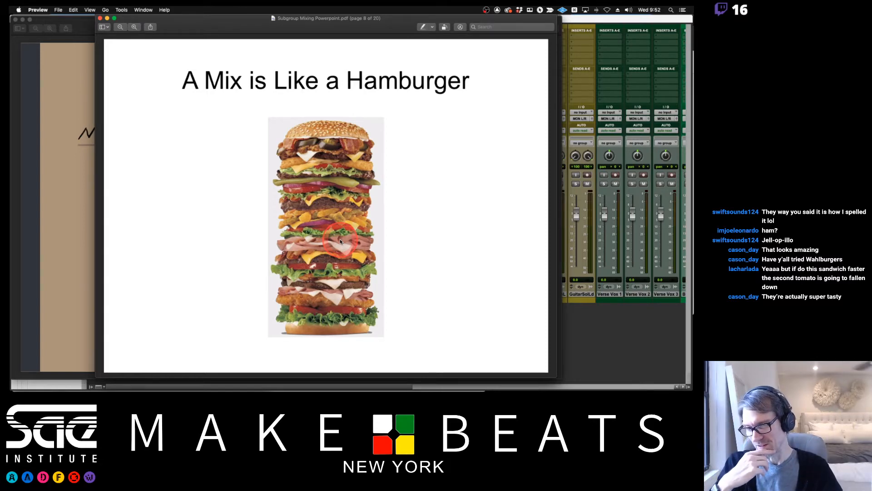
Look through the hamburger ingredient slides on pages 9 and 10, and return to the picture on page 8.
left_click(338, 177)
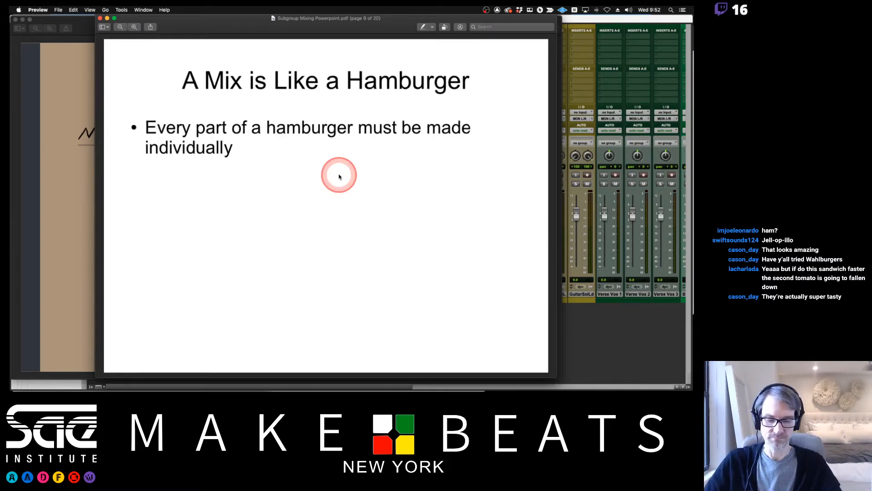
key("Down")
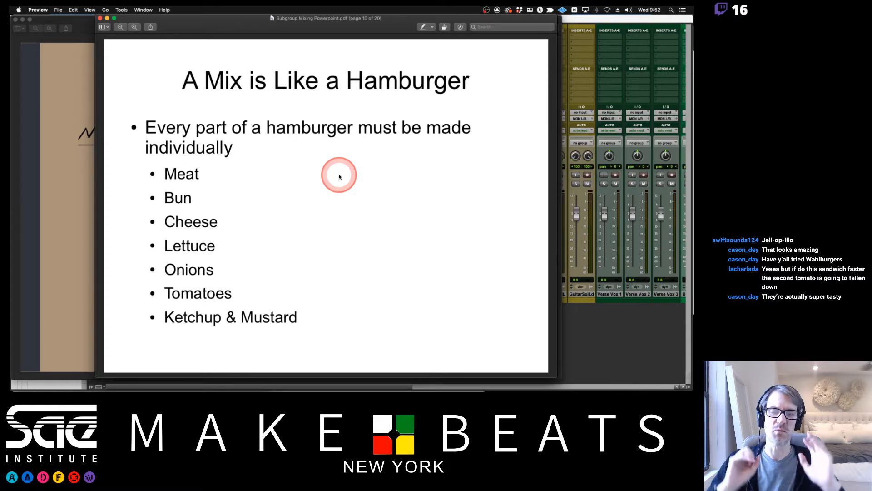
key("Up")
key("Up")
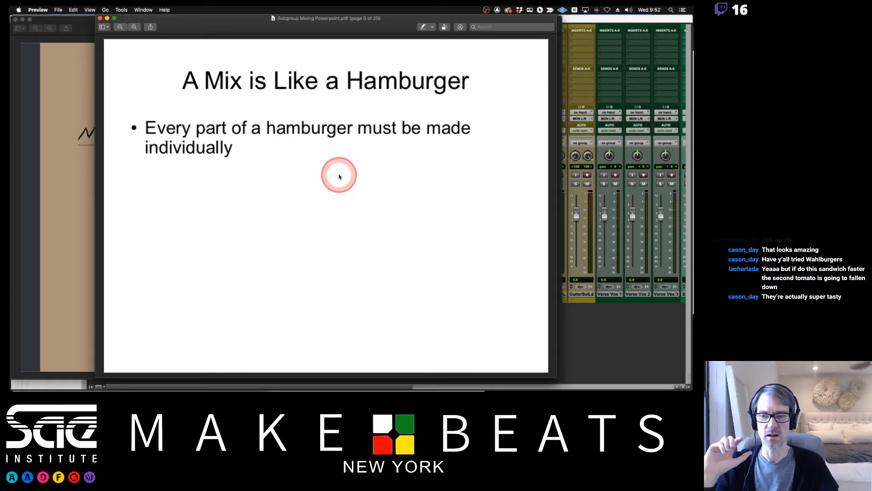
scroll(339, 174, "up", 5)
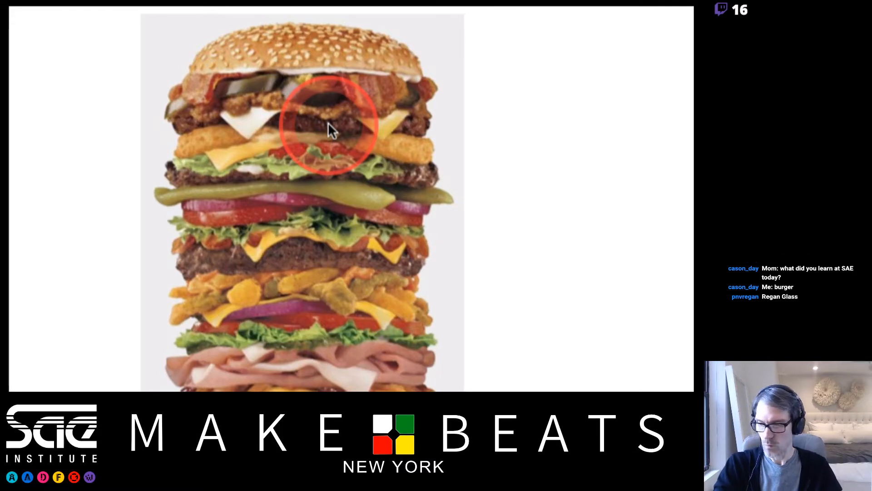
Switch to Firefox and mark the student in row 13 as P for theory attendance on 11/25/20.
key("super+Tab")
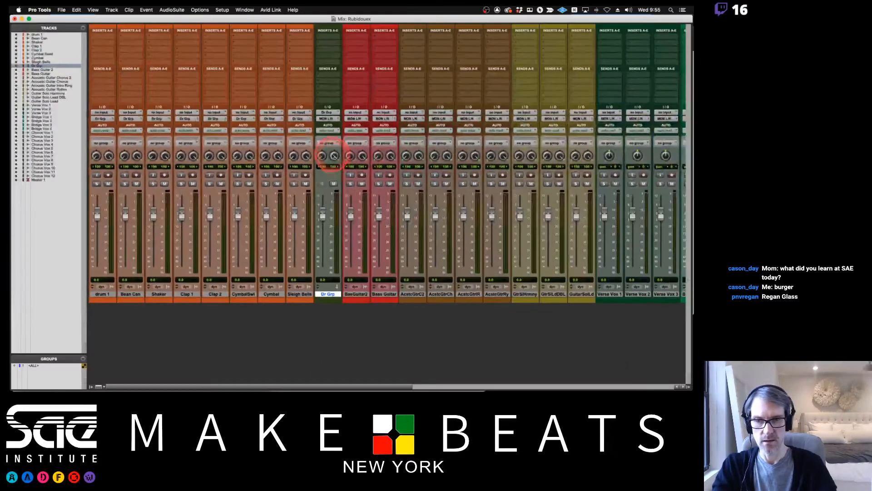
key("super+Tab")
key("super+Tab")
key("super+Tab")
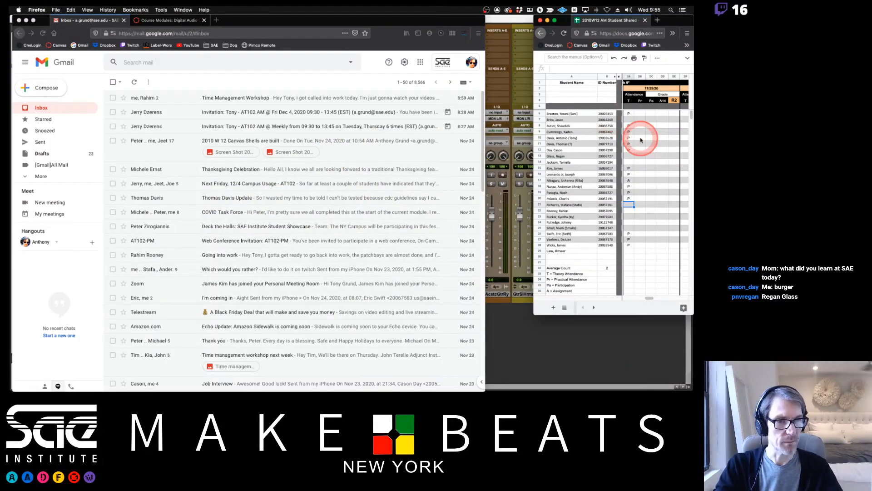
left_click(628, 155)
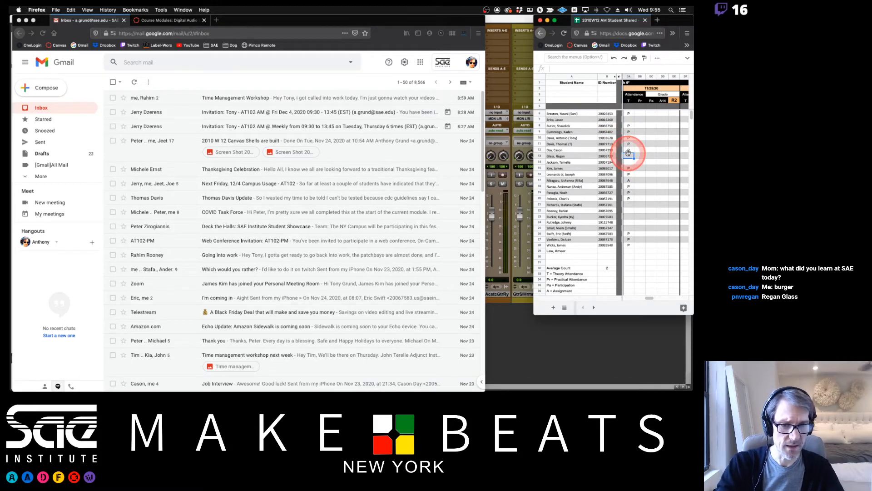
type("P")
key("Return")
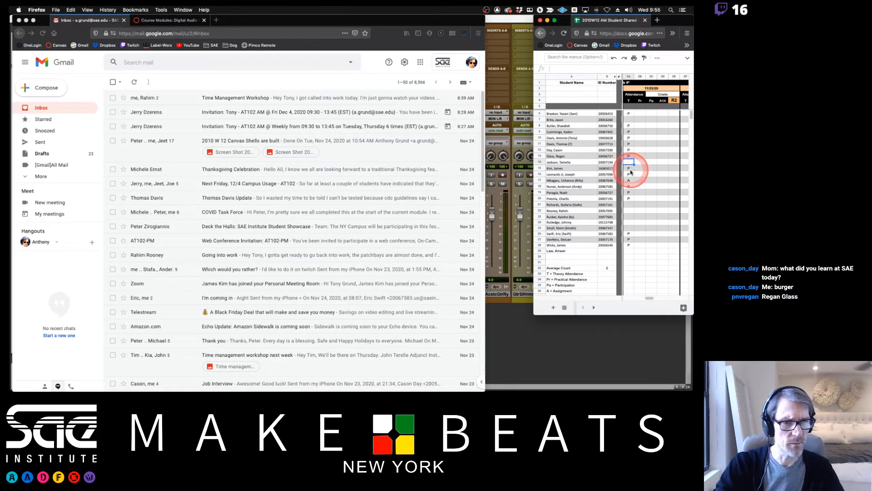
Return to the PDF in Preview, read the ingredient list on page 10, and go back to page 8.
left_click(502, 20)
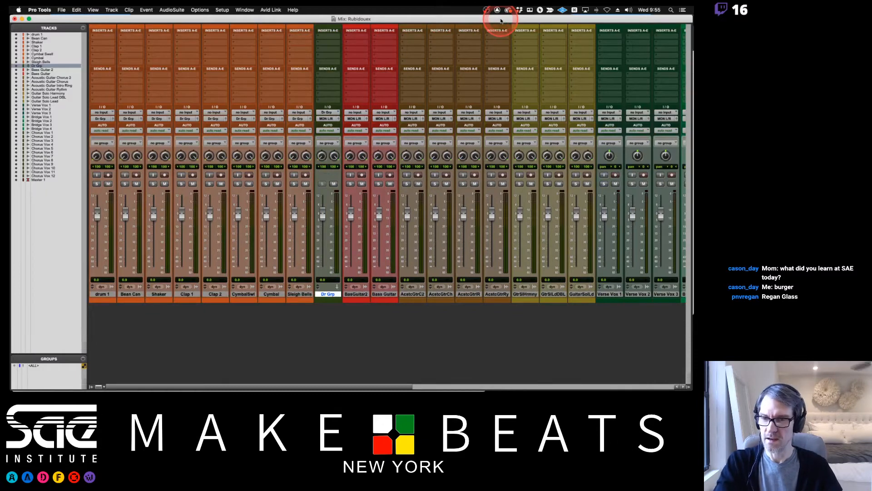
key("super+Tab")
key("super+Tab")
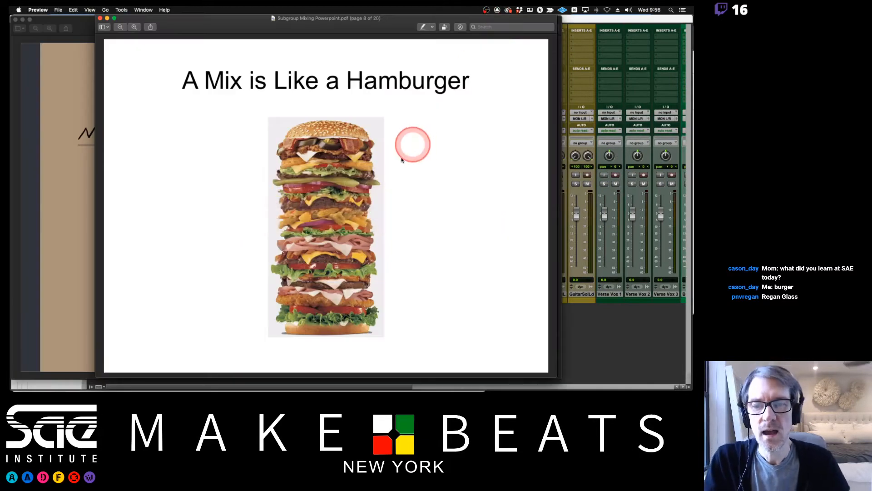
key("Right")
key("Right")
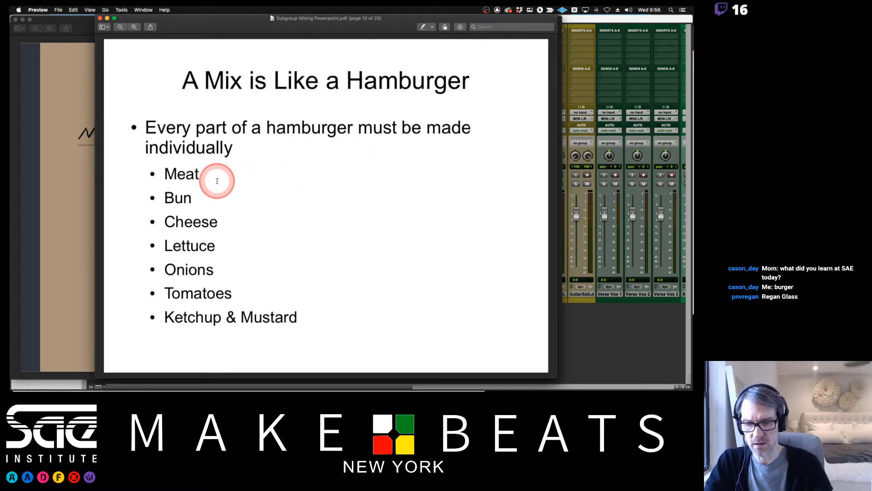
scroll(216, 178, "up", 5)
scroll(217, 178, "up", 2)
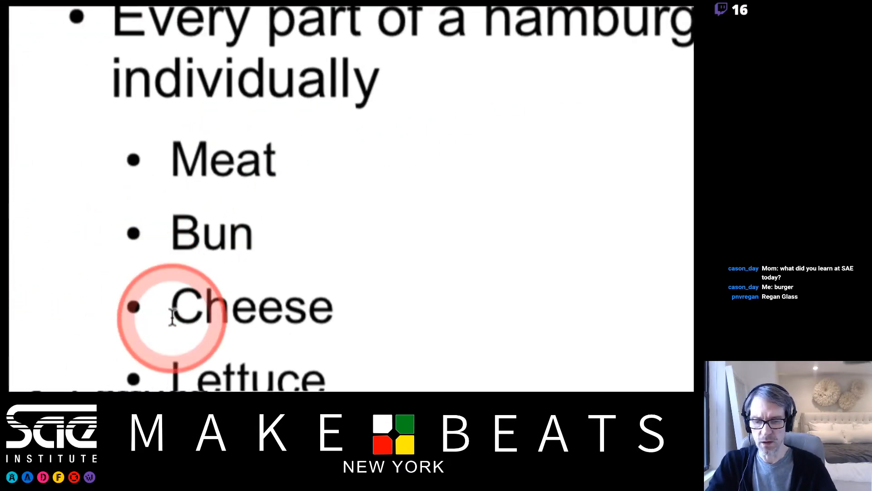
scroll(169, 311, "down", 7)
key("Left")
key("Left")
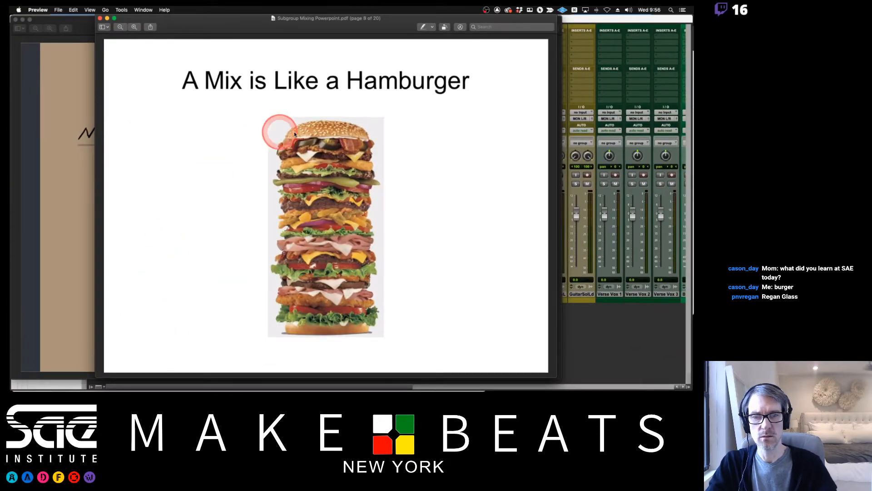
Examine the hamburger picture again and read the full ingredient list on page 10, down to Ketchup & Mustard.
scroll(348, 130, "up", 1)
scroll(348, 130, "up", 4)
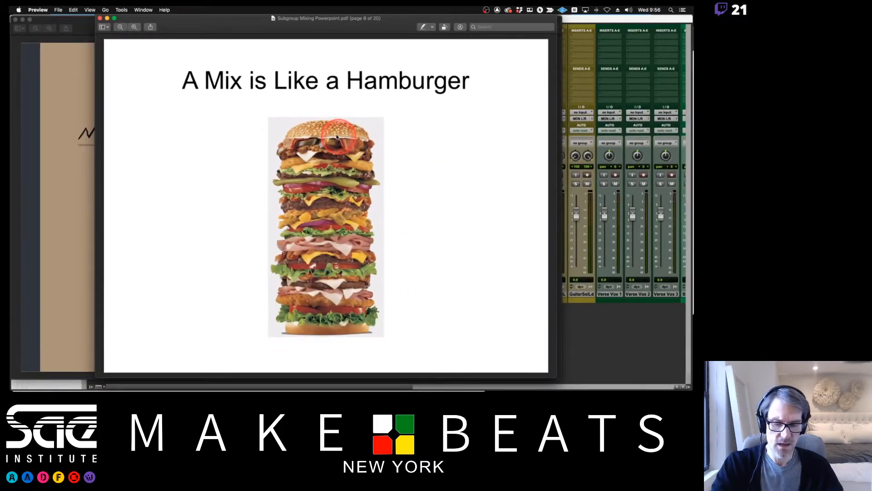
key("Down")
key("Down")
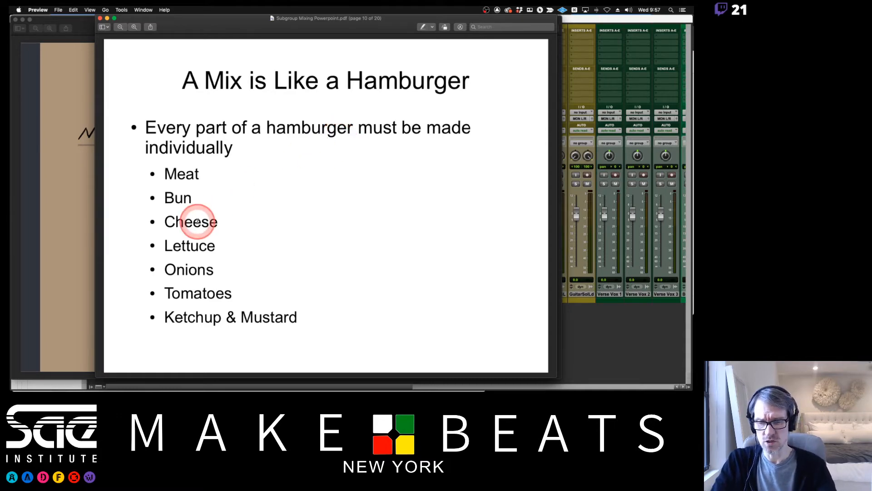
scroll(197, 222, "up", 5)
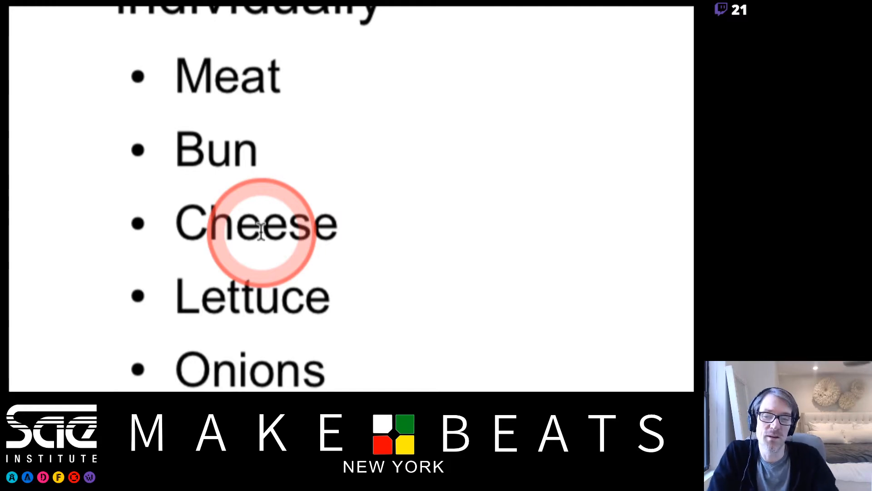
scroll(296, 318, "down", 4)
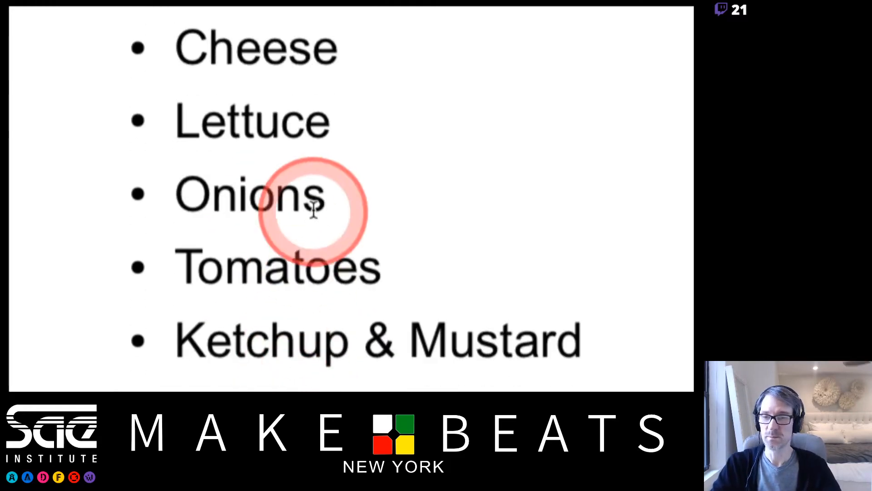
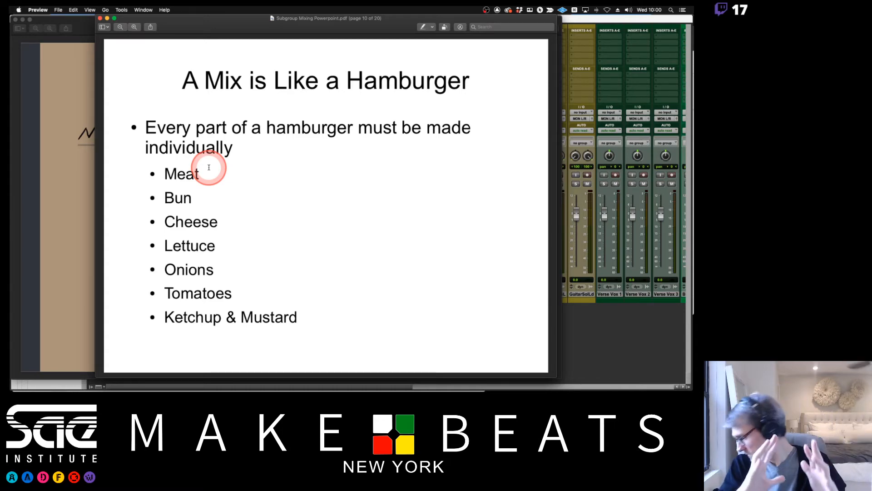
Read the slides on pages 11 and 12 about building each mix part separately, highlighting Bass and Vocals in the list.
key("Right")
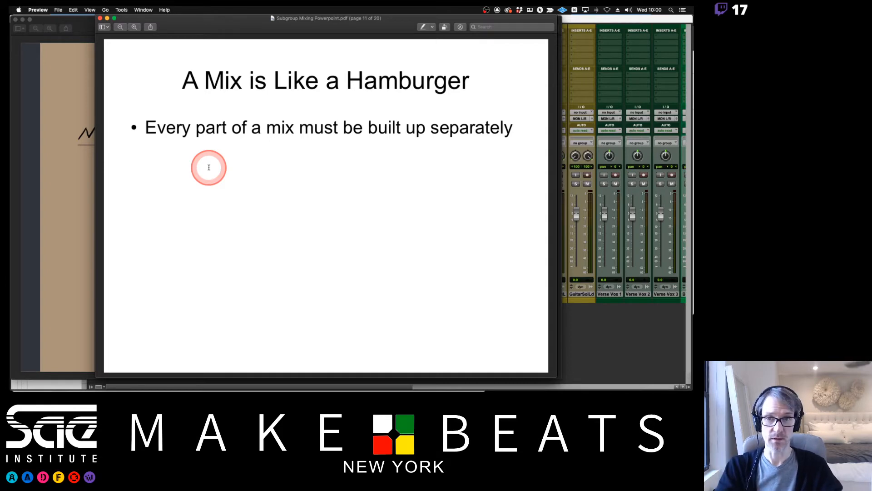
key("Right")
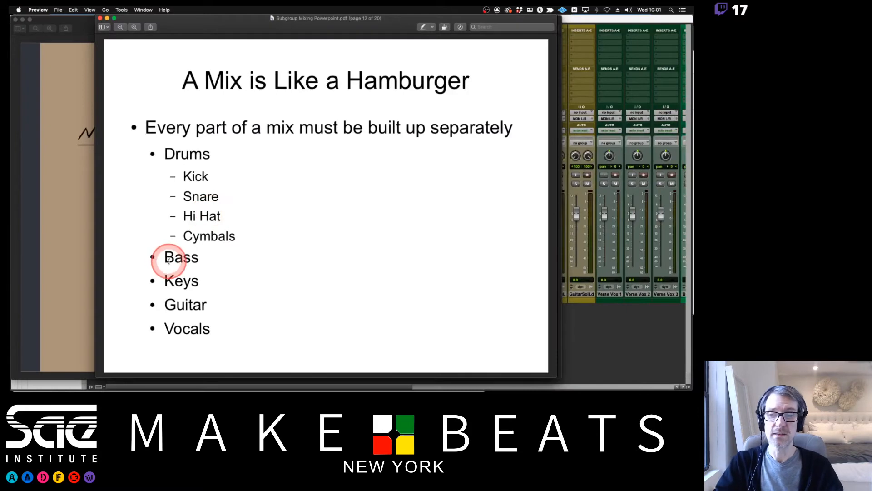
left_click_drag(157, 258, 195, 258)
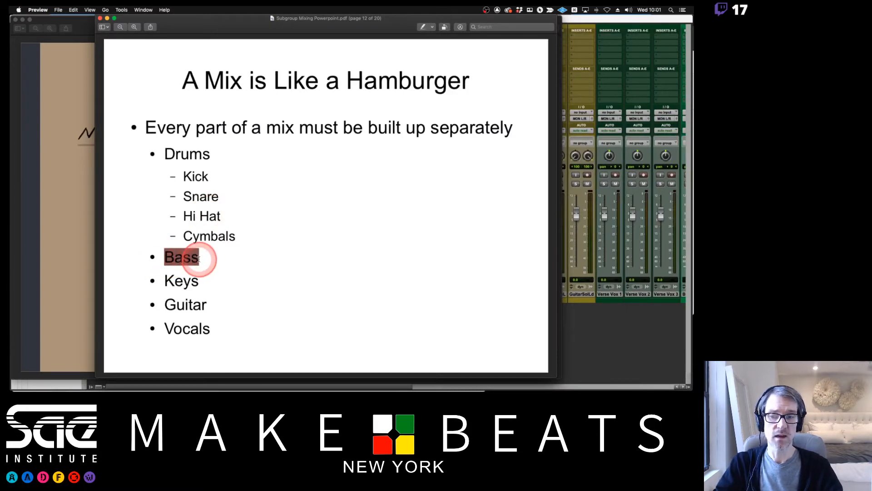
left_click(195, 257)
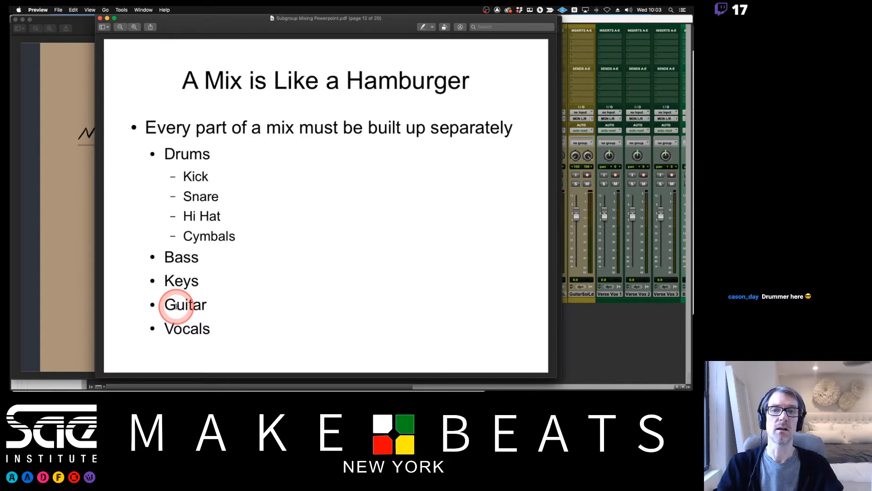
double_click(177, 328)
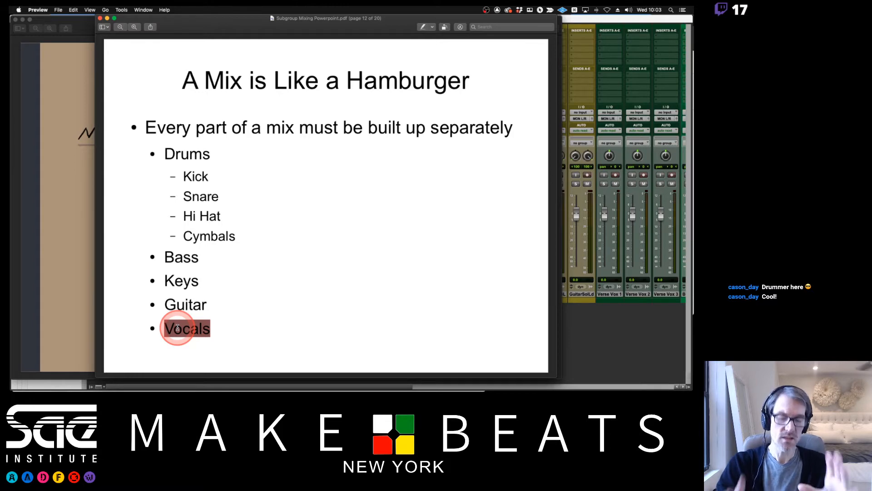
Glance at the Sub Group Mix diagram on page 13 and go back to the hamburger ingredient list on page 10.
key("Right")
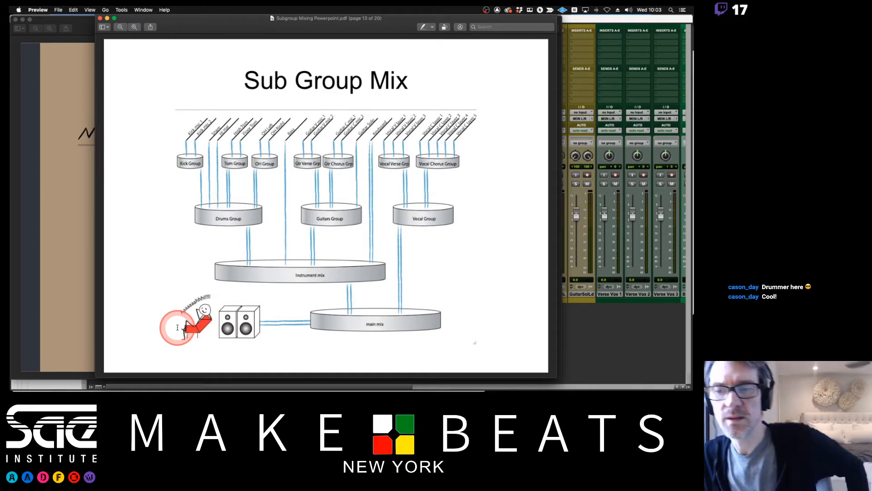
key("Left")
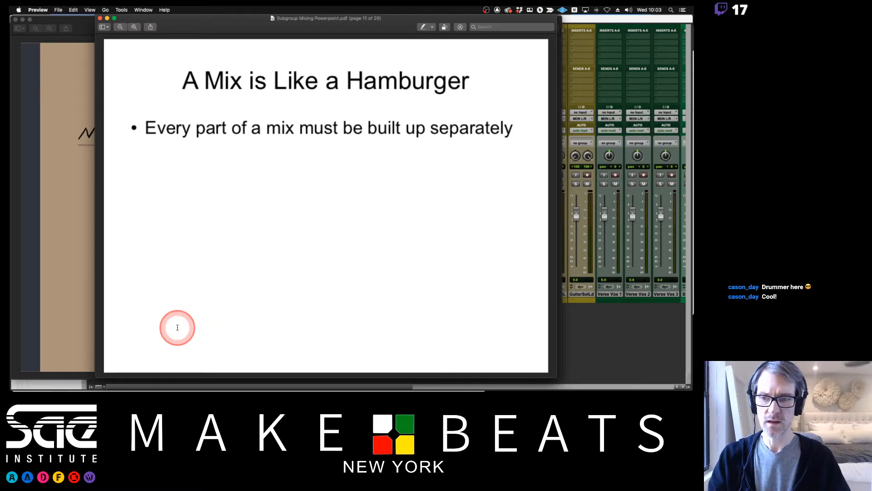
key("Left")
key("Left")
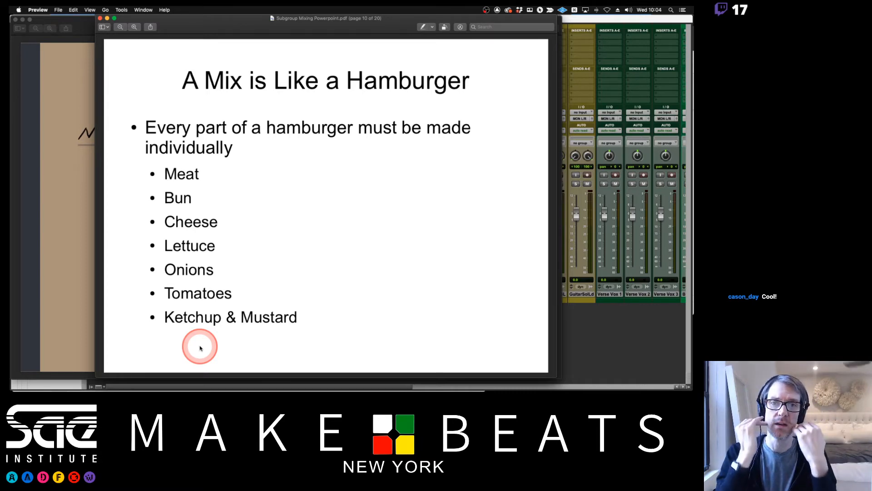
Advance to the Sub Group Mix diagram on page 13 and examine how the kick, tom and OH groups feed the Drums Group.
key("Down")
key("Down")
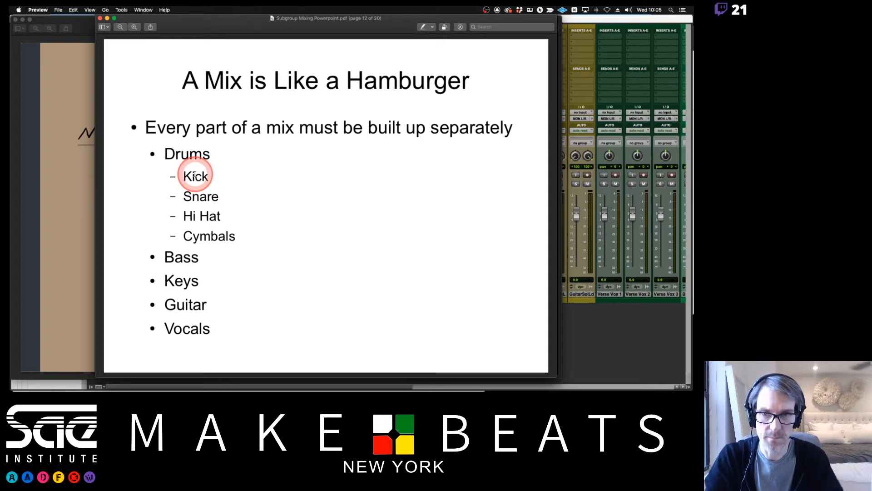
key("Down")
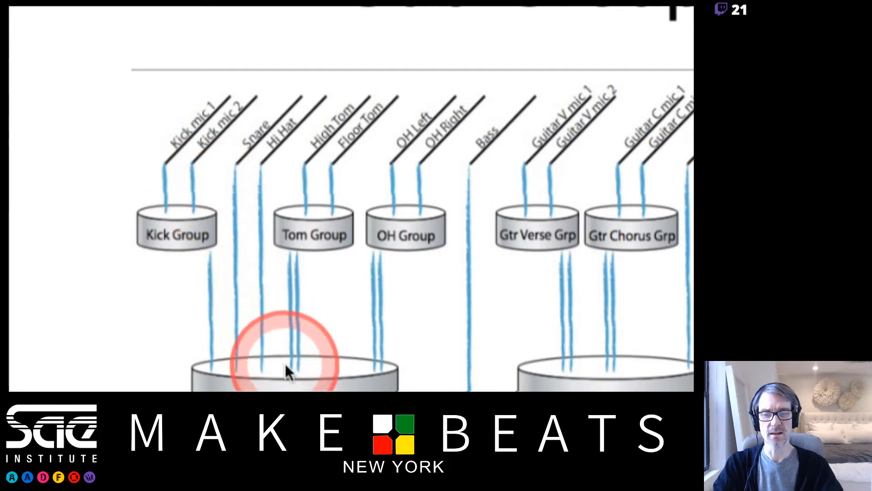
scroll(286, 368, "down", 1)
scroll(292, 363, "down", 5)
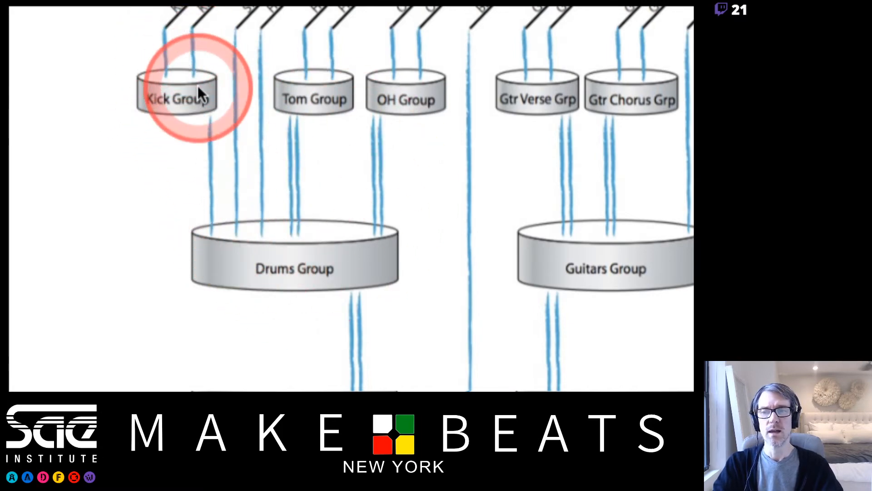
scroll(209, 50, "up", 3)
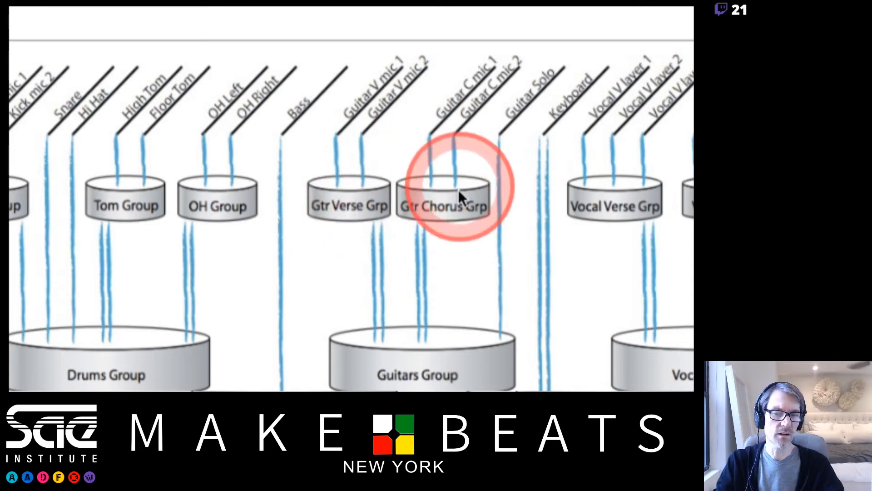
Trace the Drums Group, bass, Guitars Group and keyboard lines in the diagram down into the Instrument mix.
scroll(436, 368, "down", 2)
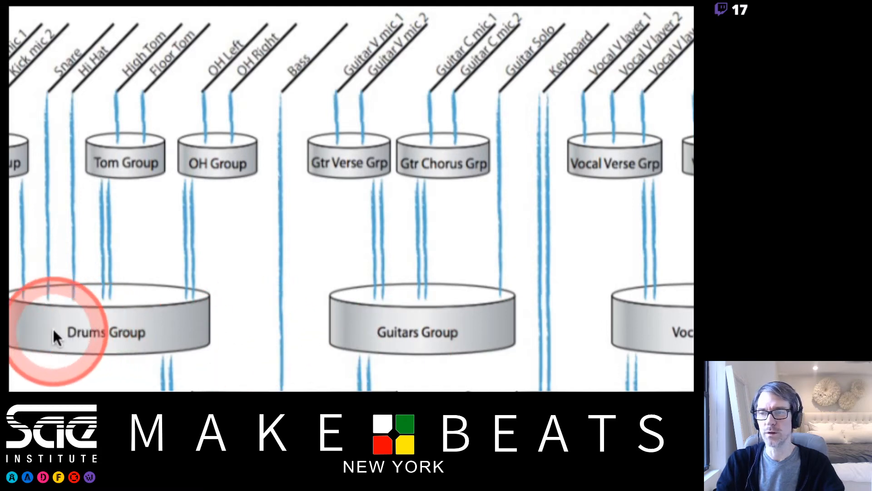
scroll(23, 325, "left", 3)
scroll(12, 331, "left", 2)
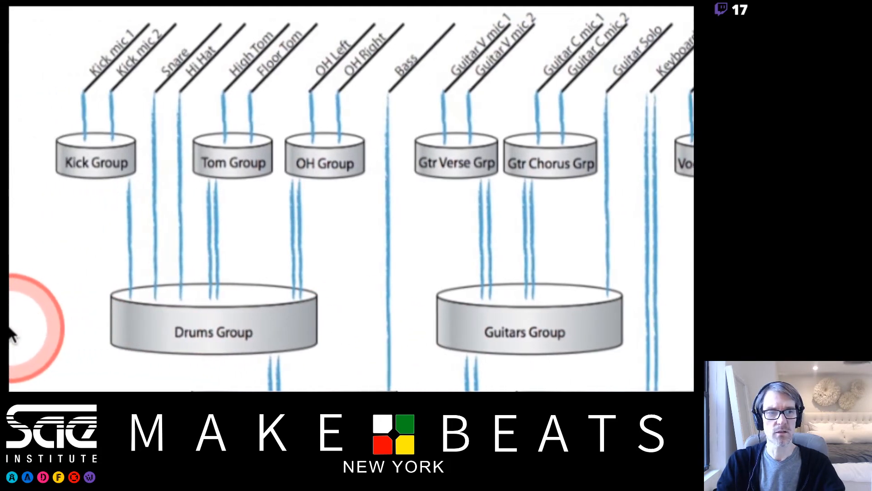
scroll(455, 384, "down", 5)
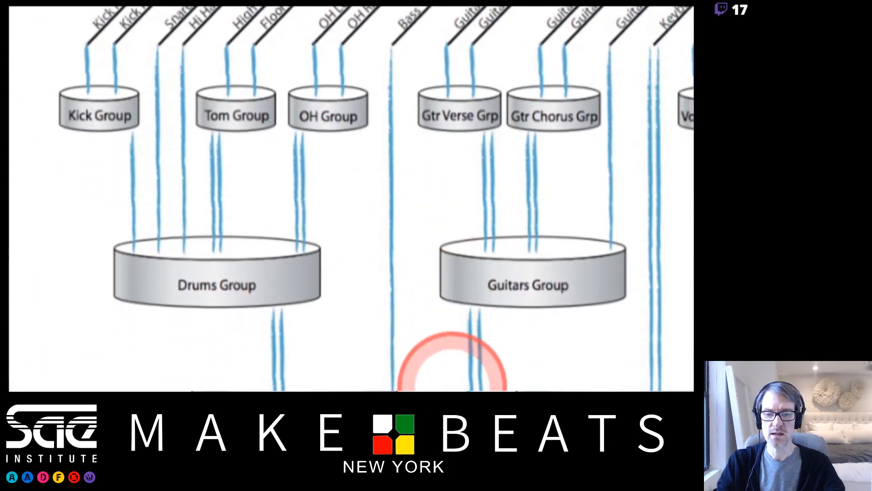
scroll(455, 377, "down", 1)
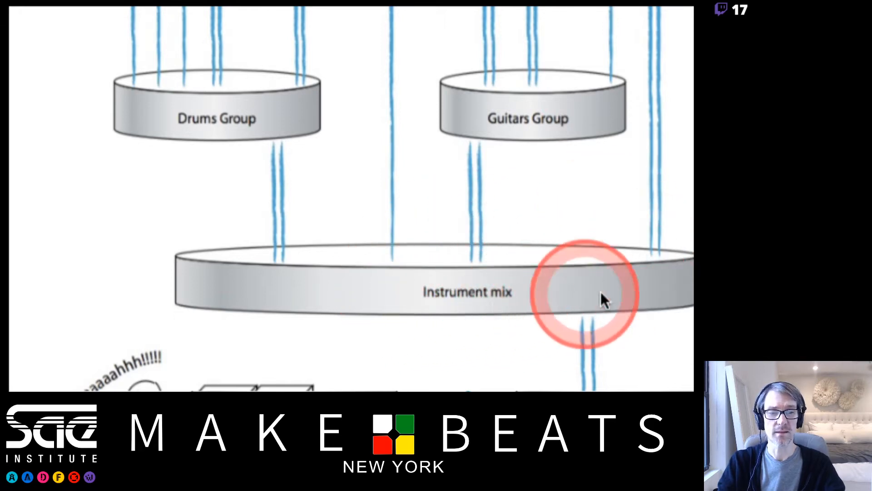
scroll(668, 287, "right", 3)
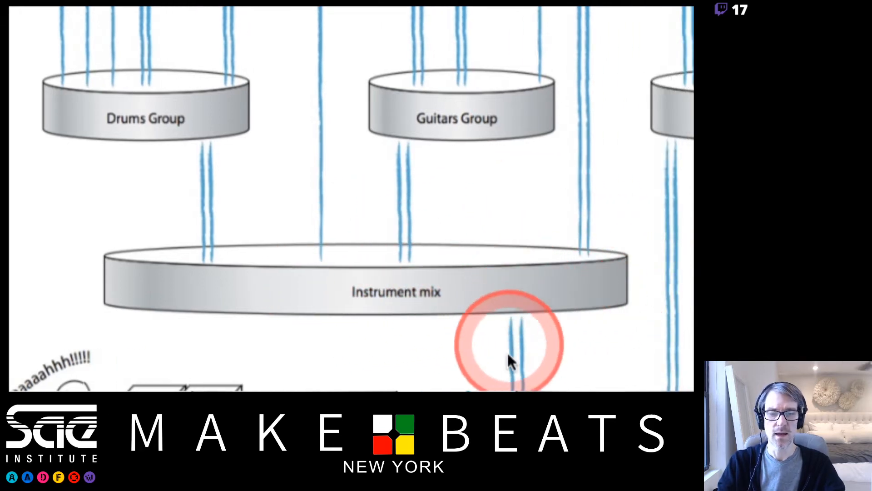
scroll(523, 359, "down", 3)
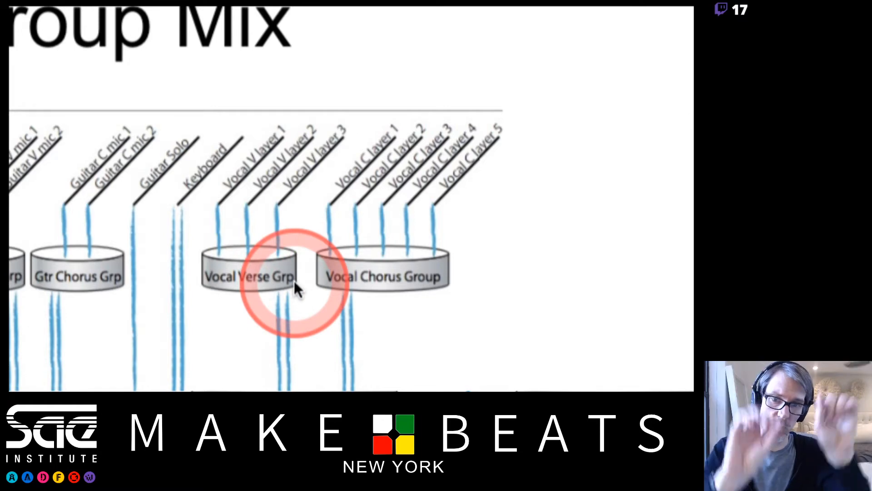
Follow the vocal verse and chorus groups through the Vocal Group into the main mix, ending at the speakers and listener.
scroll(294, 284, "down", 5)
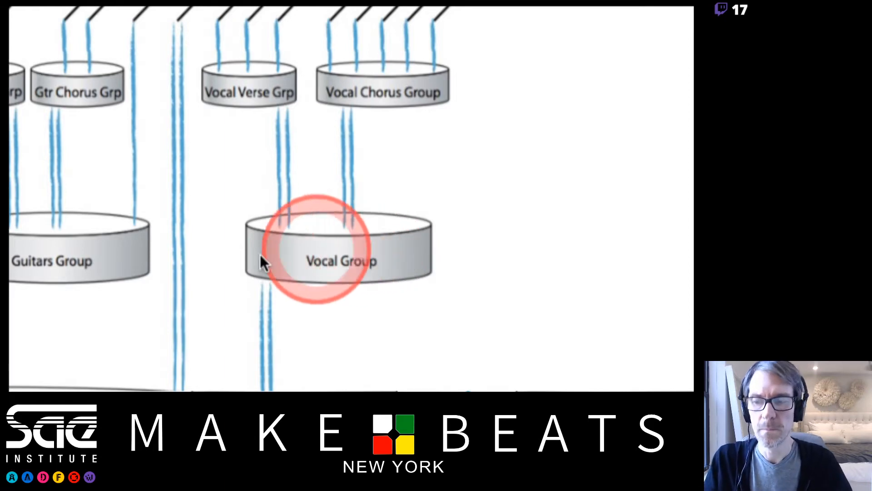
scroll(160, 371, "down", 4)
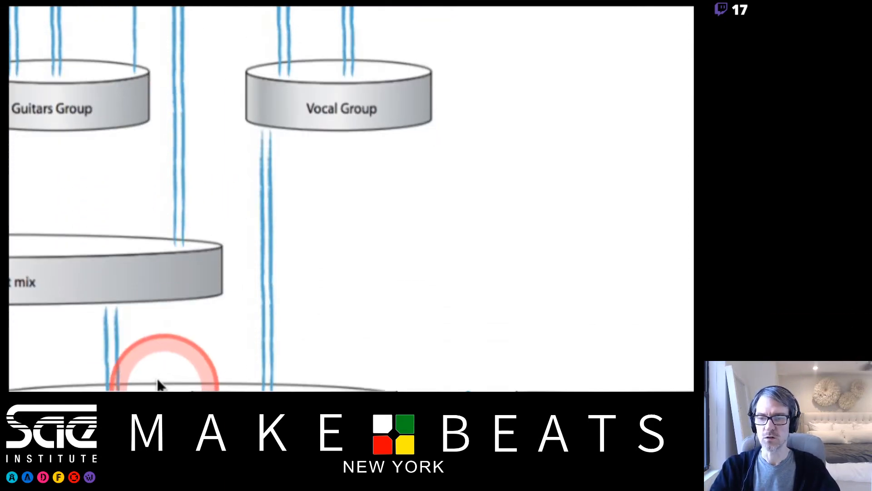
scroll(86, 368, "left", 5)
scroll(109, 281, "left", 4)
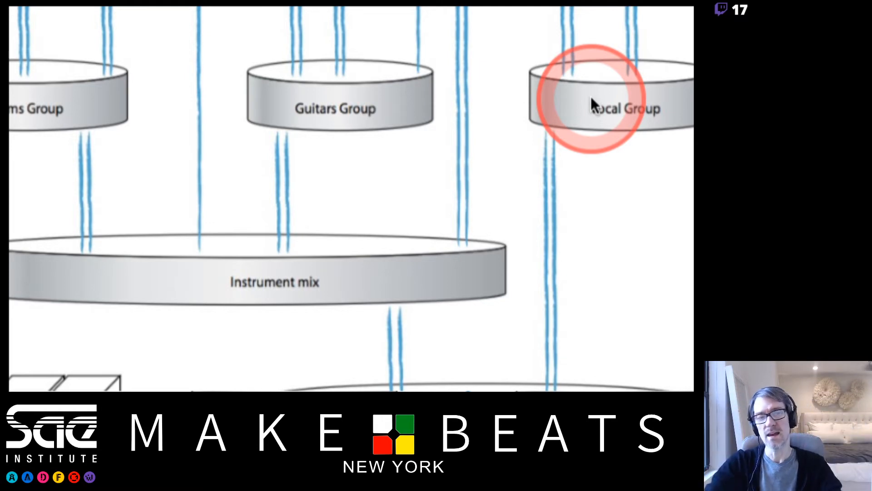
scroll(570, 369, "down", 5)
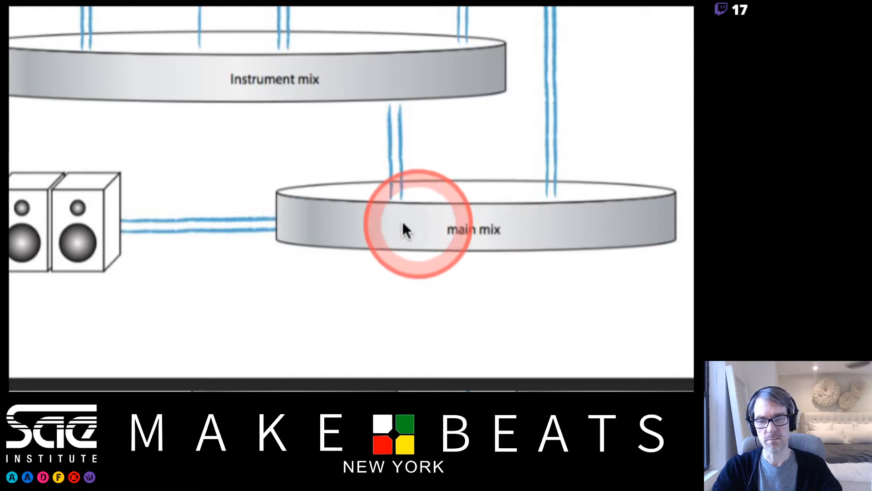
scroll(110, 247, "left", 3)
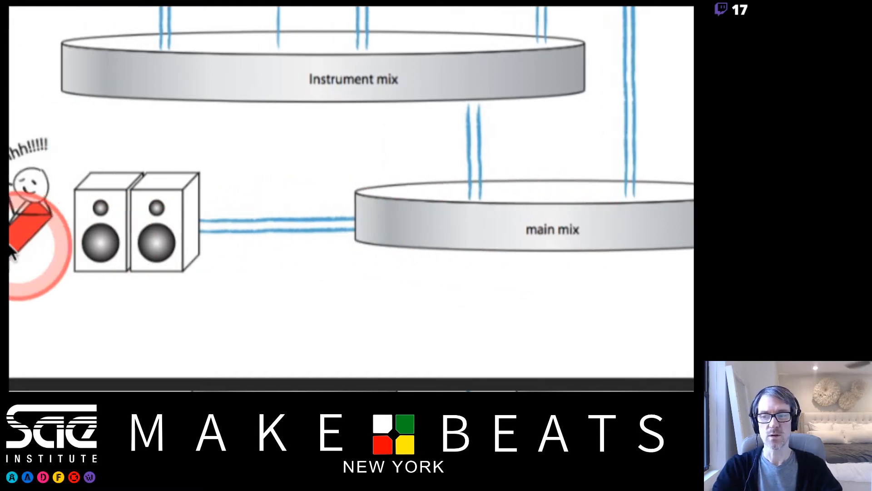
scroll(12, 253, "left", 15)
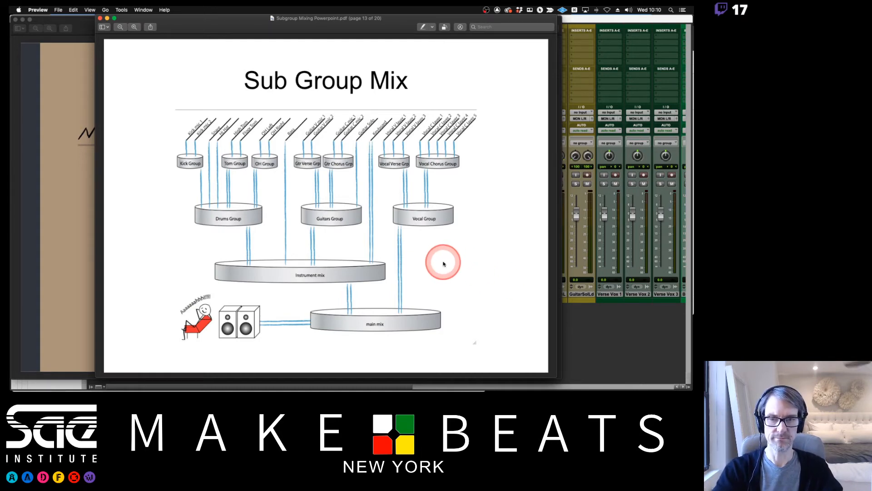
Read the How to Create a Sub Group Mix slides on pages 14 and 15, including the point on deciding which tracks to group.
key("Down")
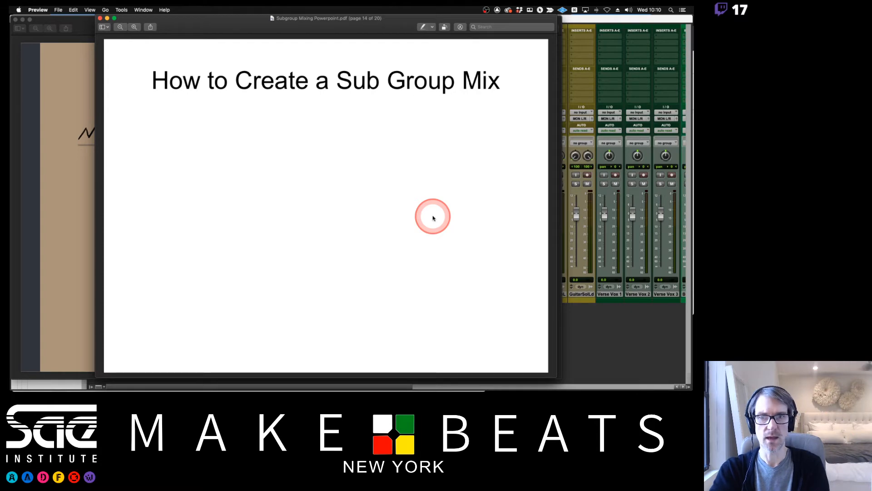
key("Right")
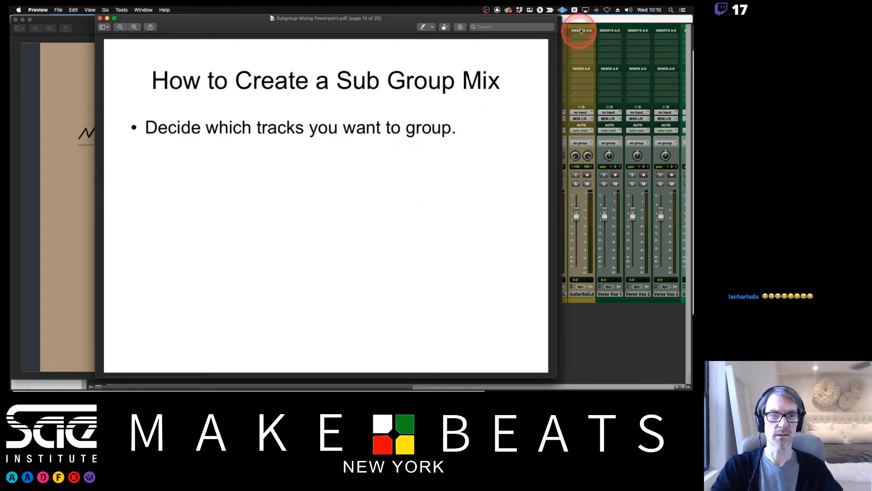
Switch to the Pro Tools Mix window and recolor the three guitar solo tracks dark brown with the Color Palette.
left_click(586, 15)
scroll(458, 147, "right", 10)
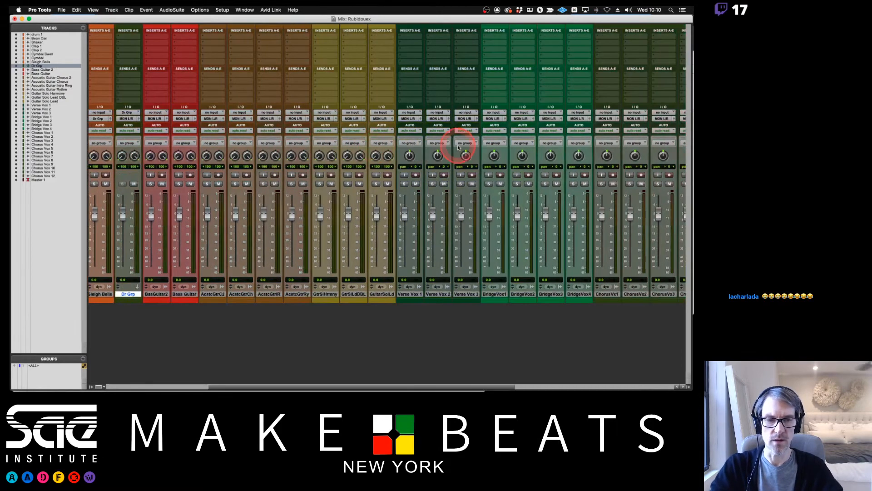
scroll(458, 146, "right", 3)
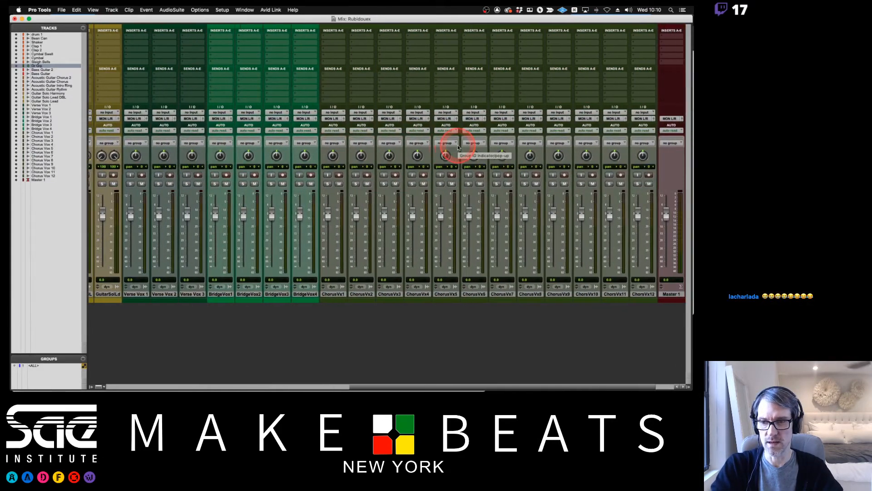
scroll(458, 147, "left", 10)
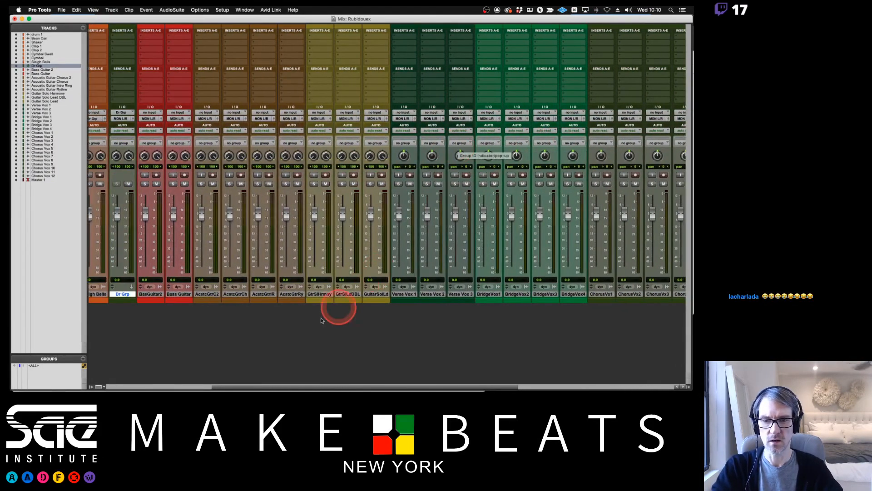
left_click(319, 293)
left_click(375, 294, "shift")
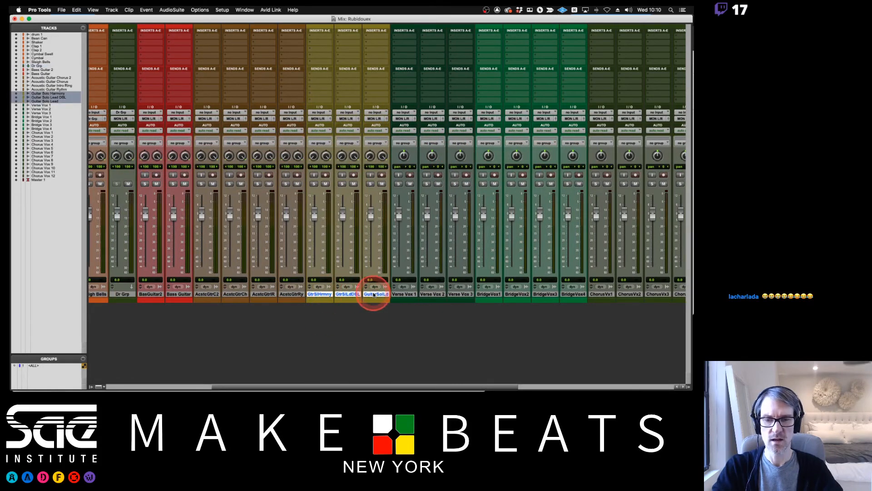
left_click(245, 10)
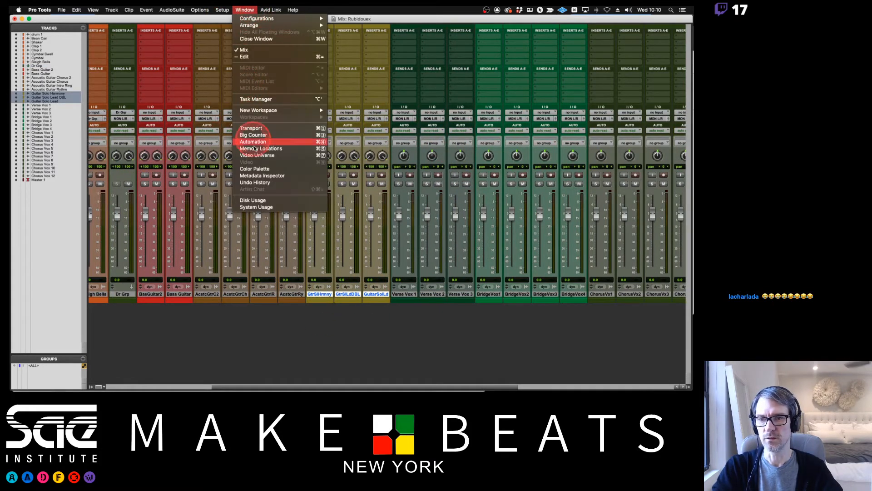
left_click(253, 168)
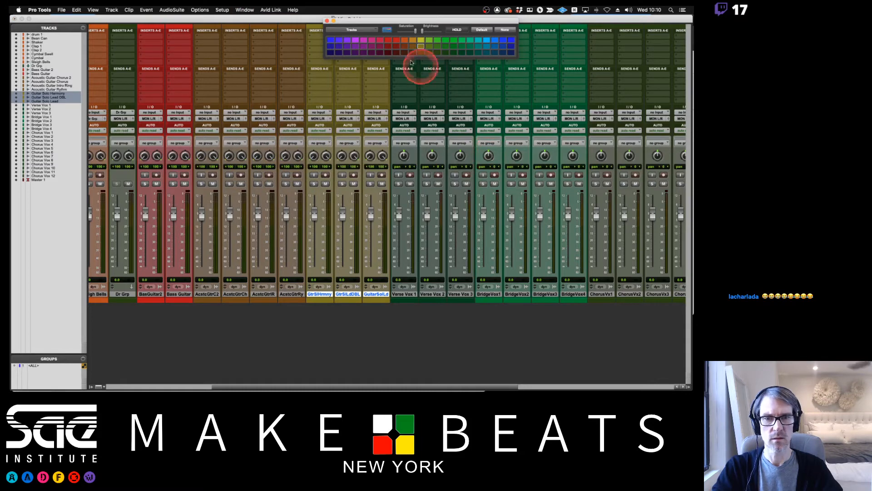
left_click(412, 53)
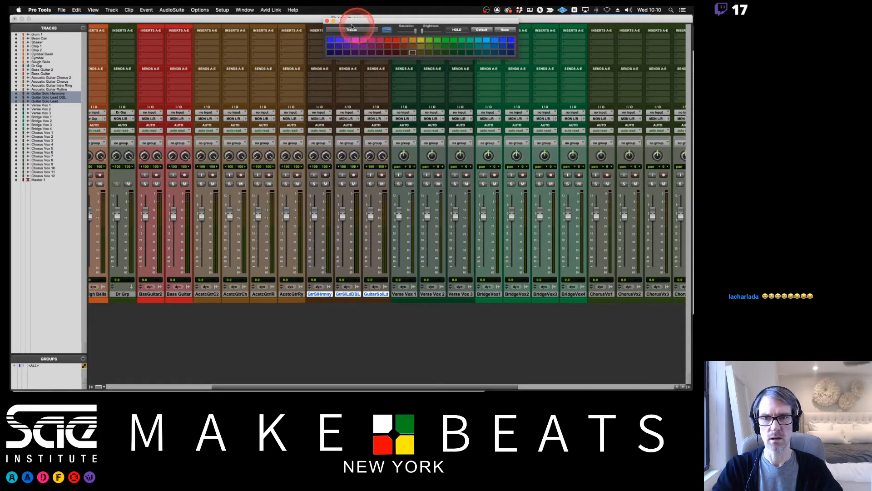
left_click(327, 20)
Select the Verse Vox 1, Verse Vox 2 and Verse Vox 3 tracks in the mixer.
scroll(525, 302, "right", 10)
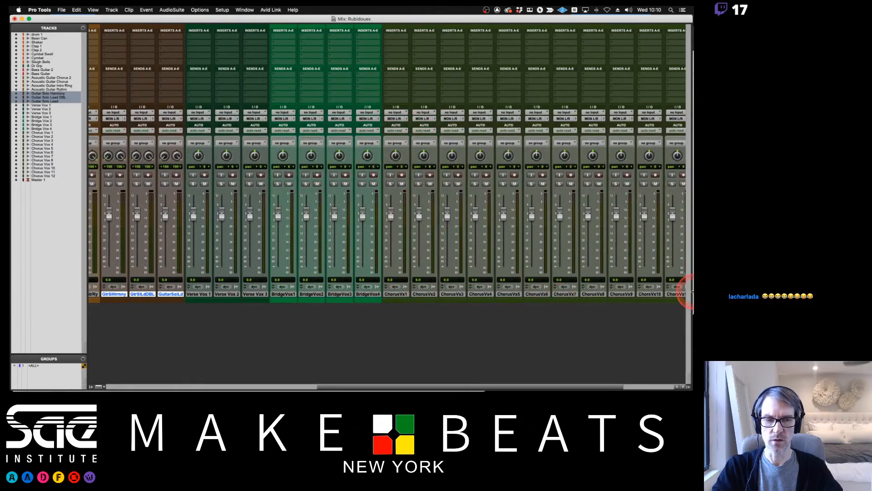
scroll(688, 282, "right", 4)
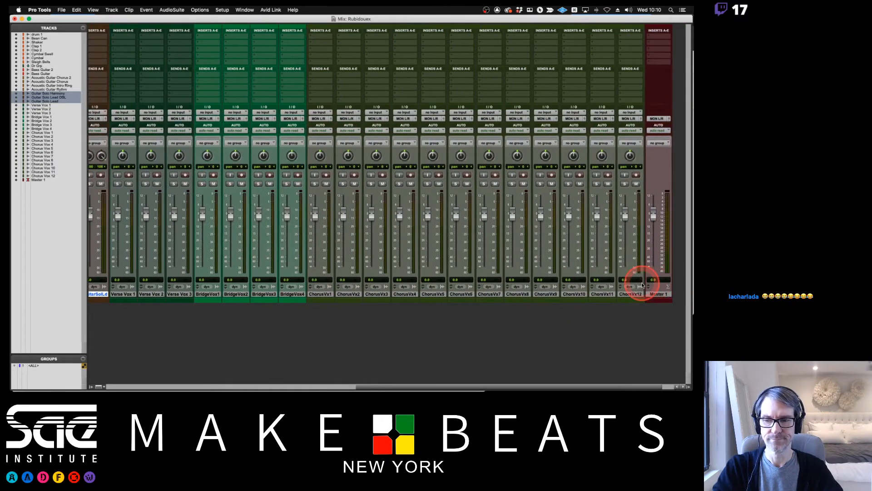
left_click(633, 294)
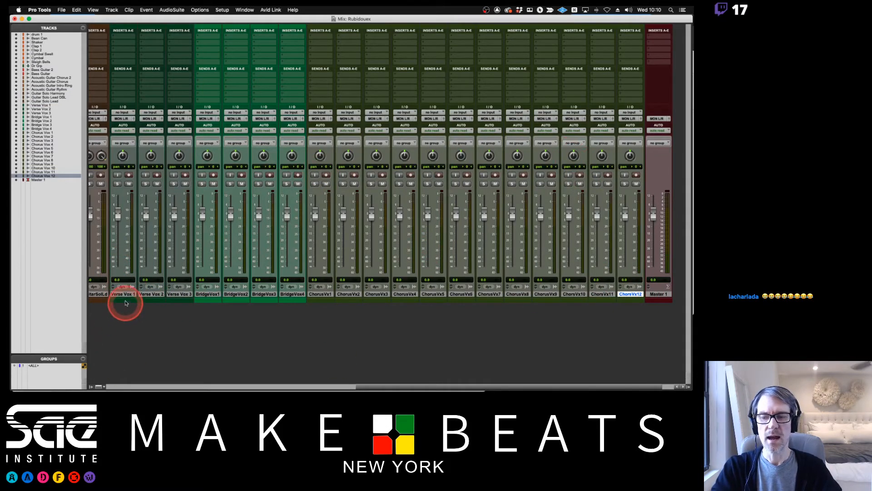
left_click(125, 294)
left_click(176, 294, "shift")
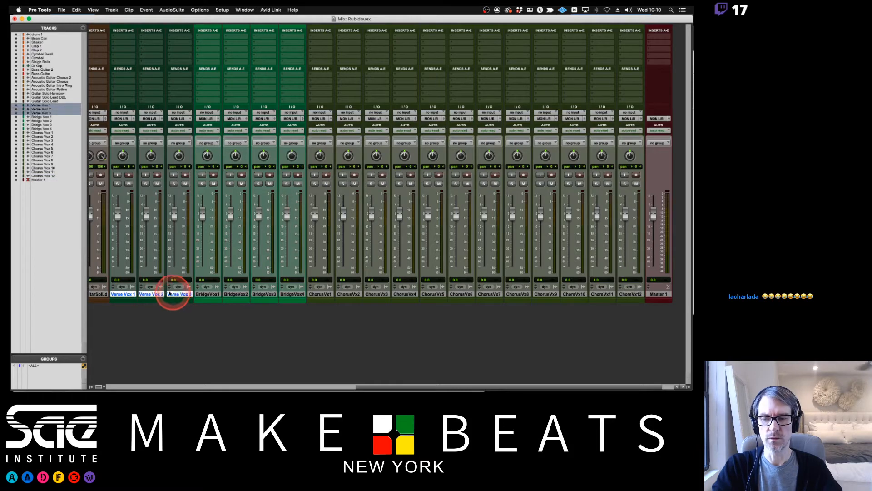
Switch to Preview to review the Sub Group Mix diagram on page 13, and return to the Pro Tools Mix window.
key("super+Tab")
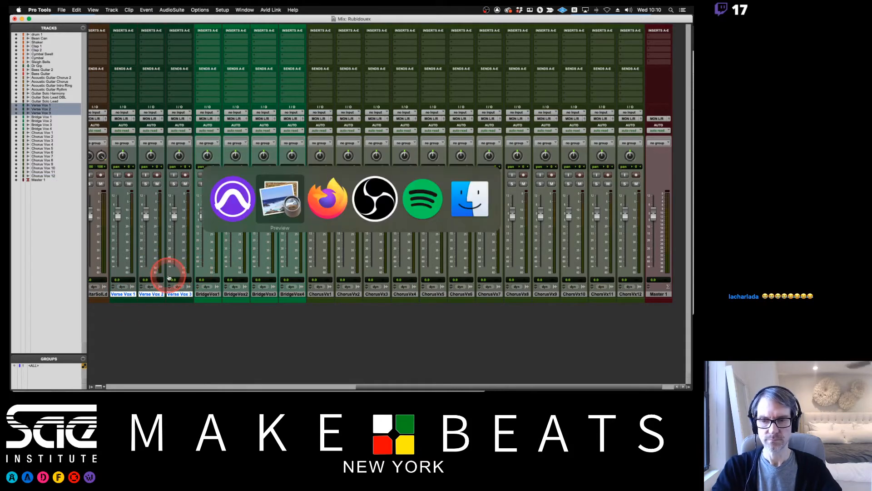
key("Left")
key("Left")
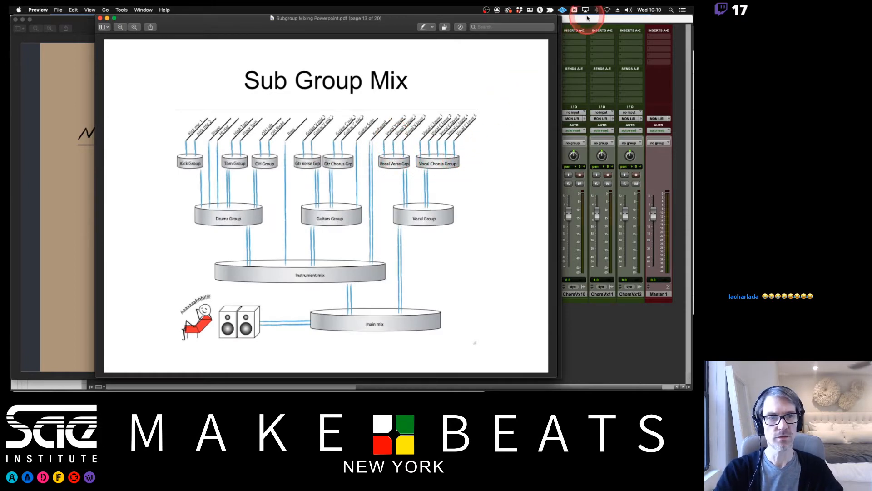
left_click(587, 32)
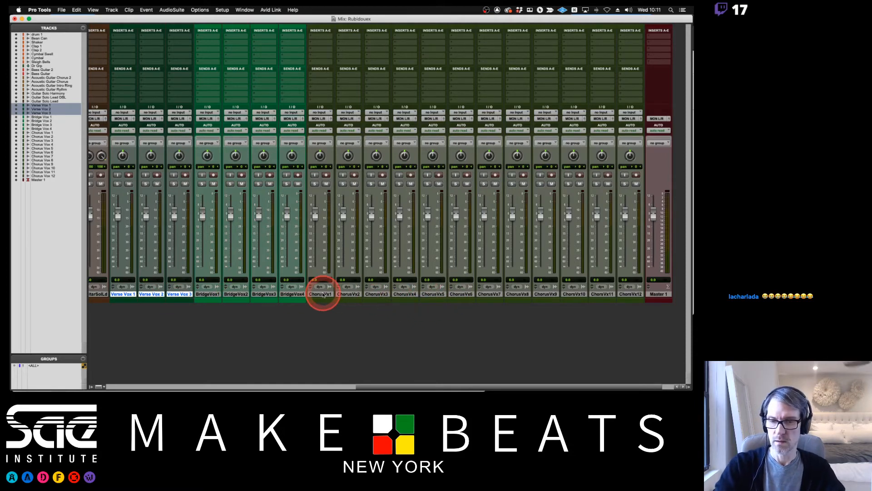
Read the How to Create a Sub Group Mix slides in Preview up to page 16 on creating an Aux track, and return to Pro Tools.
key("super+Tab")
key("super+Tab")
key("super+Tab")
key("Down")
key("Down")
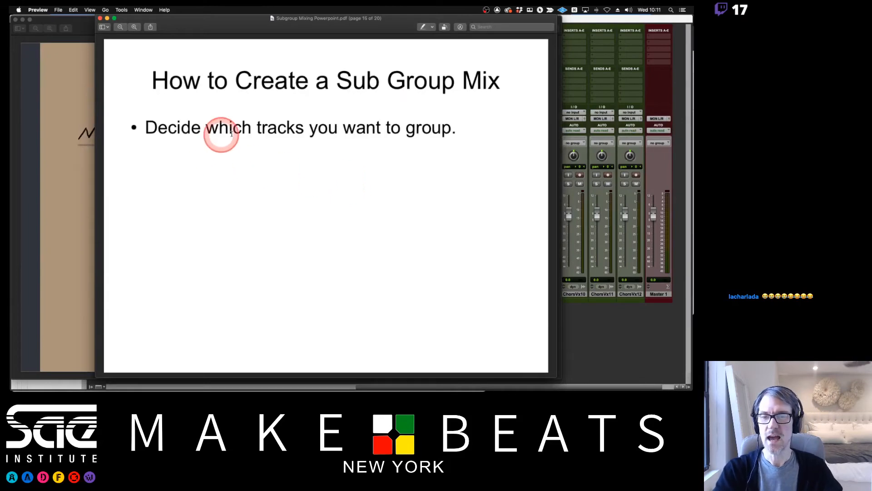
key("Down")
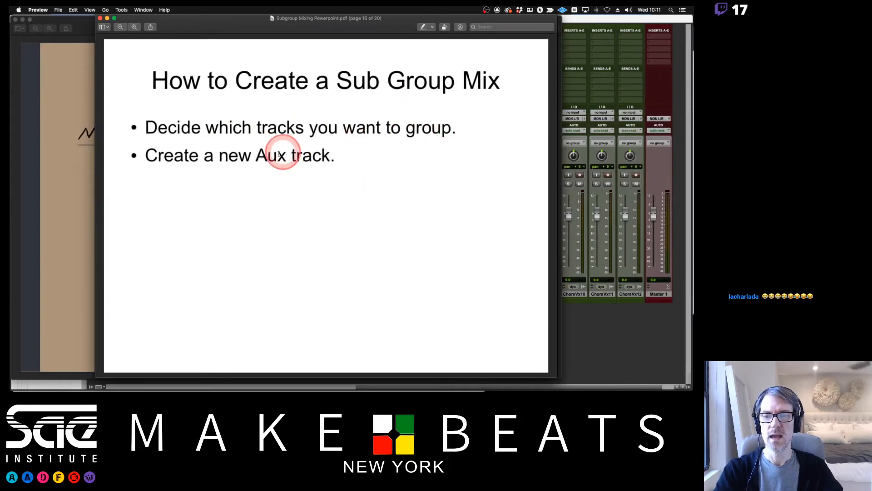
left_click(590, 25)
left_click(404, 111)
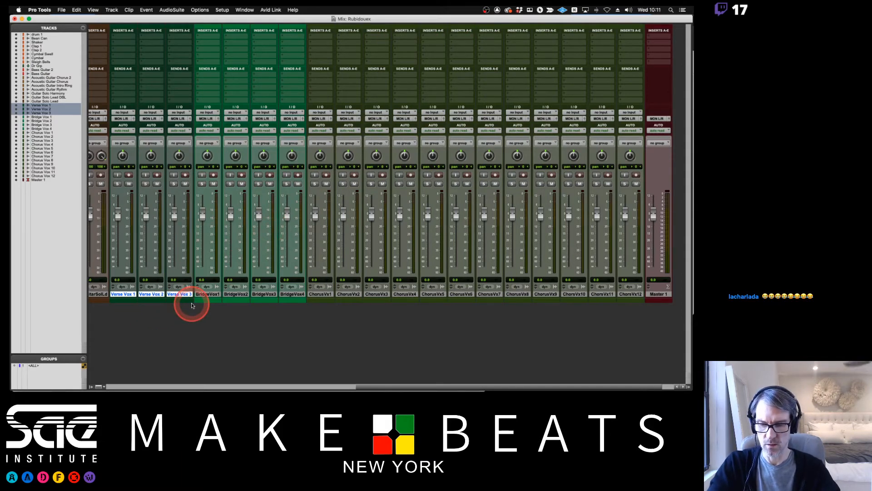
Create one new stereo Aux Input track named Voc Verse Grp after the verse vocal tracks.
key("super+shift+n")
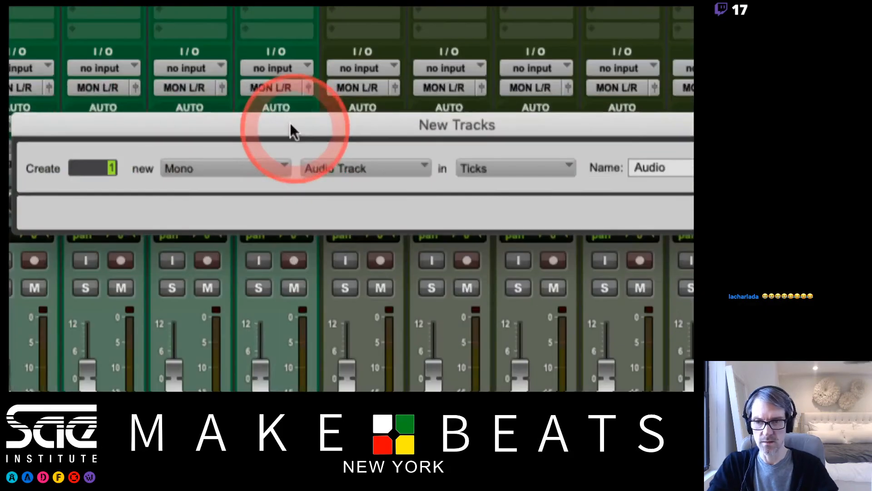
left_click(228, 165)
left_click(230, 193)
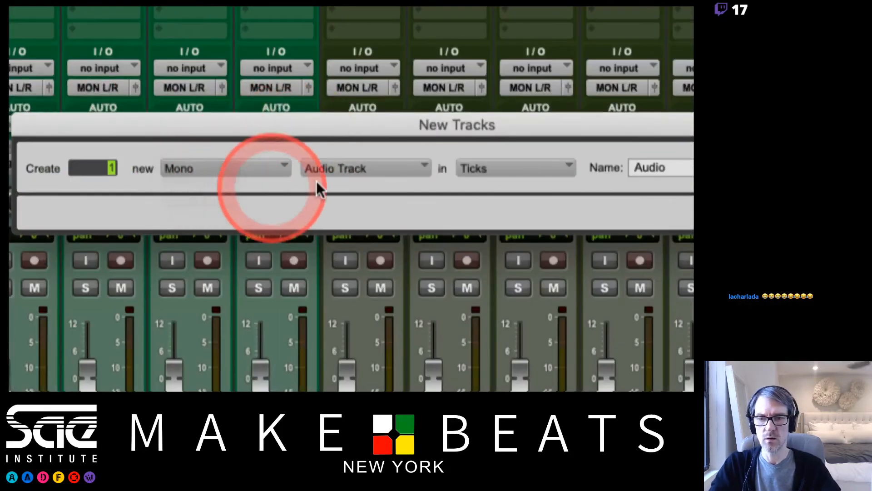
left_click(361, 169)
left_click(361, 188)
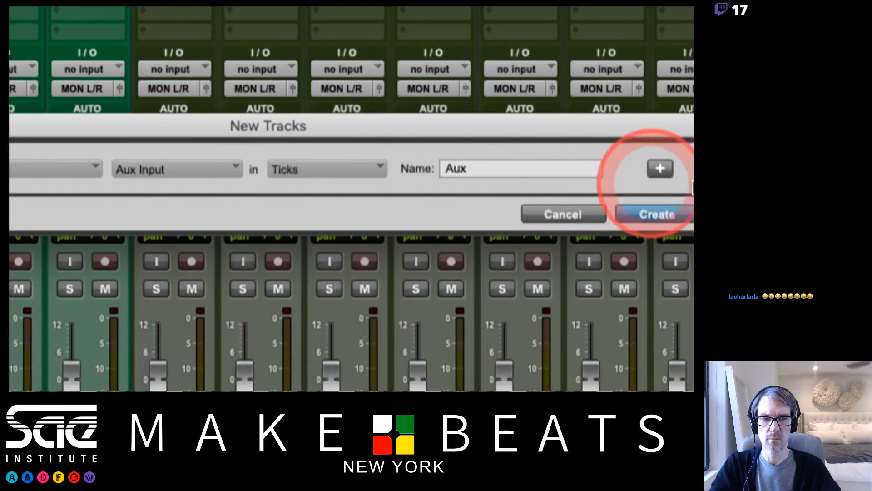
double_click(499, 171)
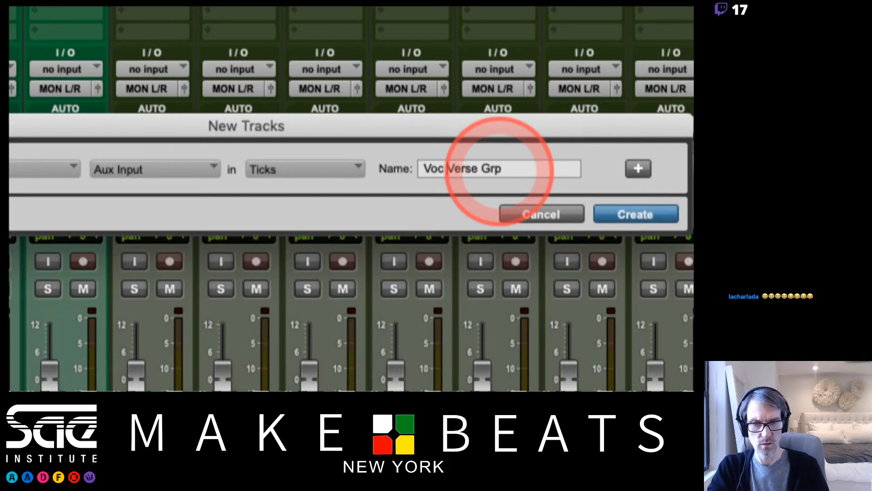
key("Return")
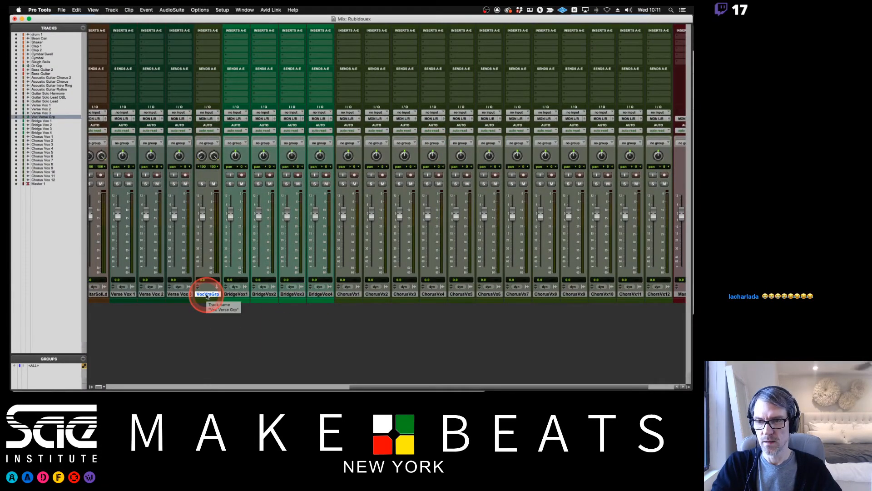
Read slide 17 in Preview on leading the track outputs to the Aux input, and return to the Pro Tools mixer.
key("super+Tab")
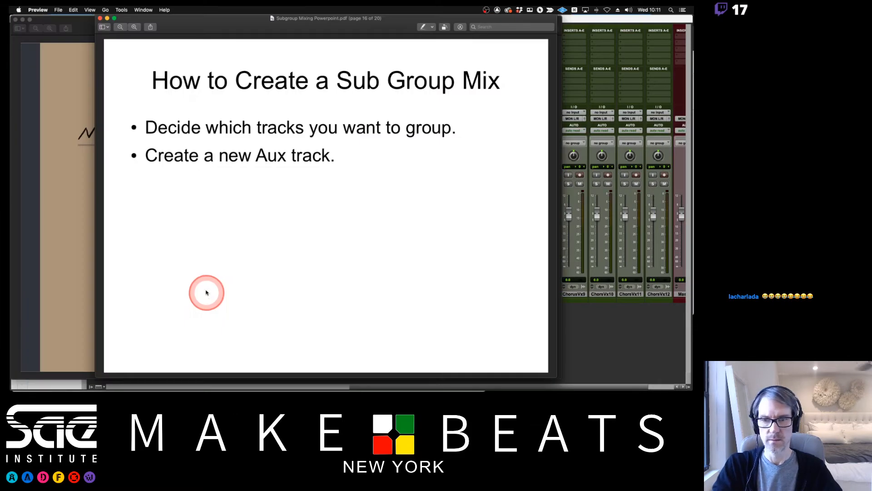
key("Down")
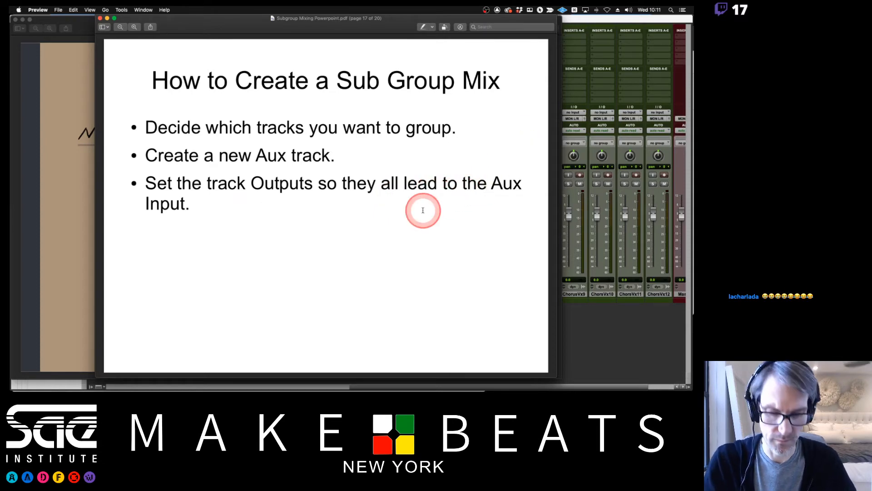
key("Down")
key("Up")
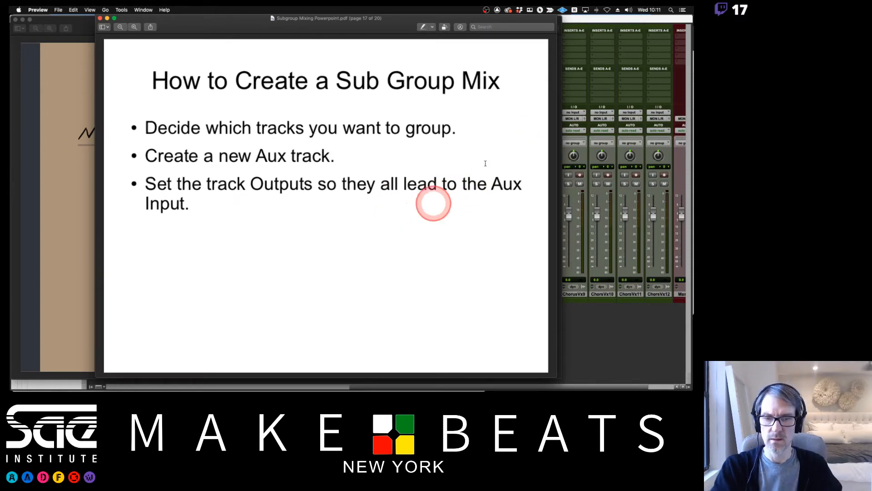
left_click(619, 19)
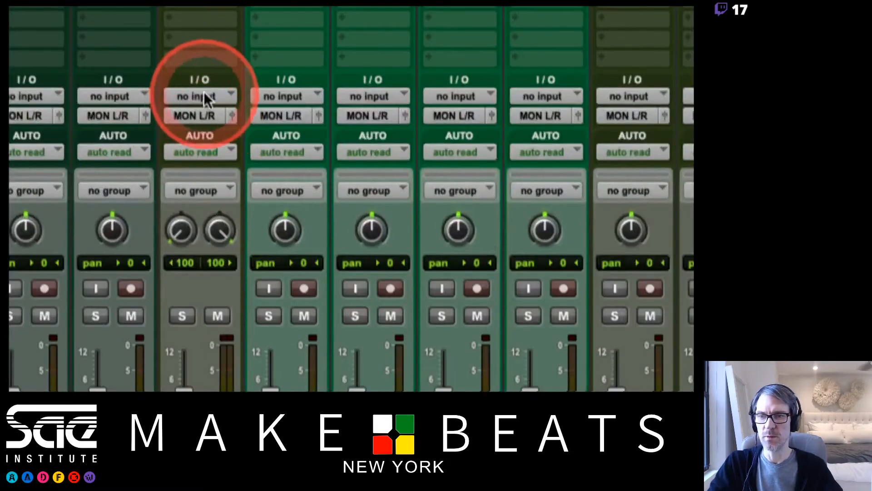
Set the input of the Voc Verse Grp aux track to stereo Bus 1-2.
left_click(209, 113)
mouse_move(213, 112)
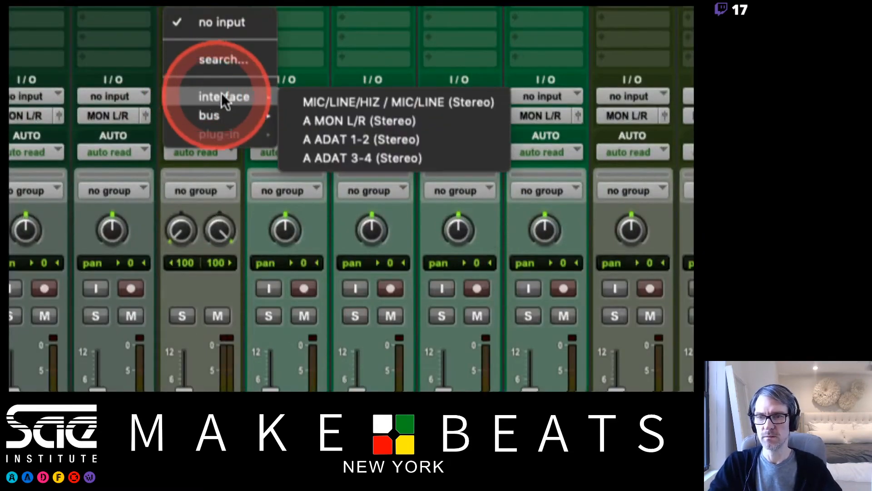
left_click(337, 119)
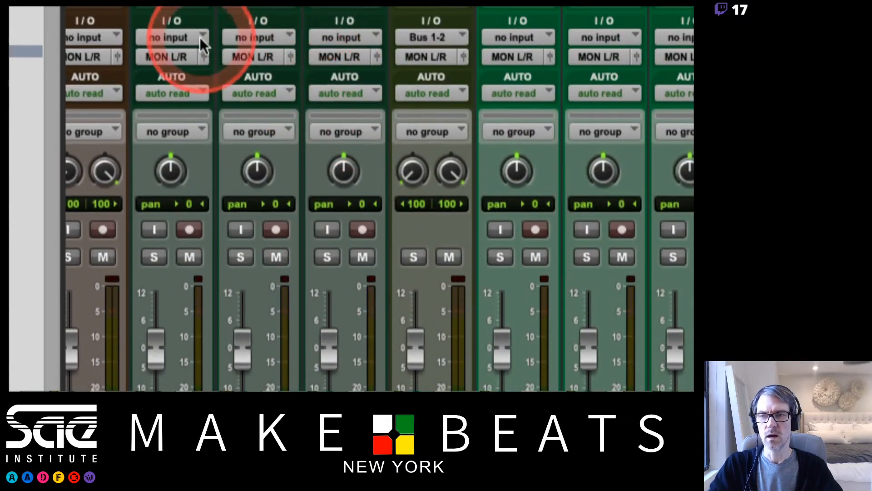
Route the outputs of Verse Vox 1, 2 and 3 to stereo Bus 1-2.
left_click(171, 56)
mouse_move(179, 78)
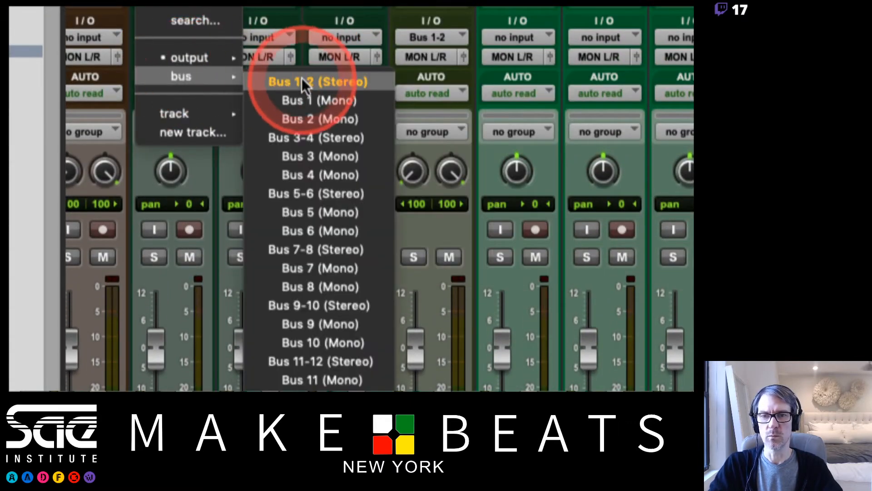
left_click(301, 81)
left_click(262, 55)
mouse_move(262, 76)
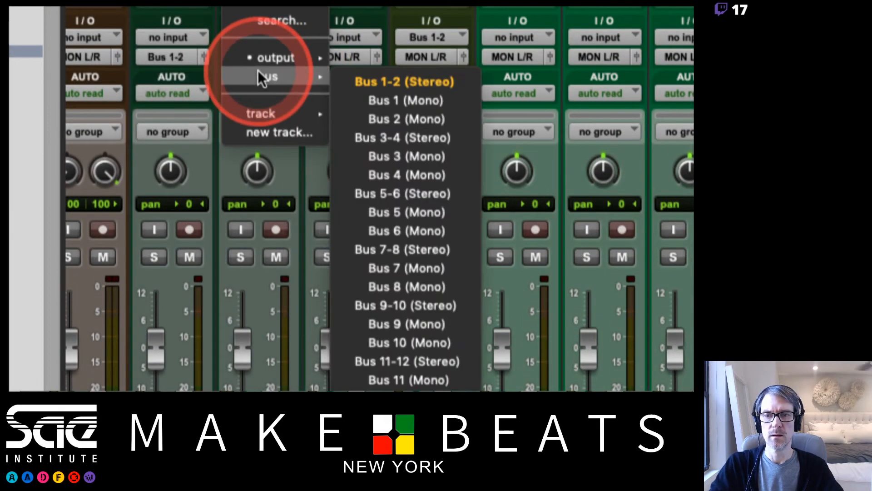
left_click(376, 80)
left_click(346, 55)
mouse_move(390, 78)
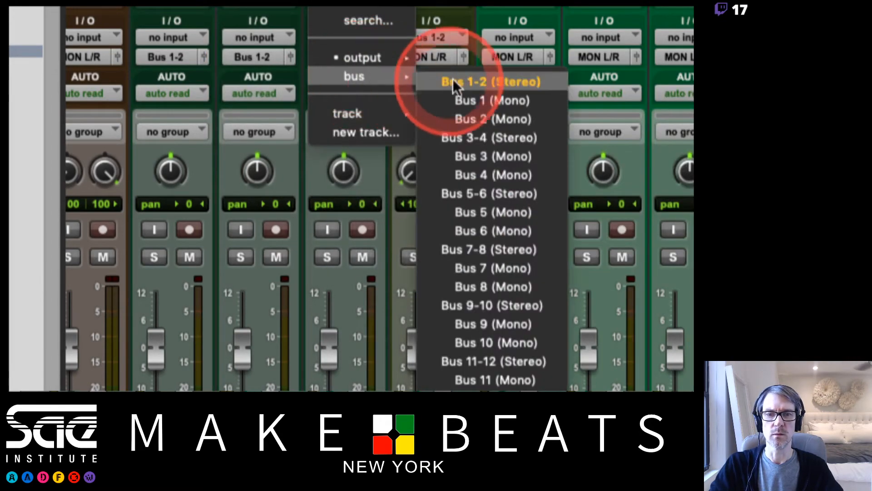
left_click(454, 83)
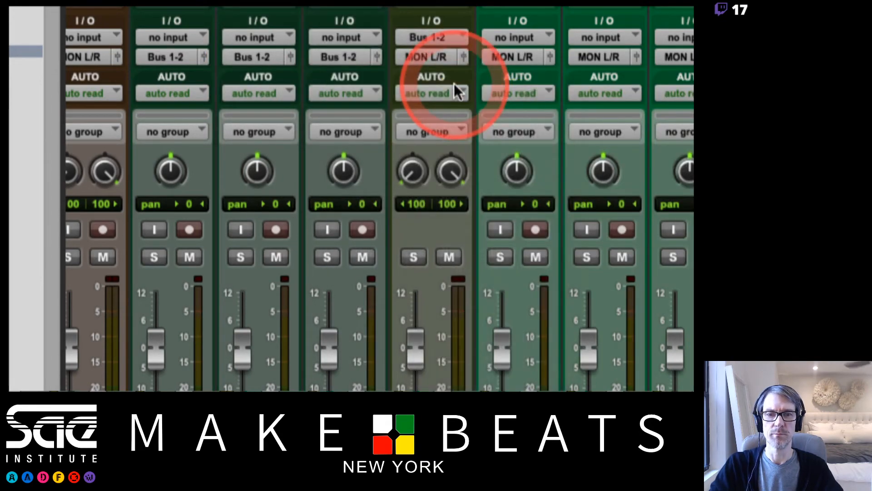
Solo-safe the Voc Verse Grp aux track and solo Verse Vox 1, 2 and 3.
left_click(413, 256)
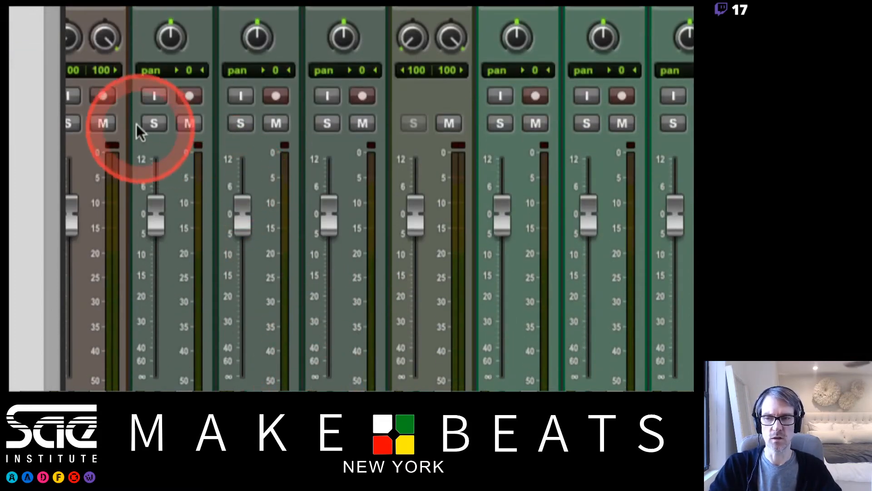
left_click(162, 261)
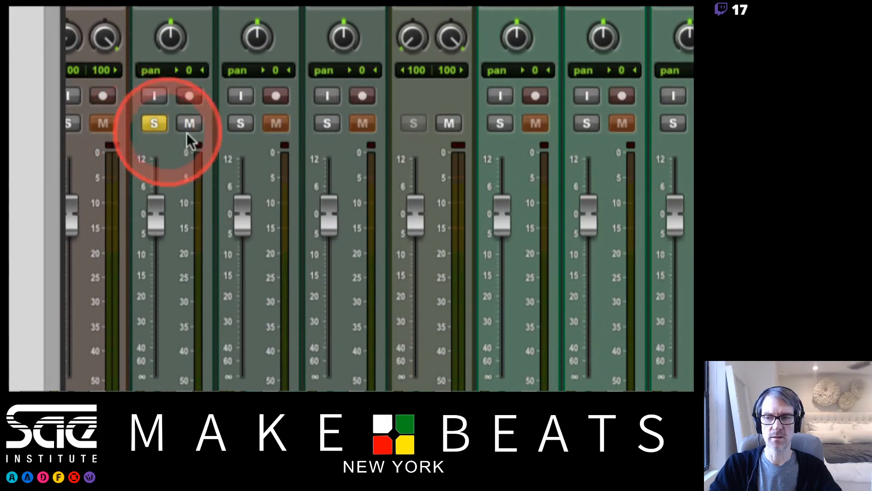
left_click(241, 125)
left_click(328, 121)
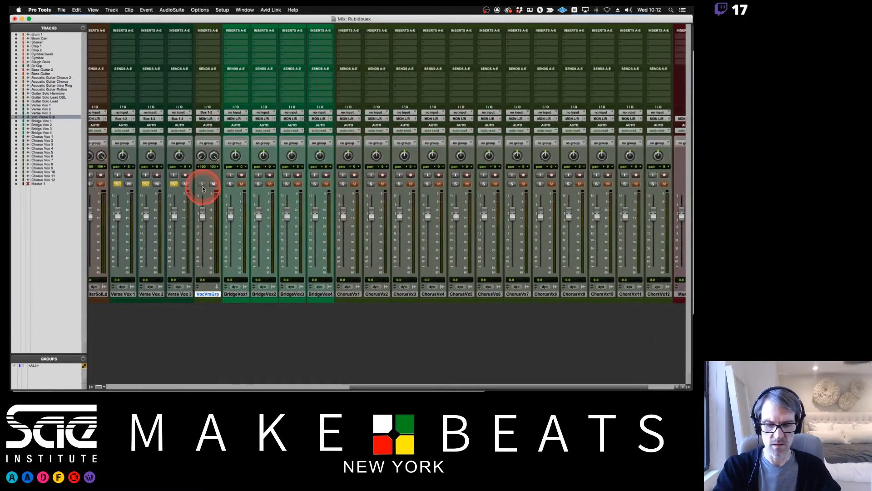
Show the Edit window and select the timeline range over the first verse vocals, from about bar 15 to bar 34.
key("super+equal")
scroll(311, 253, "down", 3)
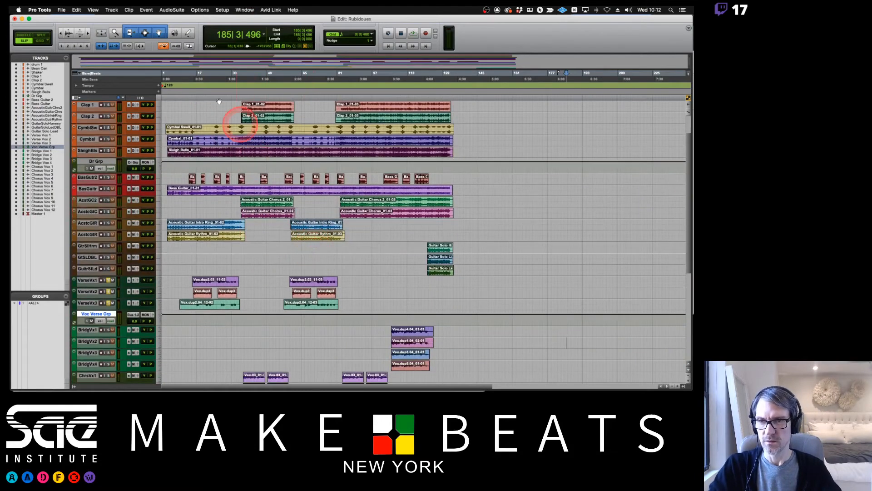
mouse_move(191, 78)
left_mouse_down()
mouse_move(235, 79)
mouse_move(196, 75)
left_mouse_up()
Switch to the attendance spreadsheet in Firefox, enter the late student's theory attendance for 11/25/20, and return to Pro Tools.
key("super+Tab")
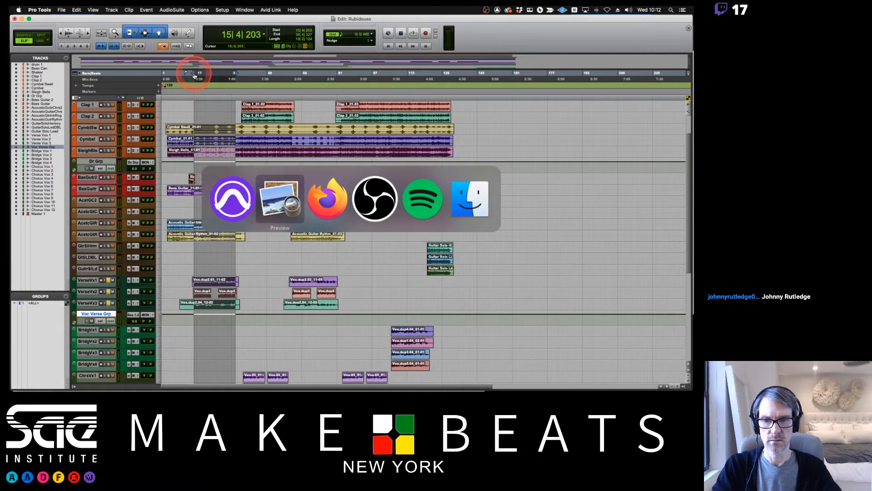
key("super+Tab")
left_click(630, 224)
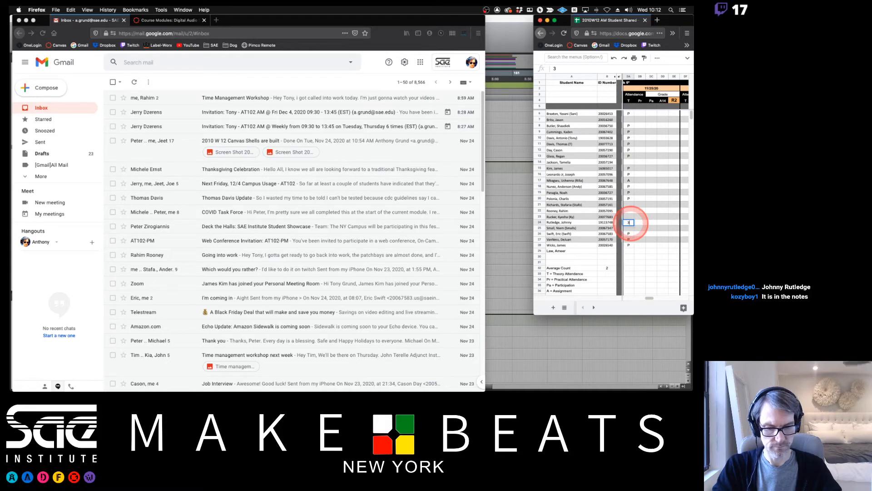
left_click(653, 223)
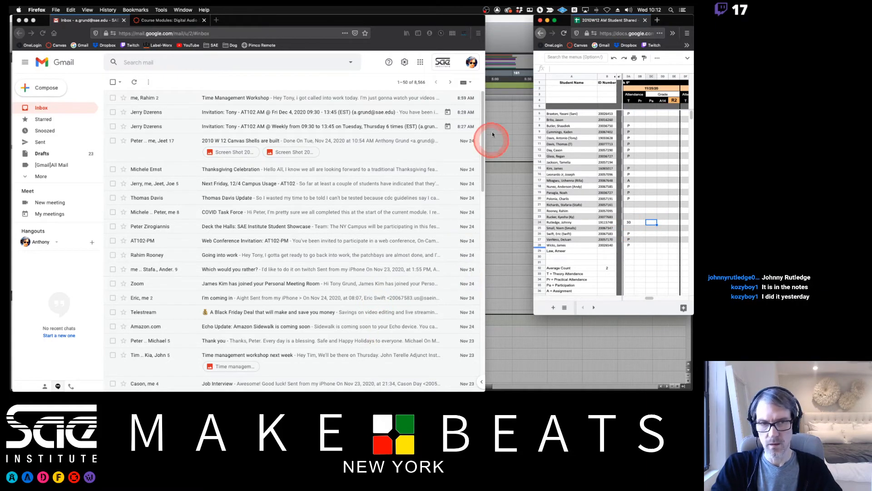
left_click(507, 27)
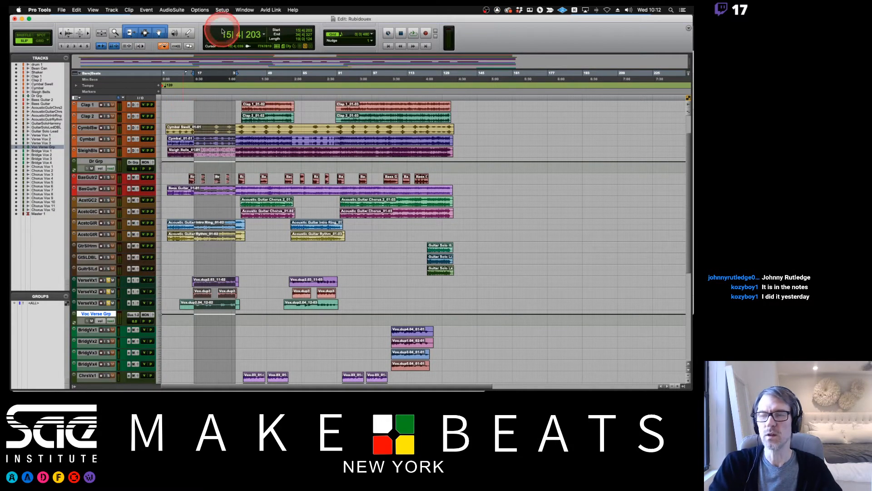
Switch to Preview and read slide 18 on adjusting the track volumes until the mix is satisfactory.
key("super+Tab")
key("super+Tab")
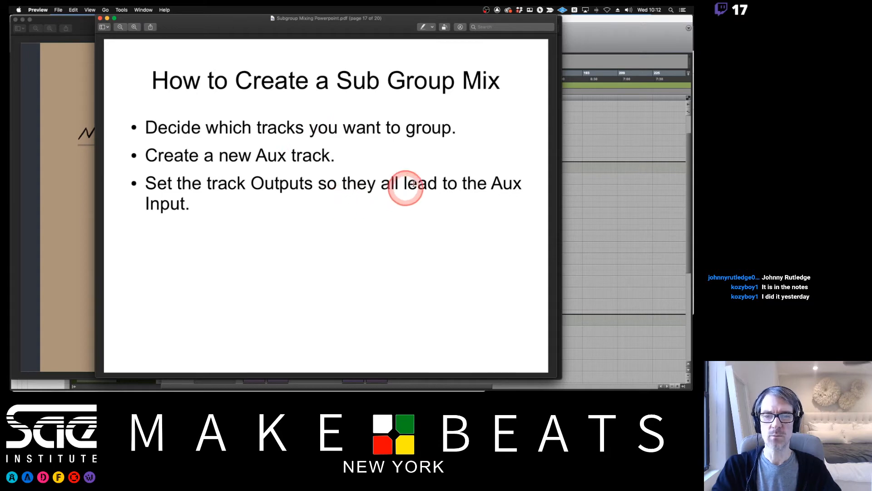
key("Down")
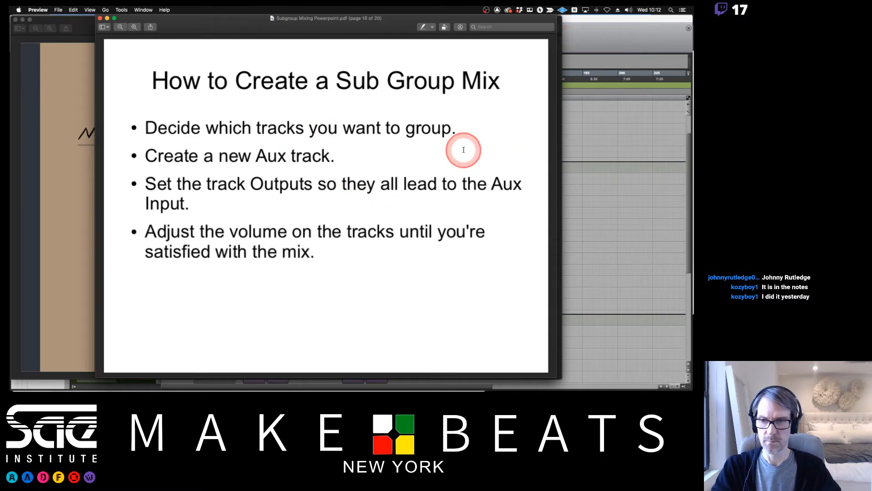
Switch to Pro Tools and show the Mix window, then check the audio mixer levels in OBS and return.
left_click(597, 21)
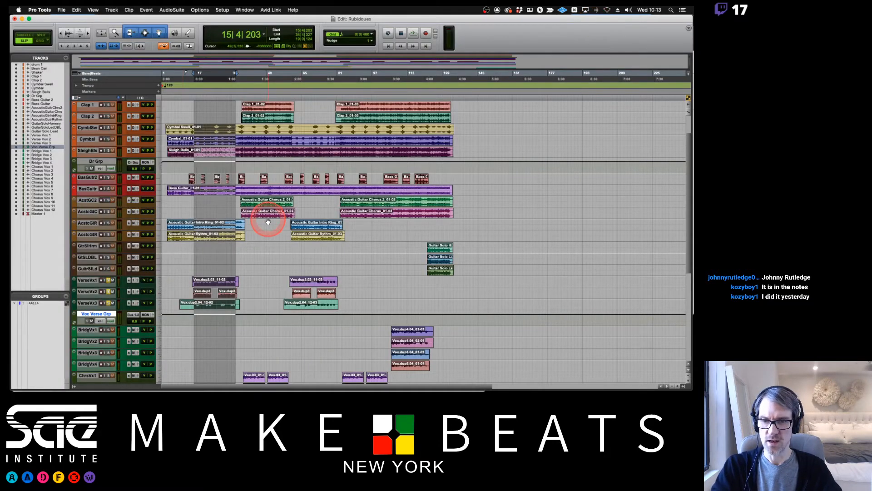
key("super+equal")
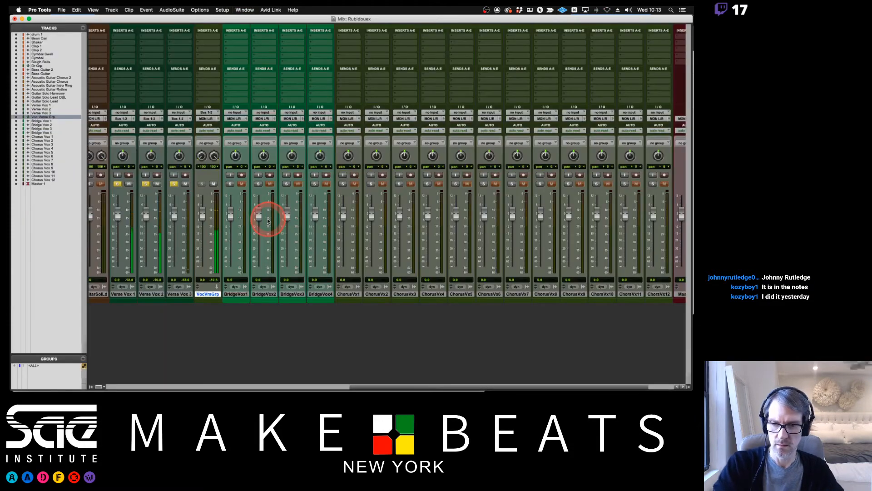
key("super+Tab")
key("super+Tab")
key("super+Tab")
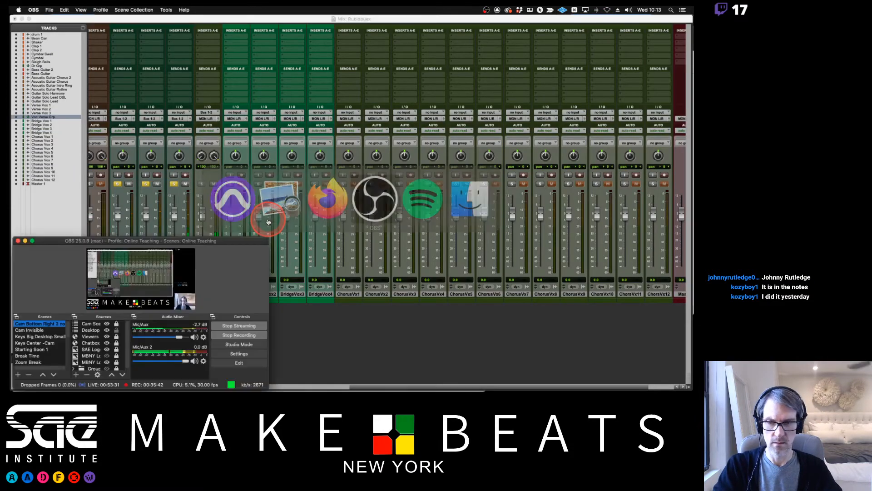
left_click(266, 312)
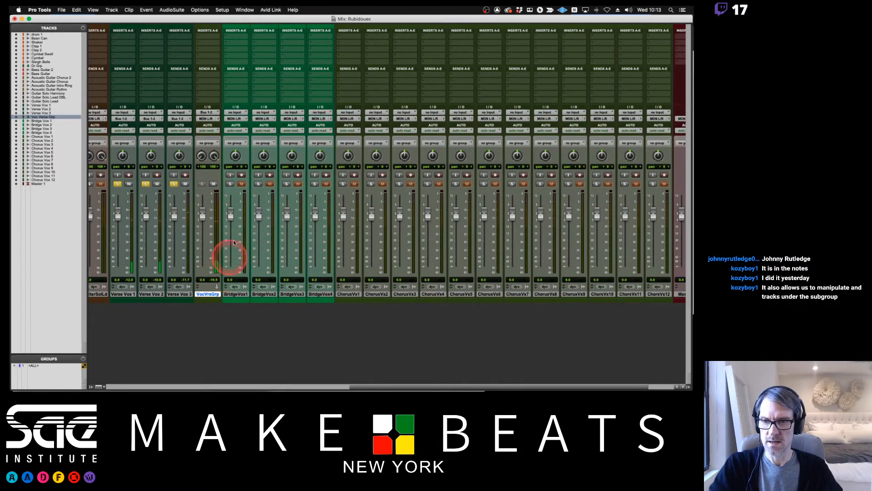
Try panning Verse Vox 2 to the left and Verse Vox 3 to different positions.
scroll(231, 243, "left", 1)
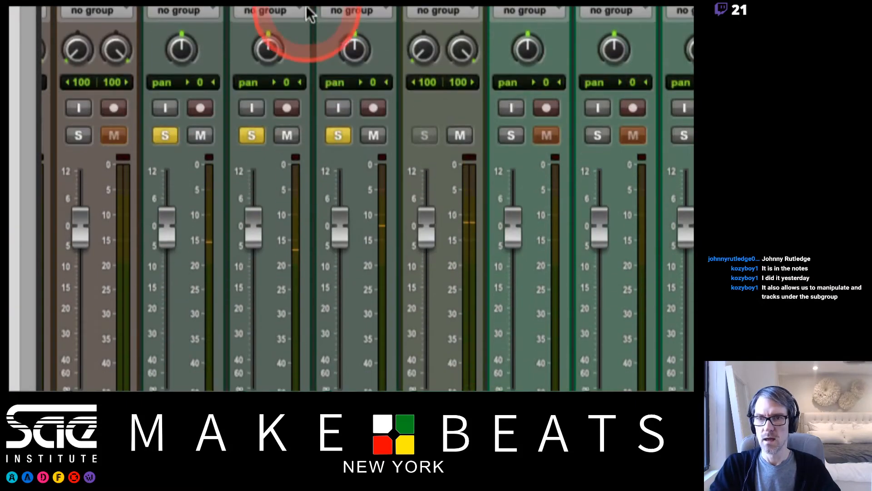
left_click_drag(268, 50, 258, 133)
left_click_drag(356, 49, 354, 12)
left_click_drag(344, 47, 350, 31)
mouse_move(275, 50)
left_mouse_down()
mouse_move(271, 16)
mouse_move(259, 142)
mouse_move(286, 127)
mouse_move(292, 78)
mouse_move(269, 56)
left_mouse_up()
left_click_drag(354, 50, 349, 108)
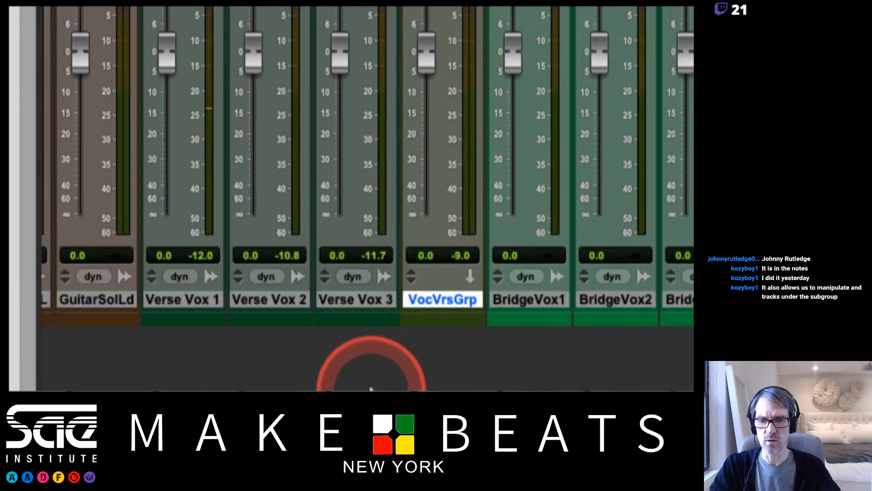
Rename the Verse Vox 3 track as Voc V Harm.
double_click(359, 301)
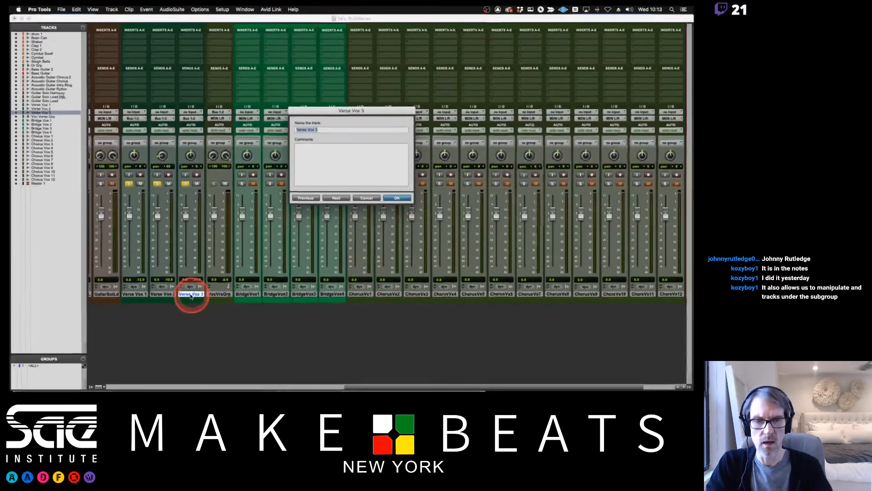
type("Voc V Harm")
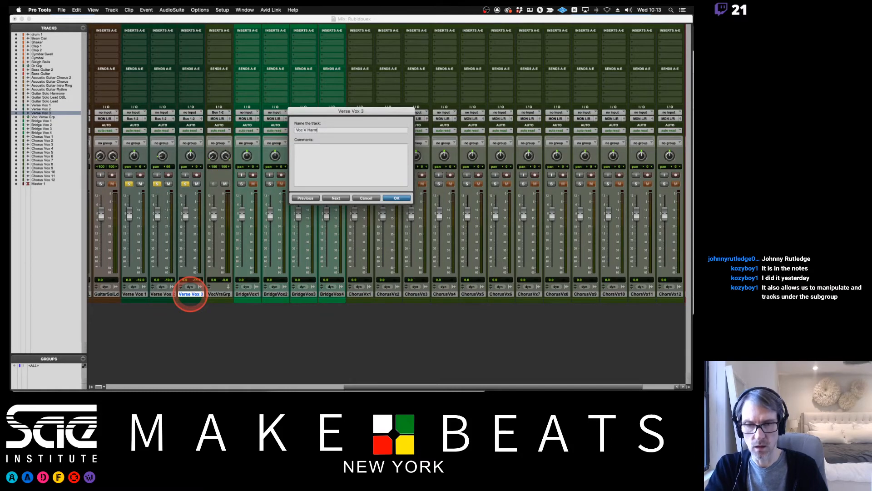
key("Return")
Rename Verse Vox 1 as Voc Vrs 1 and Verse Vox 2 as Voc V 2.
double_click(132, 294)
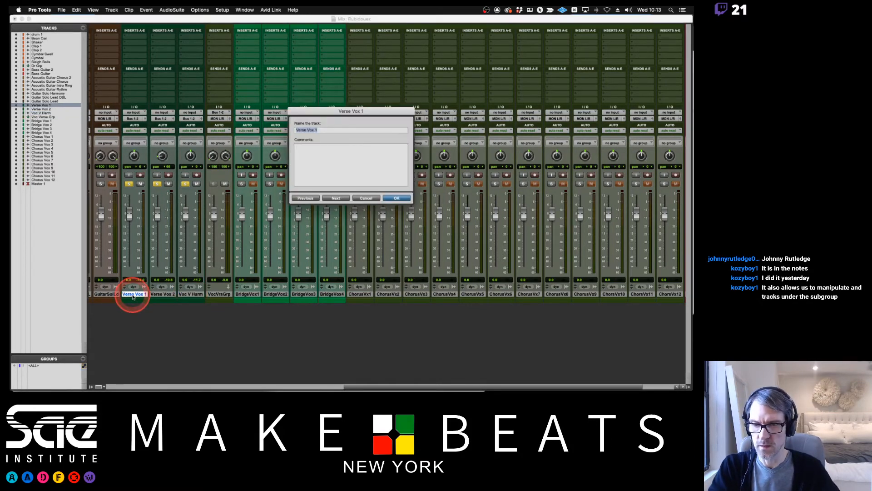
type("Voc")
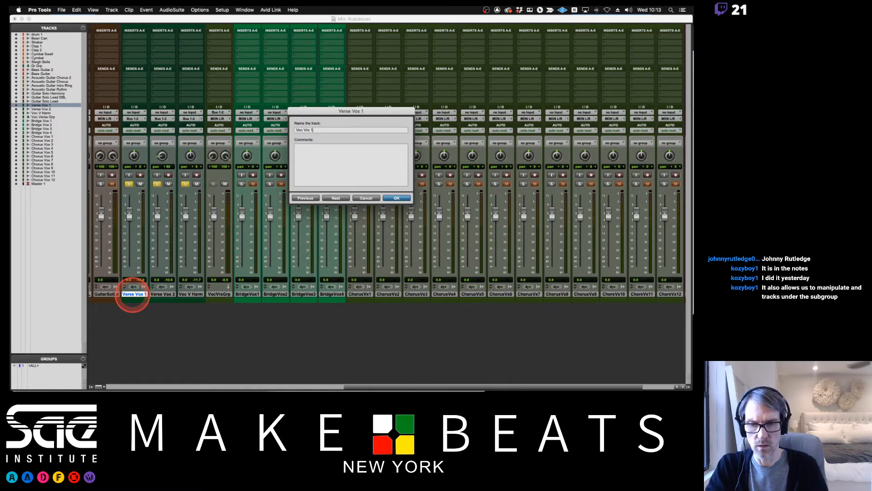
type(" Vrs 1")
key("super+Right")
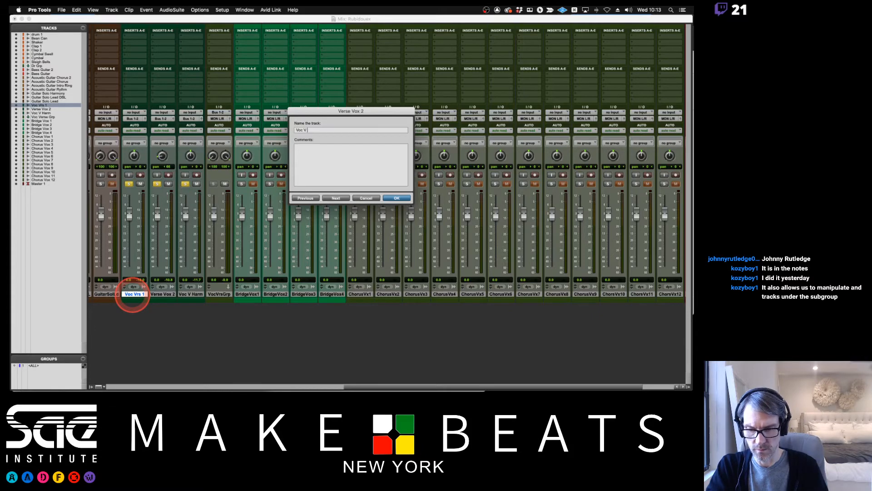
key("Return")
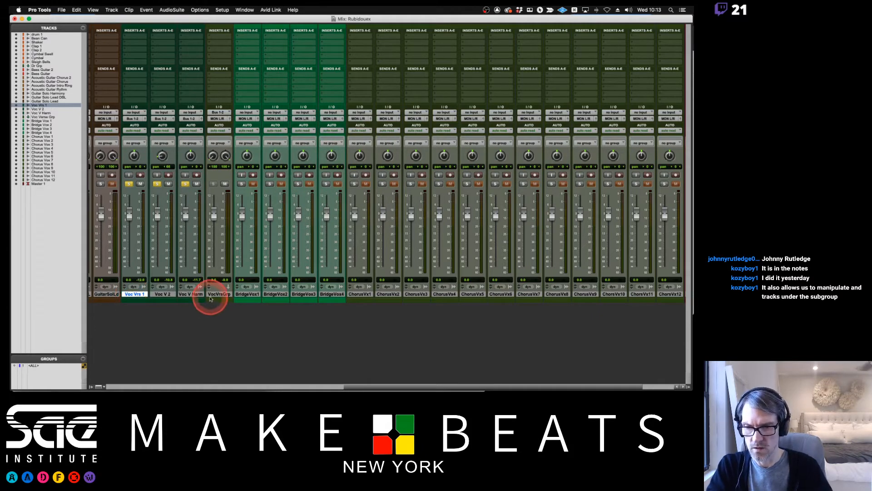
Shorten the name of the Voc Vrs 1 track to Voc V 1.
double_click(143, 294)
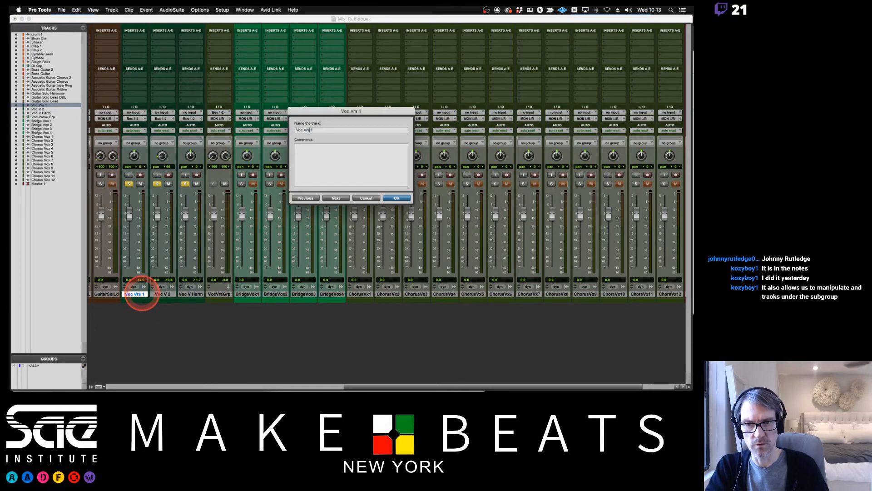
type("Voc V 1")
key("Return")
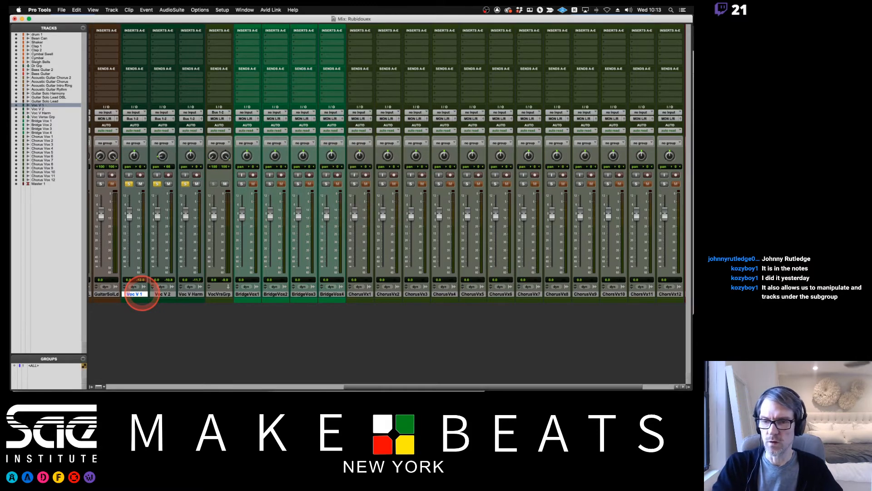
Pan Voc V 1 about 59 left and Voc V 2 about 62 right, and lower Voc V Harm to about -8.4 dB.
mouse_move(169, 158)
left_mouse_down()
mouse_move(159, 120)
mouse_move(132, 171)
mouse_move(162, 158)
left_mouse_up()
left_click(162, 157)
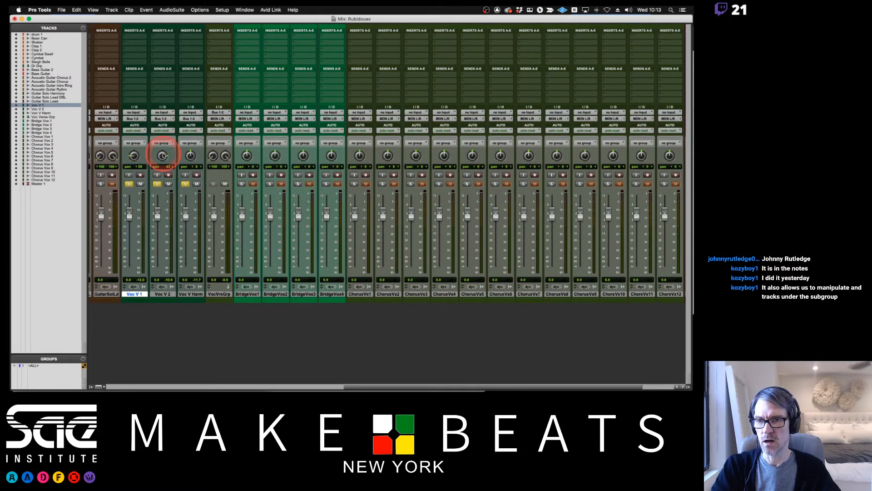
left_click_drag(185, 214, 185, 223)
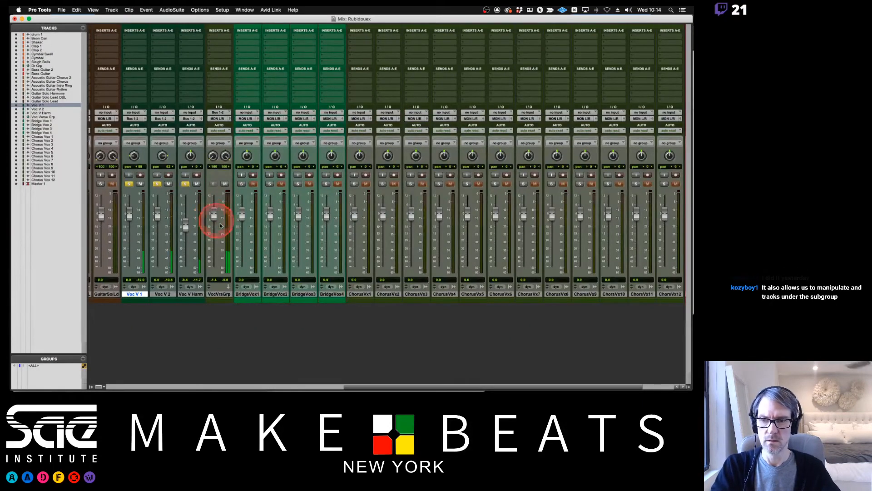
key("super+Tab")
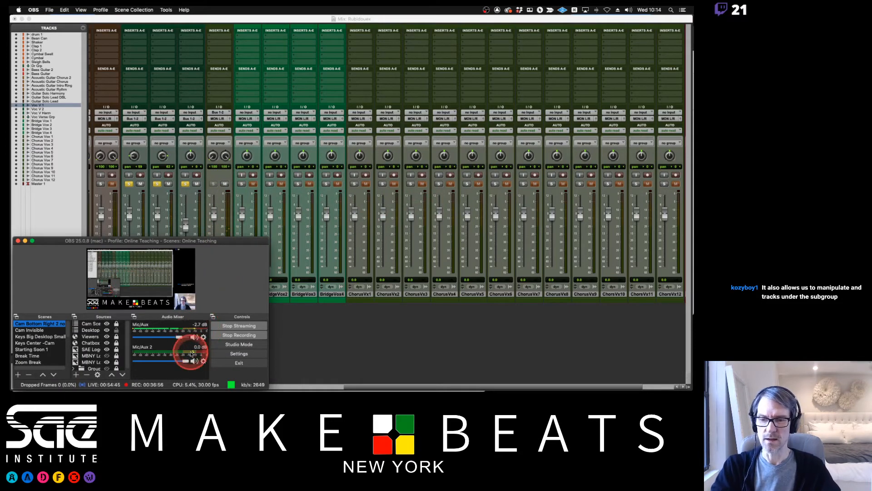
left_click(253, 19)
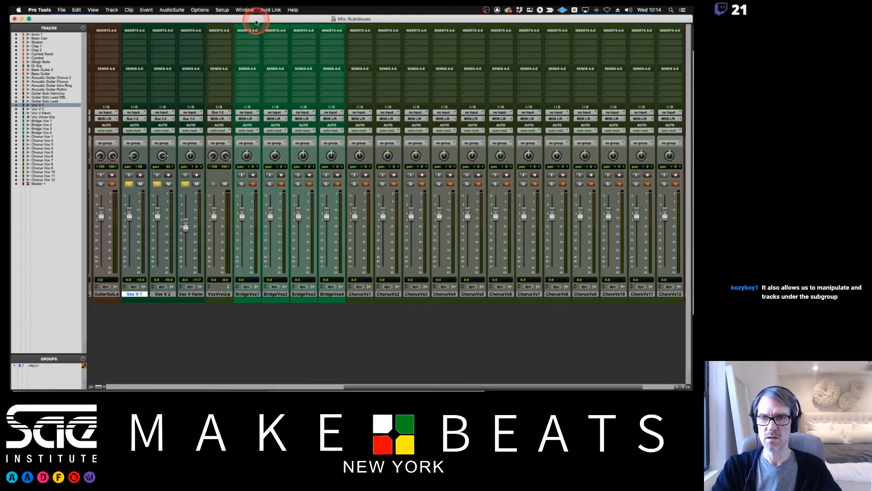
key("super+Tab")
left_click(273, 278)
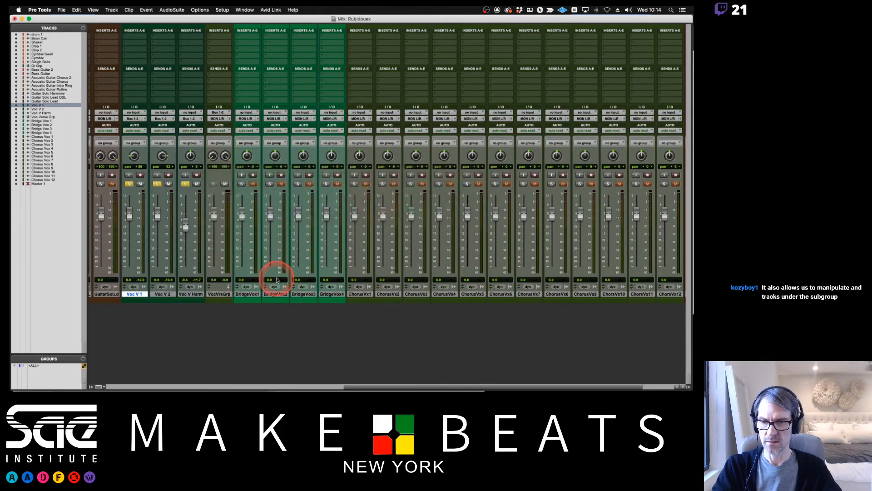
Switch to Preview and read slide 19 on fitting the group track's volume into the mix, checking final slide 20.
key("super+Tab")
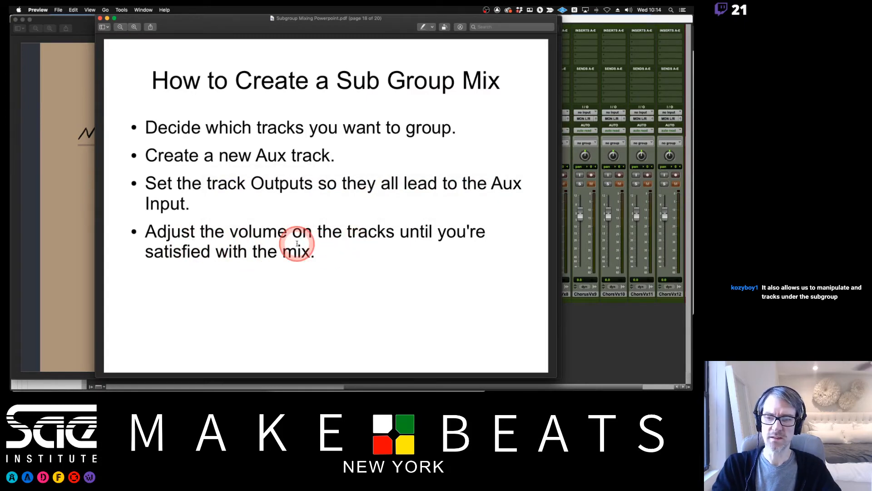
left_click(583, 21)
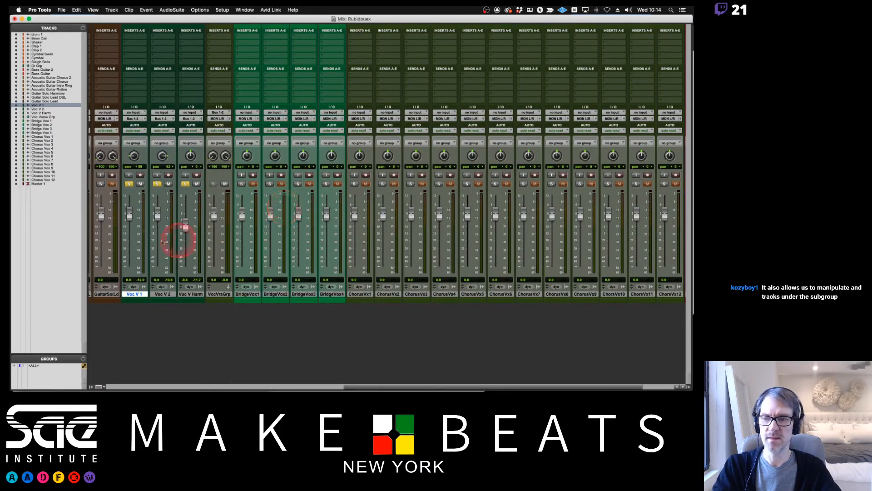
key("super+Tab")
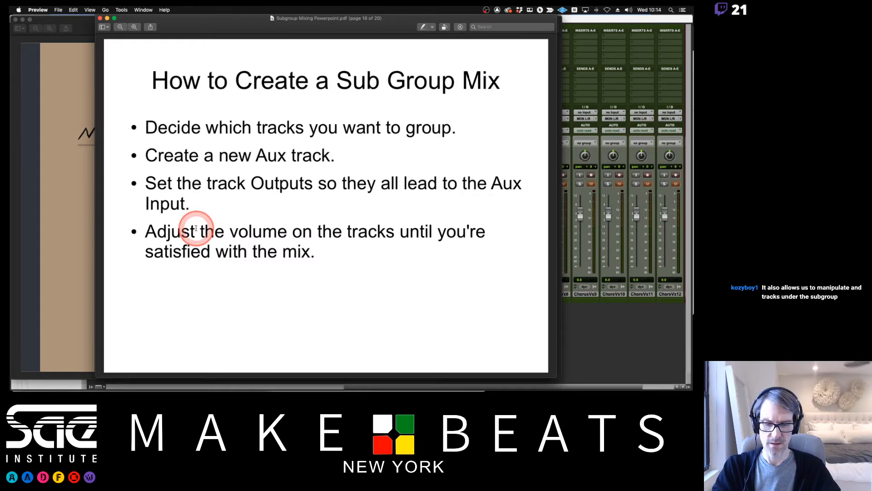
key("Down")
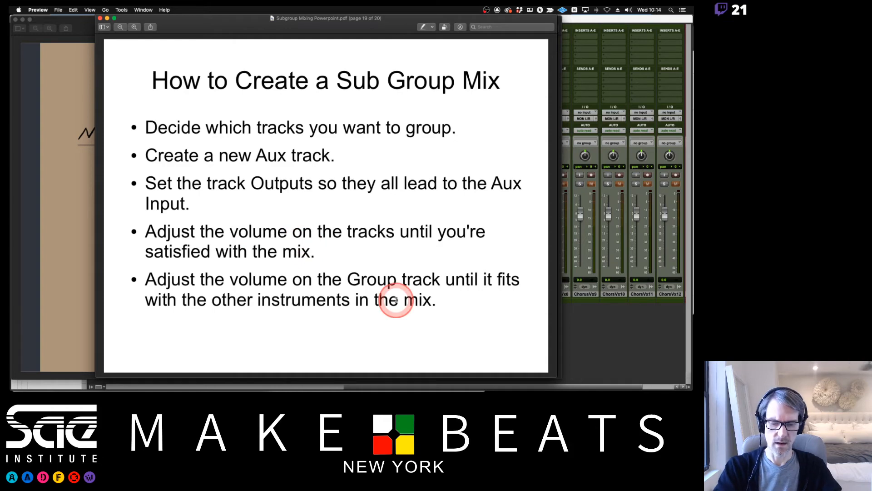
key("Down")
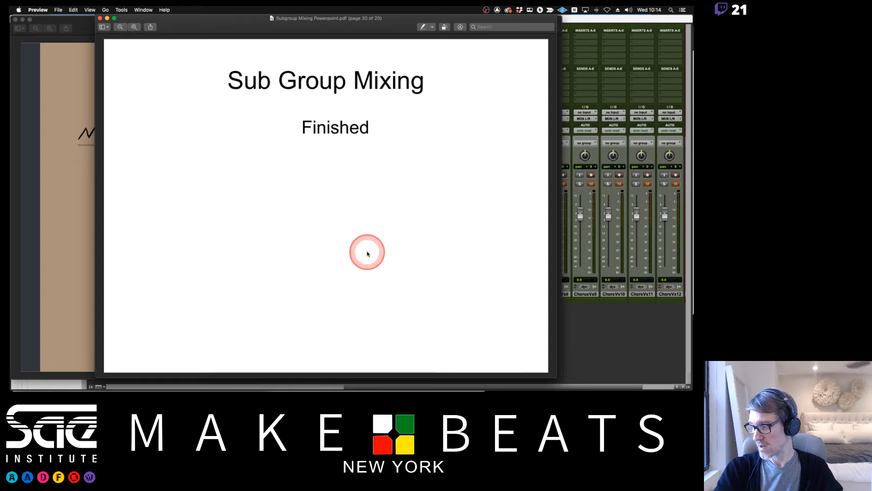
key("Up")
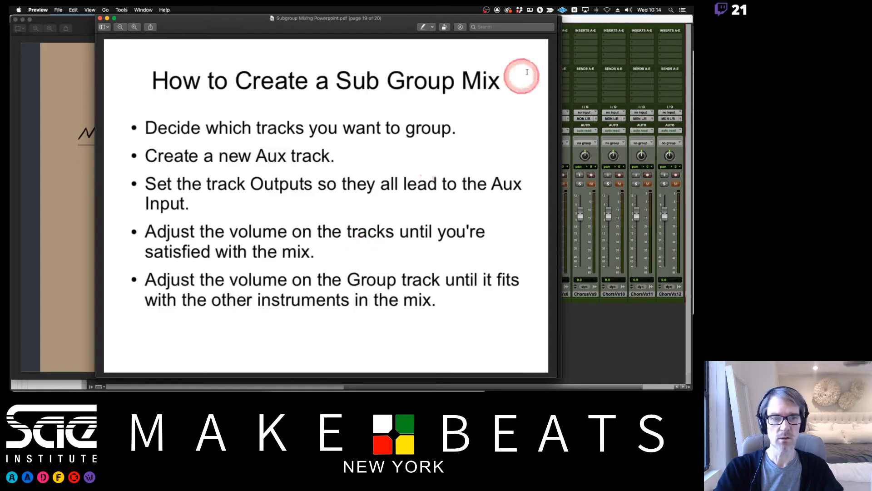
Switch to Pro Tools and add a stereo Aux Input track named Voc Br Grp right after BridgeVox4.
left_click(578, 20)
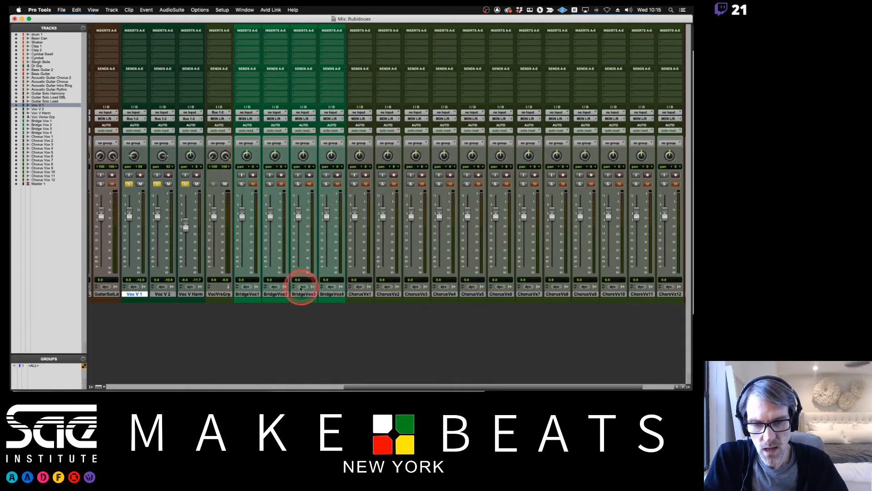
scroll(306, 287, "left", 8)
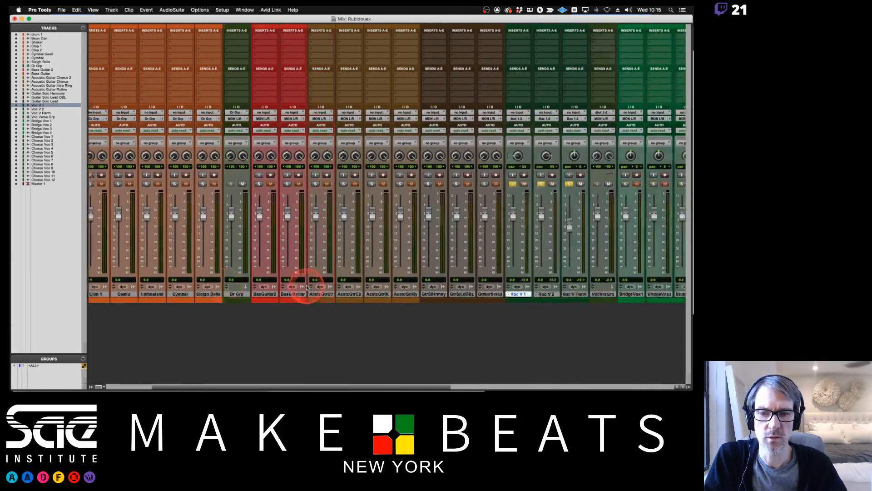
scroll(307, 287, "right", 5)
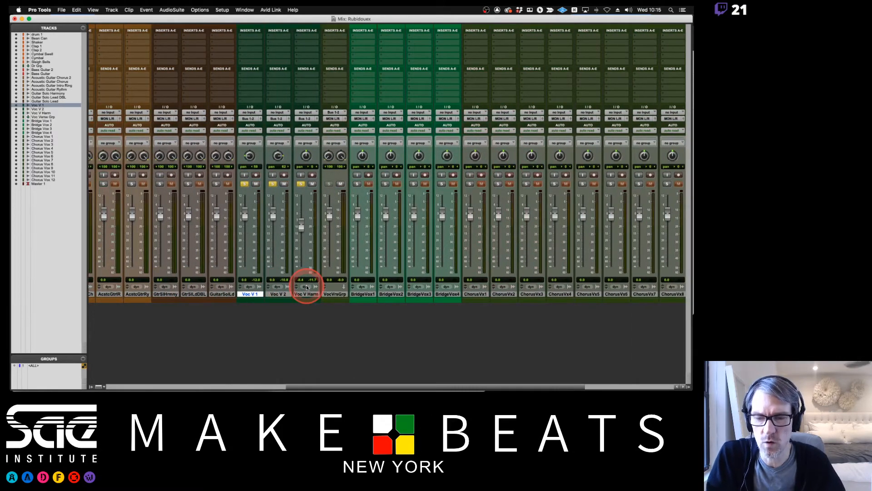
scroll(307, 287, "right", 5)
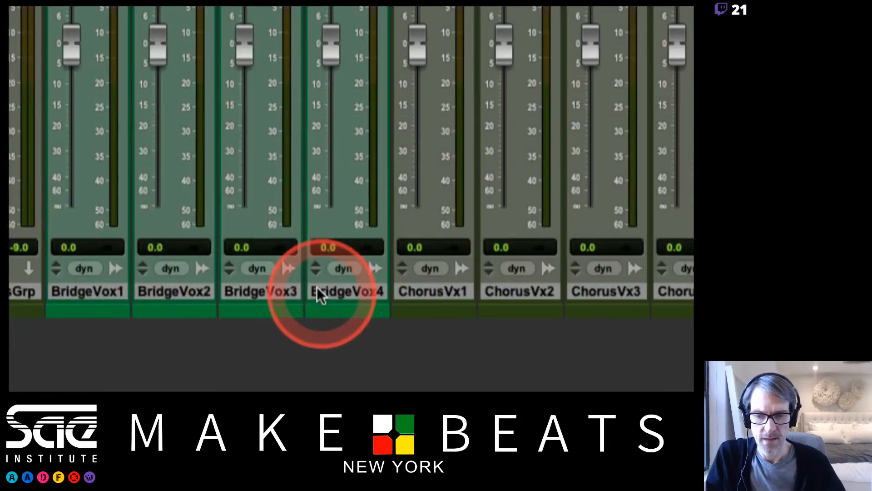
left_click(326, 295)
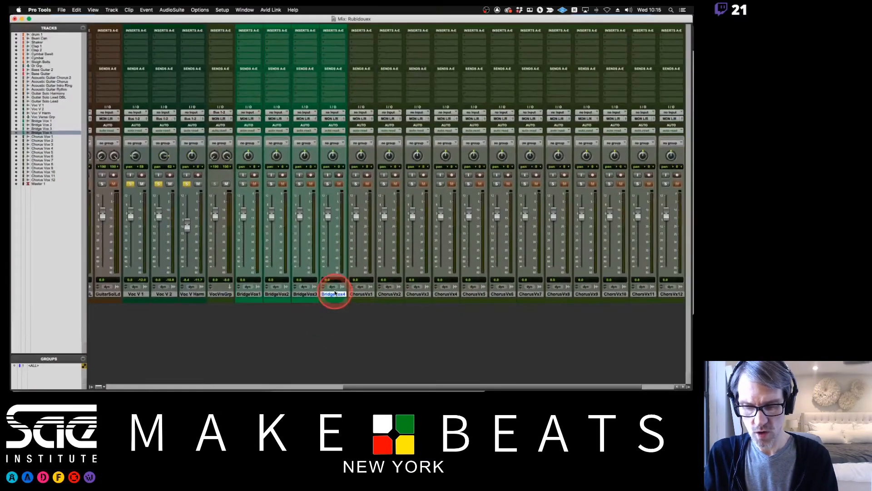
key("super+shift+n")
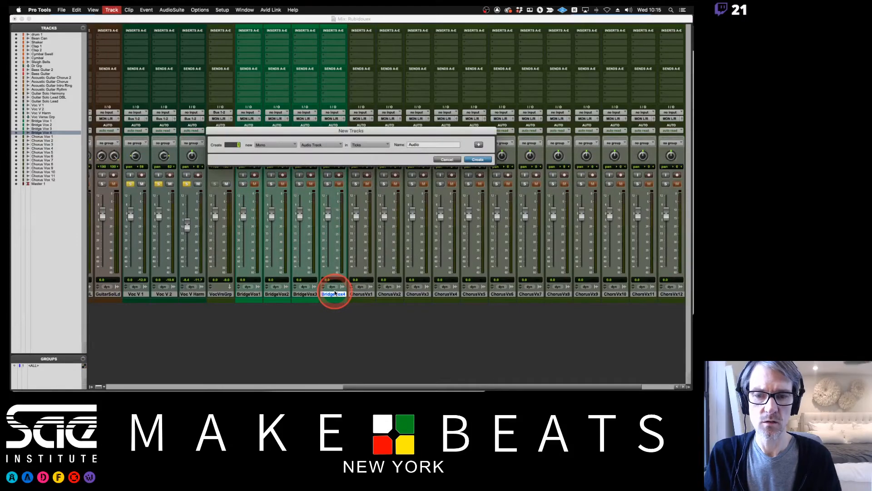
left_click(265, 146)
left_click(271, 151)
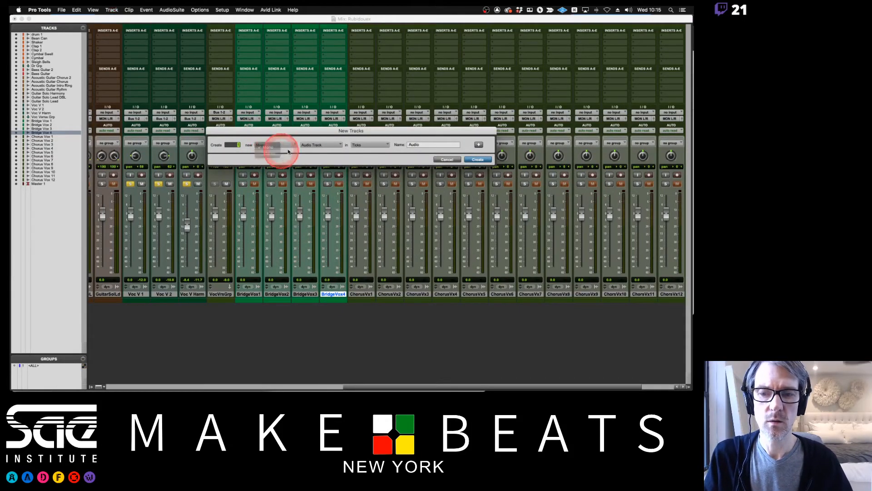
left_click(302, 145)
left_click(311, 152)
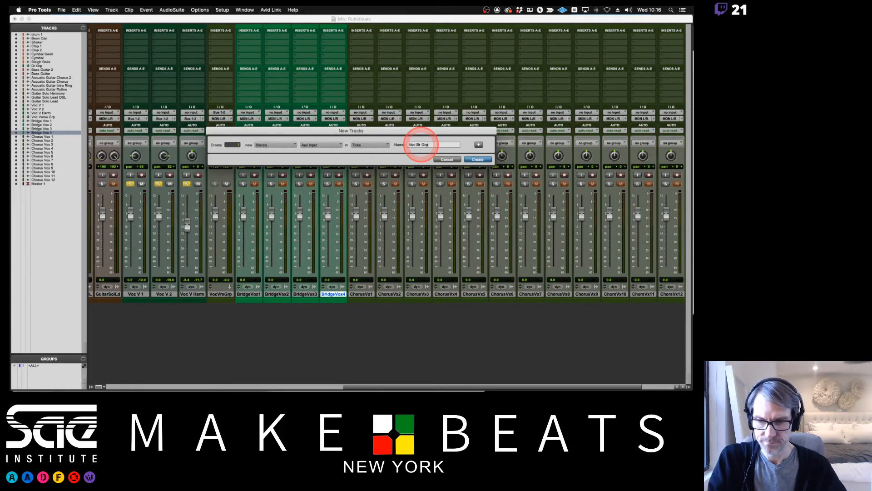
key("Return")
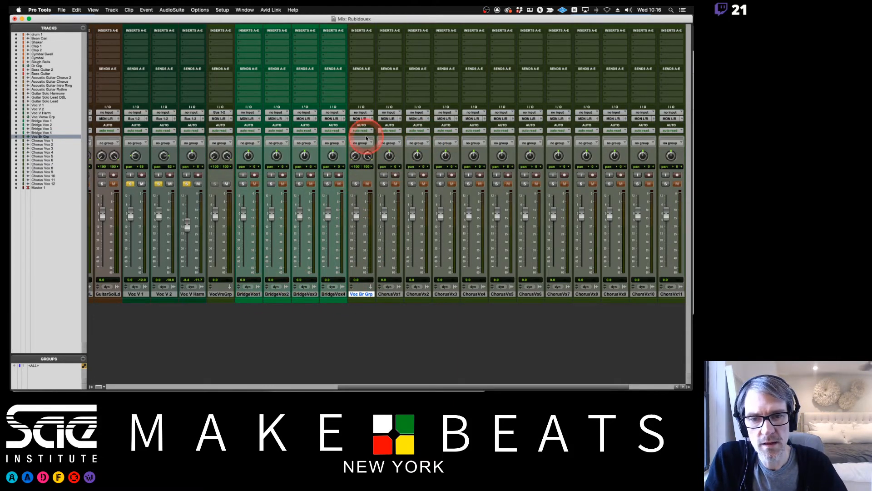
Set the input of Voc Br Grp to stereo Bus 3-4 and route the output of BridgeVox1 to the same bus.
left_click(361, 113)
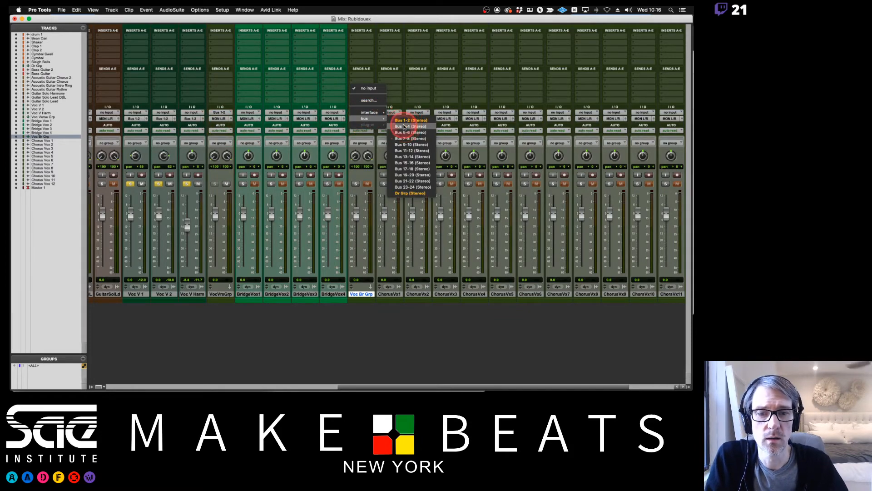
left_click(410, 126)
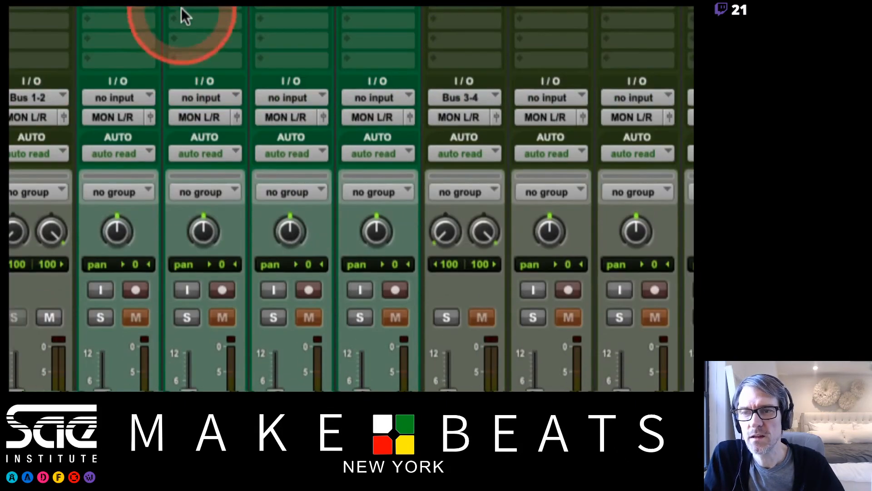
left_click(118, 117)
mouse_move(122, 137)
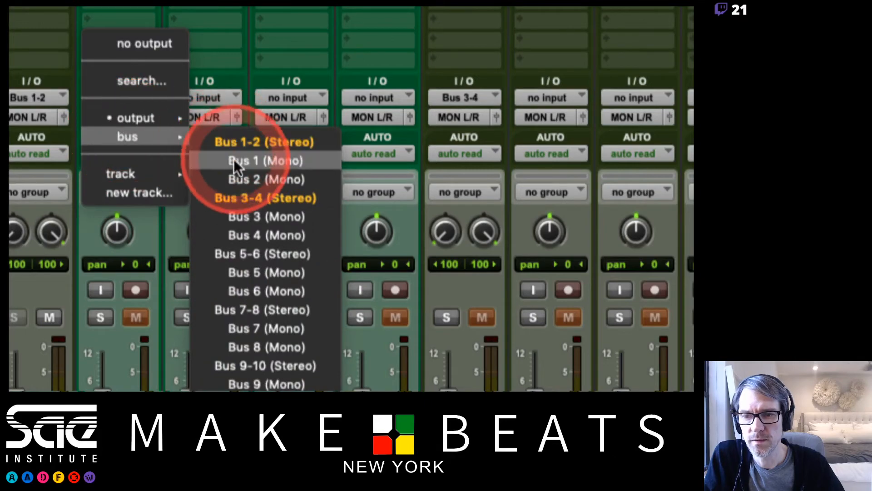
left_click(234, 196)
Route the outputs of BridgeVox2, BridgeVox3 and BridgeVox4 to stereo Bus 3-4.
left_click(211, 116)
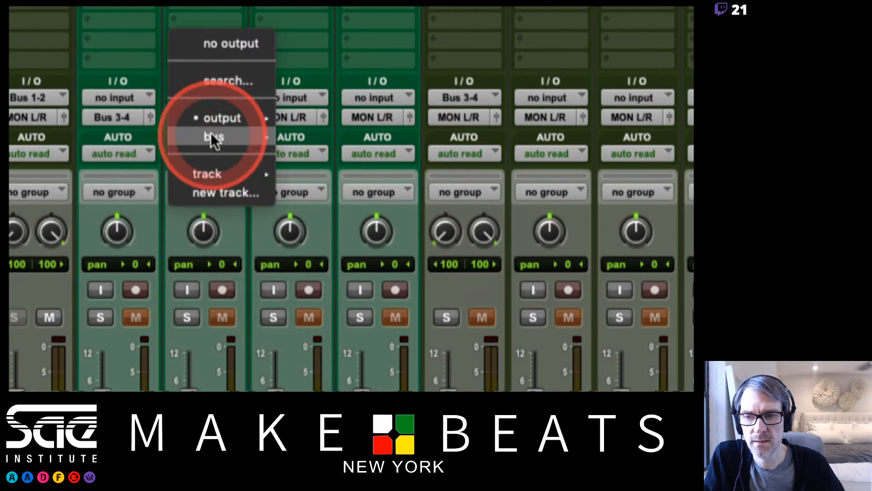
mouse_move(214, 136)
left_click(337, 196)
left_click(297, 119)
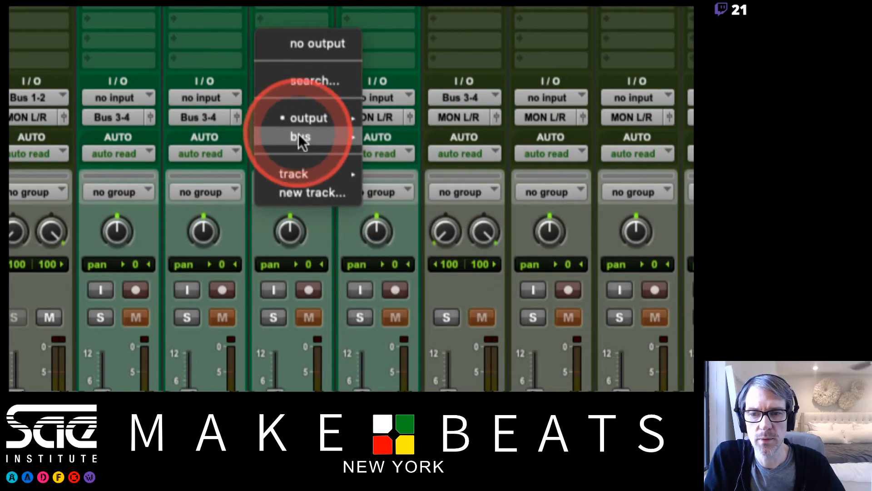
mouse_move(298, 137)
left_click(419, 195)
left_click(369, 124)
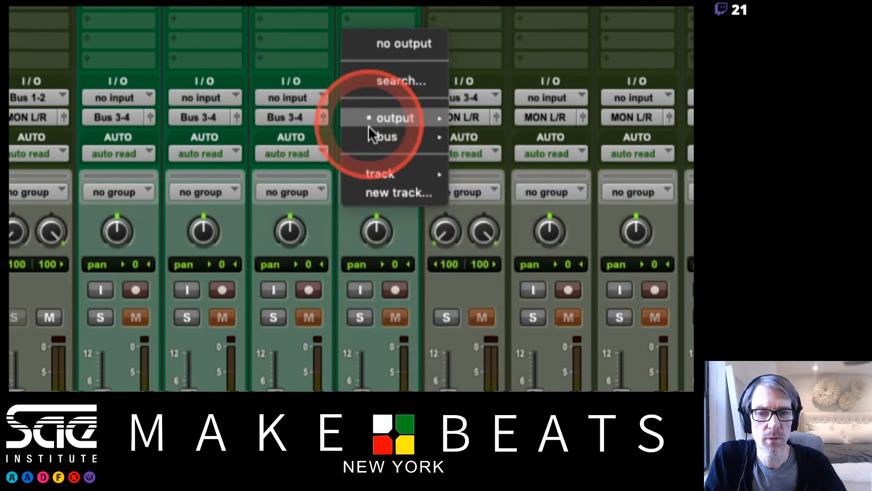
mouse_move(427, 139)
left_click(516, 195)
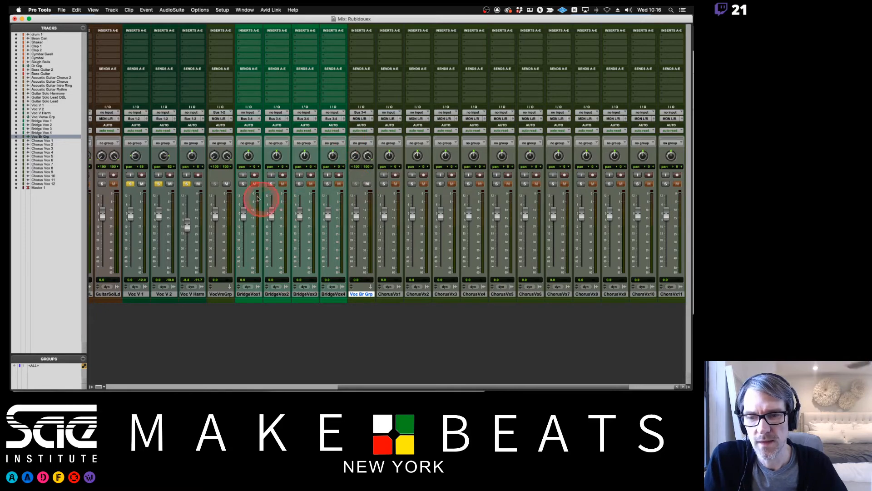
Select the time range of the bridge vocal clips and solo BridgeVox1 through BridgeVox4.
key("super+equal")
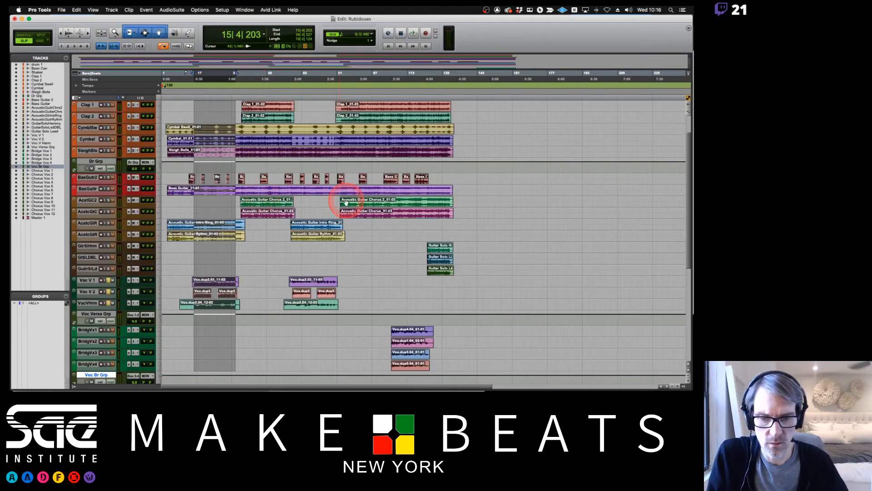
scroll(419, 244, "down", 5)
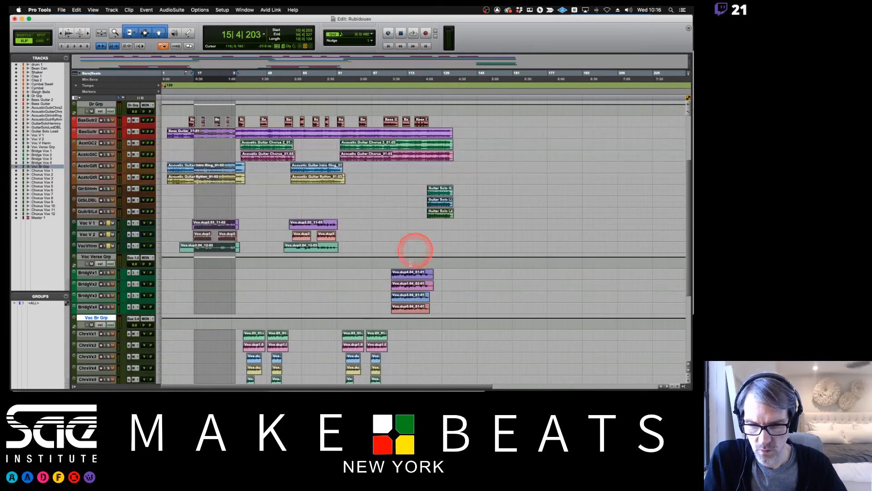
left_click_drag(392, 274, 427, 276)
key("super+equal")
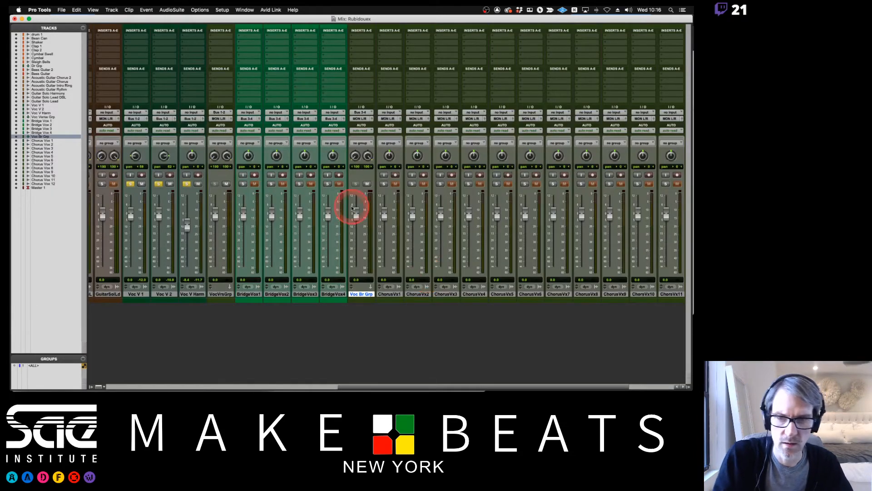
left_click(246, 183)
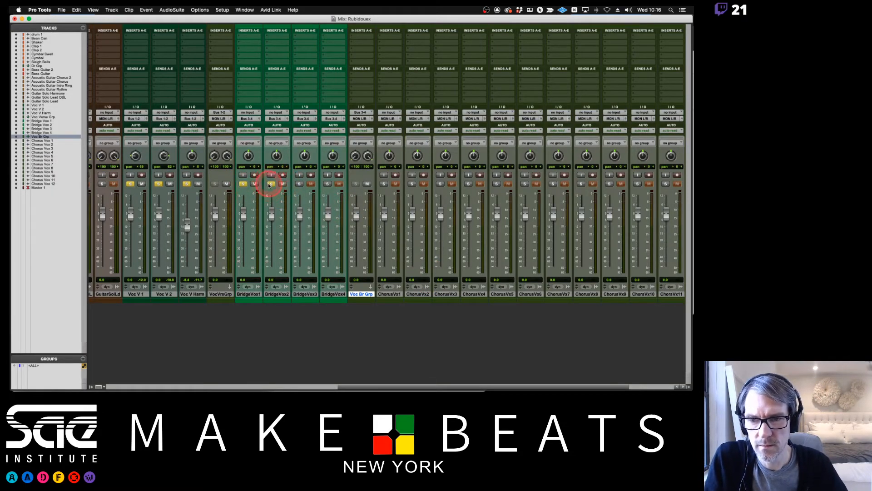
left_click(299, 184)
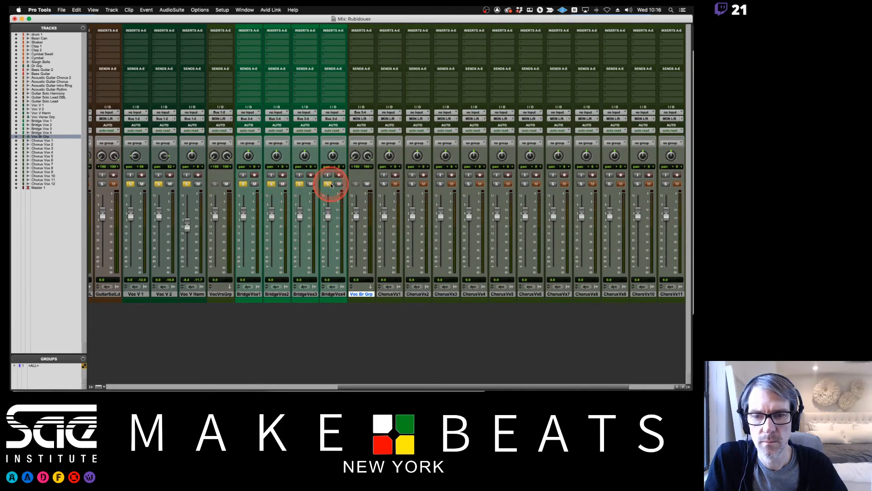
Pan BridgeVox1 and BridgeVox2 about 79 left and right, and BridgeVox3 and BridgeVox4 about 33 left and 31 right.
left_click_drag(271, 154, 249, 170)
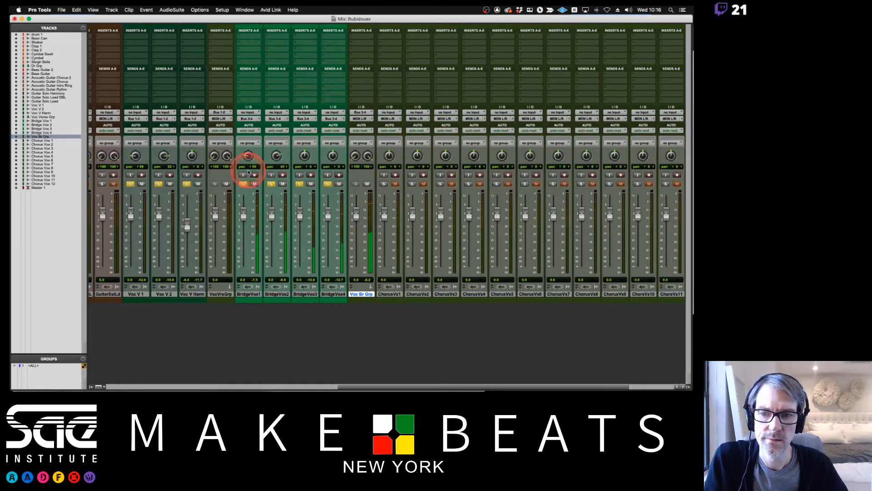
left_click_drag(304, 155, 306, 188)
left_click_drag(335, 156, 331, 90)
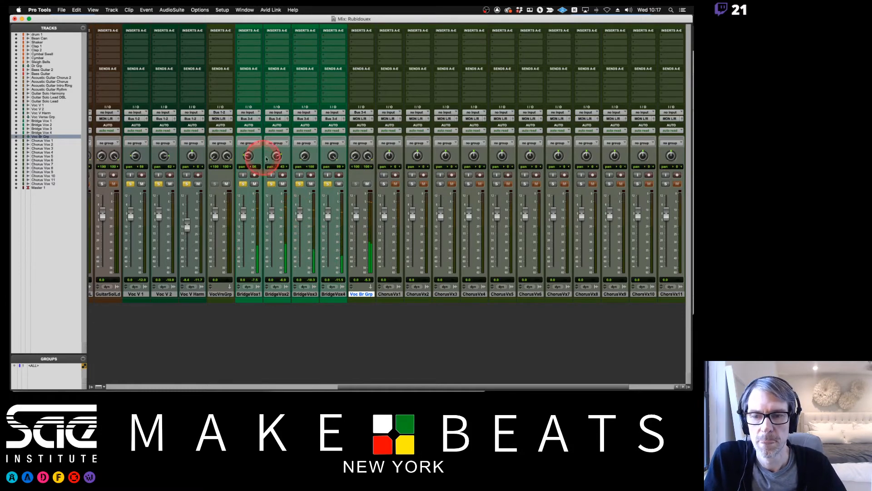
left_click_drag(275, 158, 299, 133)
left_click_drag(331, 156, 332, 174)
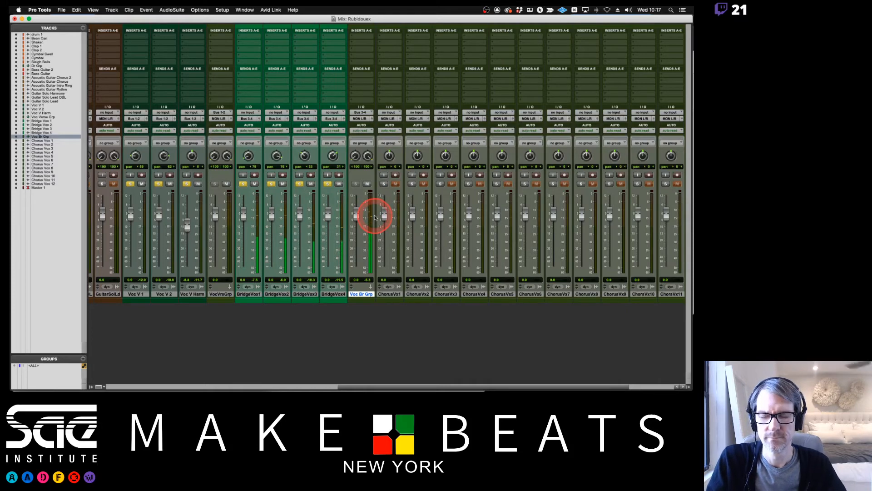
mouse_move(356, 214)
left_mouse_down()
mouse_move(356, 259)
mouse_move(358, 220)
left_mouse_up()
left_click(358, 220, "alt")
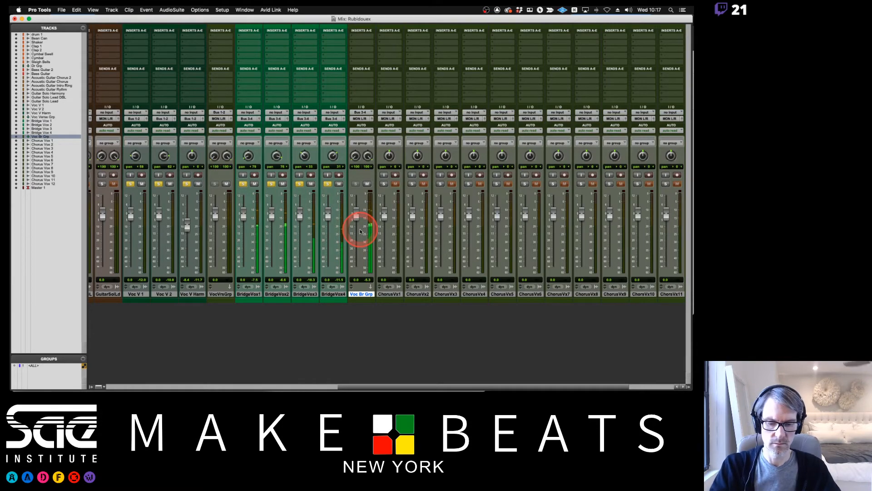
key("super+equal")
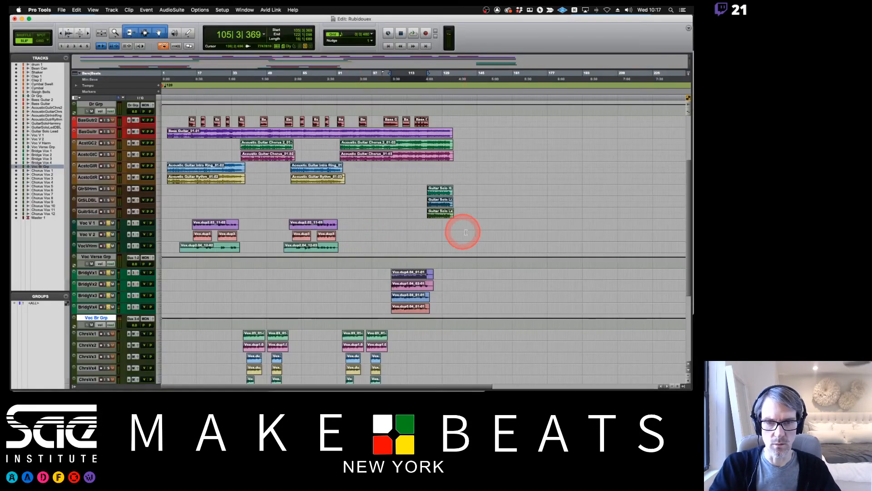
key("super+equal")
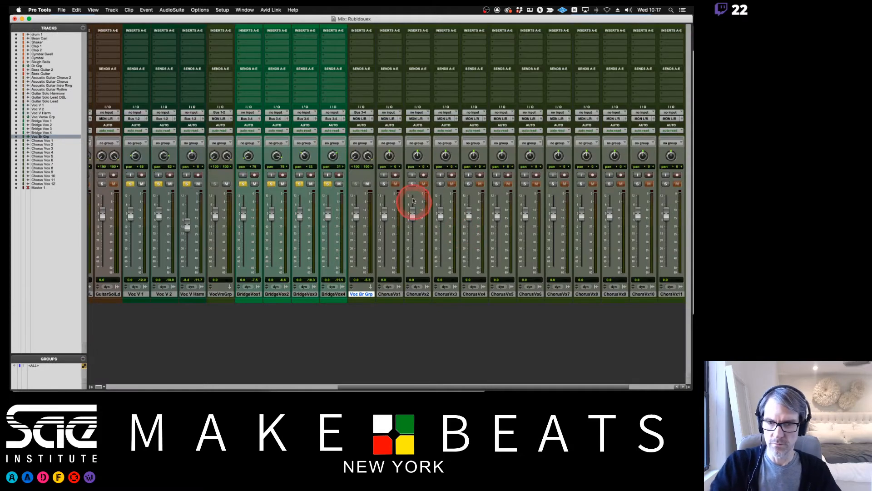
Add a stereo Aux Input track named Voc Chor Grp right after the Chorus Vox 12 track.
scroll(401, 222, "right", 3)
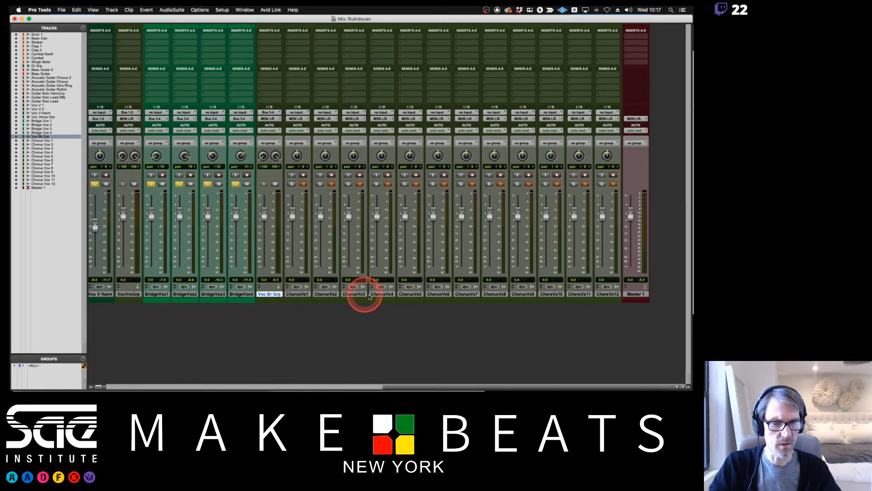
left_click(608, 295)
key("super+shift+n")
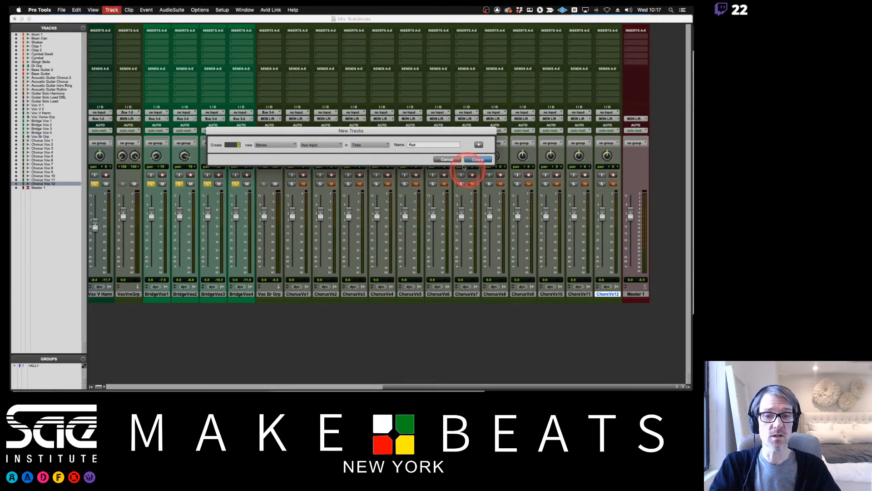
left_click(449, 159)
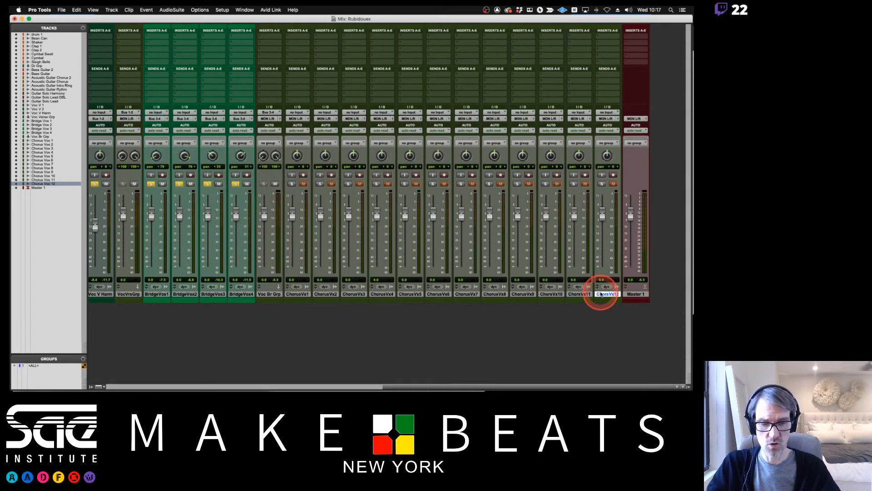
key("super+shift+n")
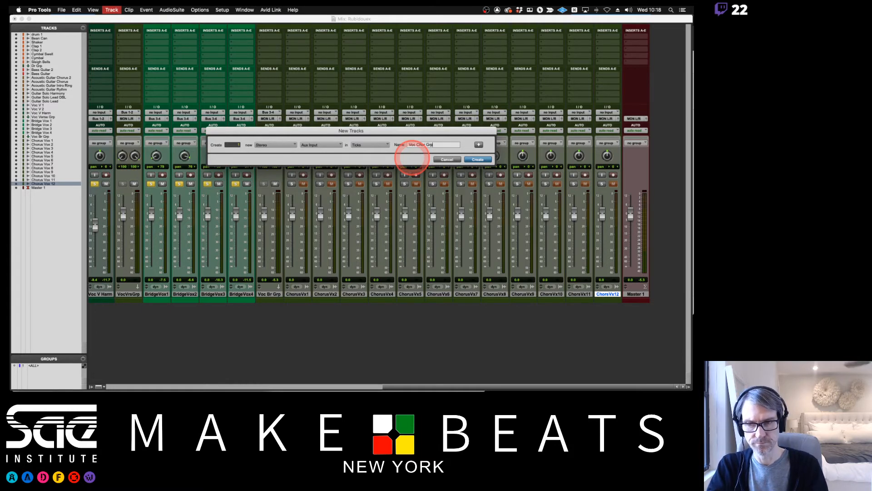
key("Return")
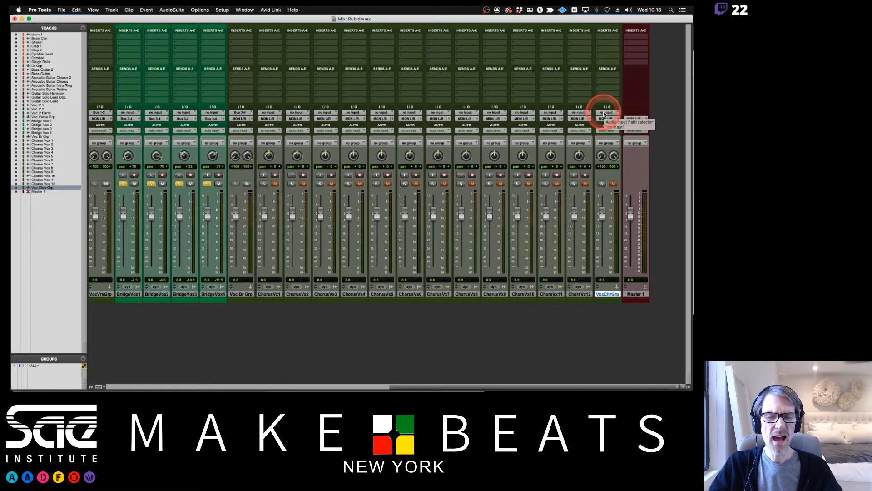
left_click(269, 294)
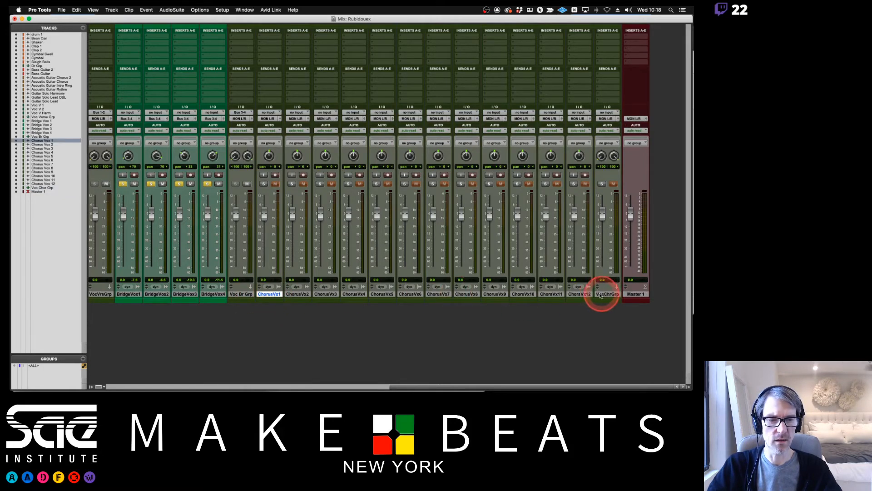
left_click(580, 294, "shift")
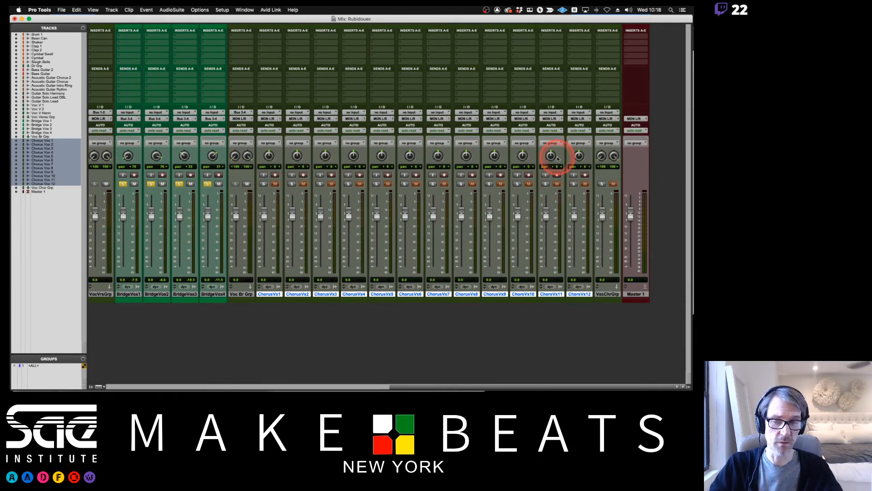
left_click(280, 294)
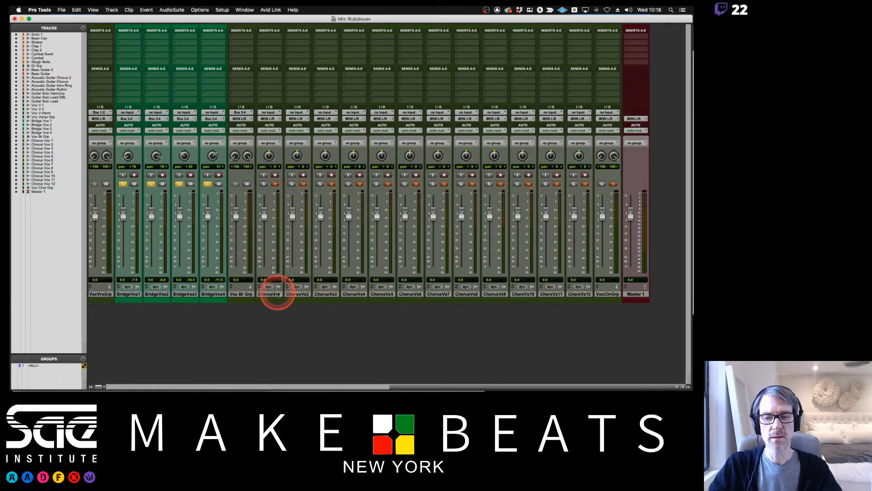
Select Chorus Vox 1 through Chorus Vox 12 and route all their outputs to the Voc Chor Grp track.
left_click(271, 294)
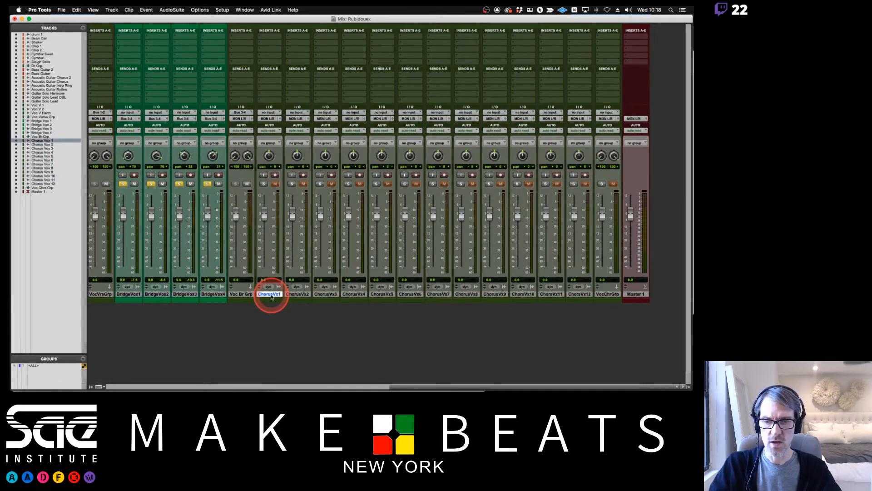
left_click(583, 296, "shift")
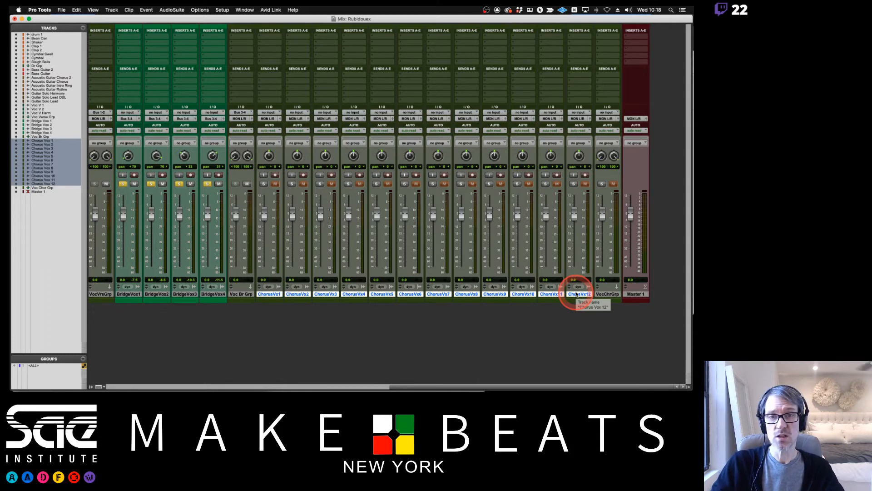
left_click(387, 119)
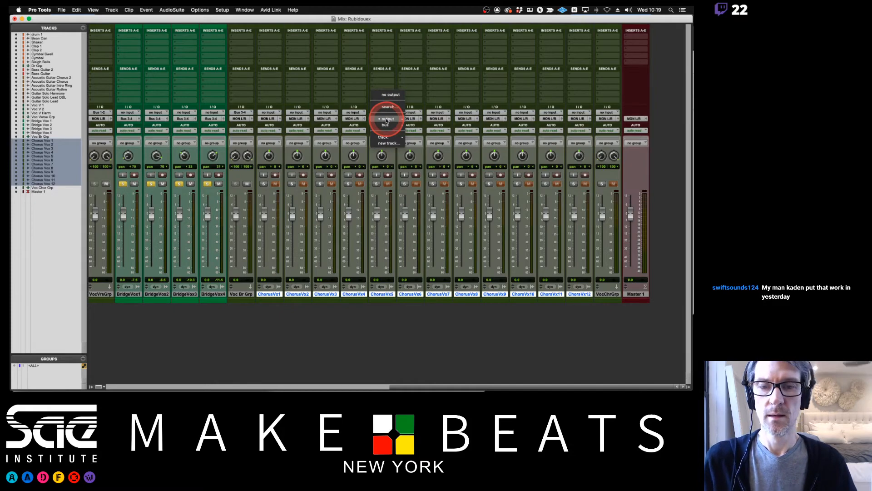
mouse_move(384, 138)
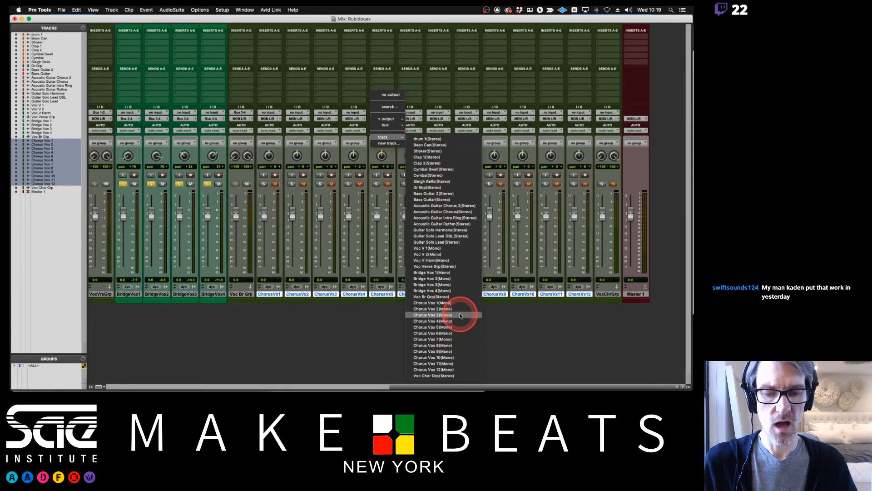
left_click(436, 377, "alt+shift")
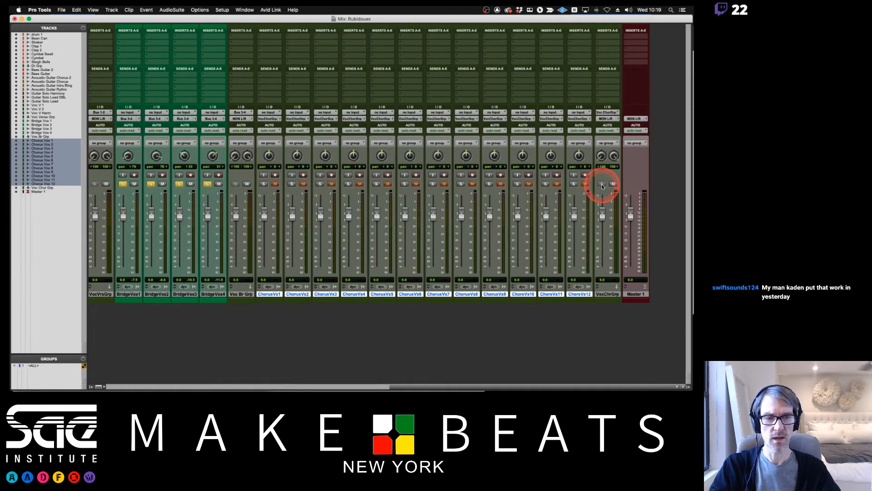
key("super+Tab")
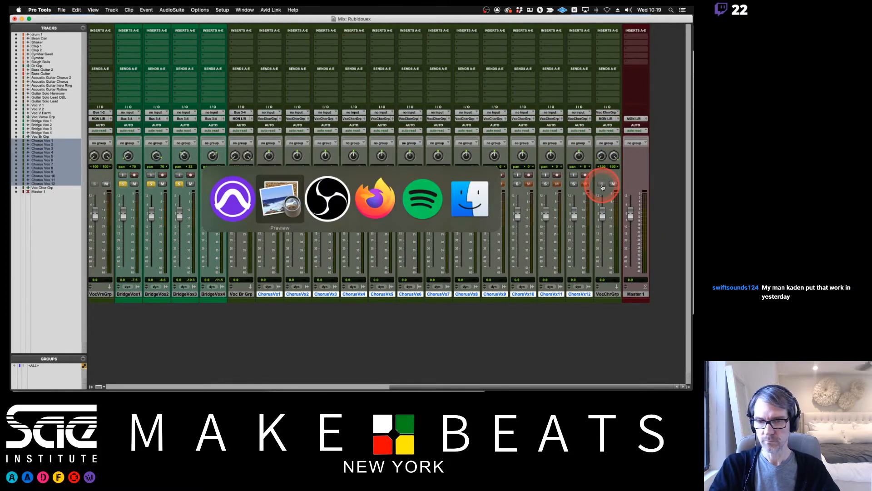
key("super+Tab")
key("super+Tab")
key("super+Tab")
left_click(335, 200)
left_click(336, 199)
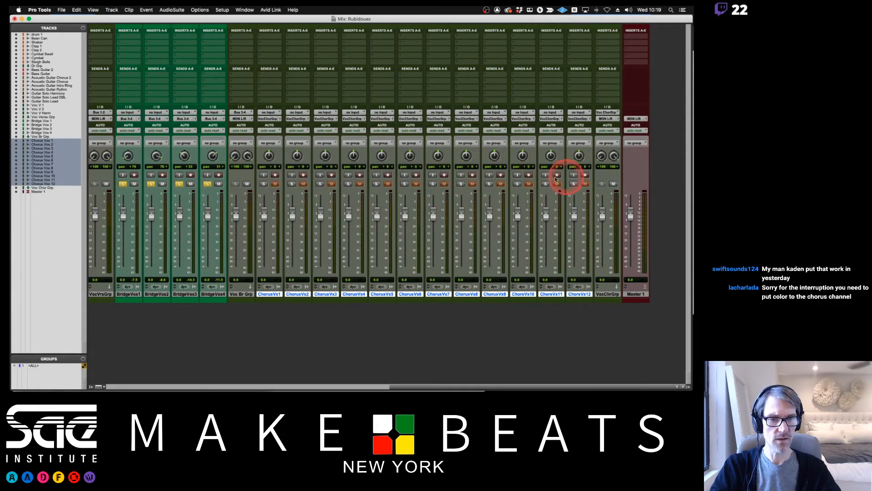
Solo the Chorus Vox tracks from 1 to 12, and clear the solos on all tracks in the mix.
left_click(264, 184)
left_click(292, 183)
left_click(320, 183)
left_click(349, 184)
left_click(377, 184)
left_click(404, 184)
left_click(432, 183)
left_click(489, 183)
left_click(517, 184)
left_click(545, 184)
left_click(575, 184)
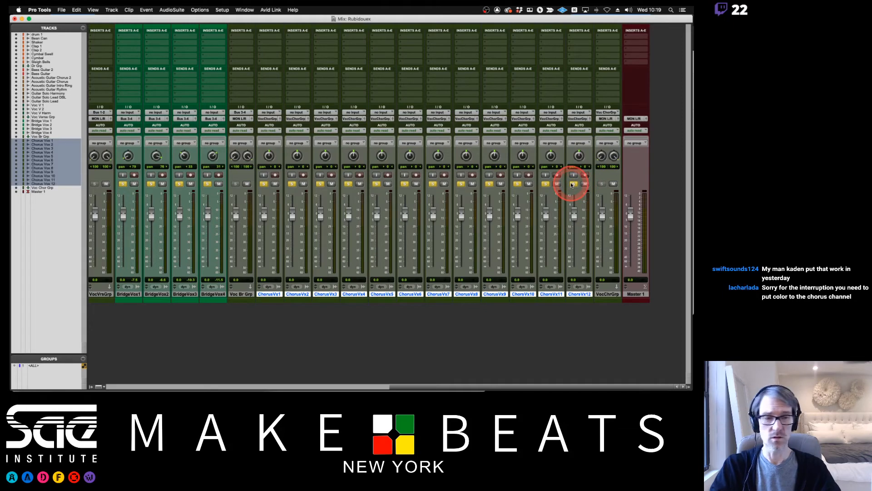
left_click(572, 184, "alt")
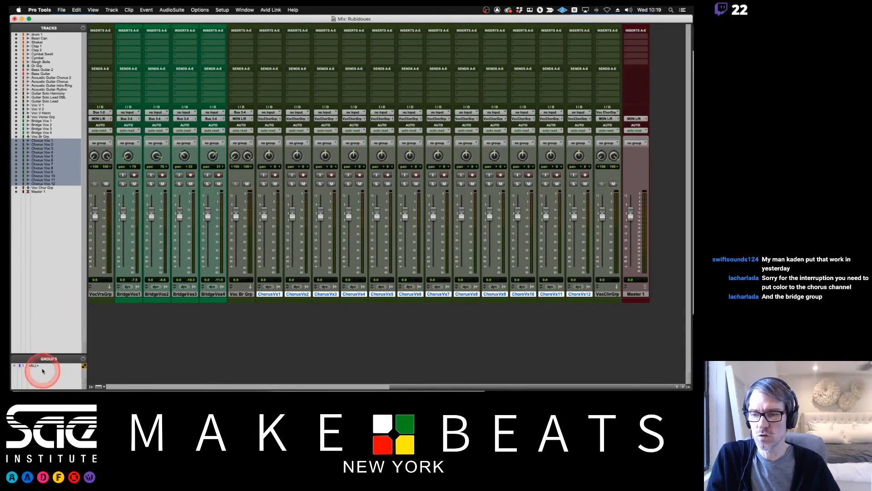
Create a Mix/Edit group named Chorus Voc with ID c from the selected tracks Chorus Vox 1 through Chorus Vox 12.
left_click_drag(48, 353, 53, 327)
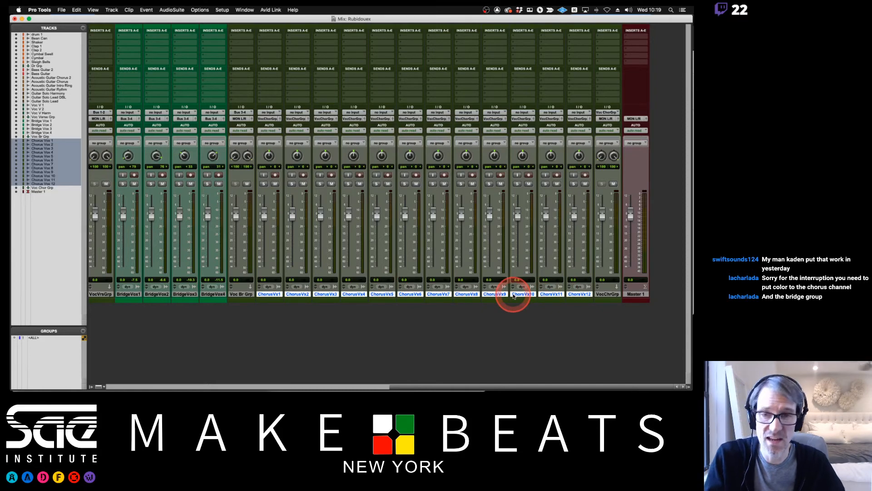
key("super+g")
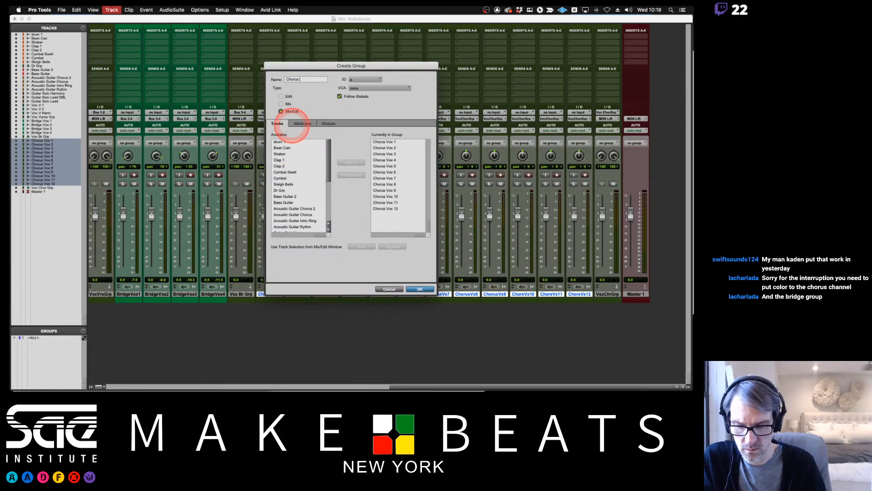
type("Chorus")
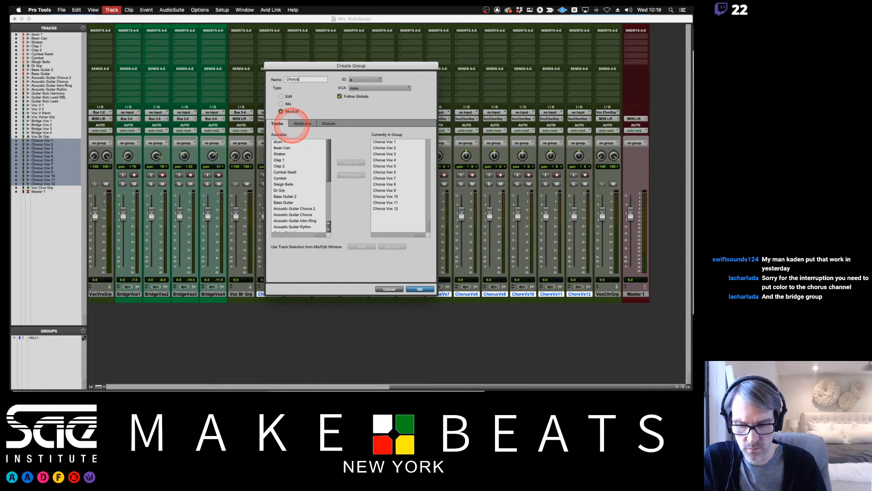
type(" Voc")
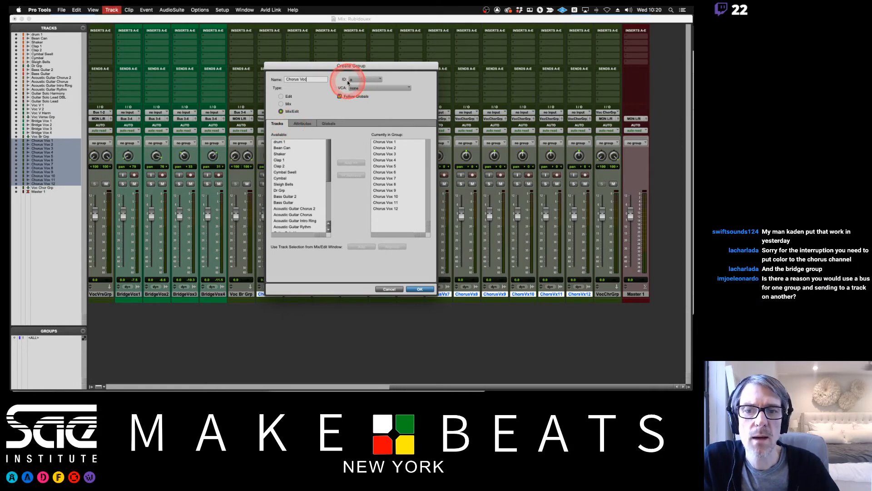
left_click(361, 79)
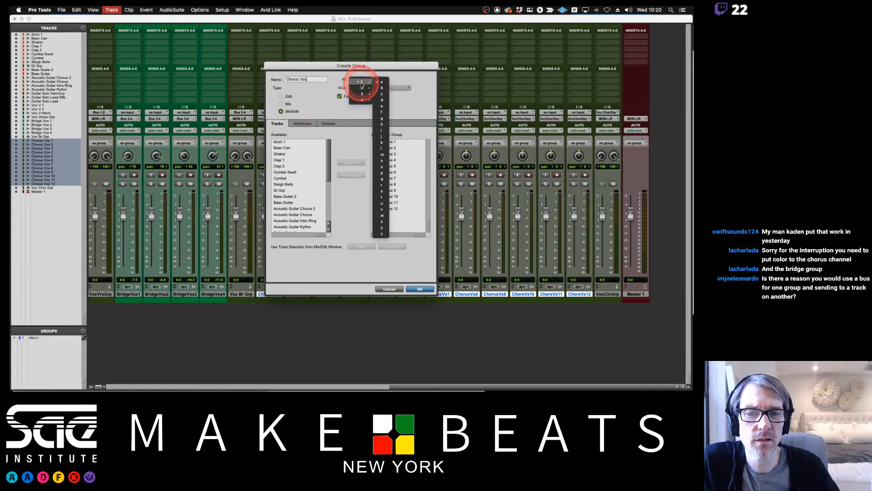
left_click(381, 94)
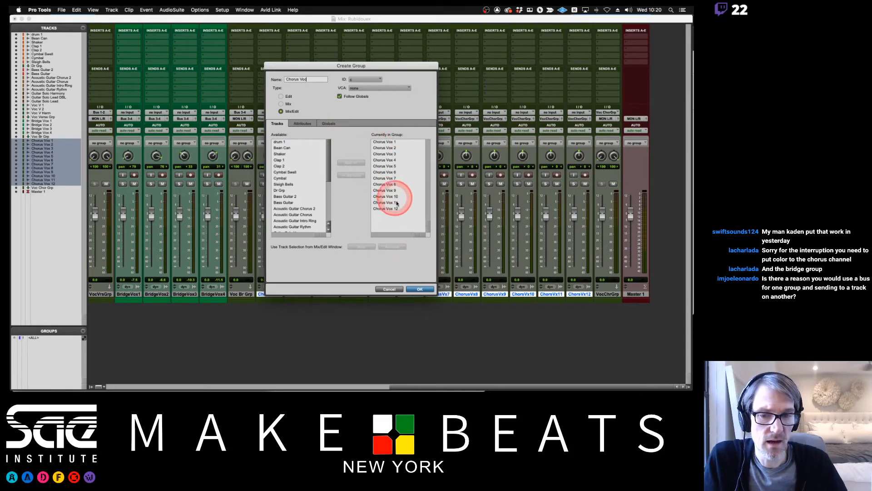
left_click(418, 289)
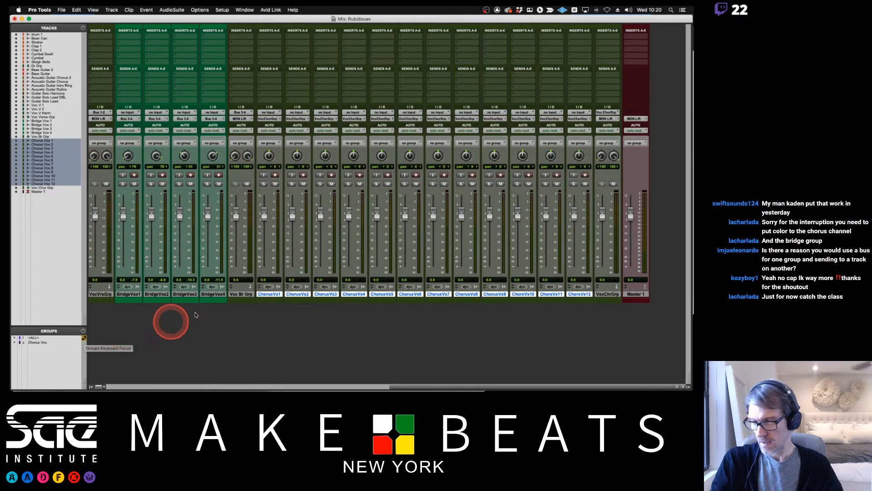
Solo all the Chorus Vox tracks through the active Chorus Voc group, and select their second-chorus clips in the Edit window timeline.
left_click(263, 184)
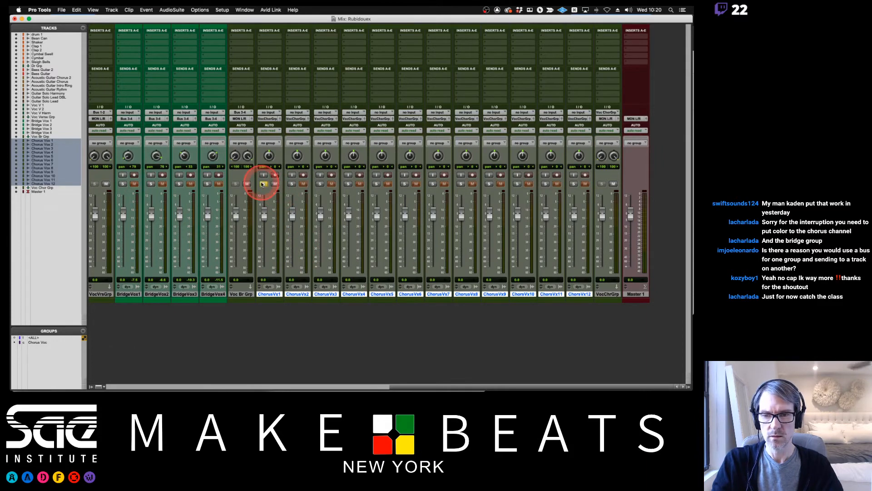
left_click(263, 184)
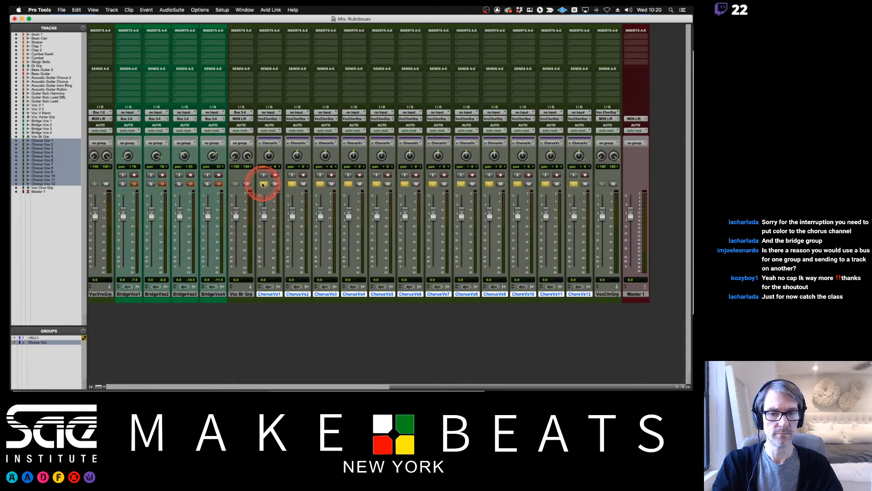
key("super+equal")
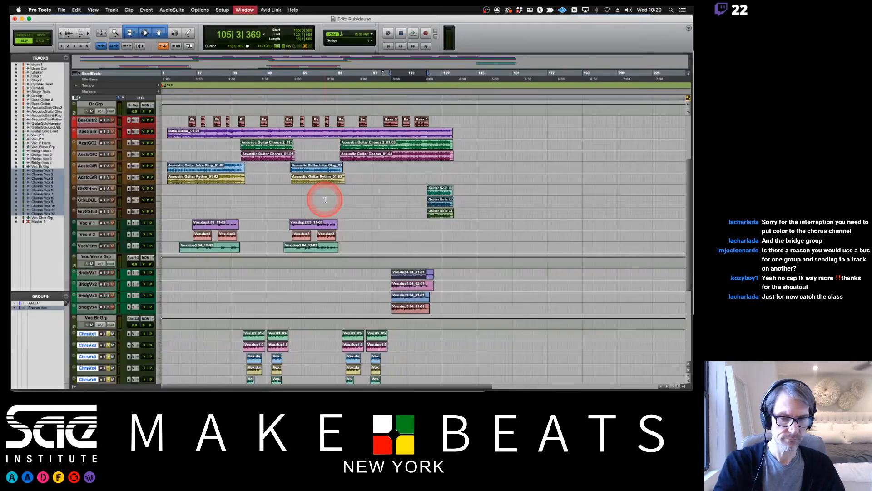
scroll(376, 268, "down", 10)
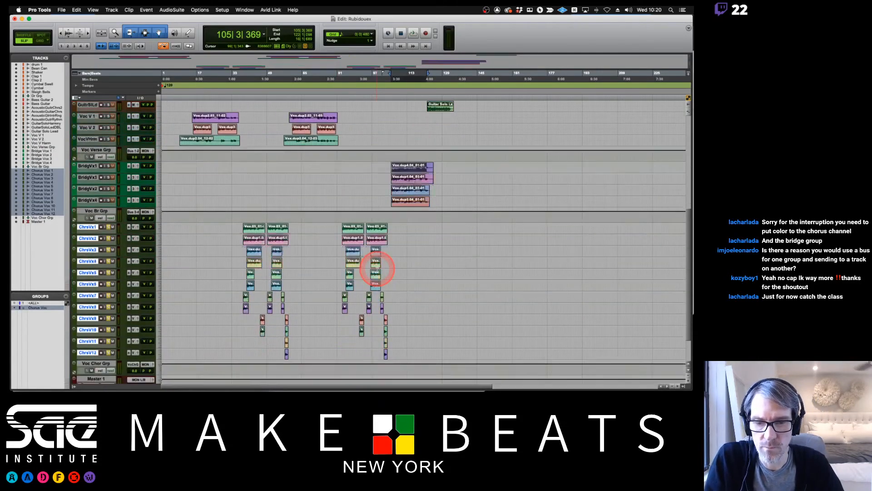
left_click_drag(344, 273, 388, 279)
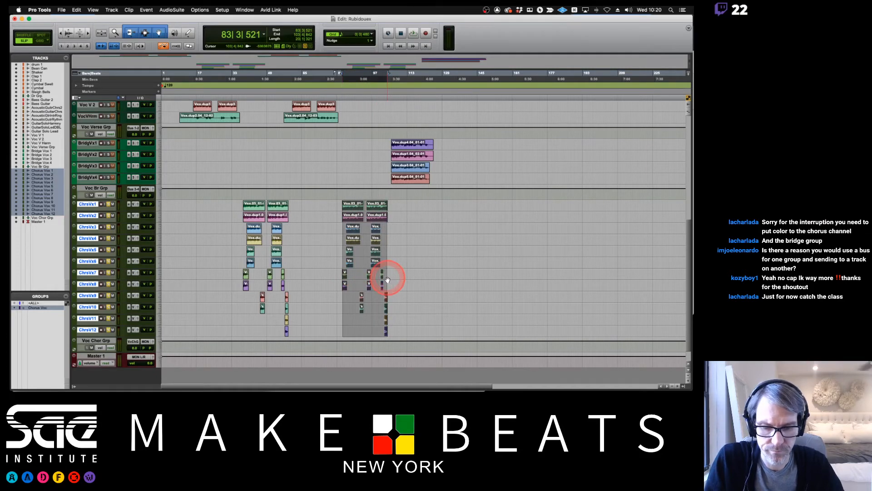
key("super+equal")
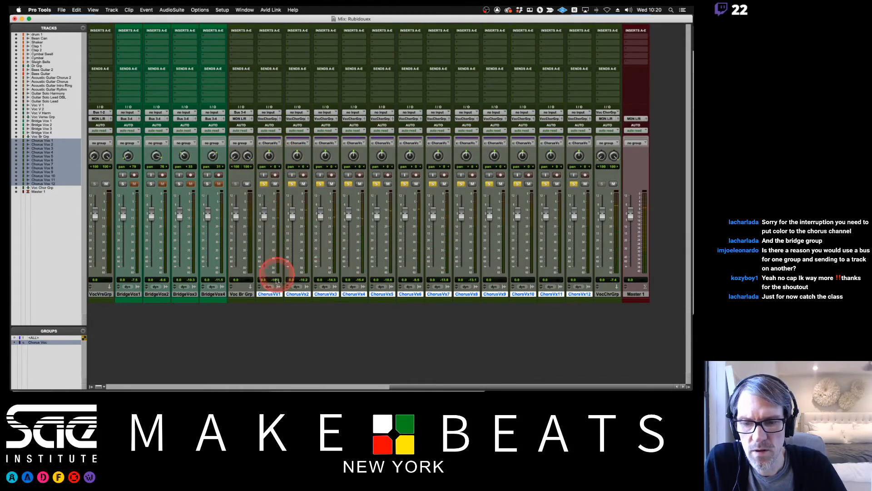
Rename Chorus Vox 1 as Voc Ch 1 and Chorus Vox 2 as Voc Ch 2.
double_click(271, 294)
type("Voc")
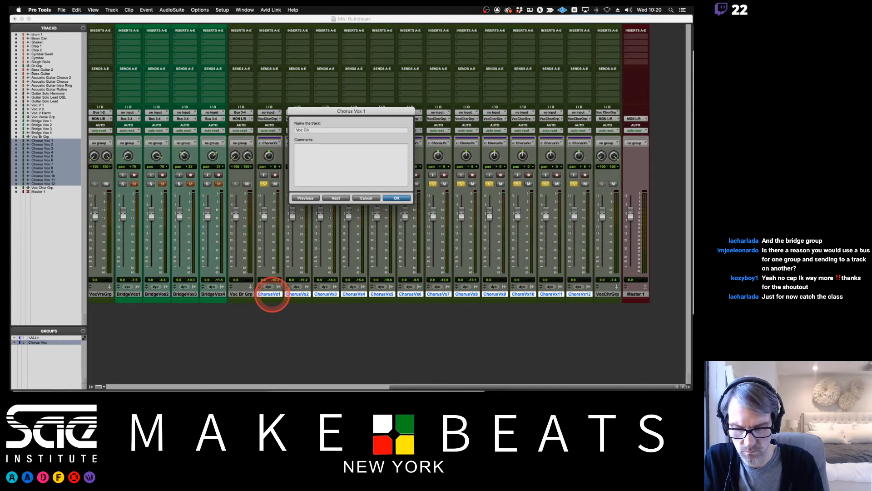
type("Ch 1")
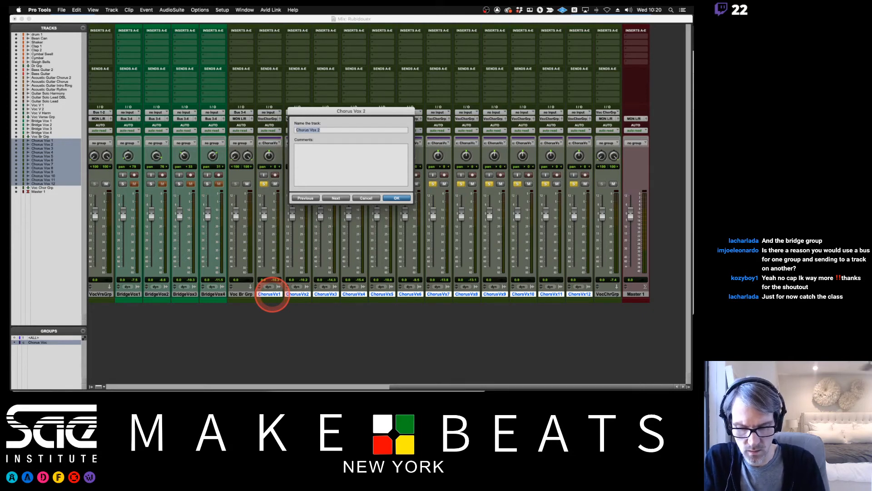
key("super+Right")
type("Voc")
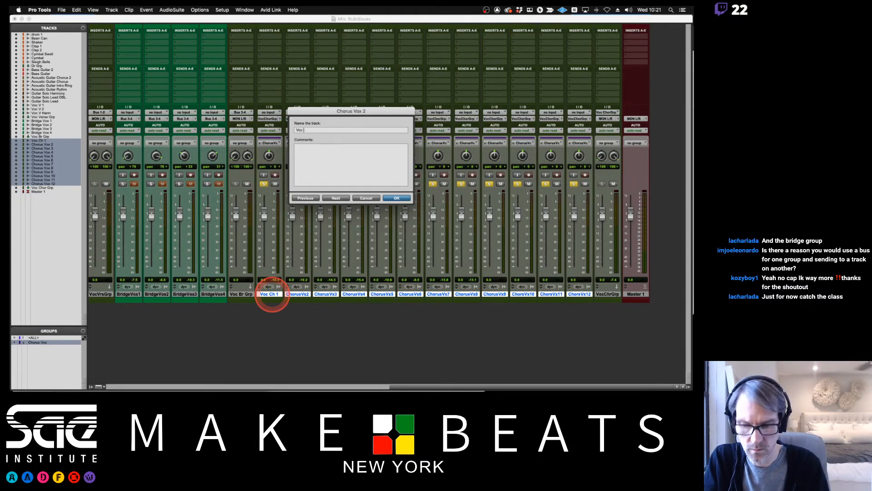
type("Ch 2")
key("Return")
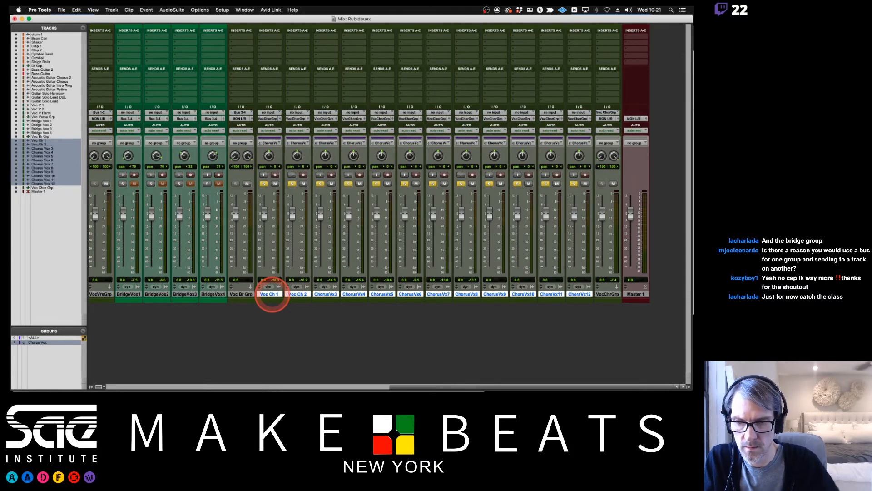
Suspend the Chorus Voc group and pan Voc Ch 1 about 72 left and Voc Ch 2 about 68 right.
left_click_drag(274, 167, 299, 143)
key("c")
left_click(297, 162)
key("space")
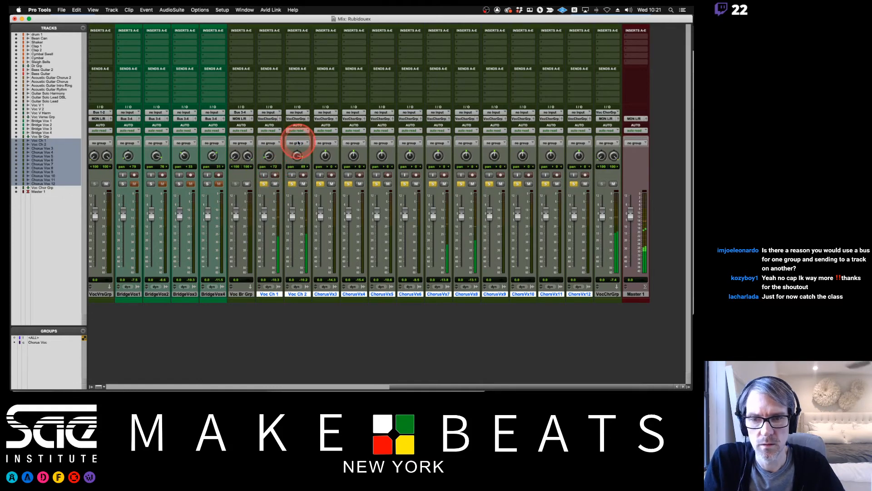
During playback, mute Chorus Vox 7 and 8 and briefly mute Chorus Vox 3 through 5 to compare the harmony parts.
left_click(444, 184)
left_click(472, 183)
left_click(331, 183)
left_click(358, 184)
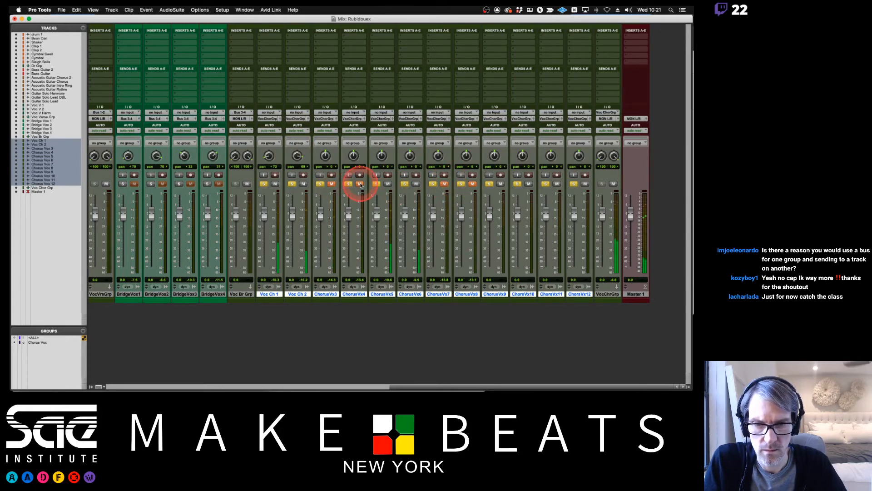
left_click(387, 184)
left_click(359, 184)
left_click(331, 184)
key("space")
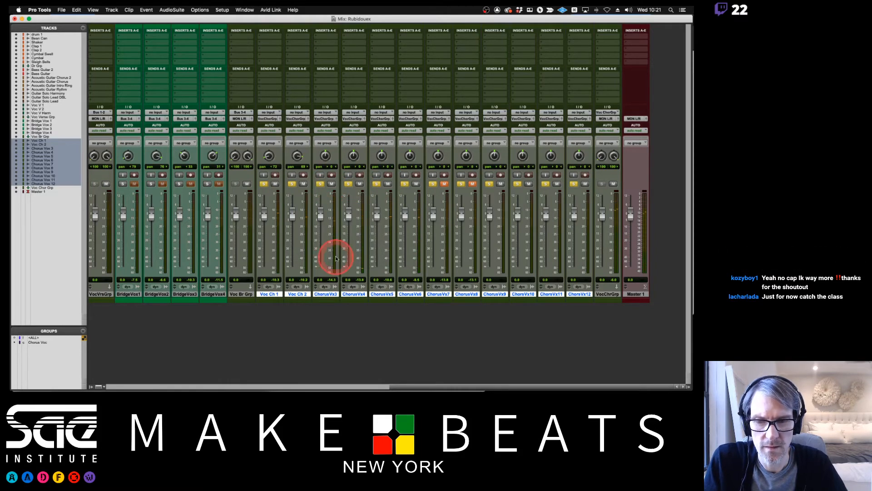
Rename Chorus Vox 3 through 6 as Voc Ch Harm A1, Voc Ch Harm A2, Voc Ch Harm B1 and Voc Ch Harm B2.
double_click(326, 295)
type("Voc Ch Harm A1")
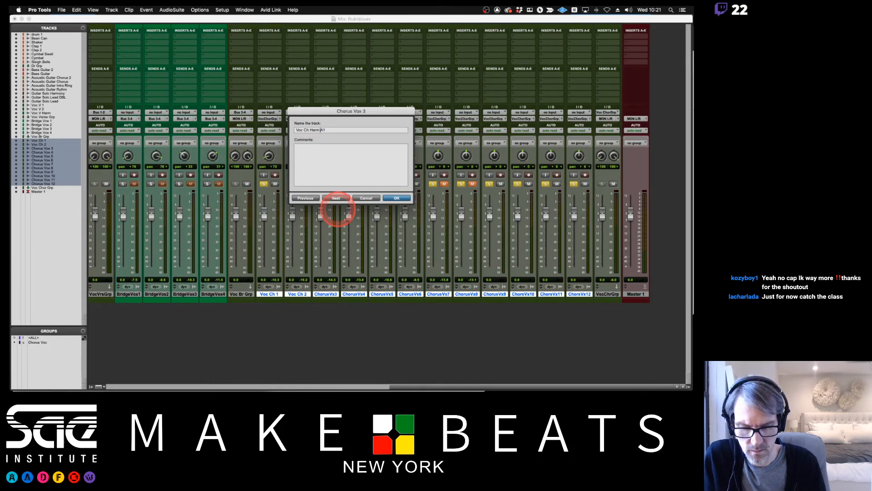
left_click(336, 199)
type("Voc Ch Harm")
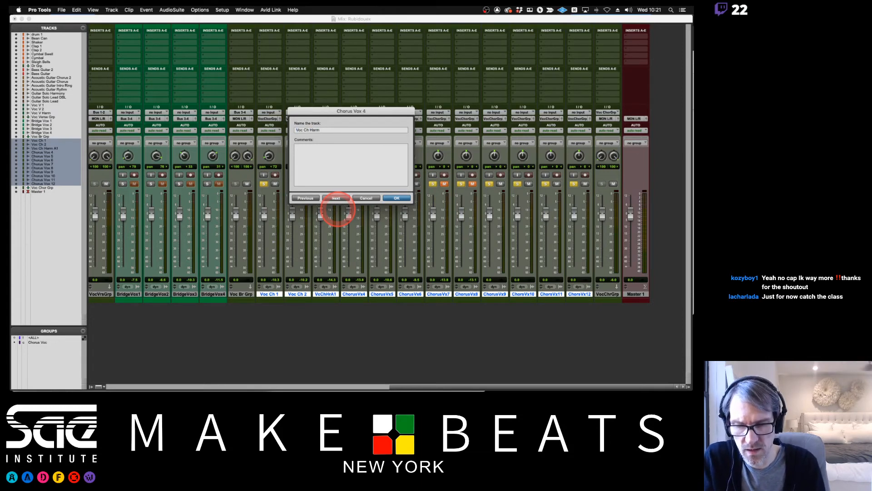
left_click(337, 198)
type("Voc Ch Harm")
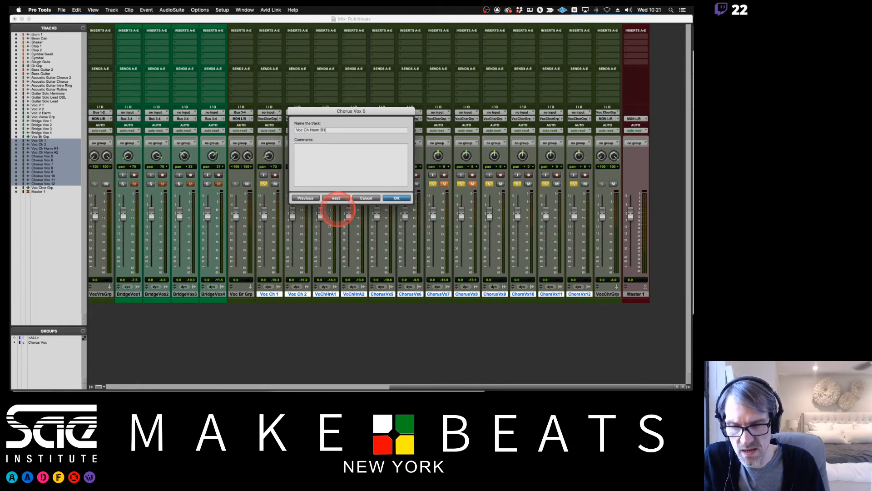
left_click(337, 199)
type("Voc Ch Harm")
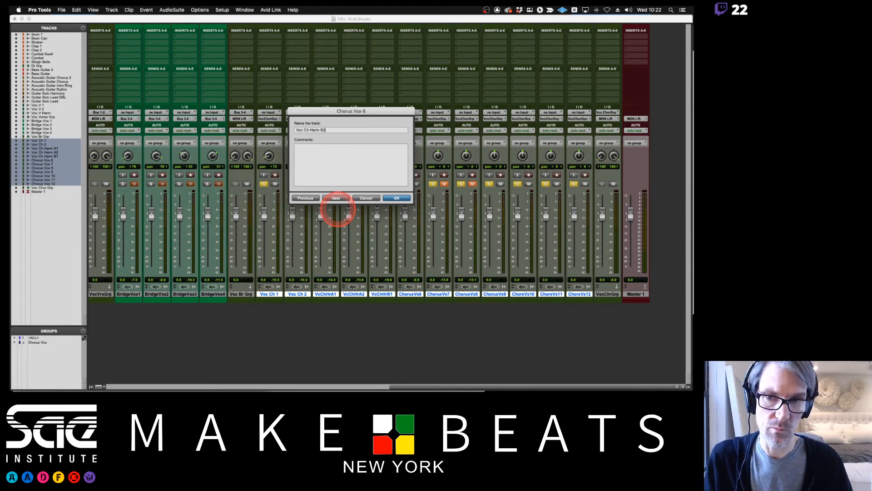
key("Return")
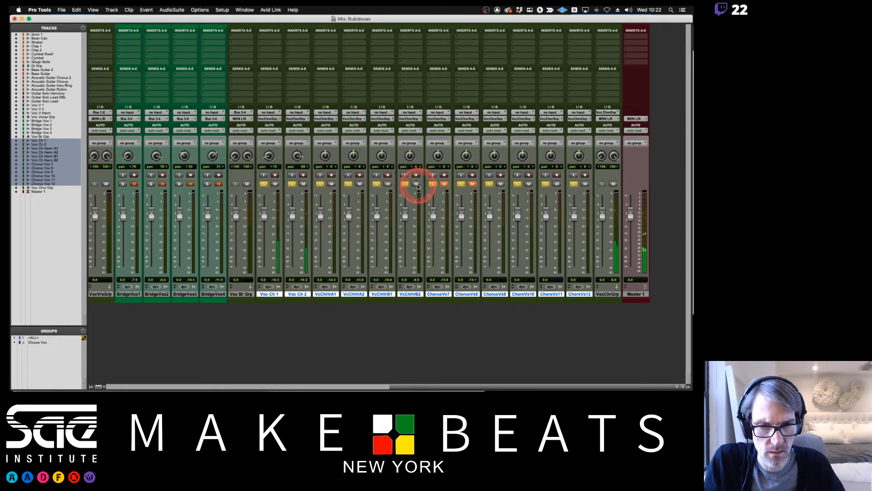
Mute the Harm A and B tracks in favour of Chorus Vox 7 and 8, and rename those two Voc Ch Harm C1 and C2.
left_click(331, 184)
left_click(444, 184)
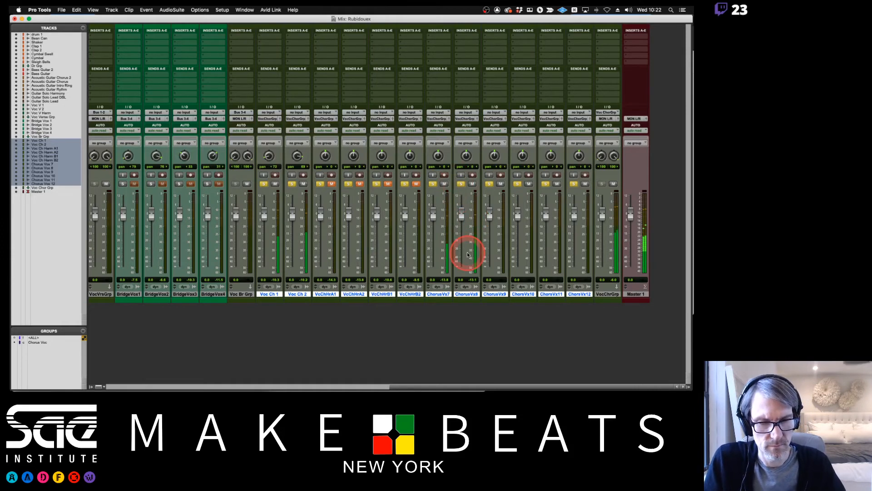
double_click(439, 295)
type("Voc Ch Harm ")
type("C1")
key("super+Right")
type("Voc Ch Harm ")
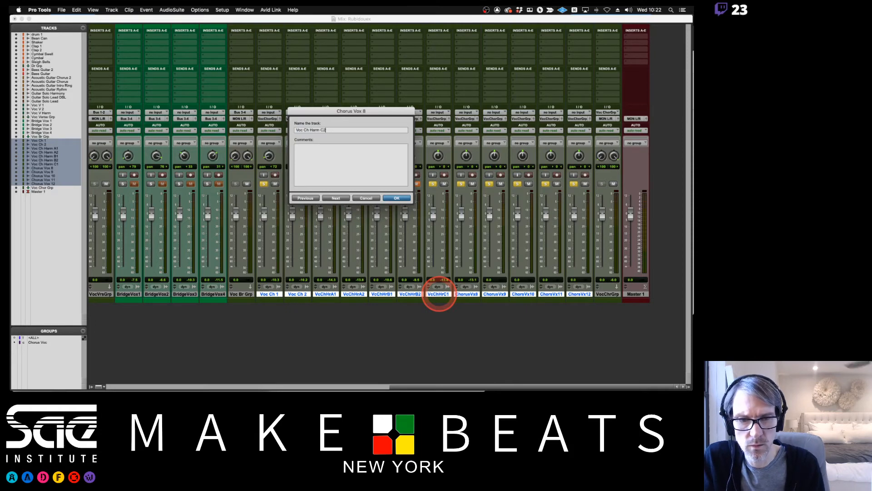
type("C2")
key("Return")
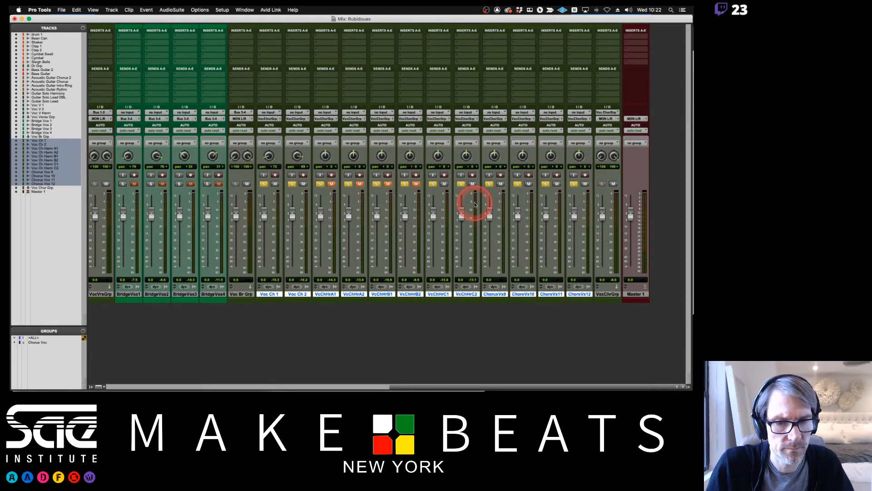
Play the chorus vocals from about bar 91, where the Chorus Vox 9 and 10 clips start, and check their levels in the mixer.
key("super+equal")
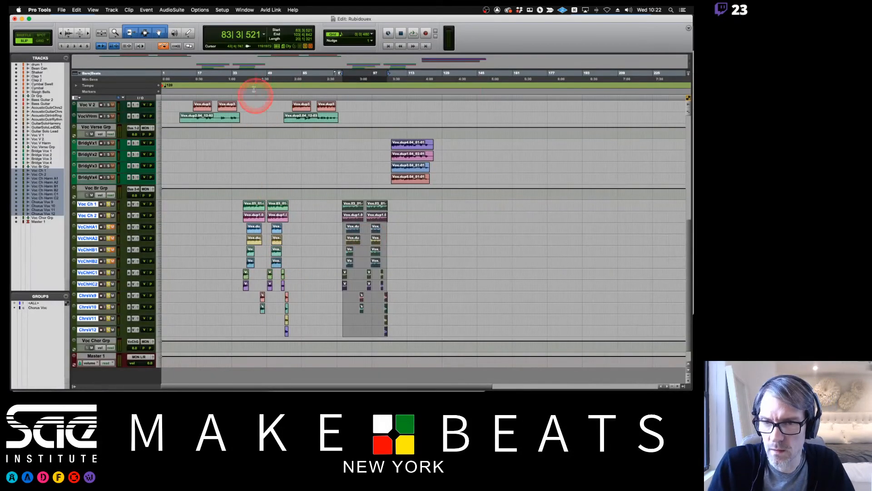
left_click(359, 77)
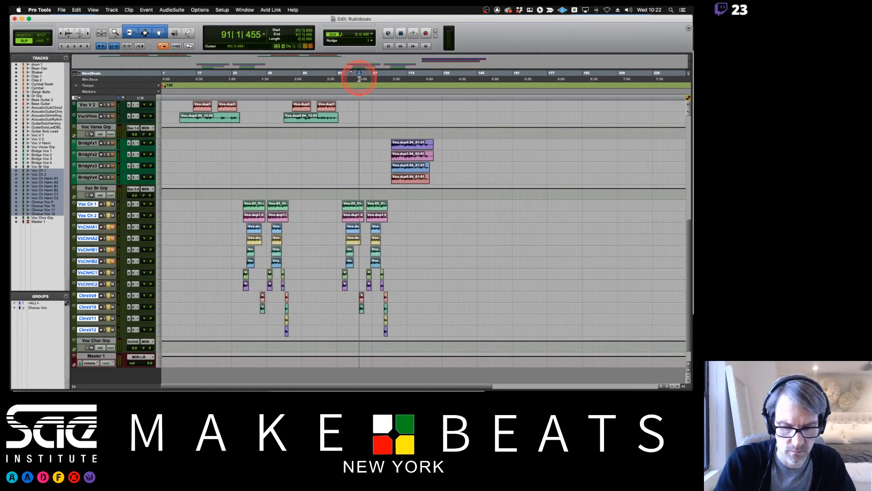
key("super+bracketright")
key("super+bracketright")
key("super+bracketright")
key("space")
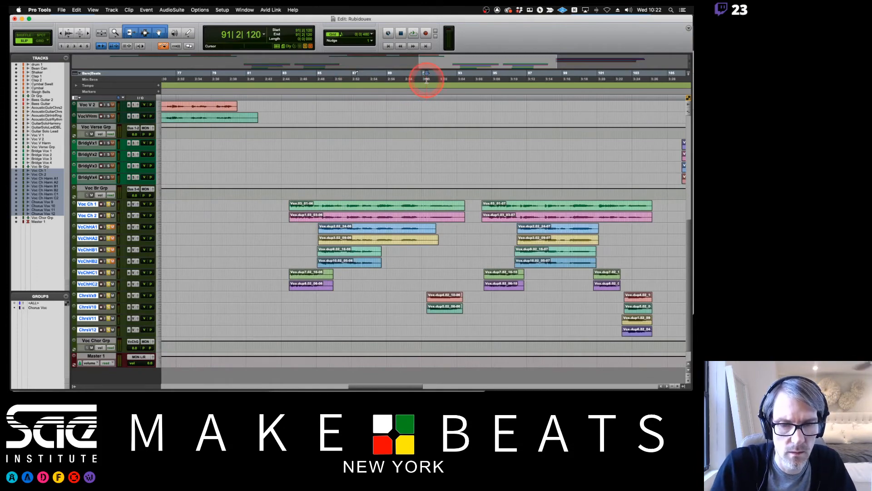
key("super+equal")
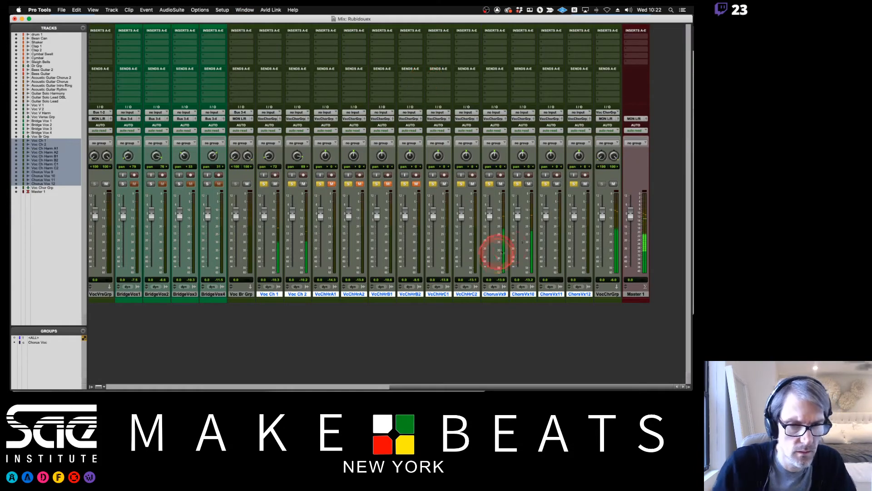
key("space")
Pan Chorus Vox 9 about 32 left and Chorus Vox 10 about 22 right, and widen Voc Ch 1 and Voc Ch 2 to nearly full width.
left_click_drag(495, 157, 494, 169)
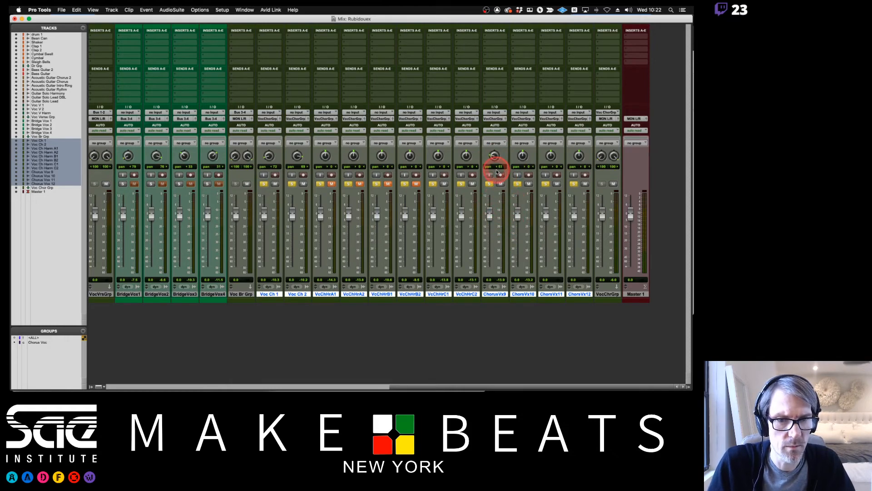
left_click_drag(269, 159, 296, 142)
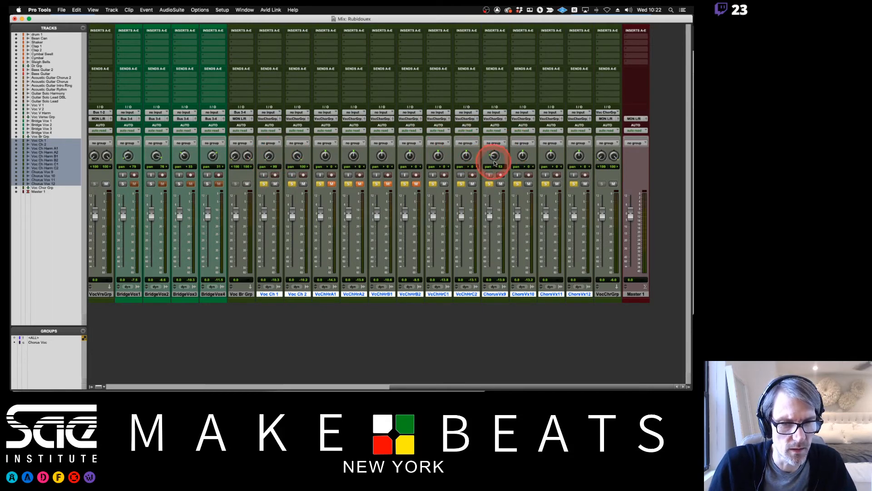
left_click_drag(521, 156, 522, 140)
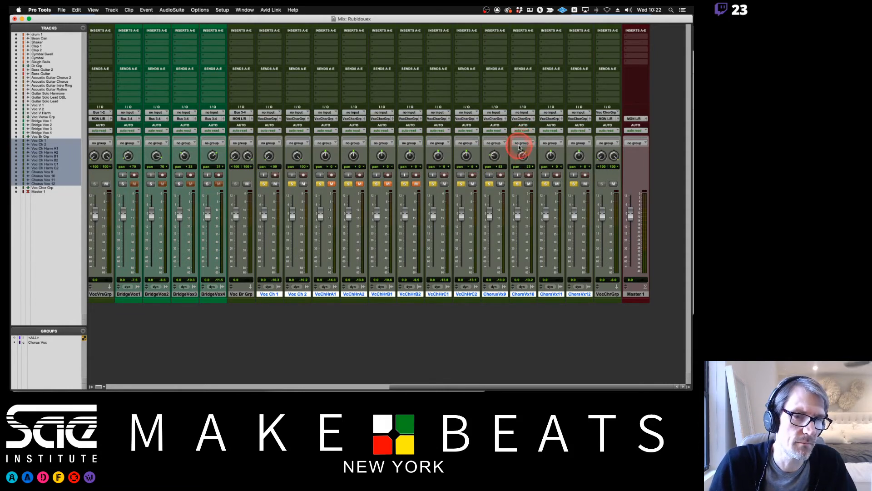
Pan Chorus Vox 9 and 10 to nearly hard left and hard right, and narrow Voc Ch 1 and 2 to about 29 left and 28 right.
left_click_drag(523, 152, 521, 112)
left_click_drag(497, 153, 490, 220)
left_click(270, 156, "alt")
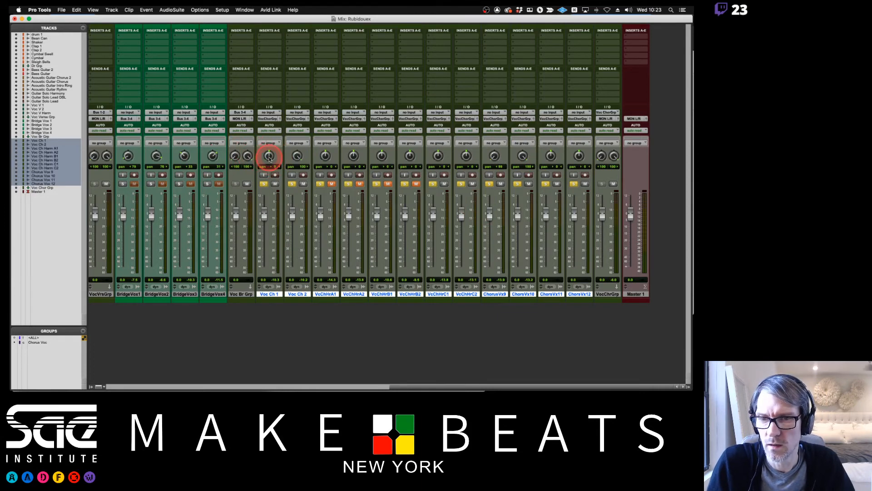
left_click_drag(269, 155, 298, 156)
left_click(296, 156, "alt")
Lower the Chorus Vox 9 and 10 levels to about -10.5 and -10.7 dB against playback.
key("space")
left_click_drag(490, 214, 520, 227)
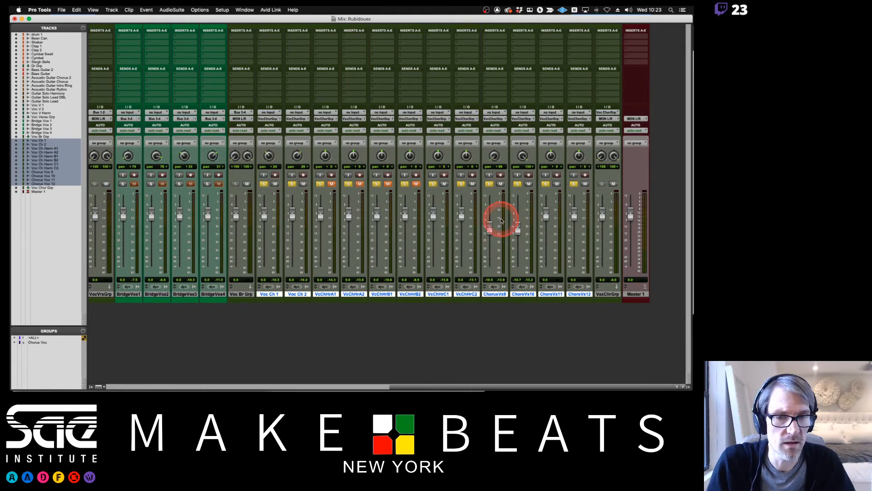
Rename Chorus Vox 9 and 10 as Voc Ch Harm D1 and Voc Ch Harm D2.
double_click(496, 294)
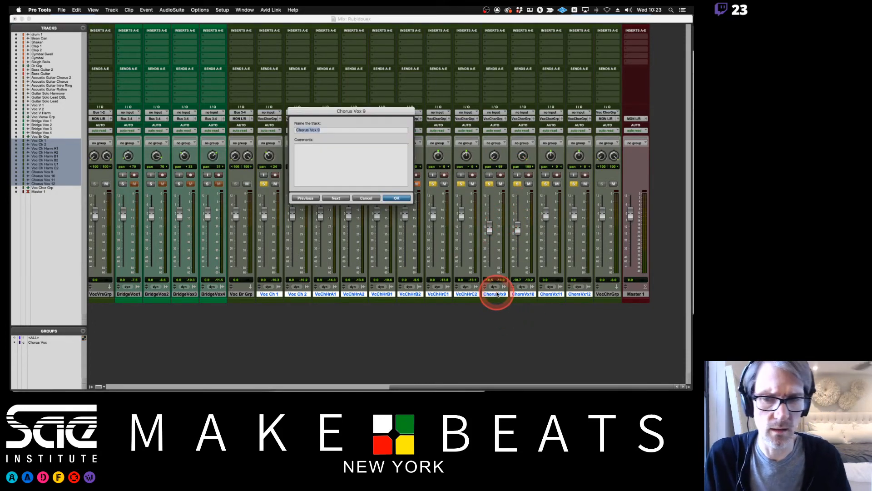
type("Voc Ch Harm D2")
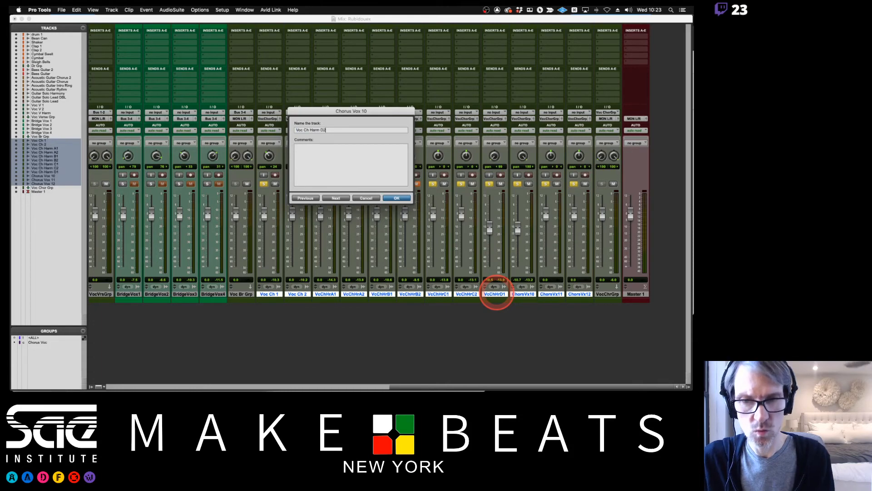
key("Return")
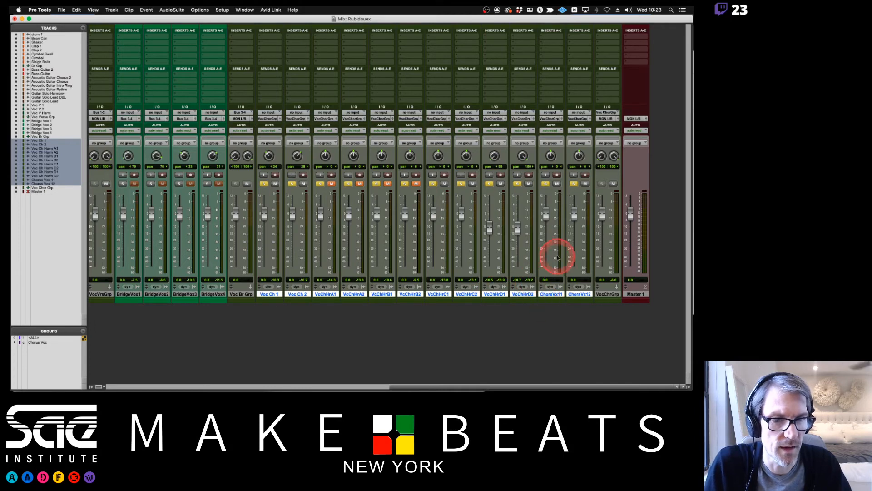
Pan Chorus Vox 11 about 64 left and Chorus Vox 12 about 63 right.
left_click_drag(552, 181, 554, 200)
left_click_drag(580, 159, 575, 123)
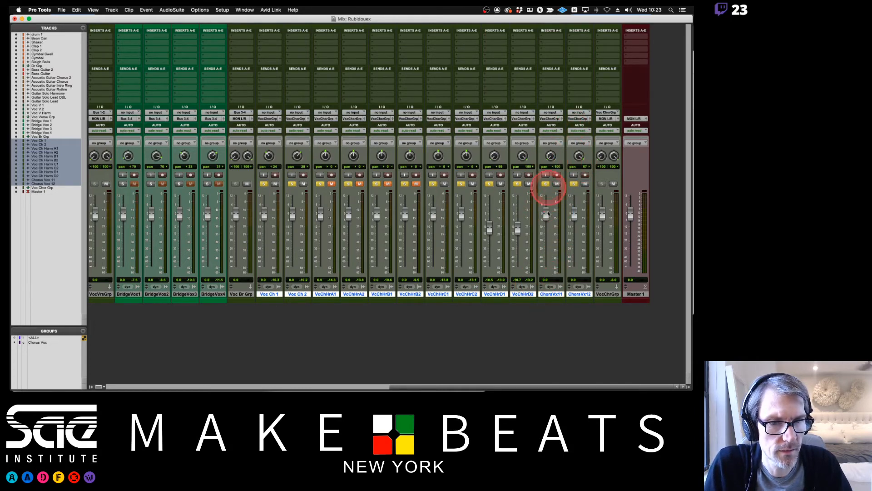
left_click_drag(554, 160, 581, 167)
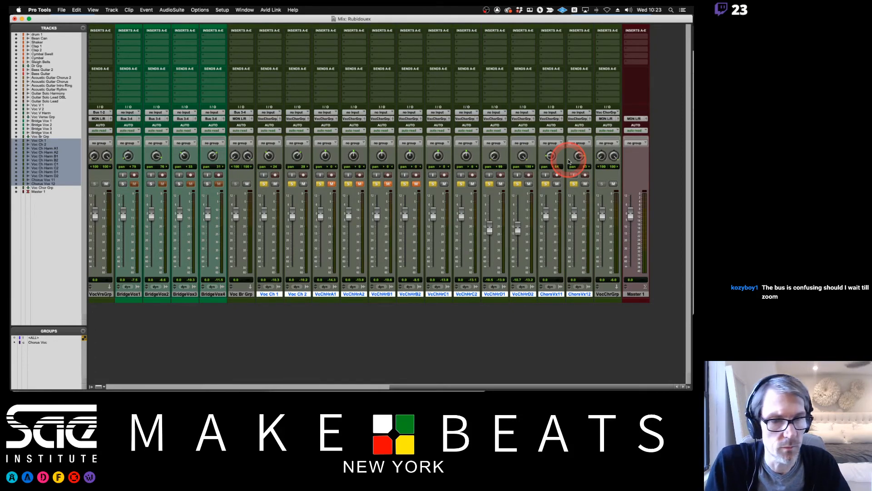
Rename Chorus Vox 11 and 12 as Voc Ch Harm E1 and Voc Ch Harm E2.
double_click(553, 294)
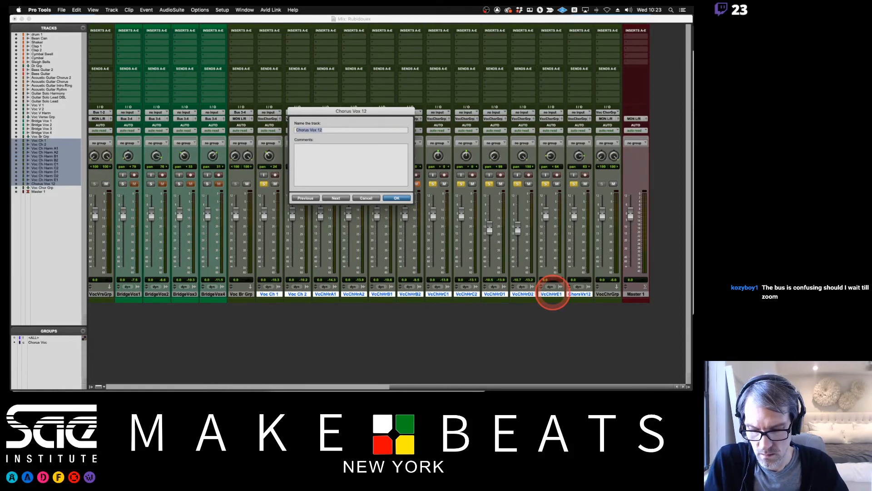
type("Voc Ch Harm ")
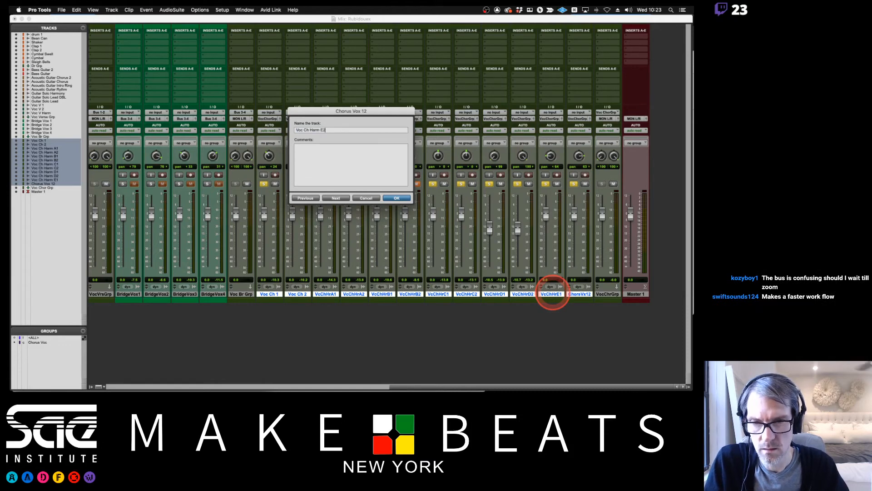
type("E2")
key("Return")
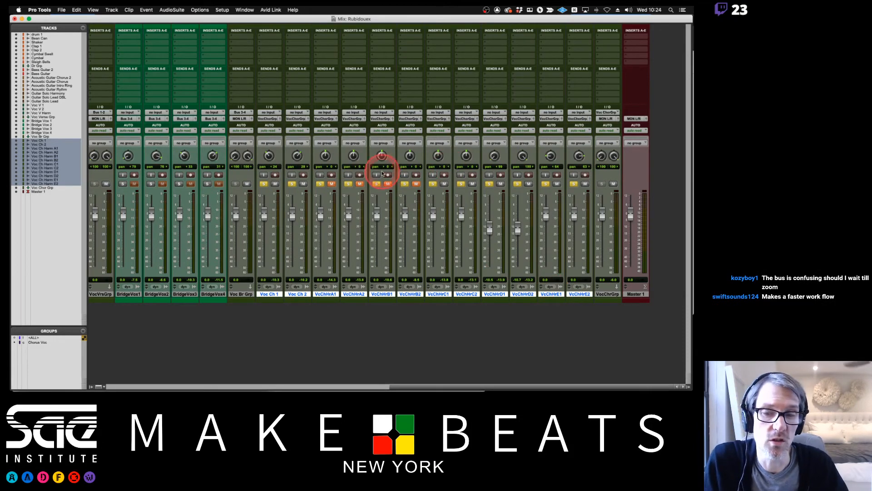
Unmute the Voc Ch Harm A and B tracks and play the chorus vocals.
left_click(359, 184)
left_click(388, 184)
left_click(417, 183)
key("space")
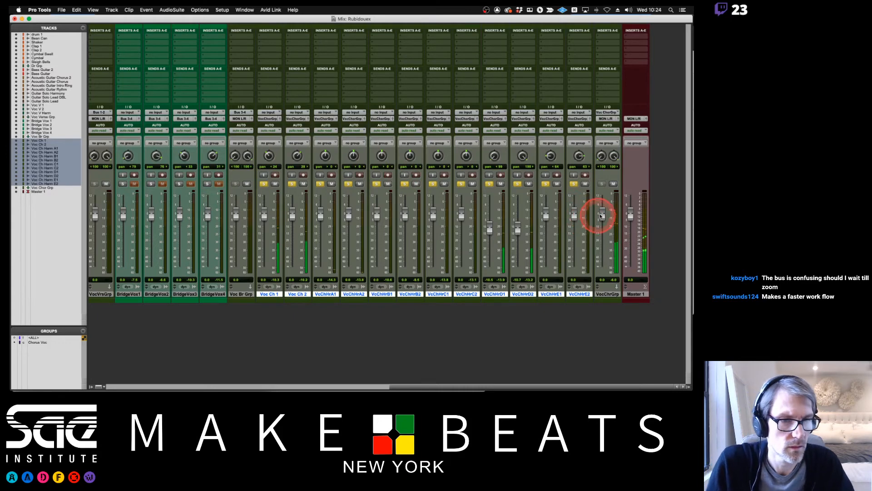
Play the chorus from about bar 102 and lower Voc Ch Harm E1 and E2 to about -6.7 and -7.3 dB.
key("super+equal")
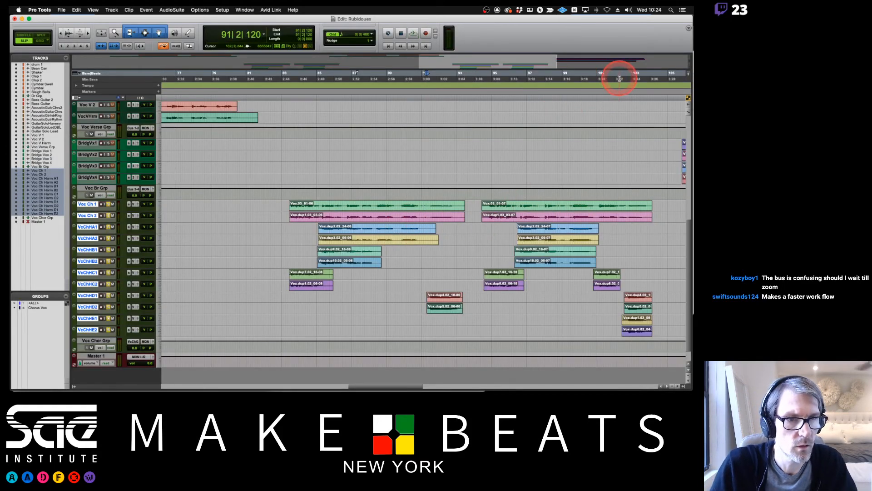
key("super+equal")
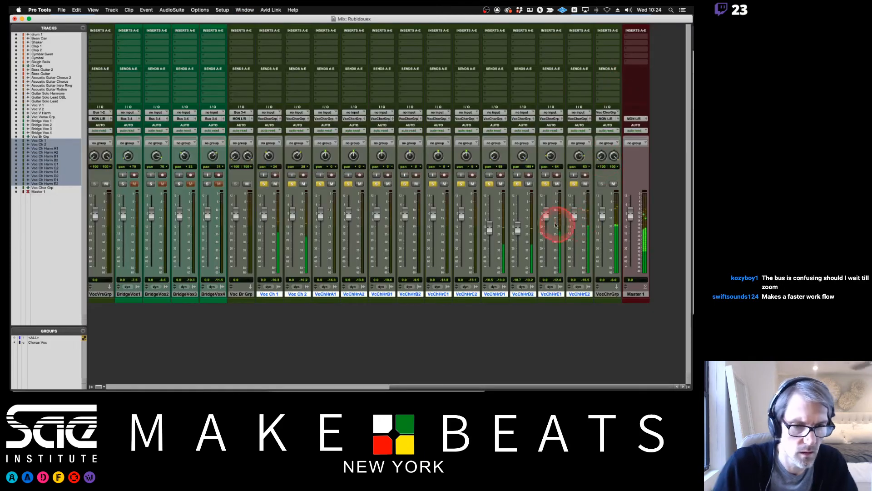
left_click_drag(547, 214, 573, 225)
key("super+equal")
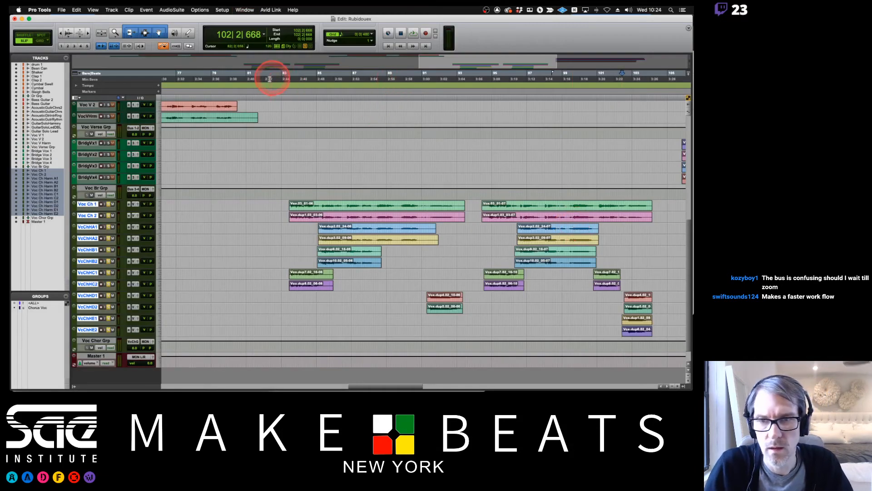
key("super+equal")
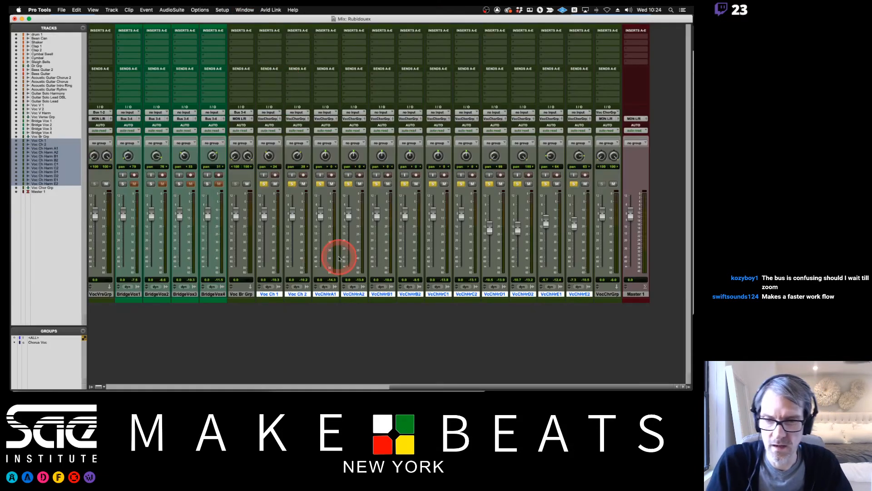
Reset the levels of the Voc Ch Harm D1, D2, E1 and E2 tracks to 0.0 dB.
left_click(573, 223, "alt")
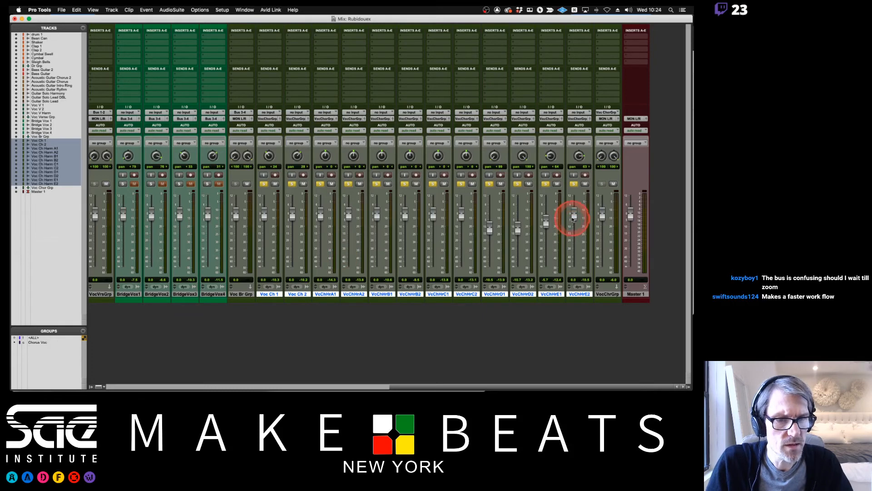
left_click(547, 221, "alt")
left_click(519, 229, "alt")
left_click(490, 228, "alt")
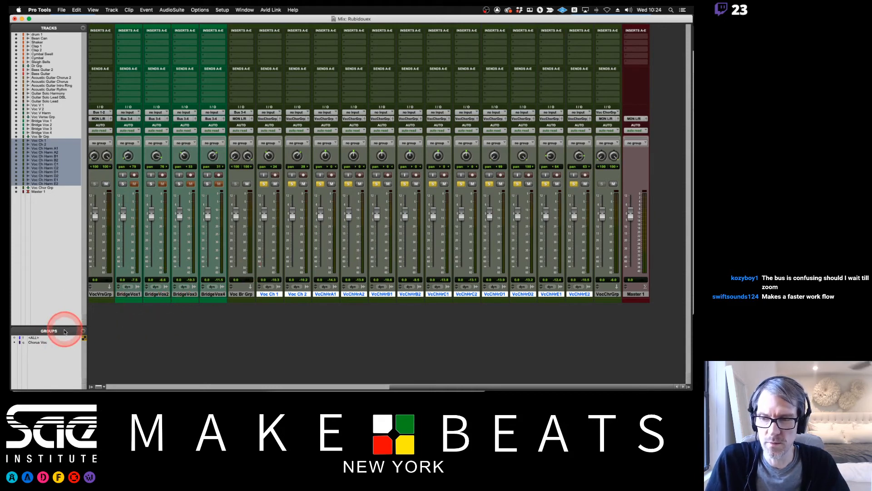
Group Voc Ch Harm A1 and A2 as a Mix/Edit group named Voc Harm A with ID 2a.
left_click(297, 294, "alt")
left_click(326, 294)
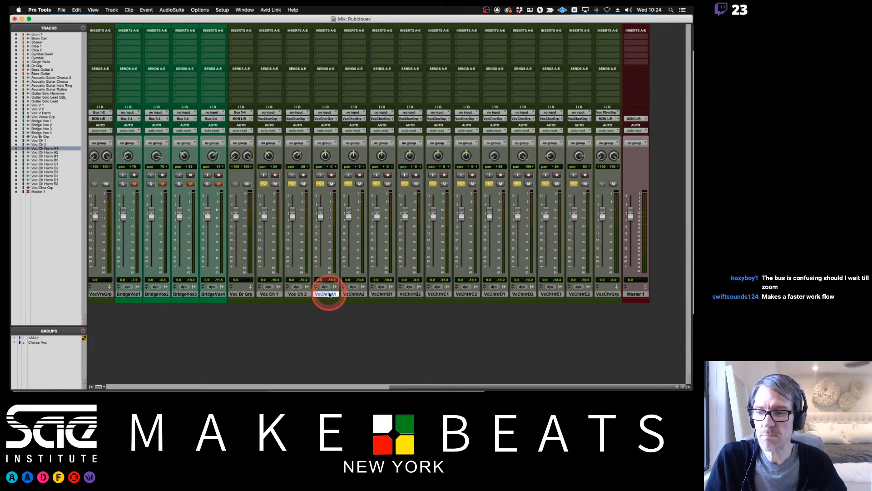
left_click(353, 294, "shift")
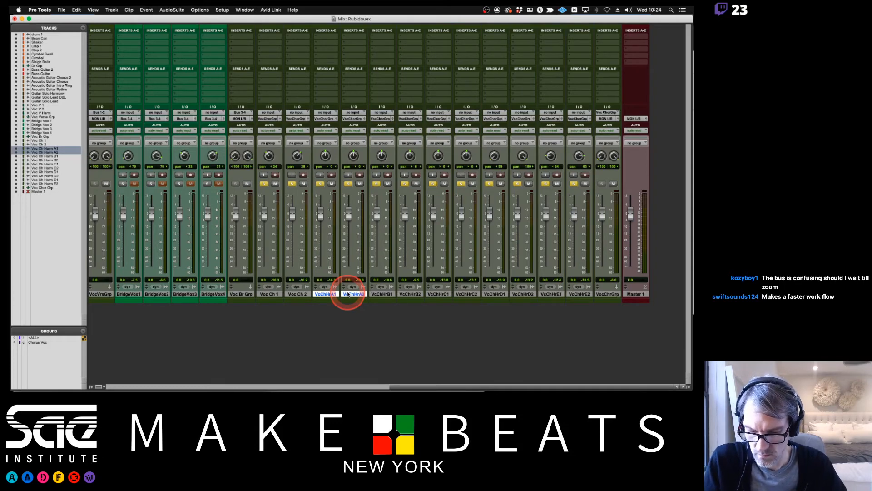
key("super+g")
left_click(370, 80)
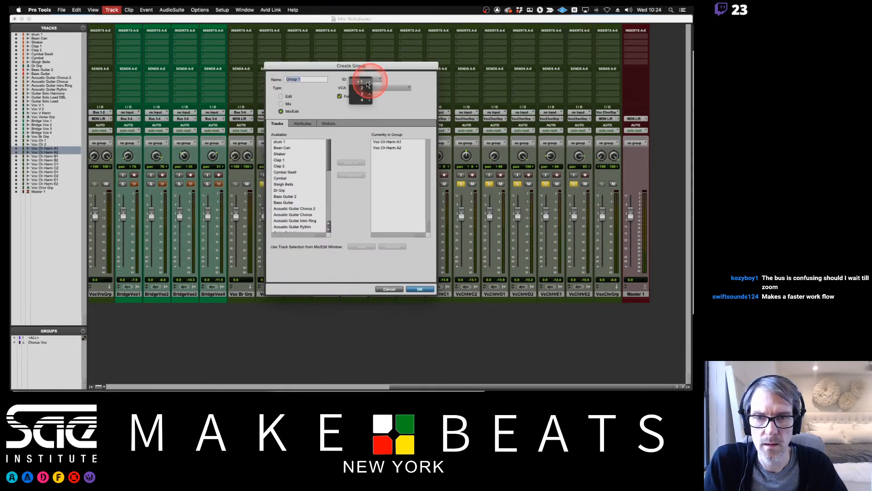
left_click(377, 84)
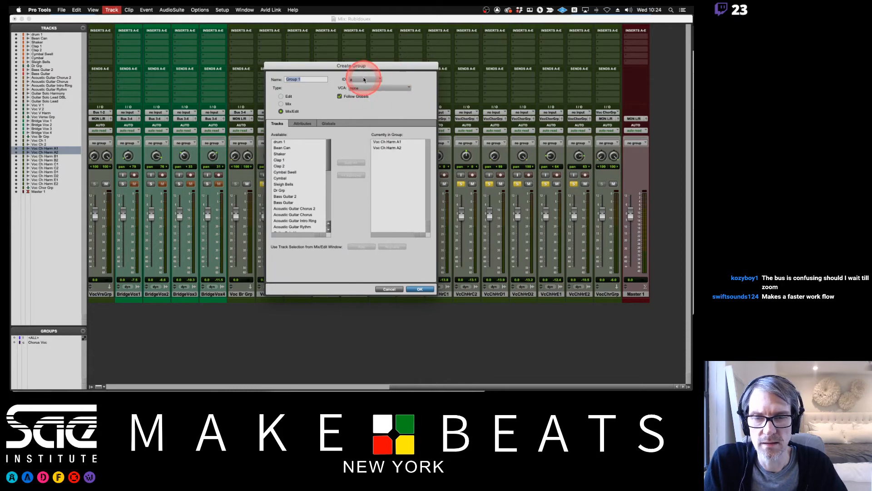
left_click_drag(376, 67, 485, 46)
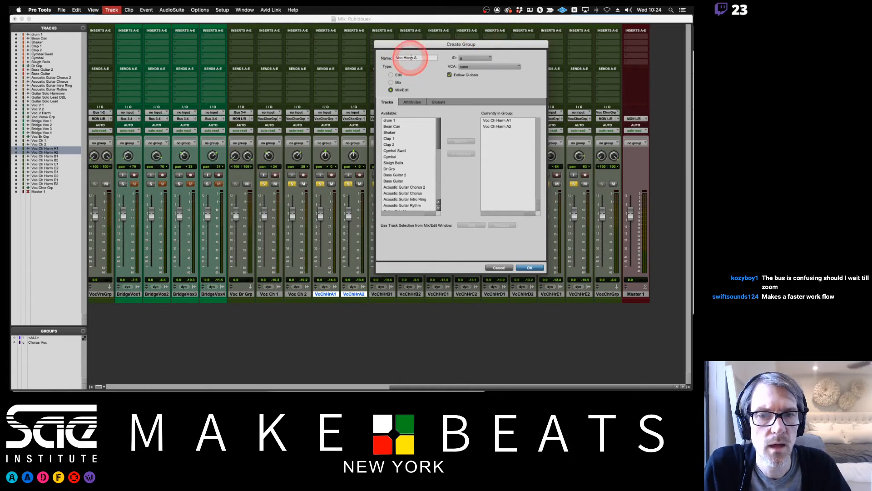
left_click_drag(416, 58, 387, 59)
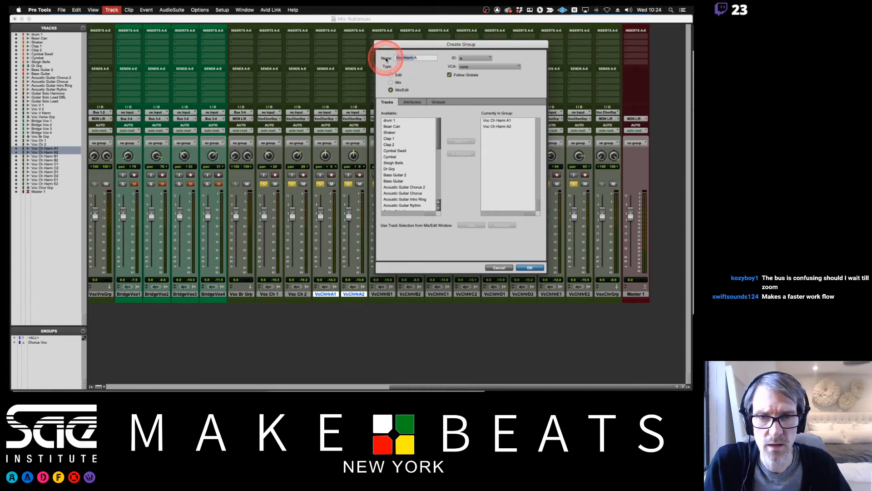
left_click(475, 59)
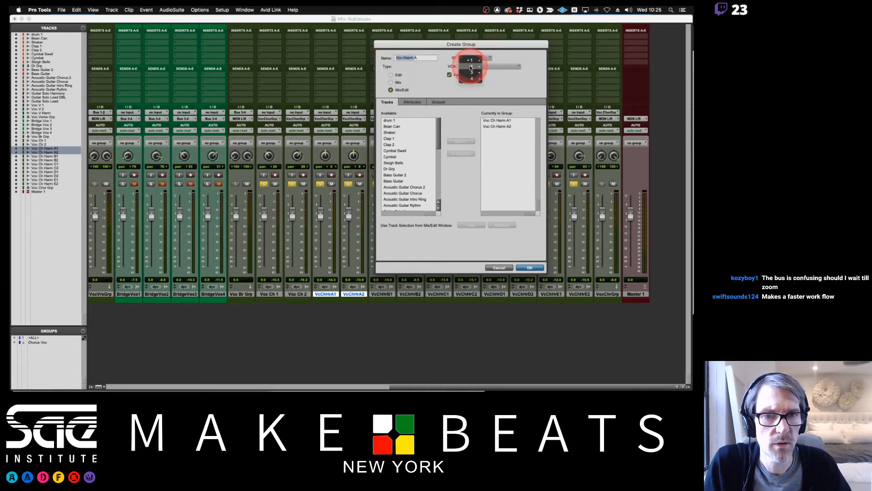
left_click(492, 67)
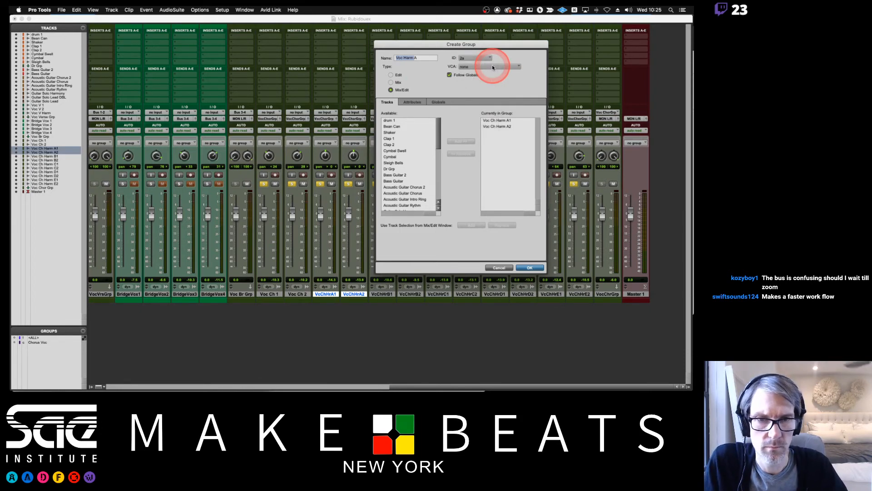
key("Return")
Group Voc Ch Harm B1 and B2 as a Mix/Edit group named Voc Harm B with ID 2b.
left_click(382, 294)
left_click(406, 294, "shift")
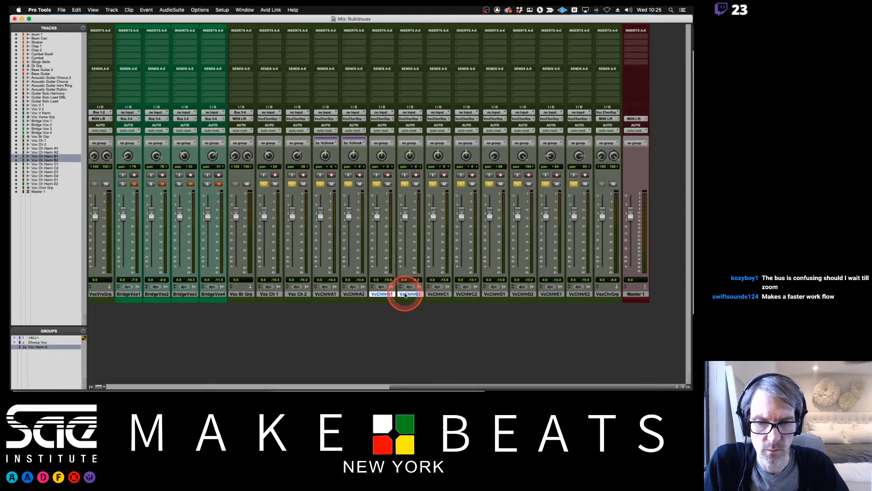
key("super+g")
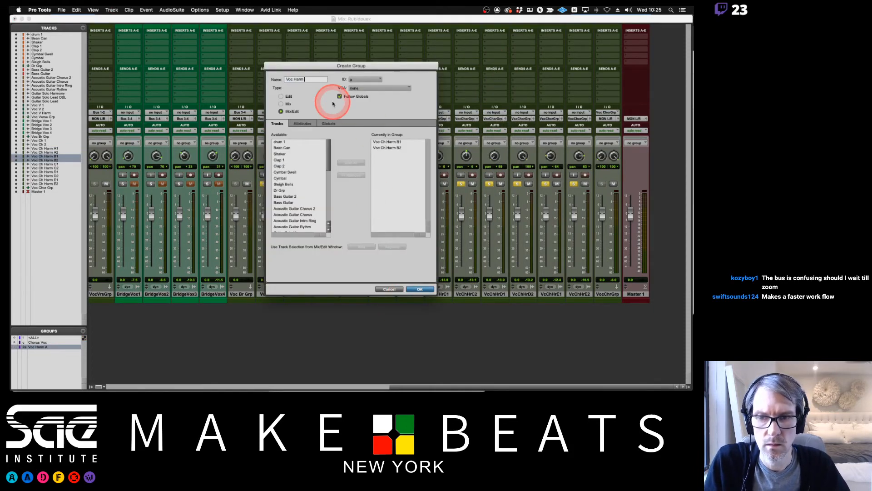
left_click(364, 80)
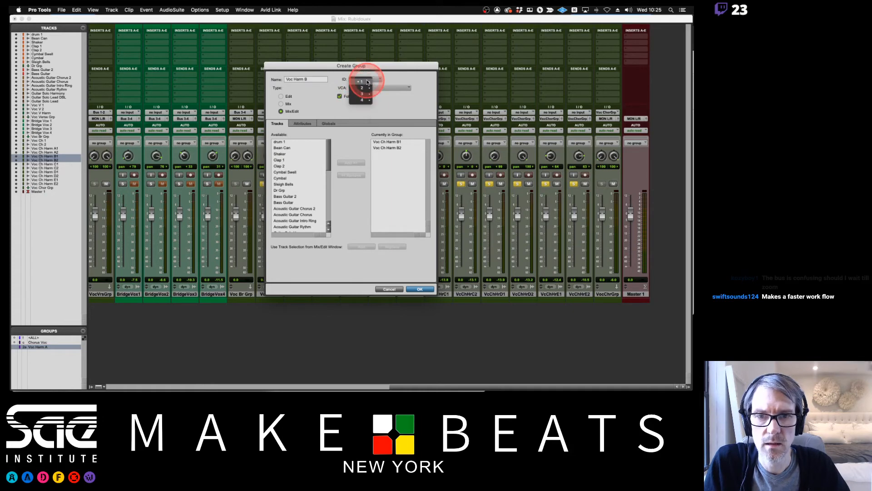
left_click(381, 97)
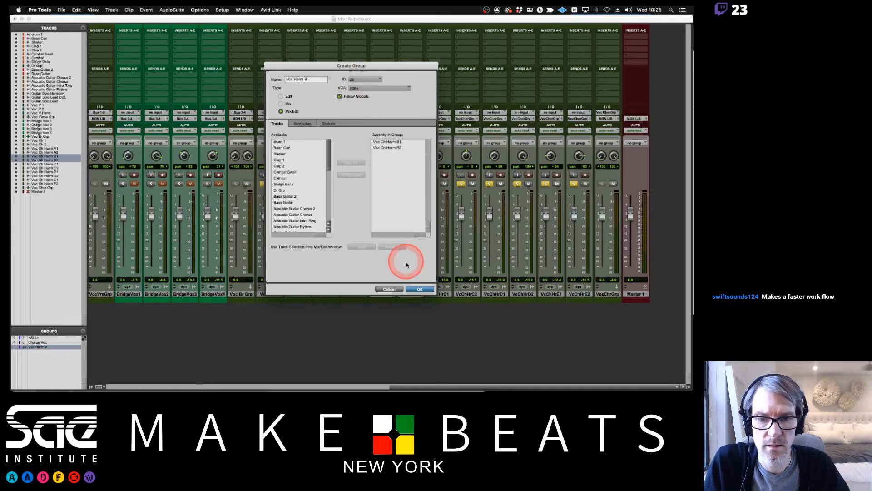
left_click(416, 289)
Group Voc Ch Harm C1 and C2 as a Mix/Edit group named Voc Harm C with ID 2c.
left_click(437, 294)
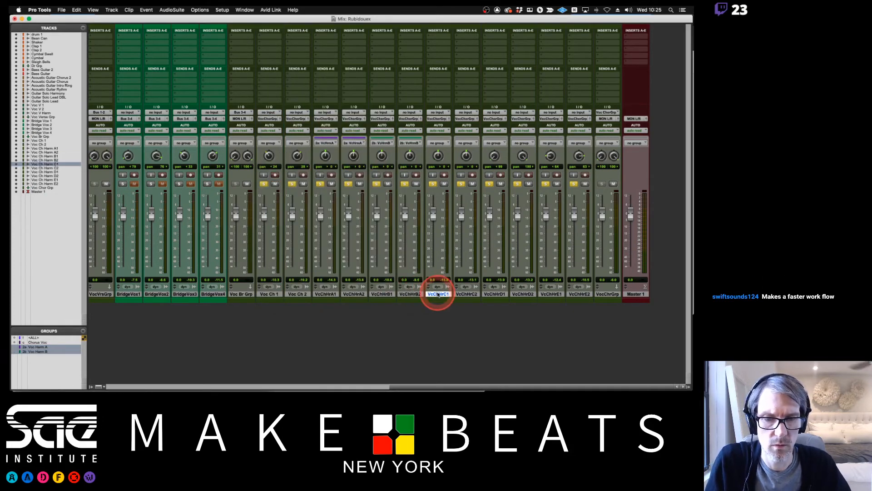
left_click(467, 295, "shift")
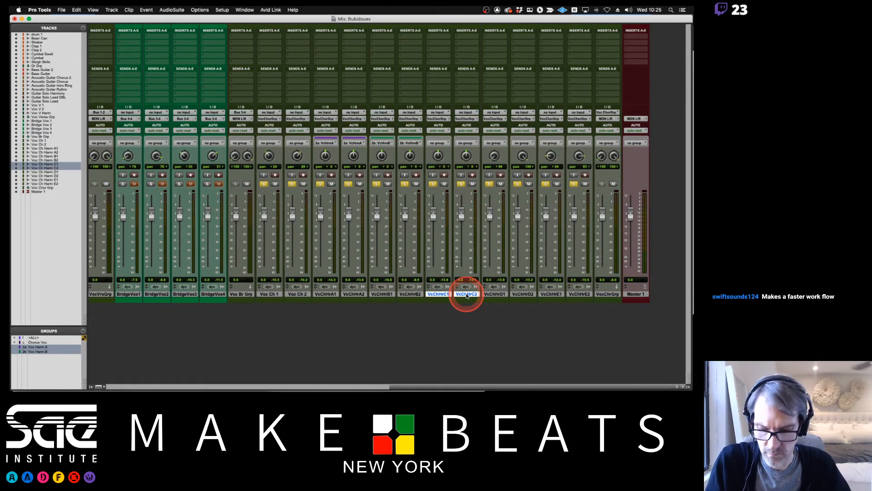
key("super+g")
type("Voc Harm")
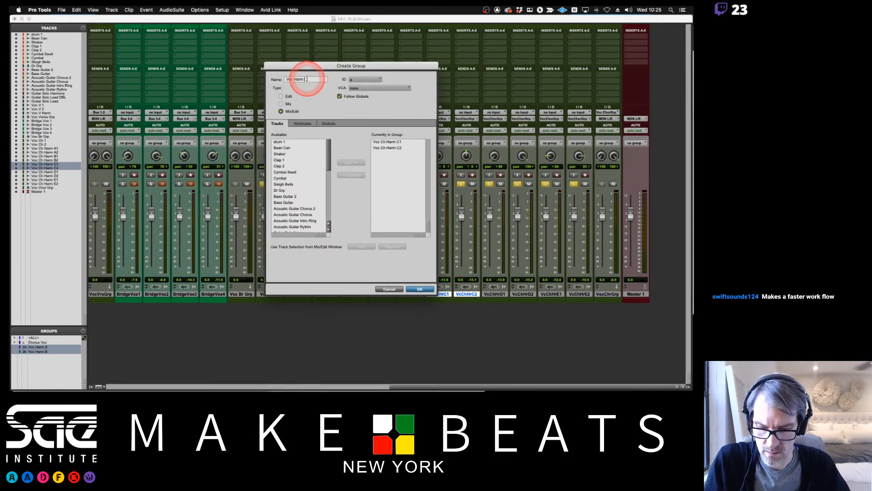
type("C")
left_click(366, 79)
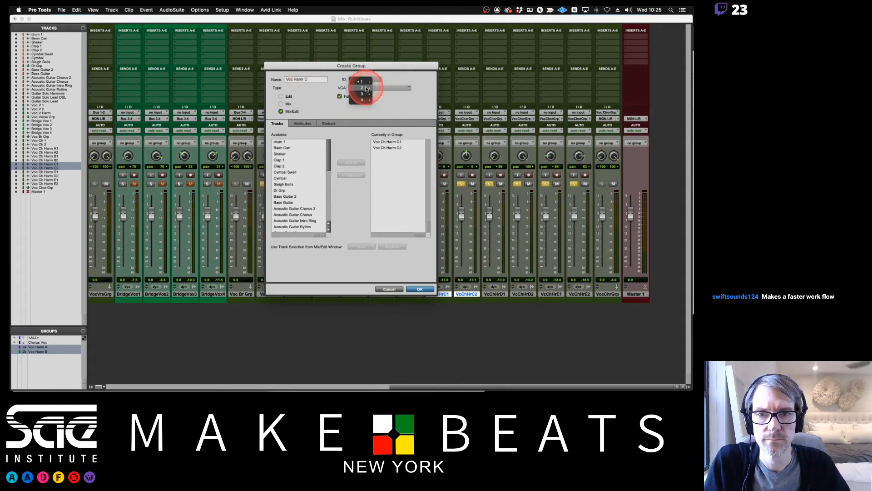
left_click(381, 98)
key("Return")
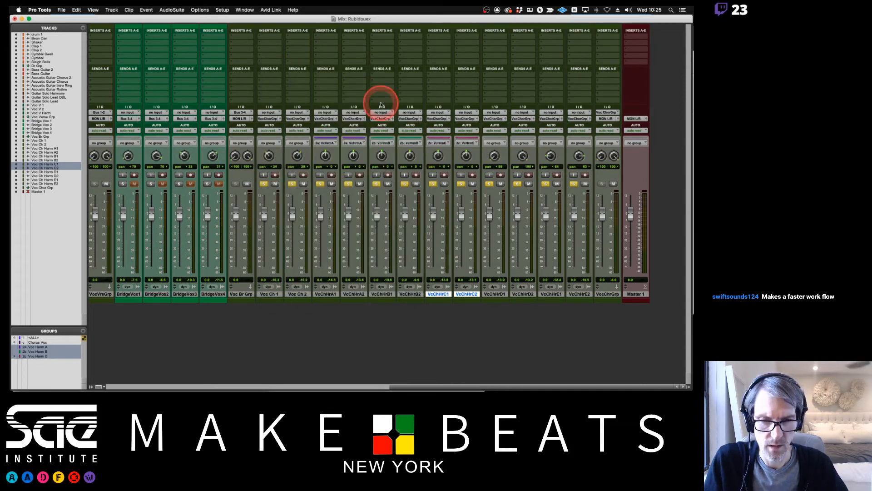
Group Voc Ch Harm D1 and D2 as a Mix/Edit group named Voc Harm D with ID 2d.
left_click(495, 294)
left_click(522, 294, "shift")
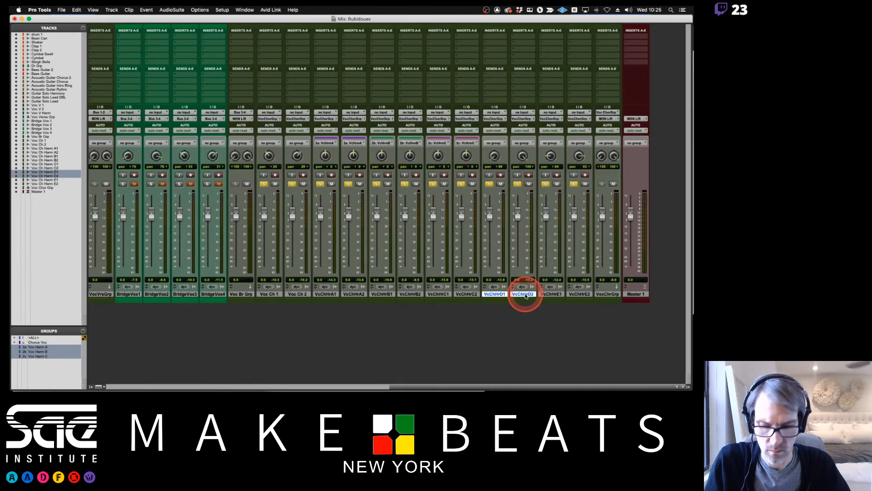
key("super+g")
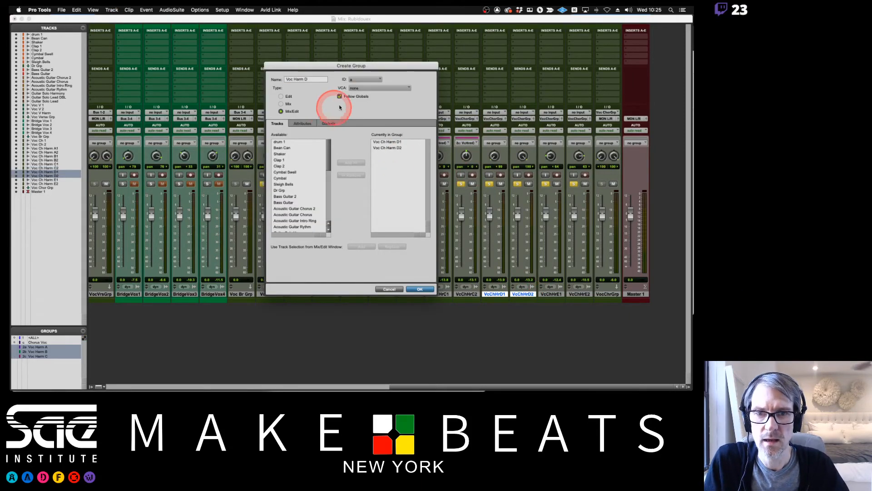
left_click(365, 79)
mouse_move(372, 89)
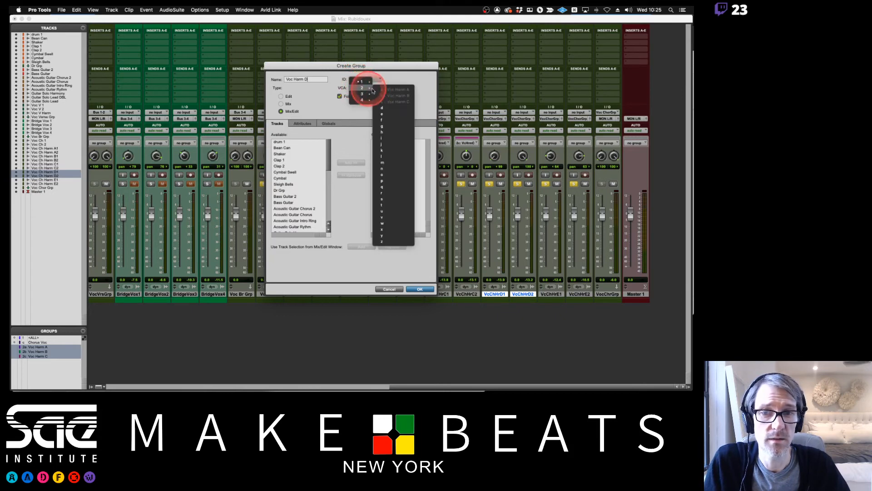
left_click(382, 108)
left_click(511, 296)
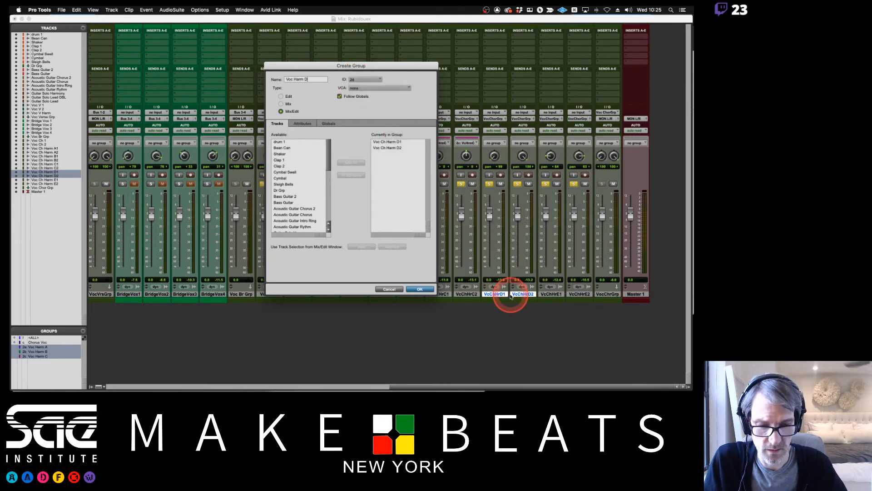
key("Return")
Group Voc Ch Harm E1 and E2 as a Mix/Edit group named Voc Harm E with ID 2e.
left_click(551, 294)
left_click(583, 295, "shift")
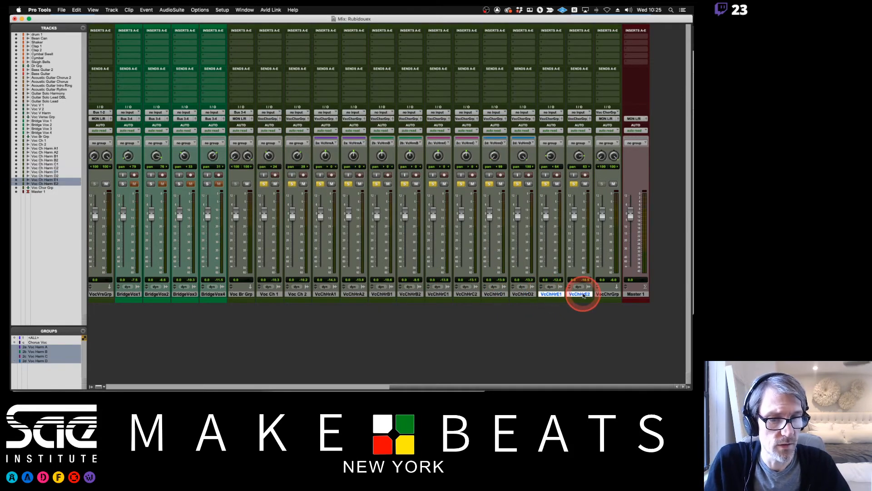
key("super+g")
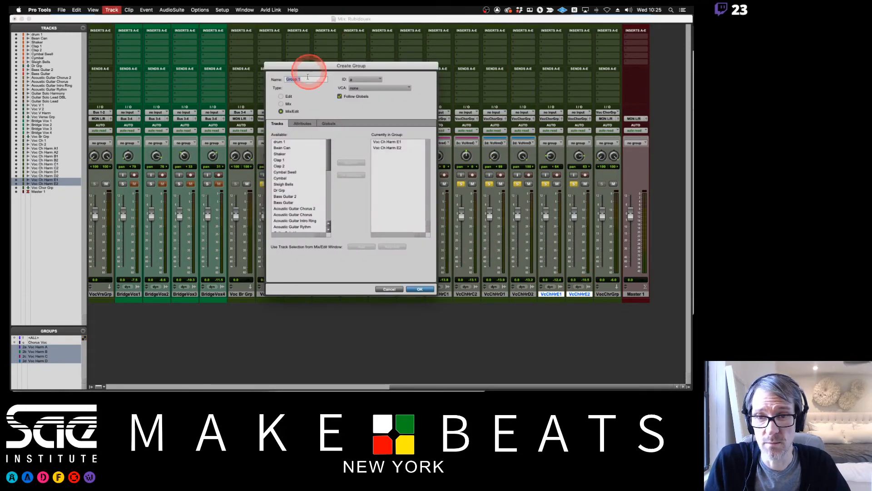
type("Voc Harm")
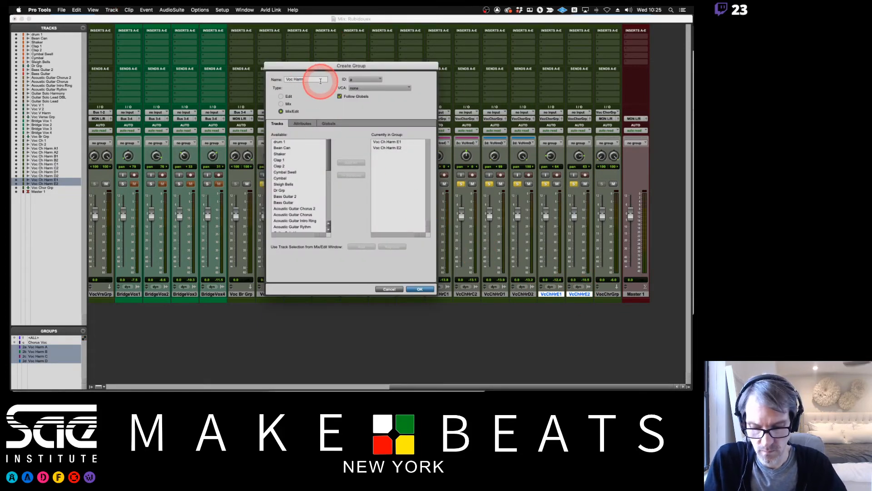
type(" E")
left_click(366, 80)
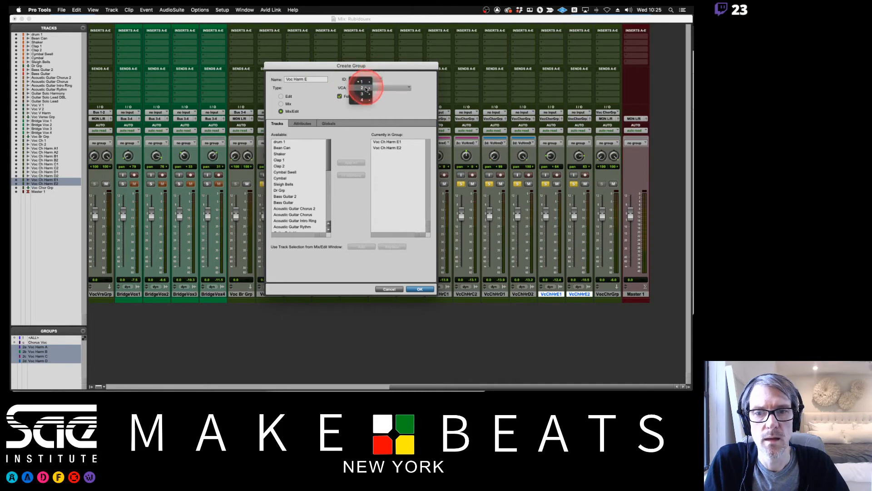
mouse_move(363, 88)
left_click(383, 113)
left_click(418, 289)
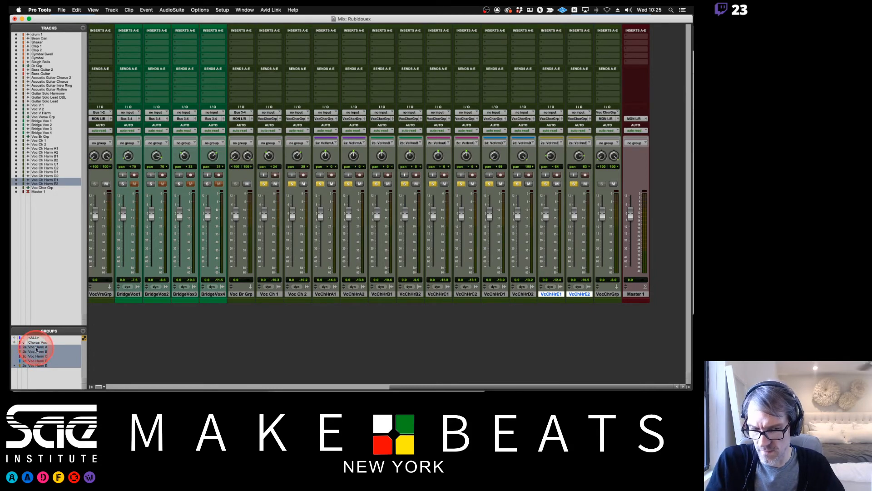
Turn the Voc Harm A group off and on again, and lower its linked faders to about -8.9 dB.
left_click(34, 347)
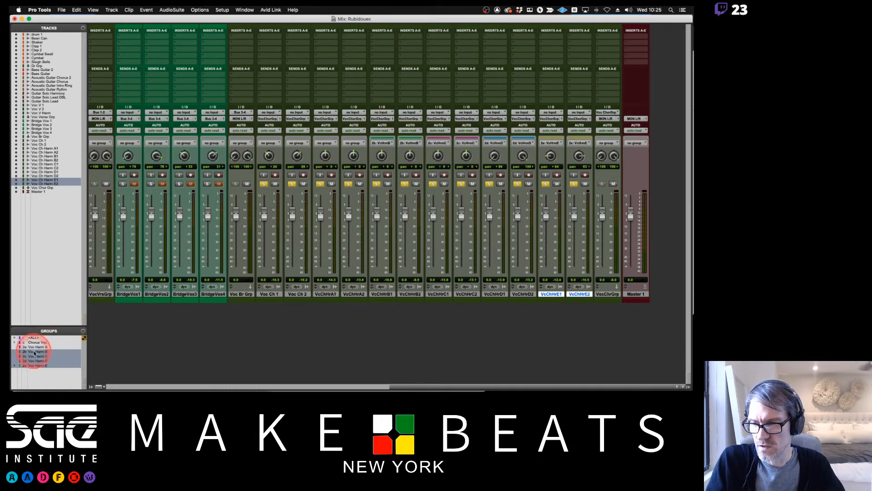
left_click(34, 347)
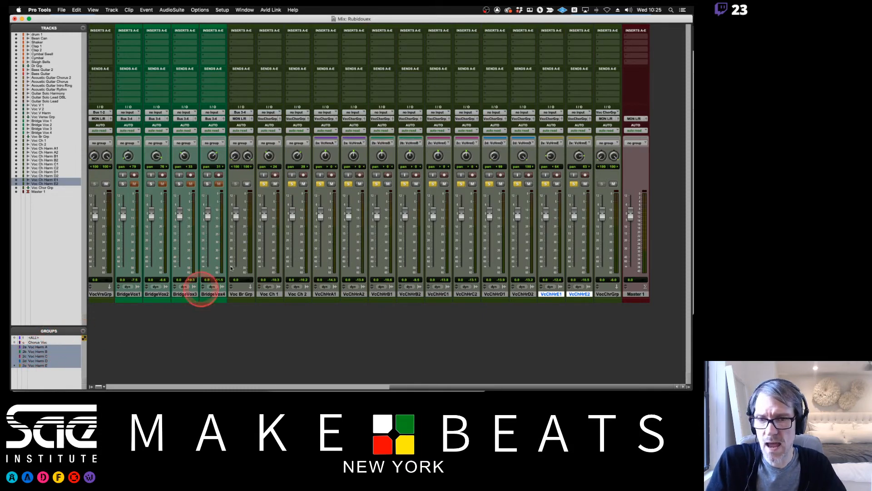
left_click_drag(320, 211, 319, 227)
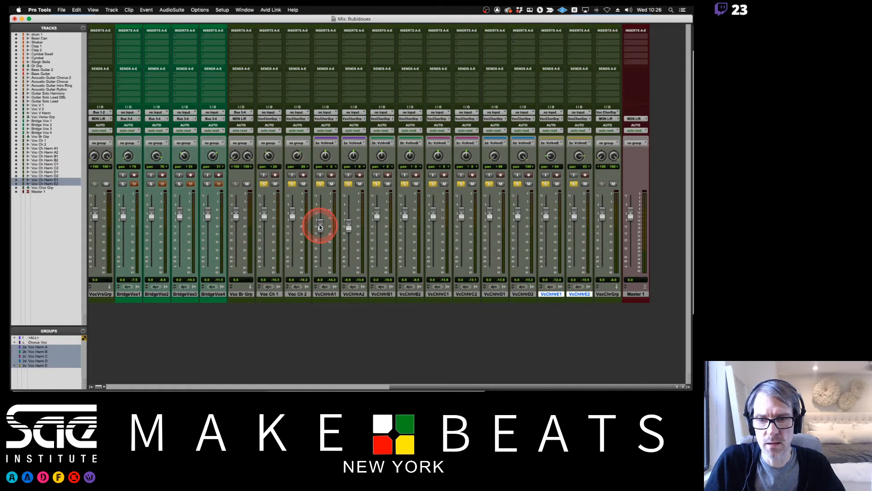
Suspend all groups and select the chorus harmony tracks in turn from Voc Ch Harm A1 through E2.
key("super+shift+g")
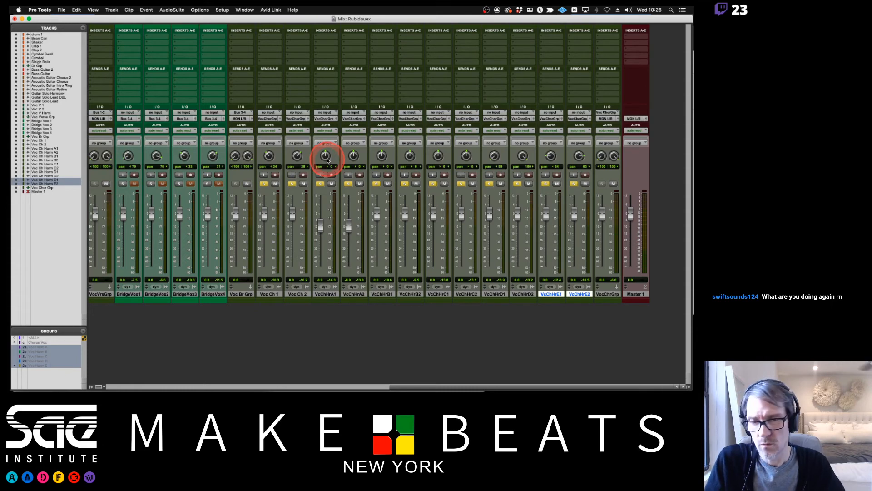
left_click(332, 294)
left_click(353, 294)
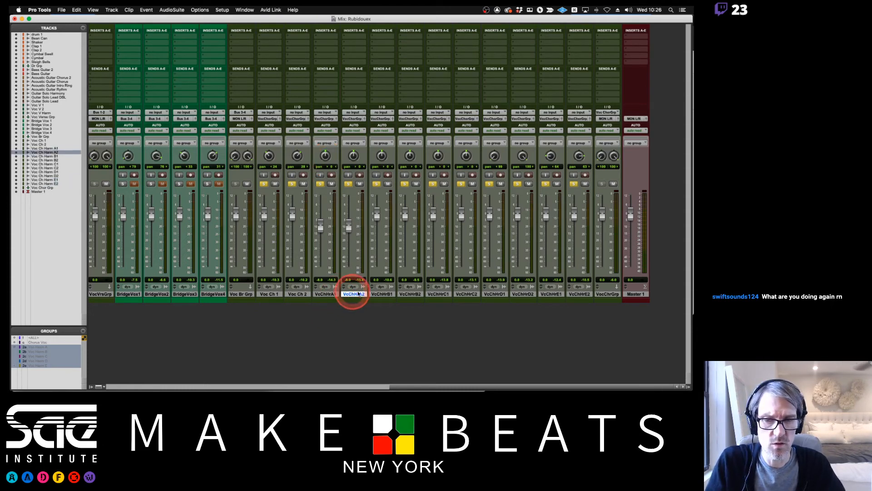
left_click(382, 294)
left_click(409, 294)
left_click(438, 294)
left_click(466, 295)
left_click(495, 294)
left_click(522, 294)
left_click(552, 294)
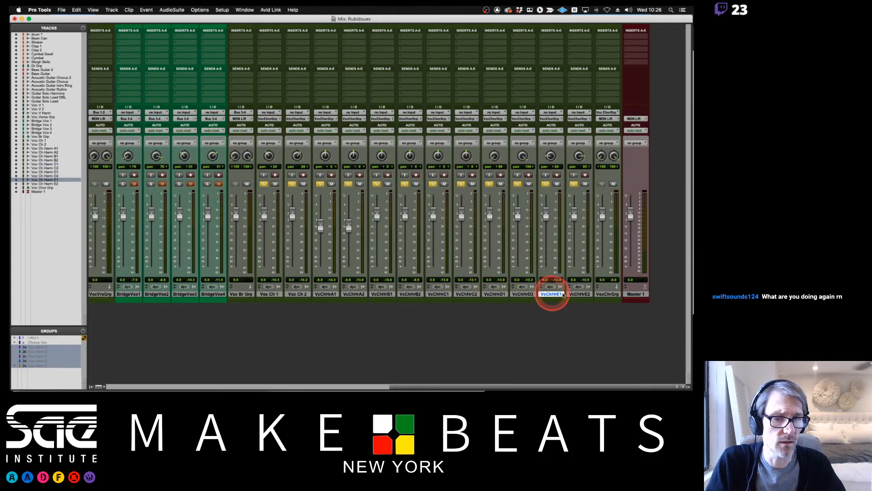
left_click(578, 294, "shift")
Pan Voc Ch Harm A1 and A2 to opposite extremes, and spread the B and C harmony pairs to opposite sides.
left_click_drag(323, 157, 324, 170)
left_click(353, 156)
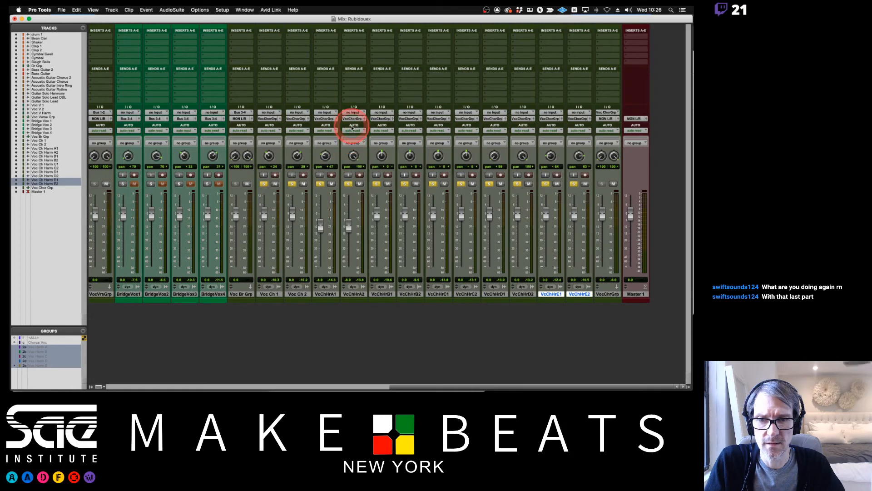
left_click_drag(321, 155, 323, 172)
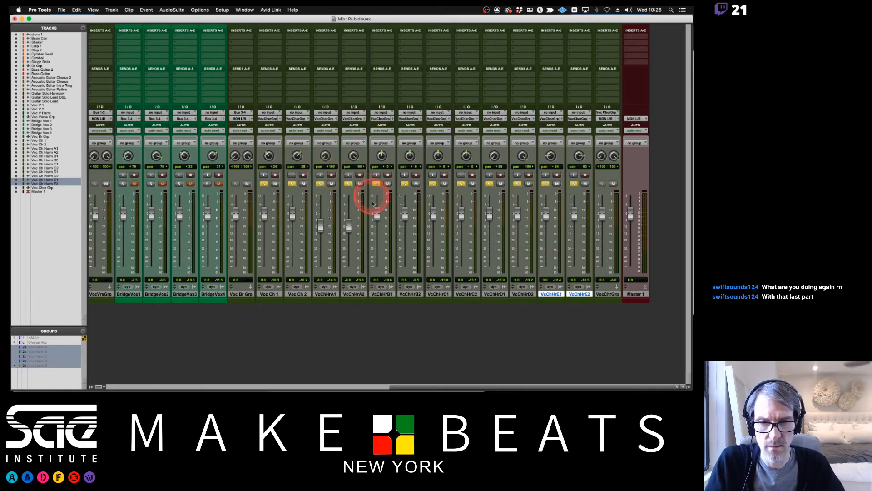
left_click_drag(383, 156, 438, 157)
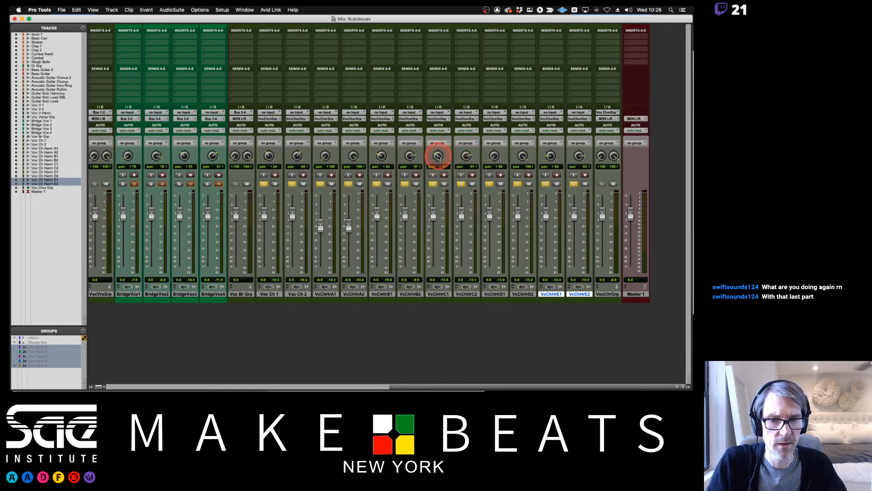
Reactivate the groups and lower the Voc Harm A faders to about -10.2 dB and Voc Harm B to about -5.4 dB.
key("super+shift+g")
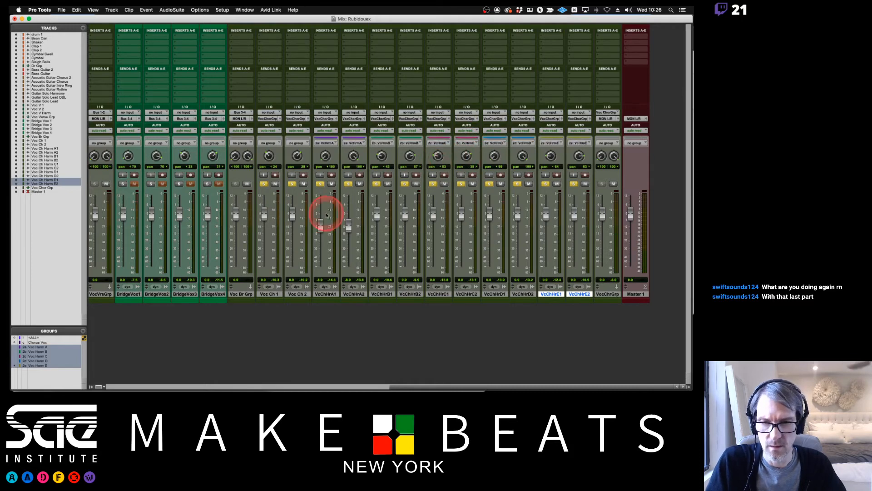
left_click_drag(320, 227, 321, 228)
left_click_drag(377, 213, 377, 221)
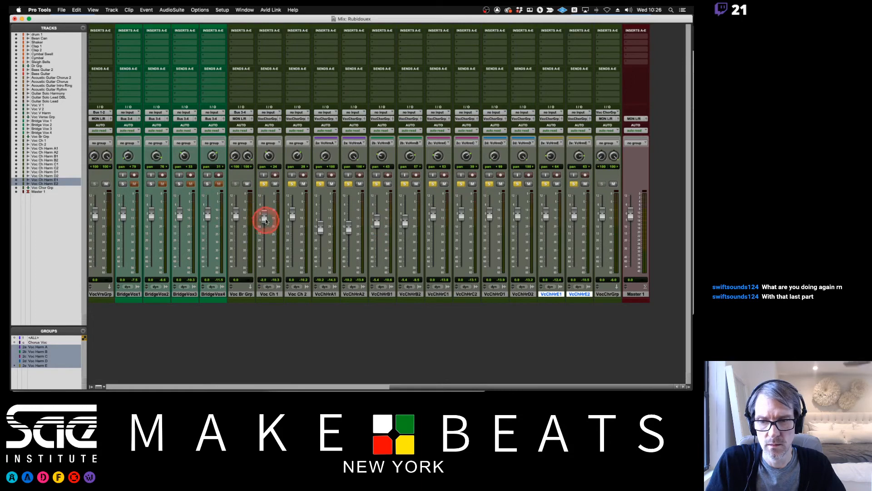
Start creating a new group from the Voc Ch 1 and Voc Ch 2 tracks.
left_click(269, 294)
left_click(300, 294, "shift")
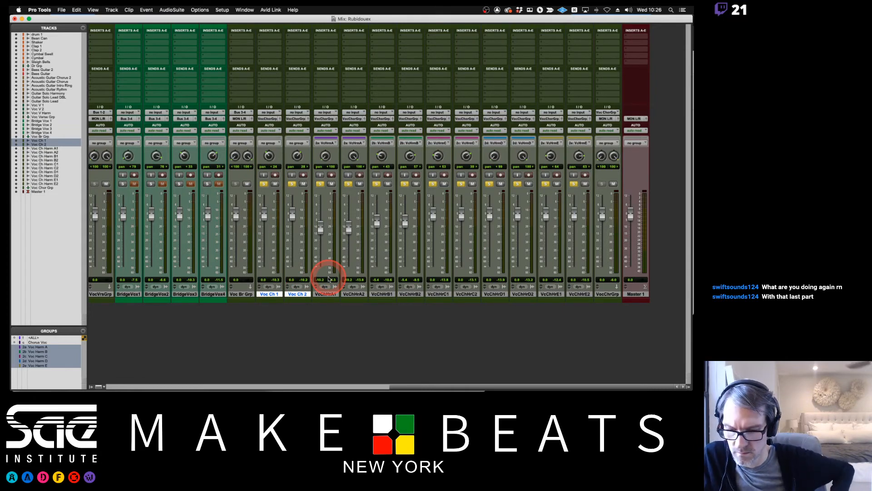
key("super+g")
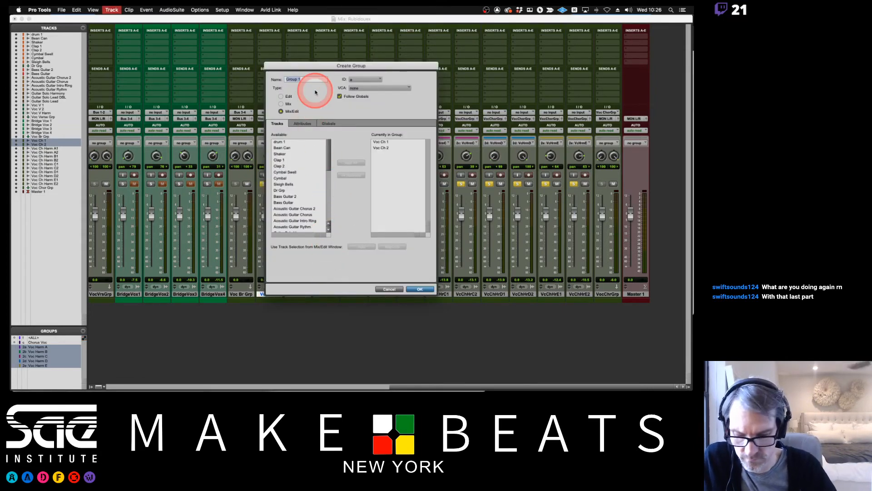
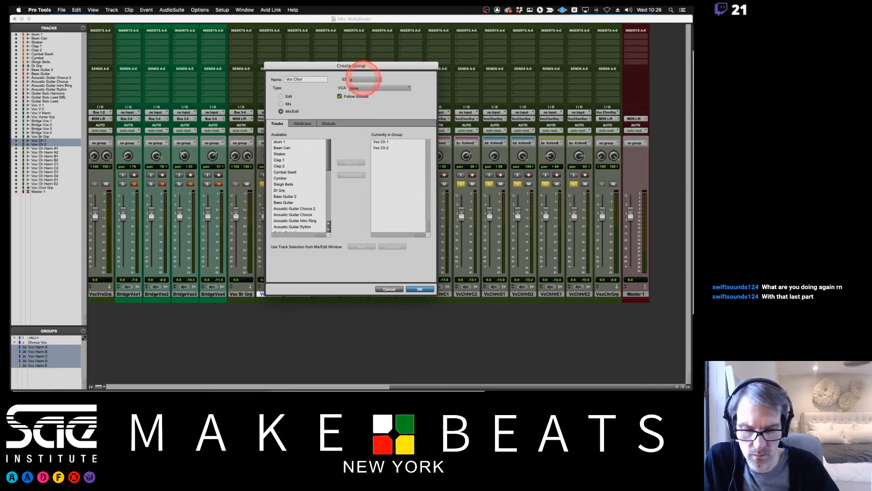
Assign ID f in bank 2 to the Voc Chor group and finish creating it.
left_click(363, 79)
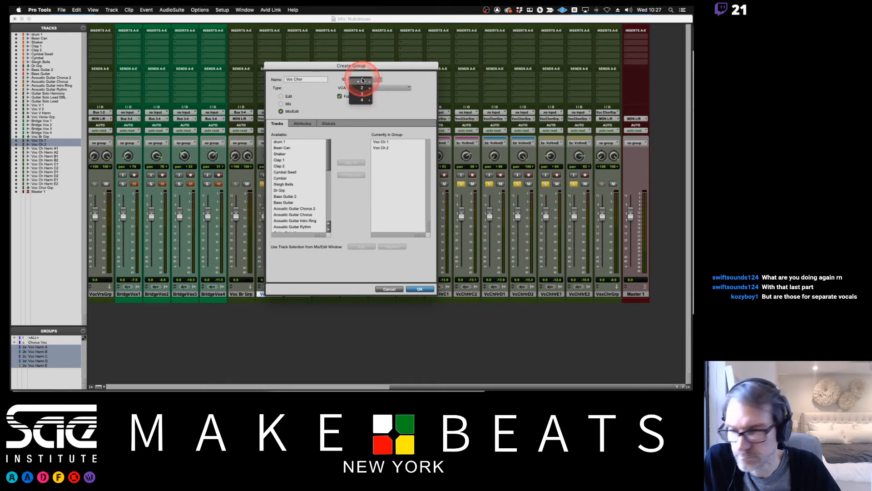
mouse_move(362, 82)
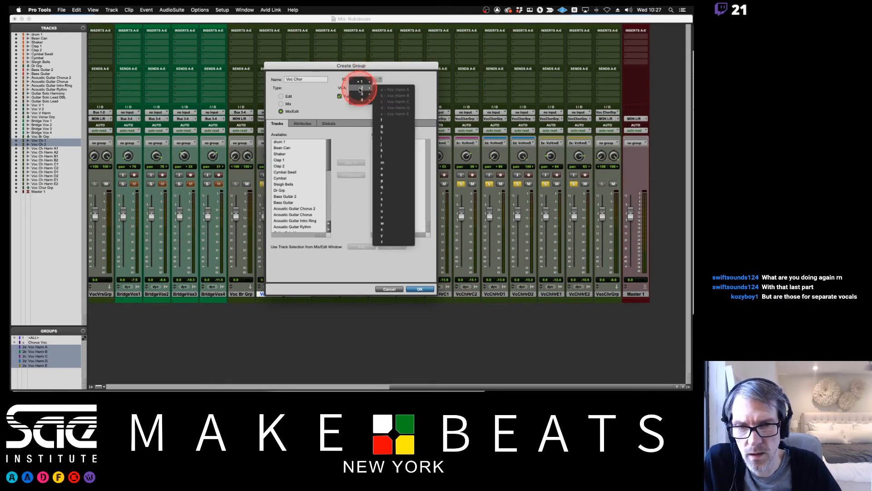
left_click(398, 121)
left_click(419, 289)
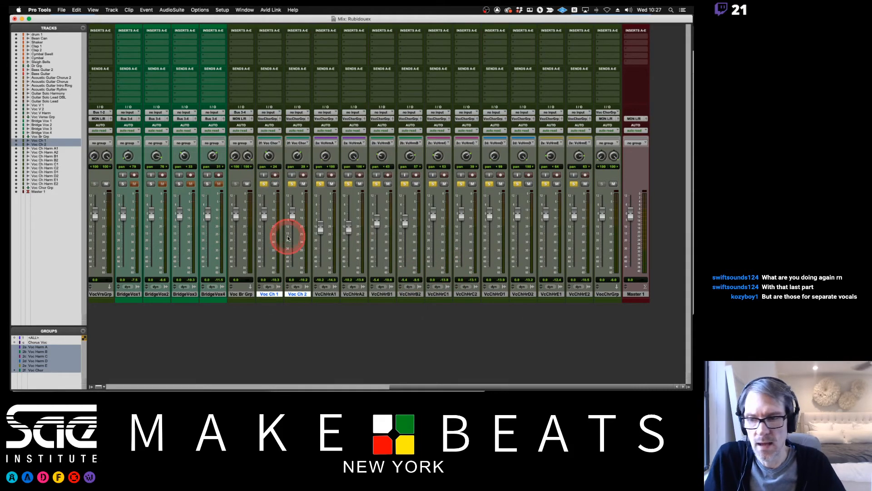
Deactivate the Voc Harm A through E groups and the Voc Chor group.
left_click(39, 348)
left_click(39, 352)
left_click(38, 356)
left_click(36, 362)
left_click(36, 365)
left_click(37, 370)
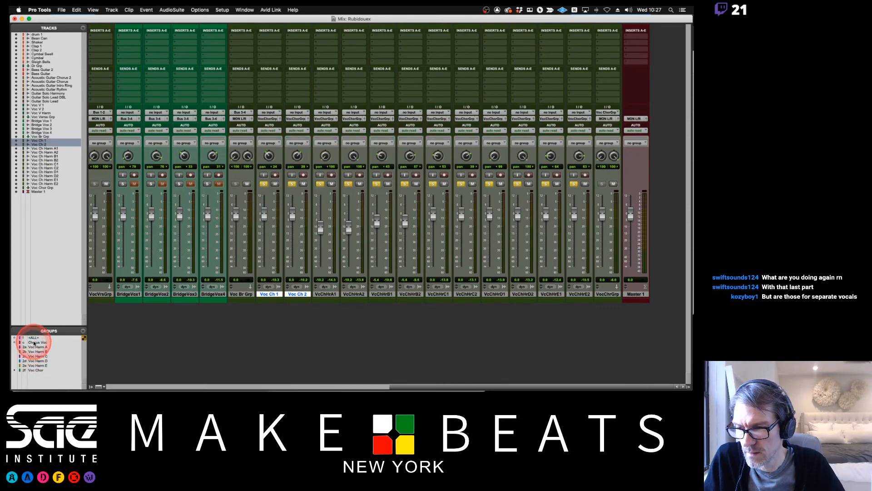
Activate the Chorus Voc group, move all chorus faders together, and bring Voc Ch 1 back up to about -0.4 dB.
left_click(34, 343)
left_click_drag(265, 211, 263, 219)
key("c")
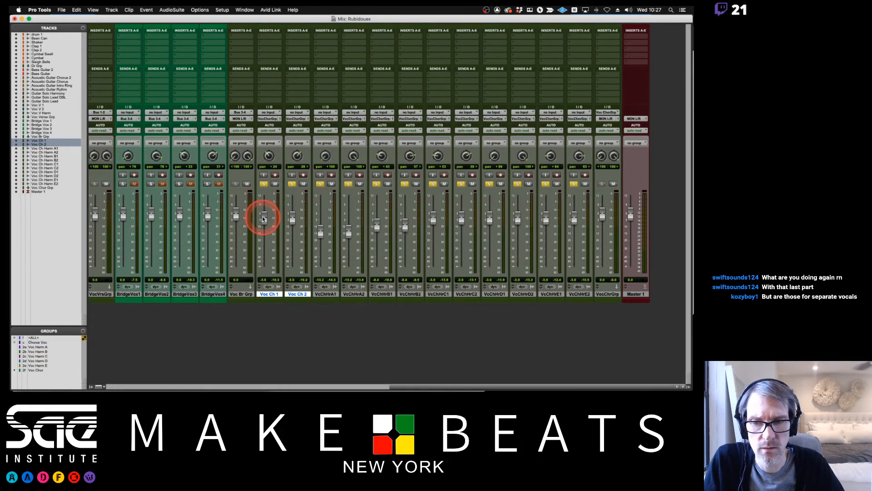
key("c")
left_click(264, 219)
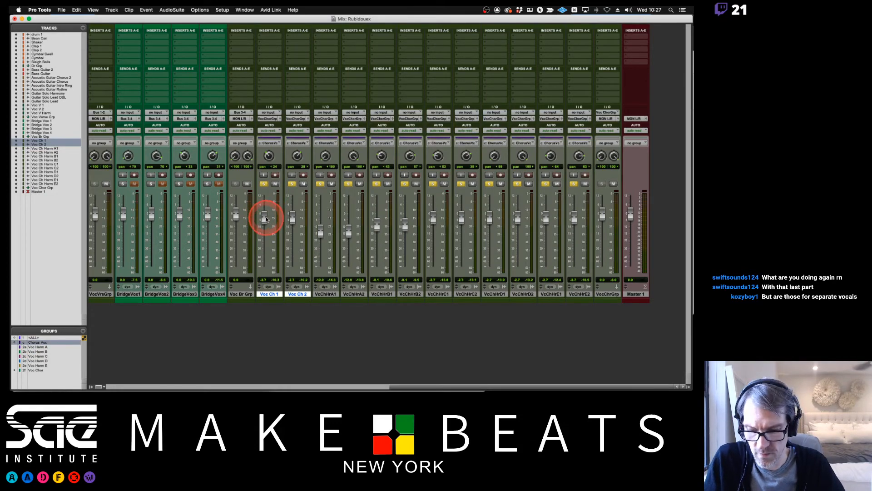
left_click(267, 219, "alt")
key("super+z")
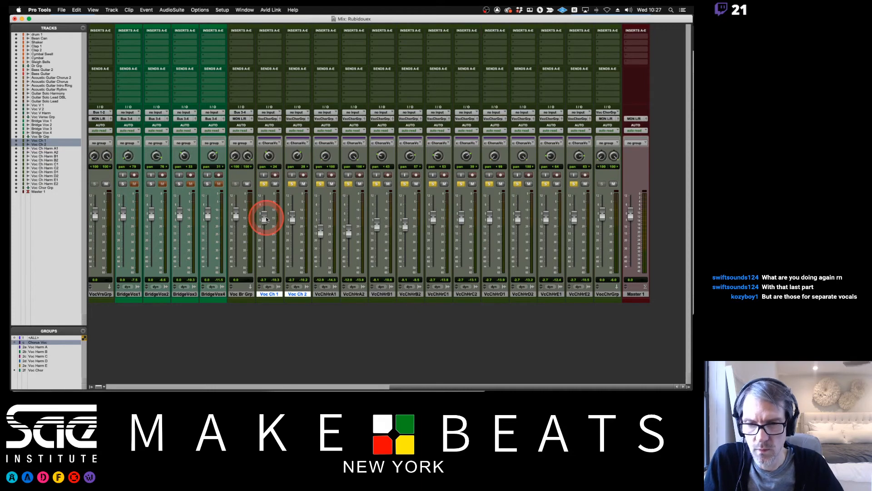
left_click_drag(266, 219, 266, 217)
Activate the Voc Harm A through E groups alongside Chorus Voc and select the Voc Harm A tracks.
left_click(40, 343)
left_click(41, 346)
left_click(39, 352)
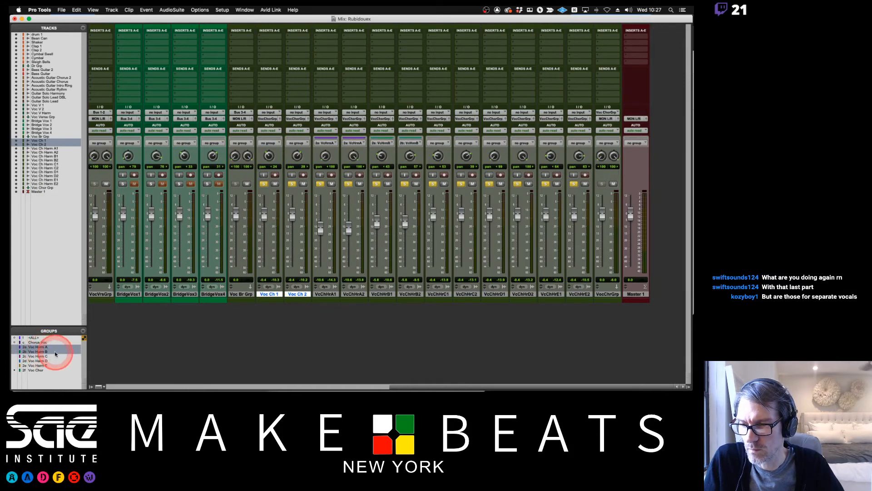
right_click(47, 356)
left_click(43, 341)
left_click(42, 341)
left_click(39, 356)
left_click(37, 361)
left_click(37, 366)
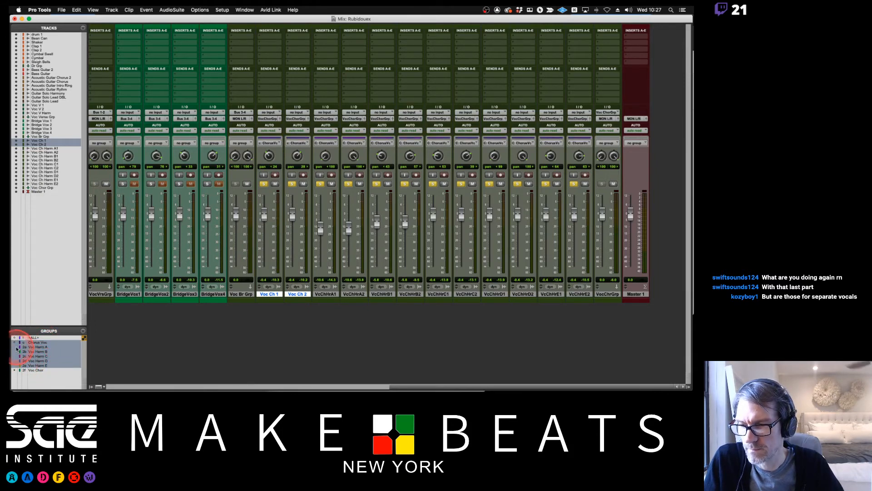
left_click(17, 347)
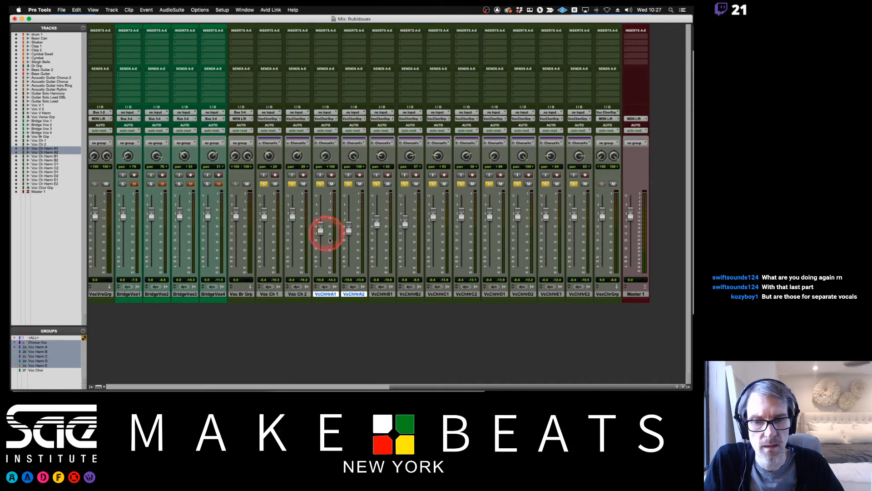
Try lowering the Voc Ch Harm C1 fader during playback, undo the fader moves, and deactivate the Chorus Voc group.
key("super+equal")
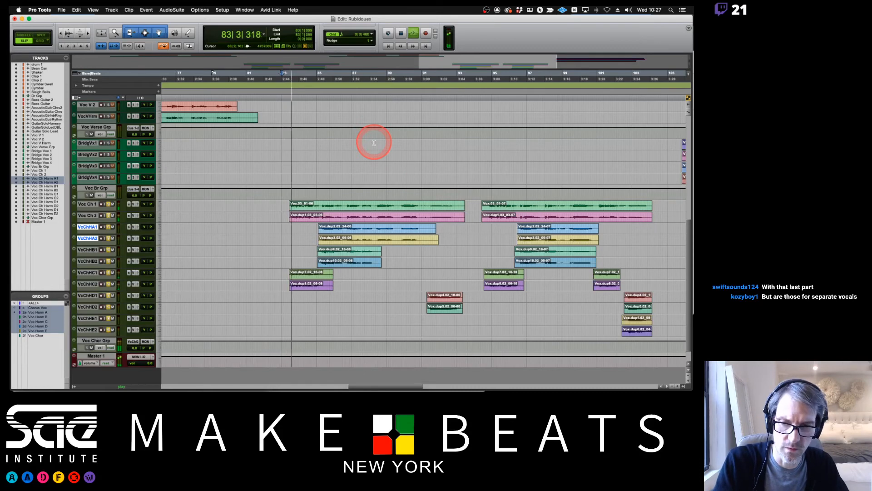
key("super+equal")
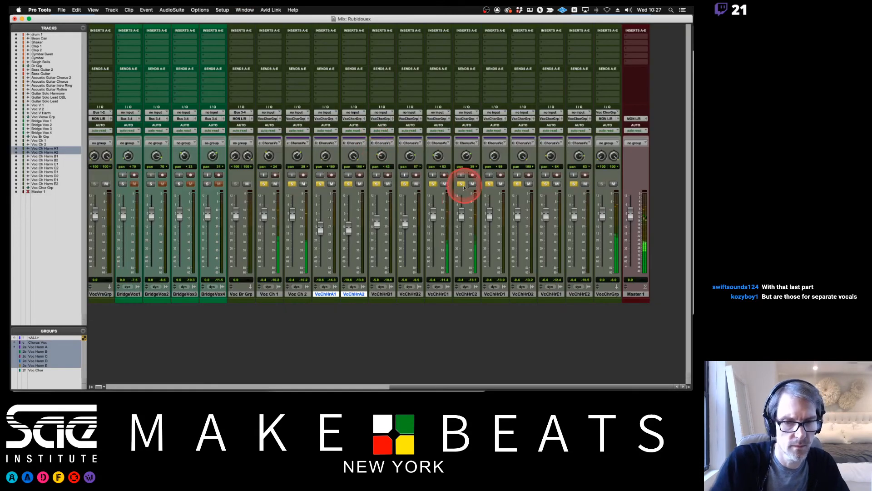
key("super+z")
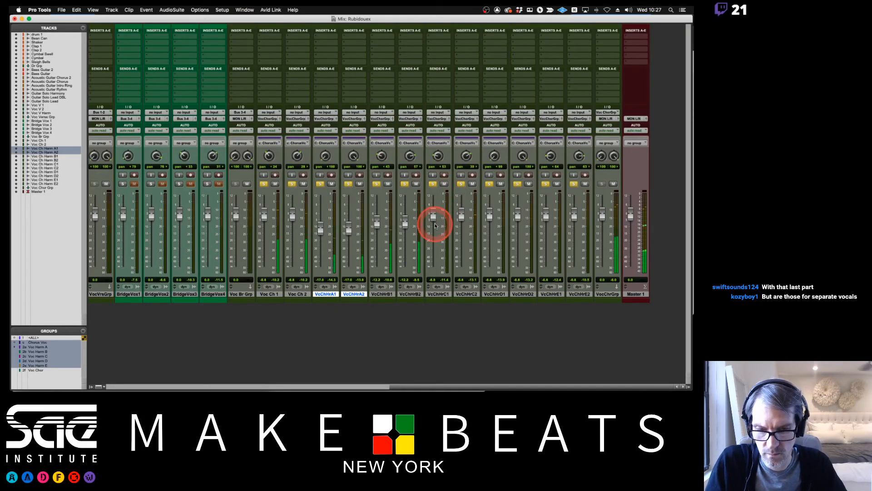
key("super+shift+g")
left_click_drag(435, 218, 435, 218)
key("super+z")
key("super+shift+g")
left_click(46, 342)
key("space")
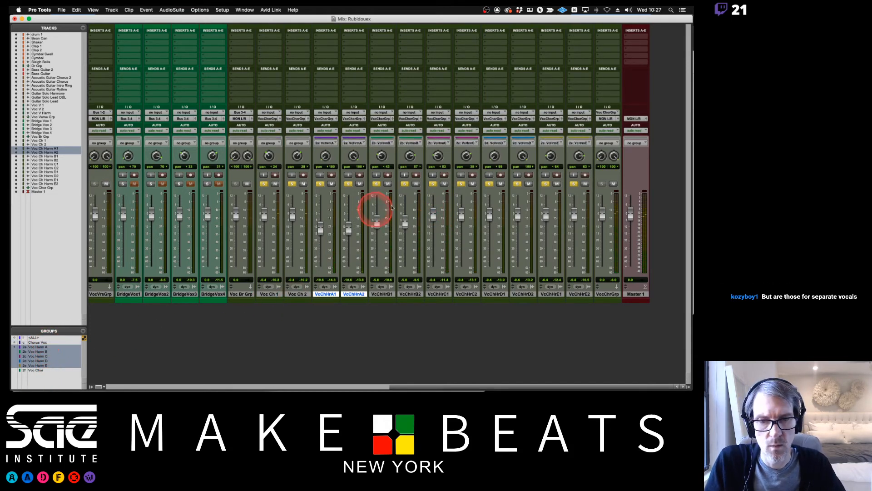
Try lowering the Voc Ch Harm C1 fader with the Chorus Voc group off and on.
left_click_drag(433, 215, 435, 220)
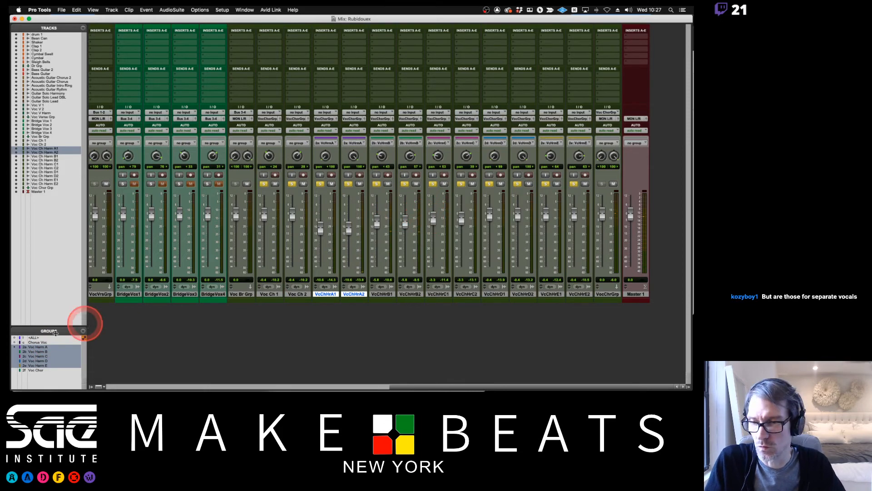
left_click(44, 342)
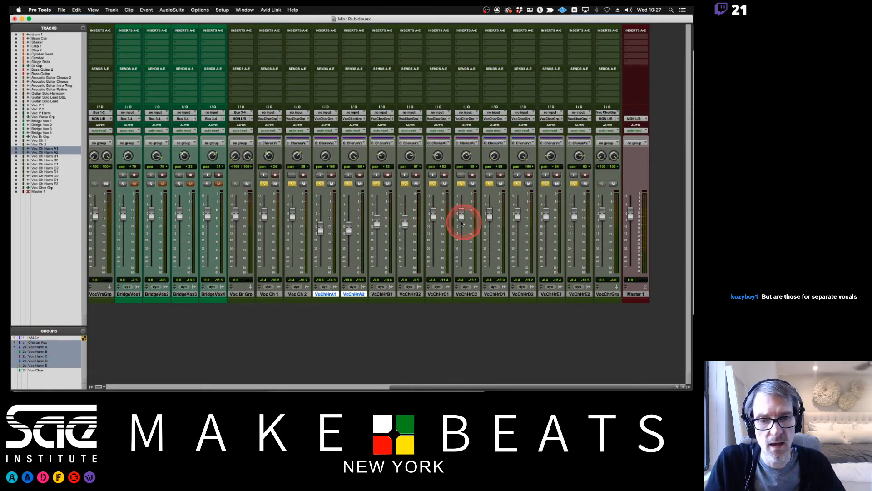
mouse_move(434, 216)
left_mouse_down()
mouse_move(433, 228)
mouse_move(434, 220)
left_mouse_up()
key("c")
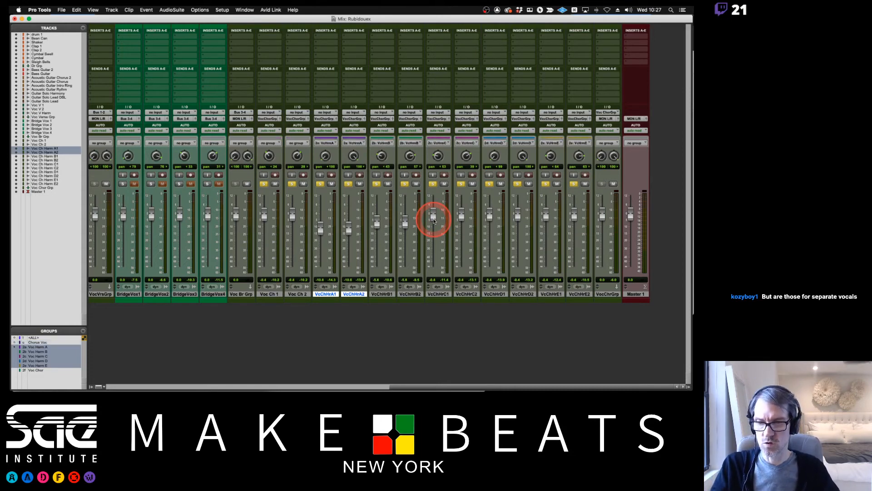
Lower the Voc Harm C faders to about -6.0 dB, Voc Harm A to about -14.0 dB and Voc Harm B to about -9.4 dB.
left_click_drag(431, 219, 433, 227)
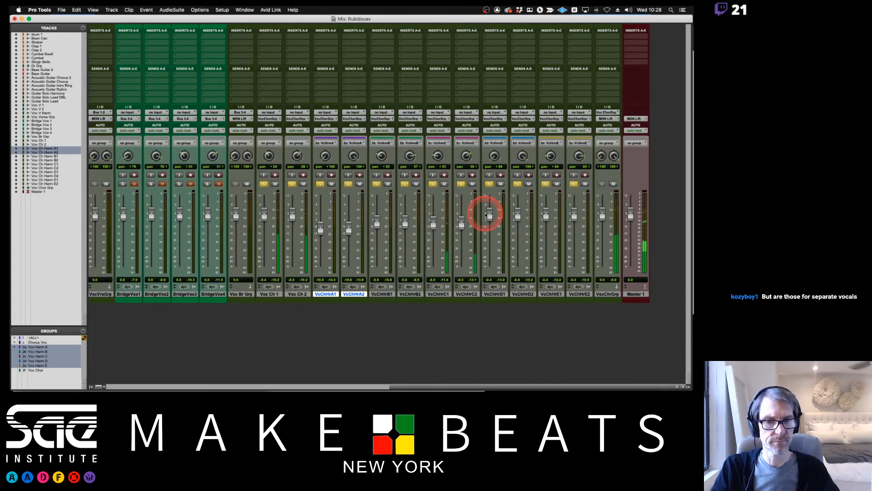
left_click_drag(321, 231, 321, 233)
mouse_move(376, 226)
left_mouse_down()
mouse_move(378, 240)
mouse_move(376, 230)
left_mouse_up()
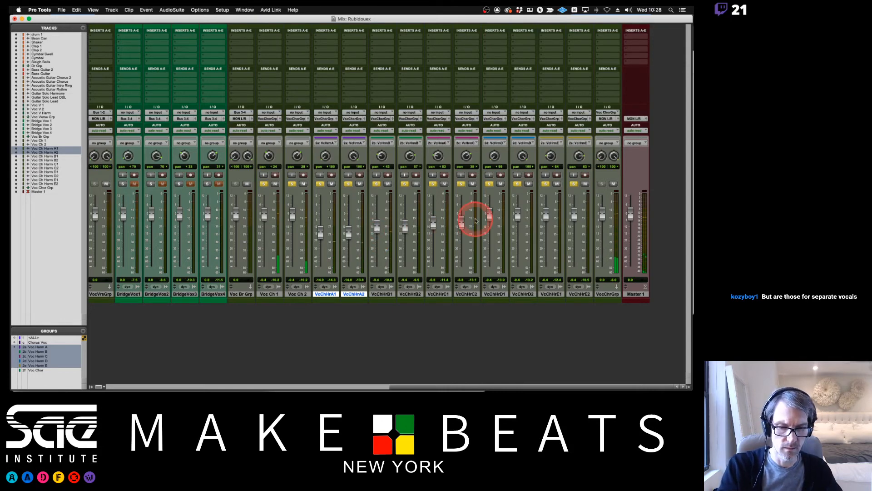
Lower the Voc Harm D pair's faders to about -8.4 dB.
key("super+equal")
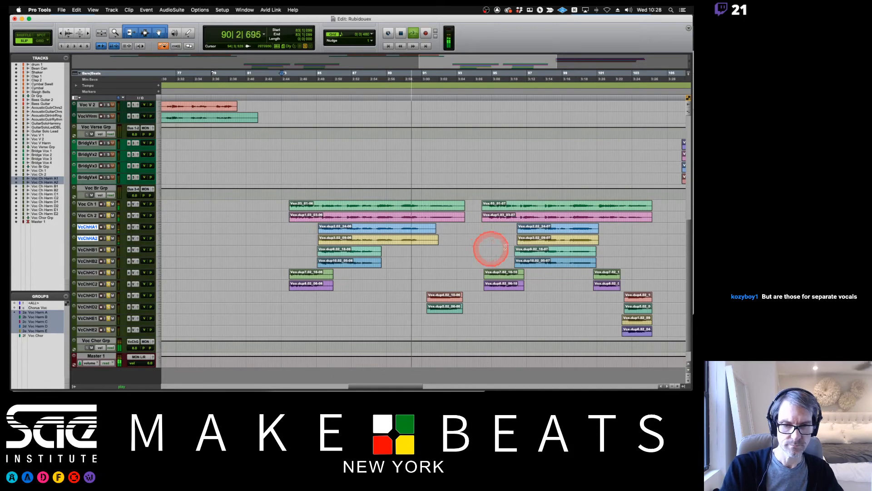
key("super+equal")
mouse_move(496, 217)
left_mouse_down()
mouse_move(489, 215)
mouse_move(492, 229)
left_mouse_up()
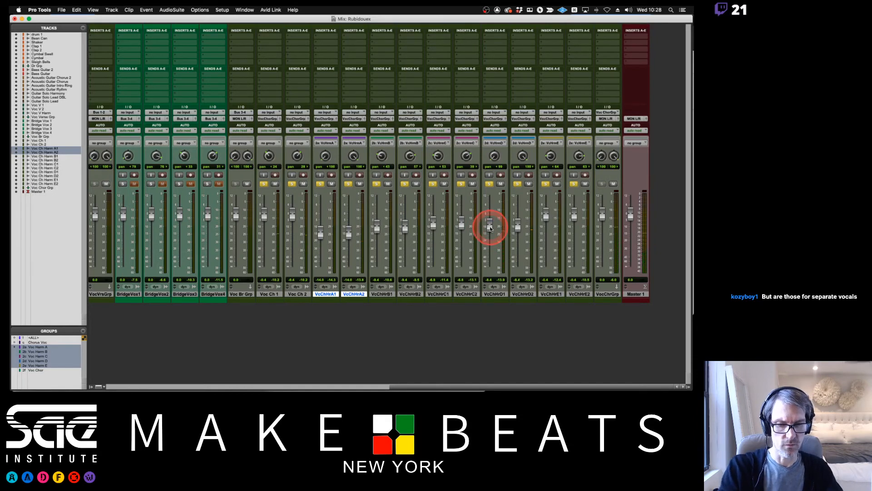
Set the Voc Harm E faders to about -8.9 dB and trim Voc Harm D to about -8.7 dB during playback.
key("super+equal")
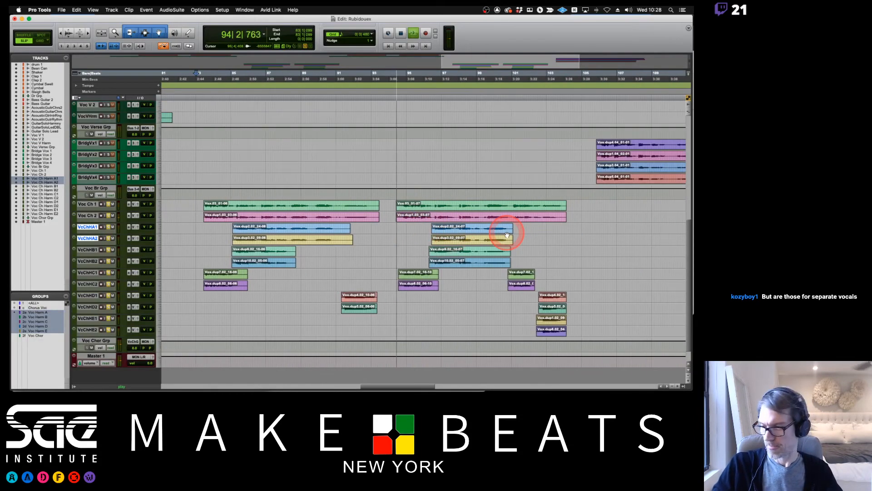
scroll(507, 235, "left", 4)
scroll(507, 235, "right", 6)
scroll(507, 235, "left", 1)
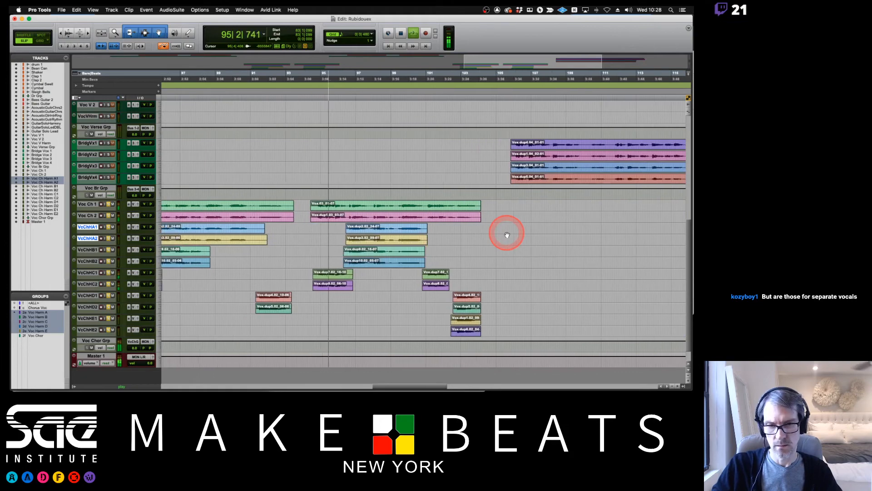
scroll(507, 235, "left", 2)
key("super+equal")
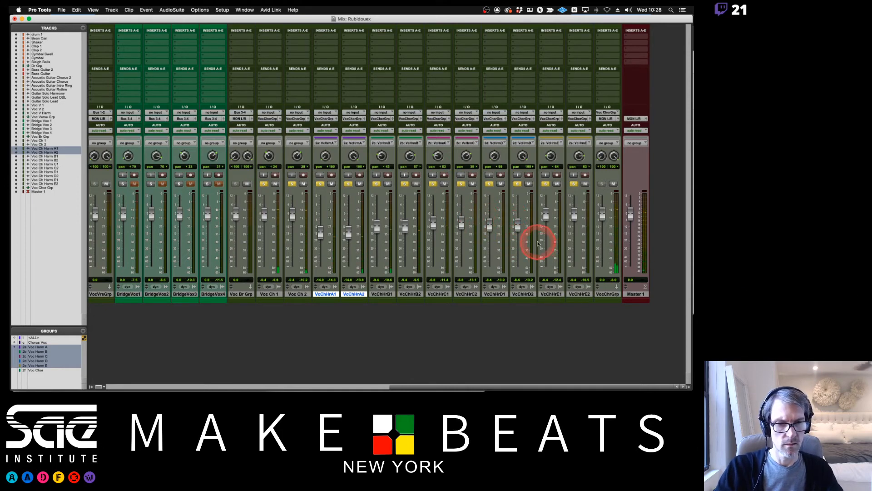
key("super+equal")
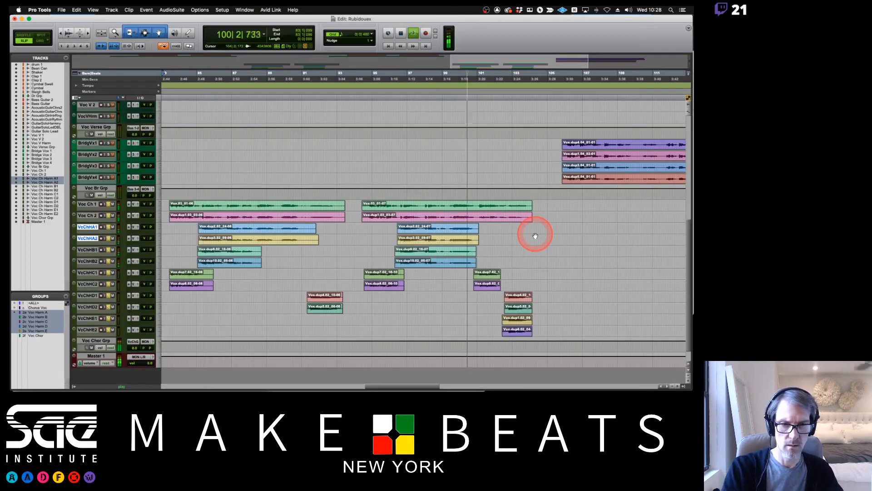
key("super+equal")
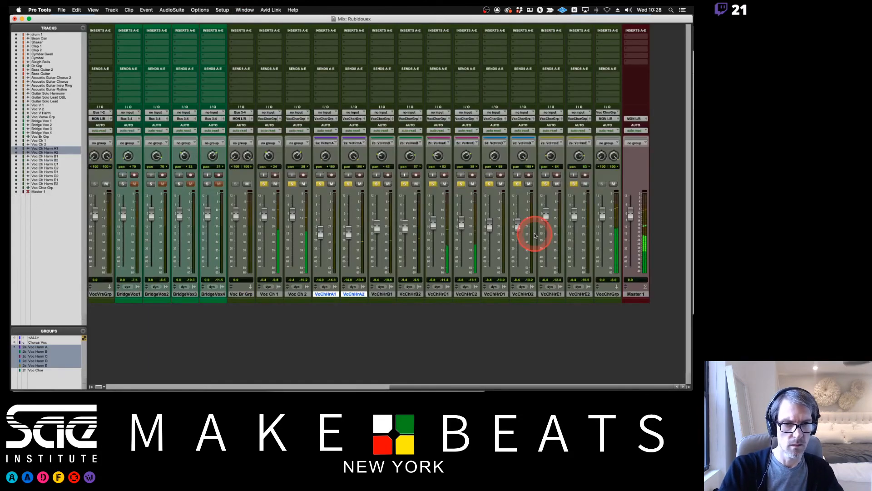
left_click_drag(545, 215, 547, 228)
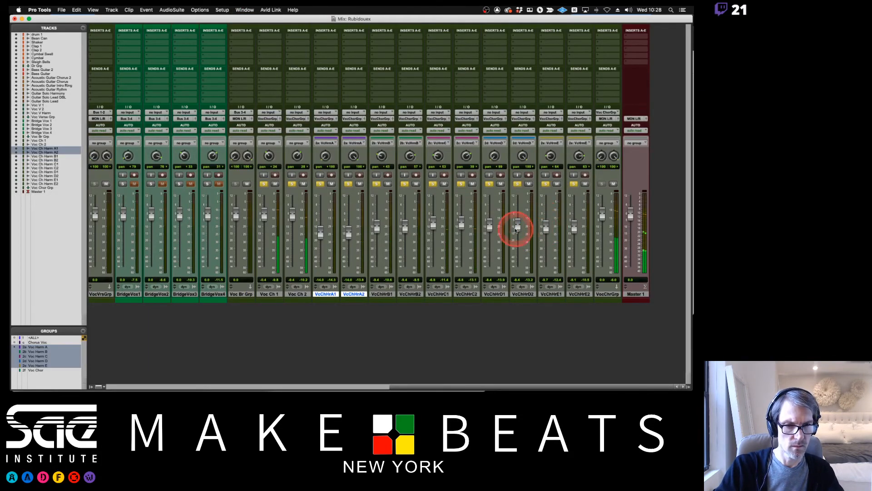
left_click_drag(490, 229, 490, 231)
left_click_drag(546, 230, 546, 229)
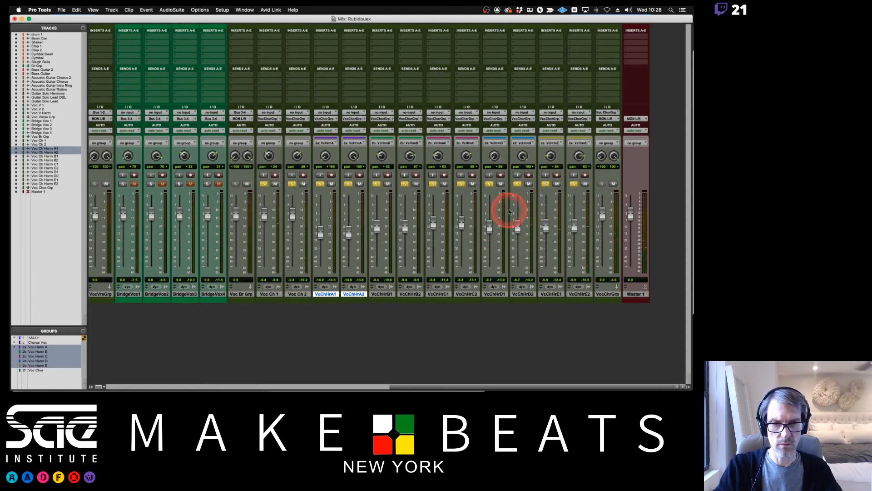
Suspend all groups, adjust the Voc Ch Harm C1 and C2 panning, and reactivate the groups.
key("super+shift+g")
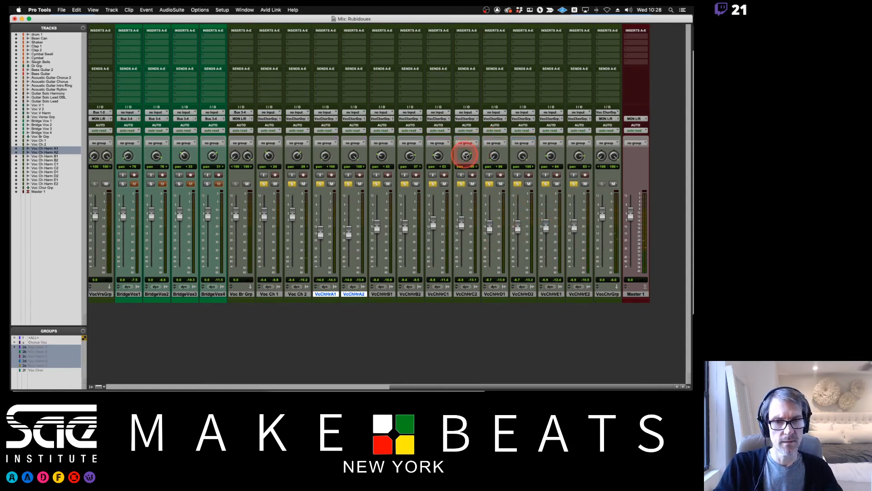
key("super+shift+g")
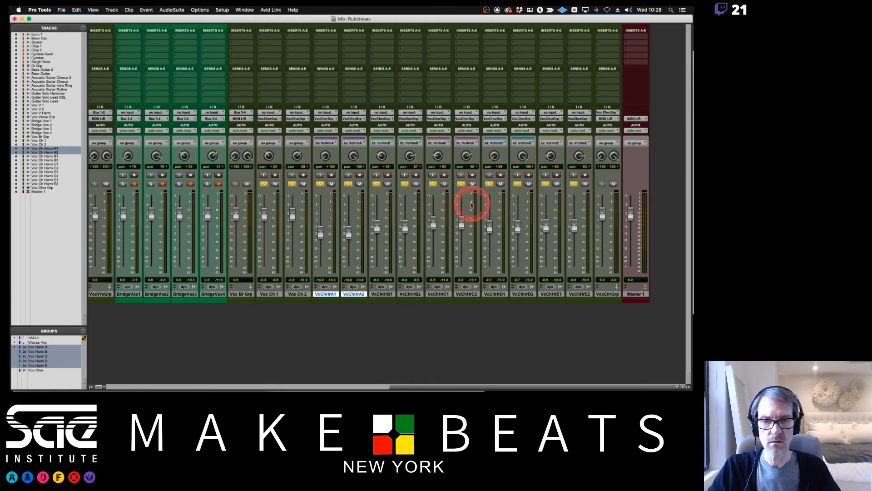
Review the arrangement of chorus and bridge vocal clips along the timeline and return to the mixer.
key("super+equal")
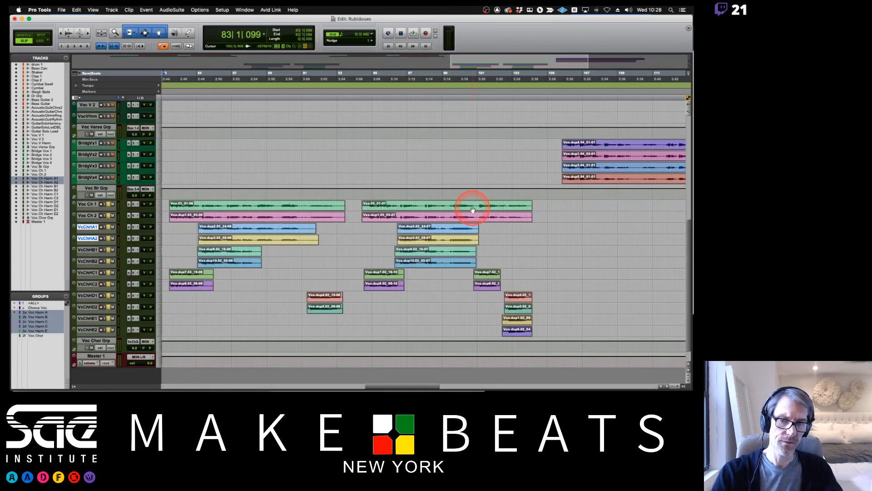
scroll(461, 220, "left", 10)
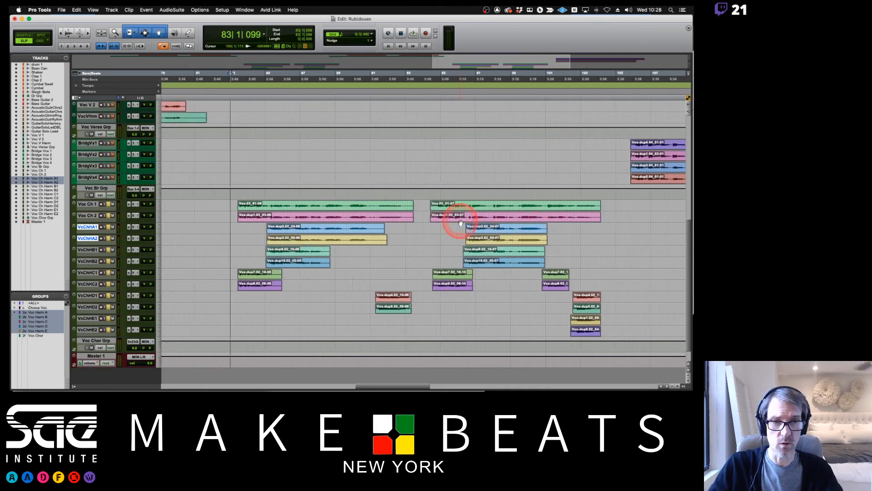
scroll(460, 222, "right", 18)
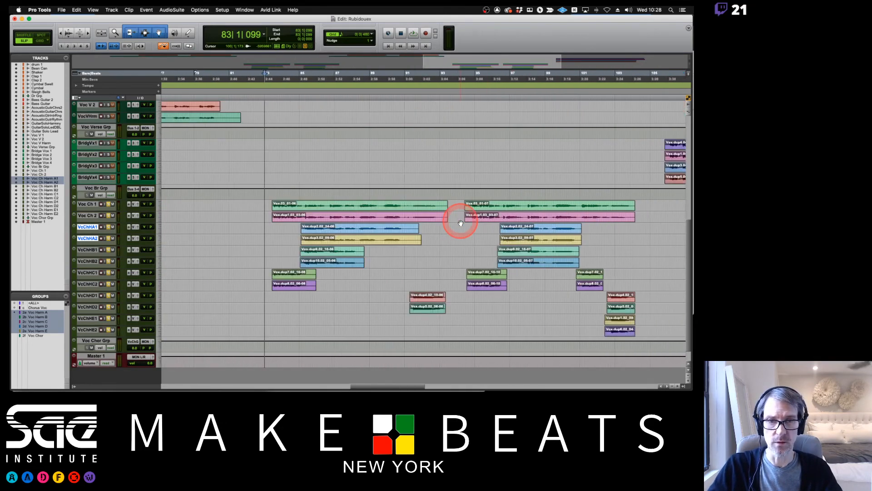
scroll(460, 220, "left", 6)
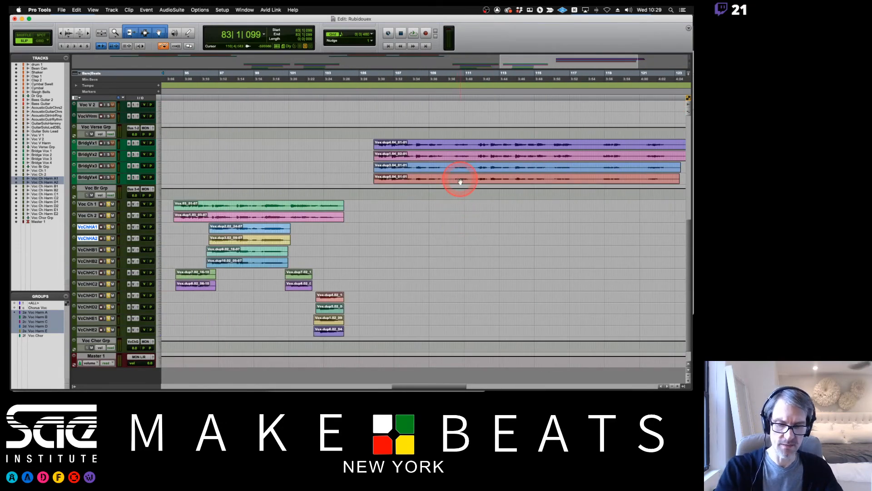
key("super+equal")
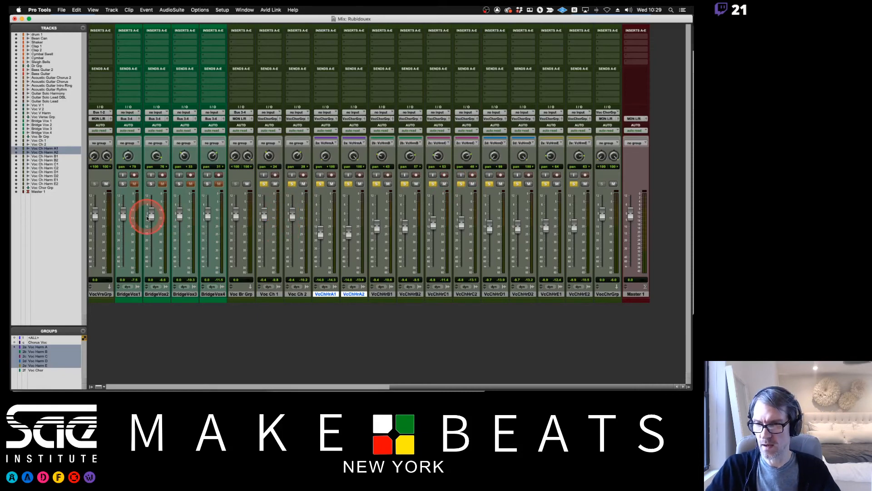
Activate the Voc Chor group and create a Mix/Edit group named Voc Br 1 with ID 2g from Bridge Vox 1 and 2.
left_click_drag(129, 295, 153, 295)
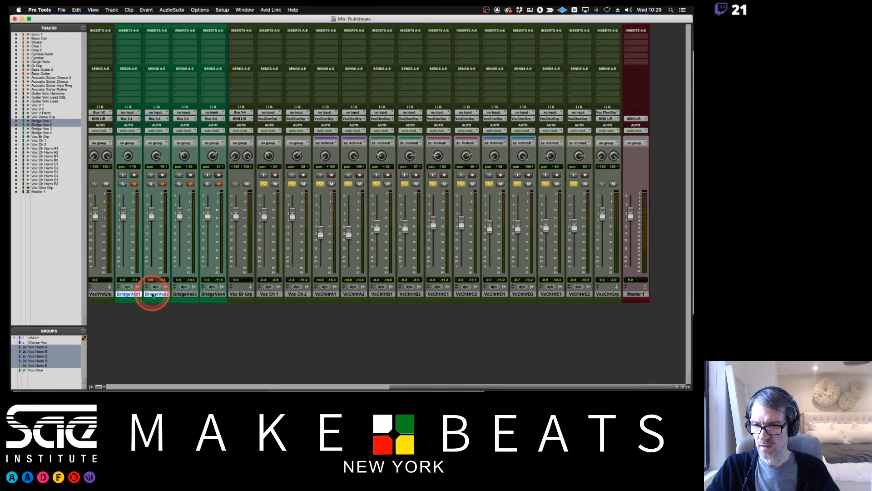
left_click(39, 371)
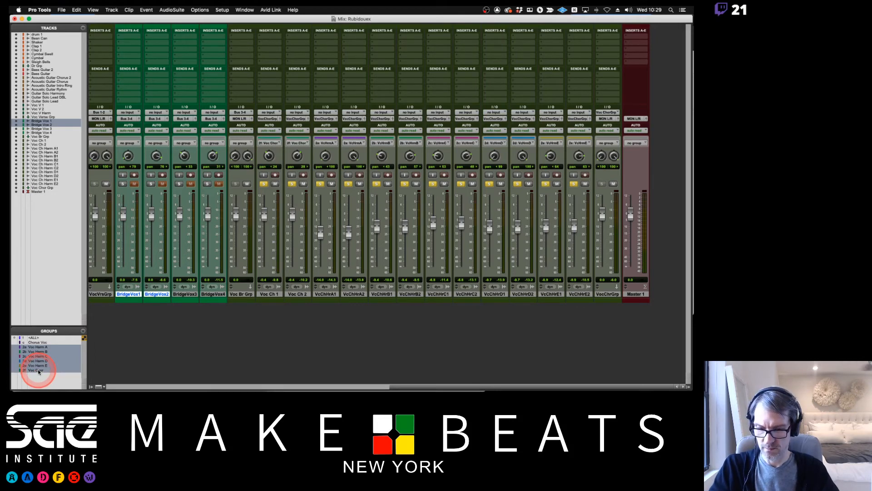
key("super+g")
left_click(228, 156)
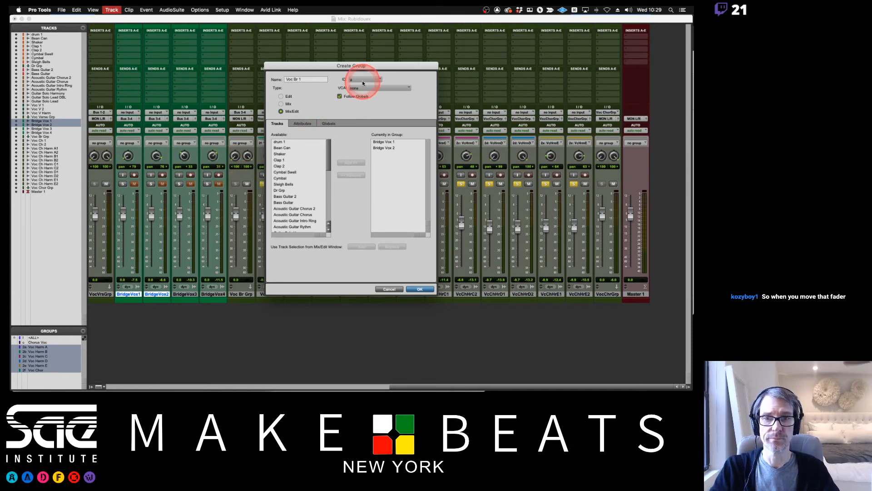
mouse_move(362, 87)
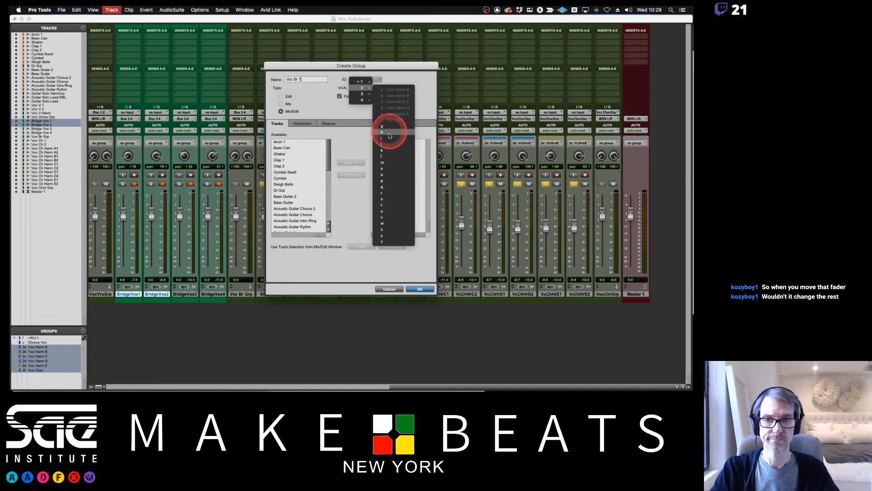
left_click(389, 129)
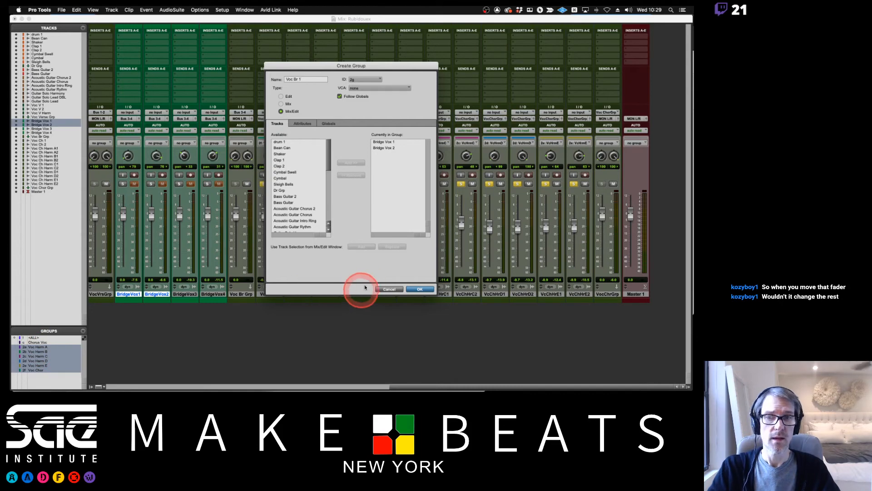
left_click(418, 289)
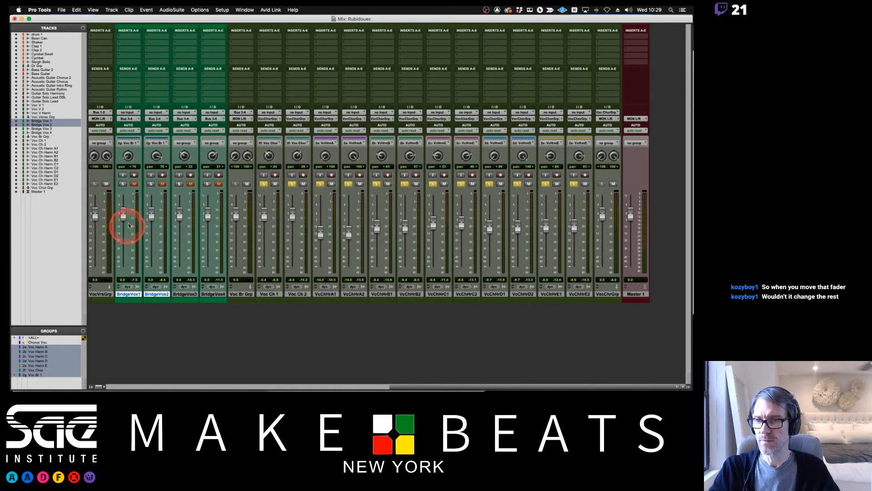
left_click_drag(122, 224, 122, 218)
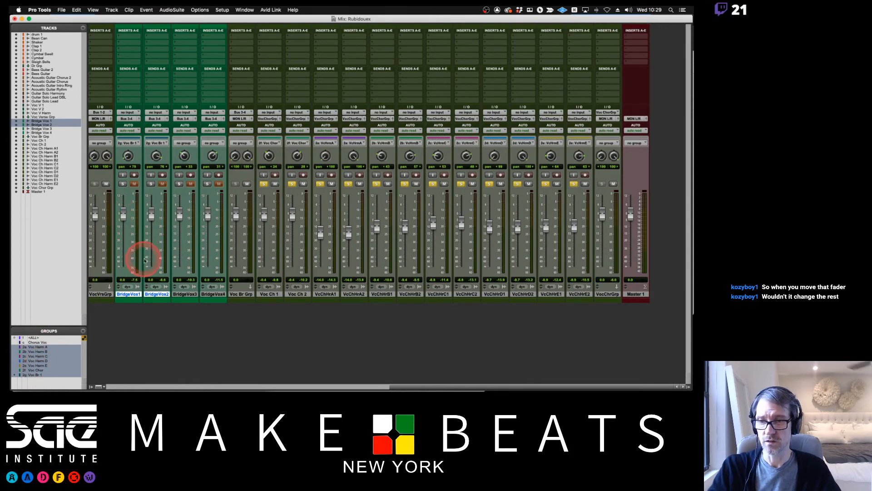
Create a Mix/Edit group named Voc Br Harm from Bridge Vox 3 and Bridge Vox 4.
left_click(185, 294)
left_click(216, 295, "shift")
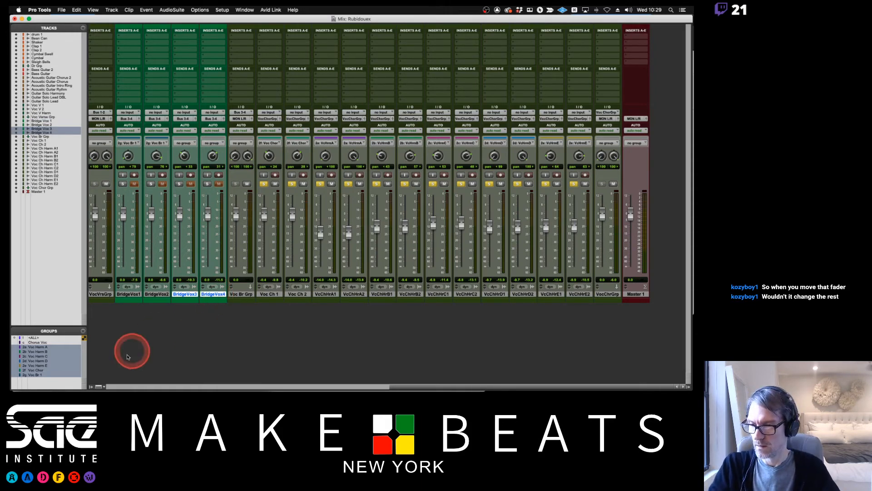
left_click(50, 342)
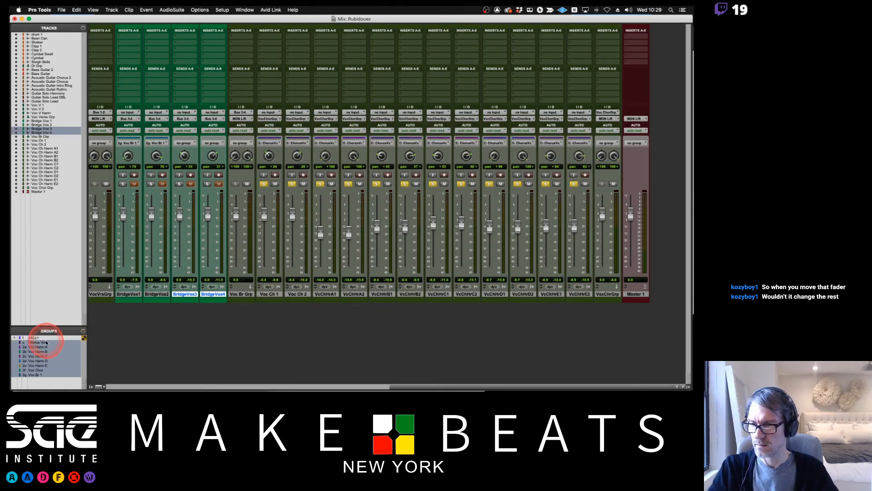
left_click(46, 342)
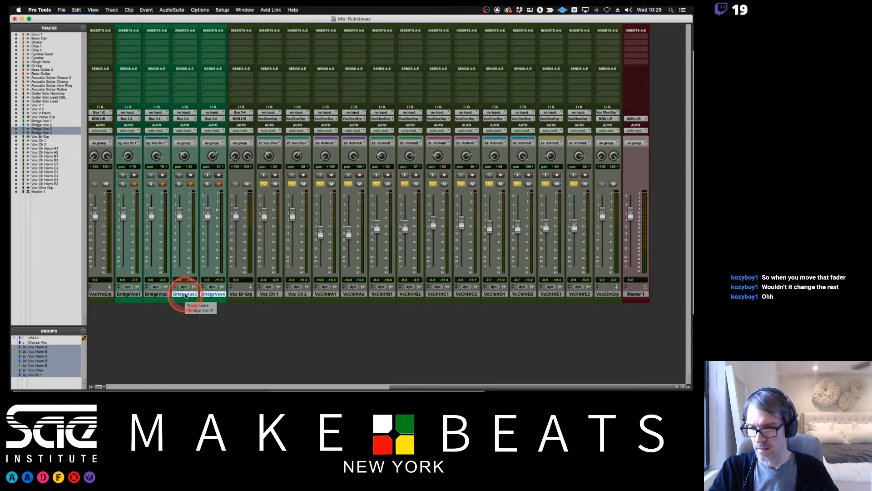
key("super+g")
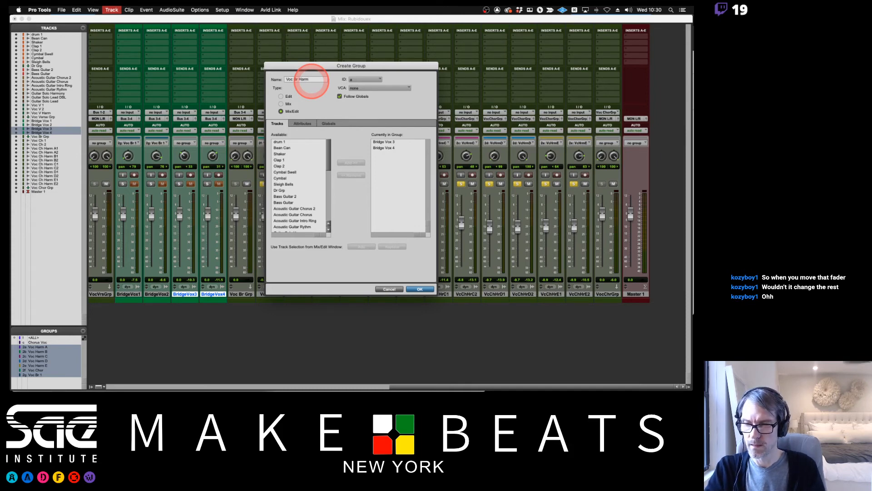
key("Return")
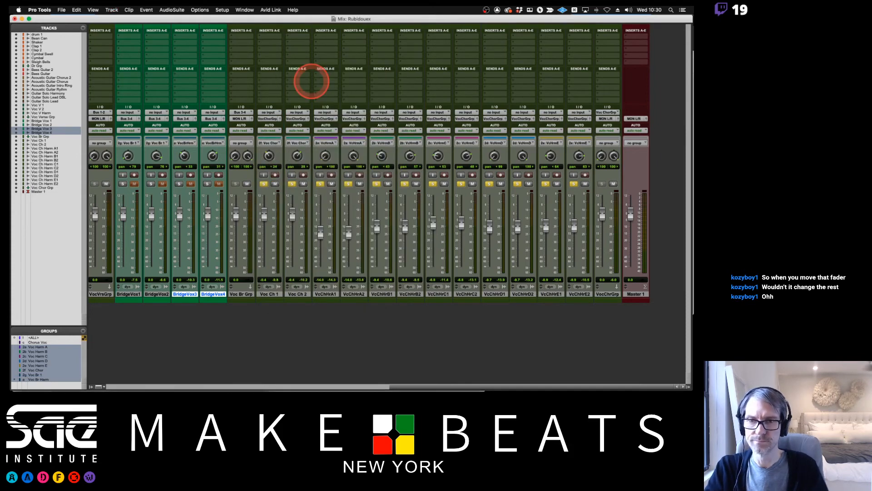
right_click(45, 382)
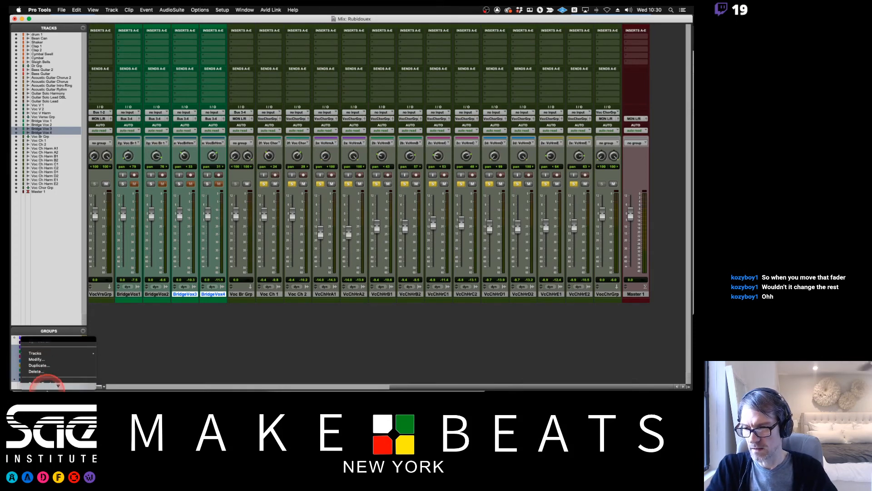
left_click(47, 335)
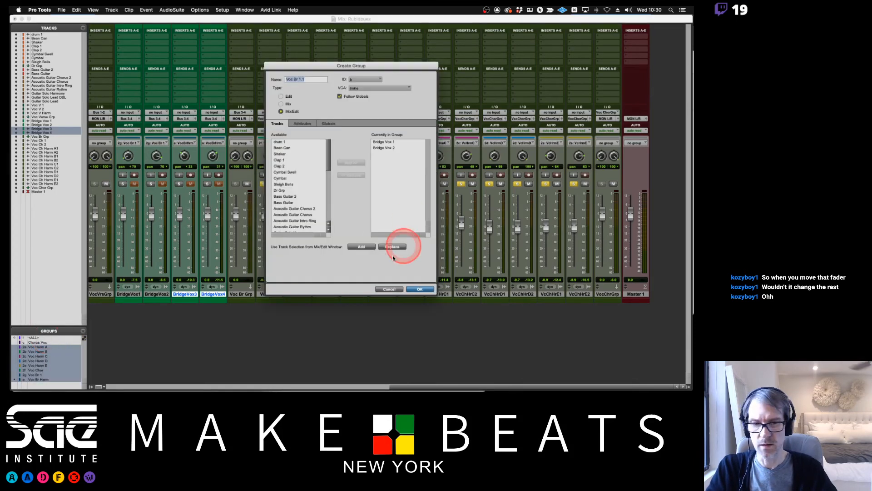
left_click(389, 290)
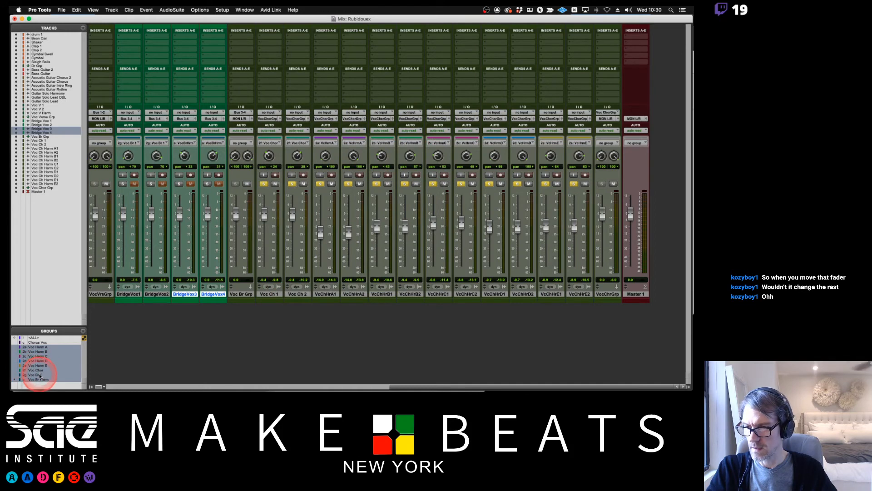
Rename the Voc Br 1 group as Voc Br Main.
right_click(40, 375)
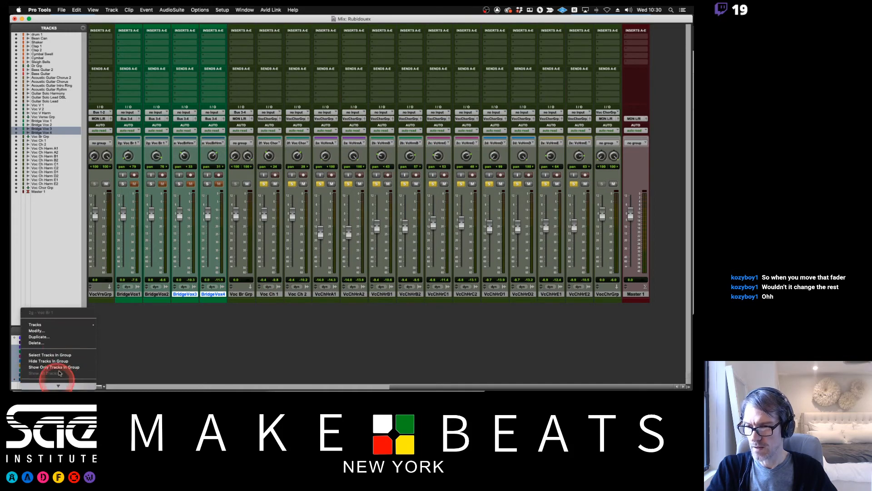
left_click(53, 331)
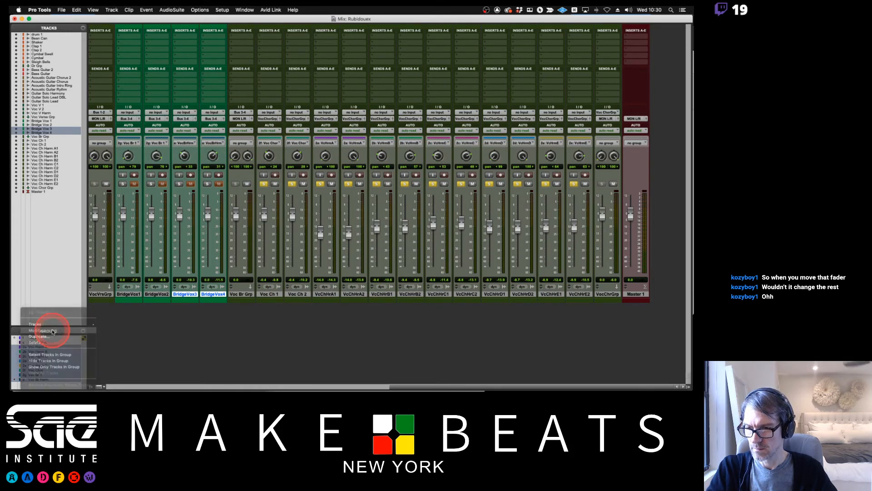
key("BackSpace")
key("BackSpace")
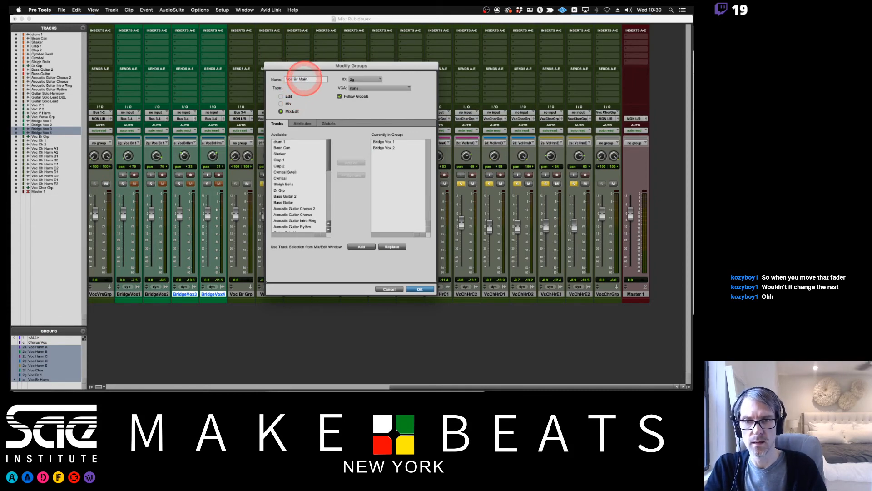
key("Return")
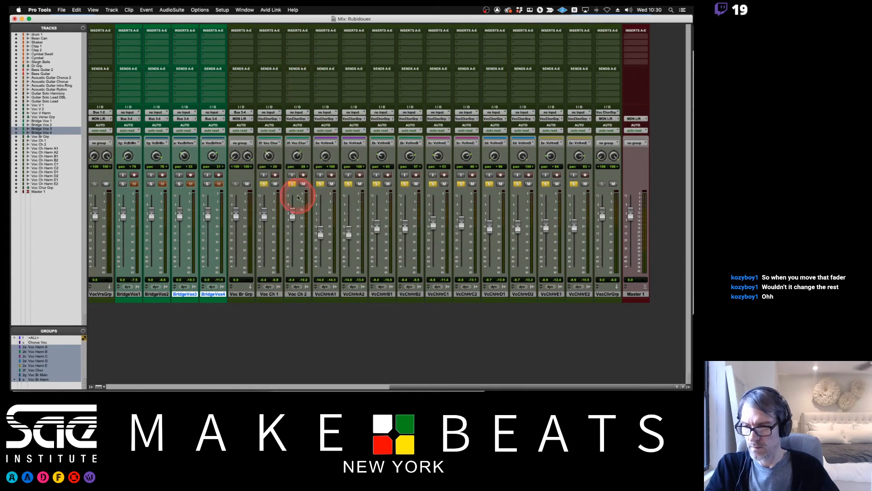
right_click(38, 380)
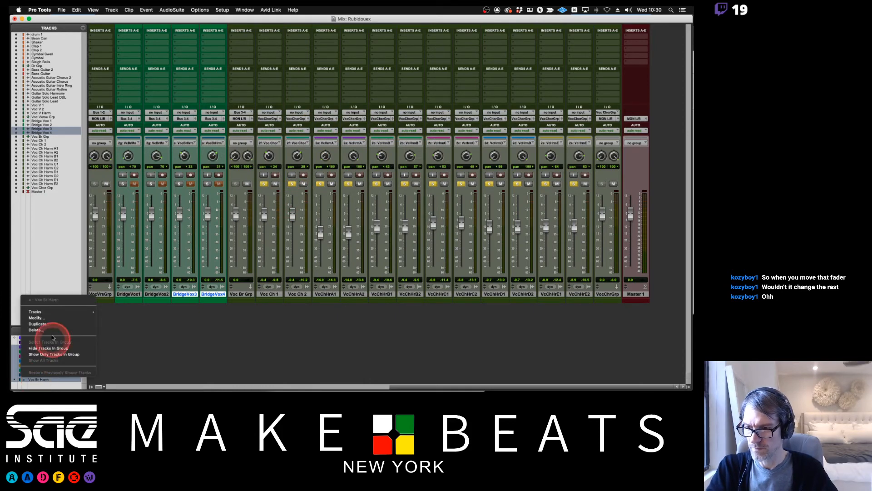
left_click(54, 318)
left_click(366, 79)
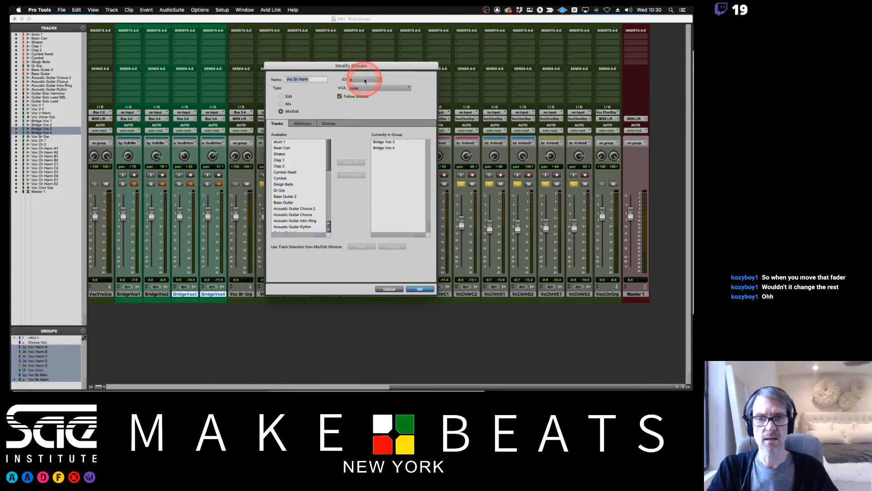
mouse_move(362, 87)
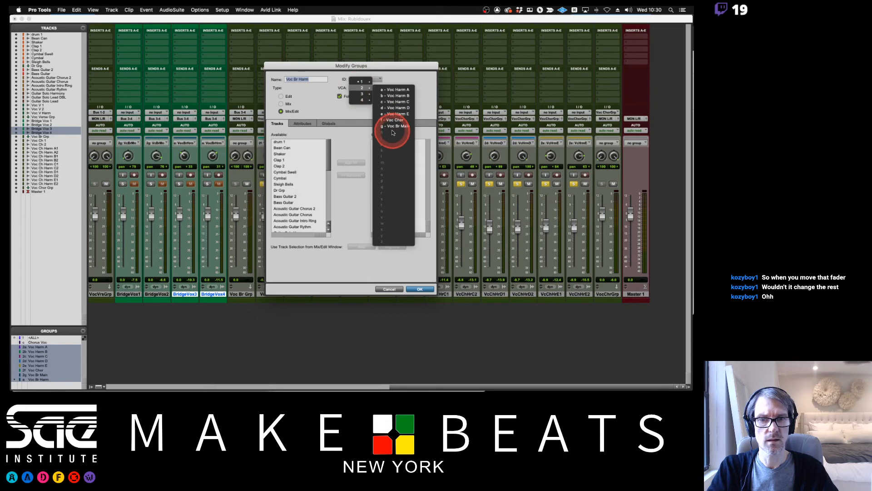
left_click(398, 78)
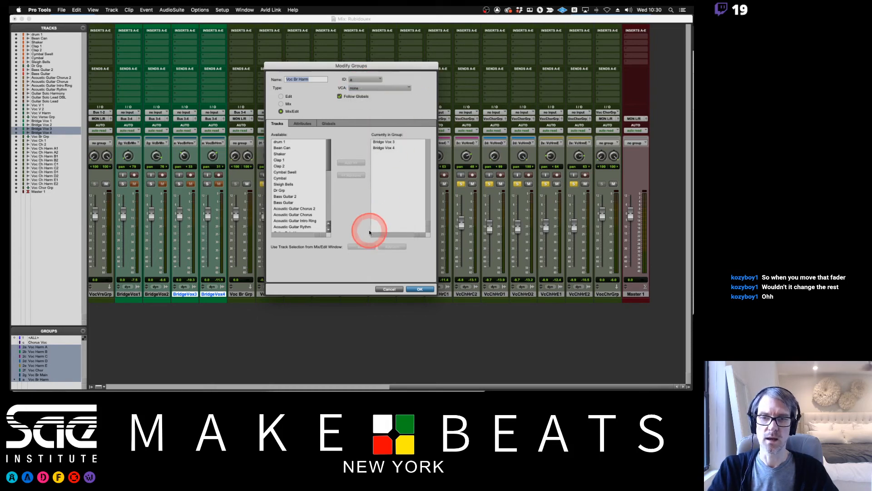
left_click(390, 289)
Delete the Voc Br Harm group.
left_click(38, 386)
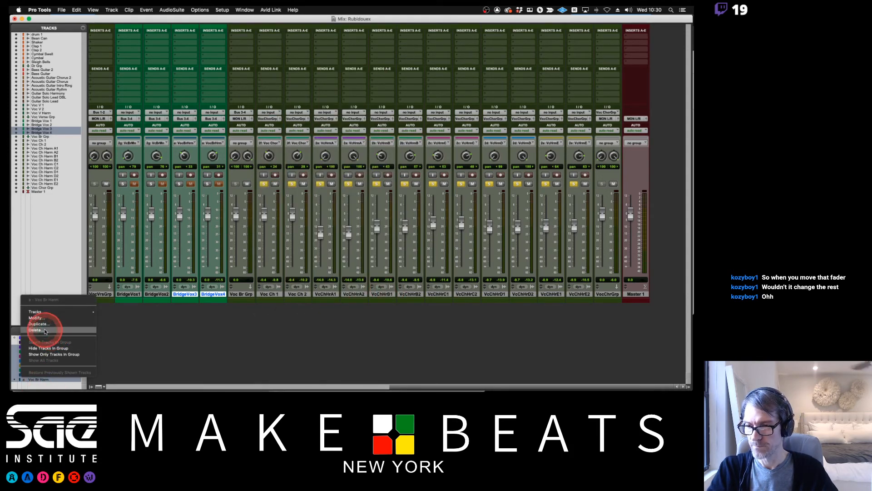
left_click(45, 359)
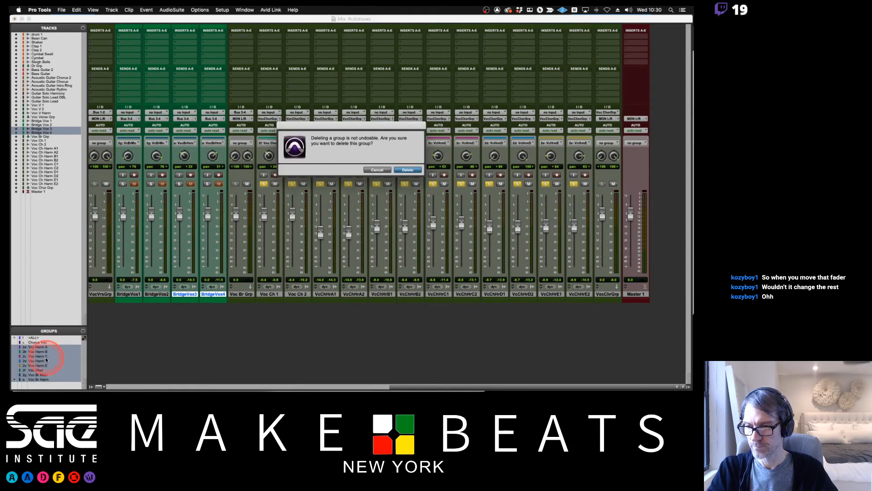
left_click(408, 169)
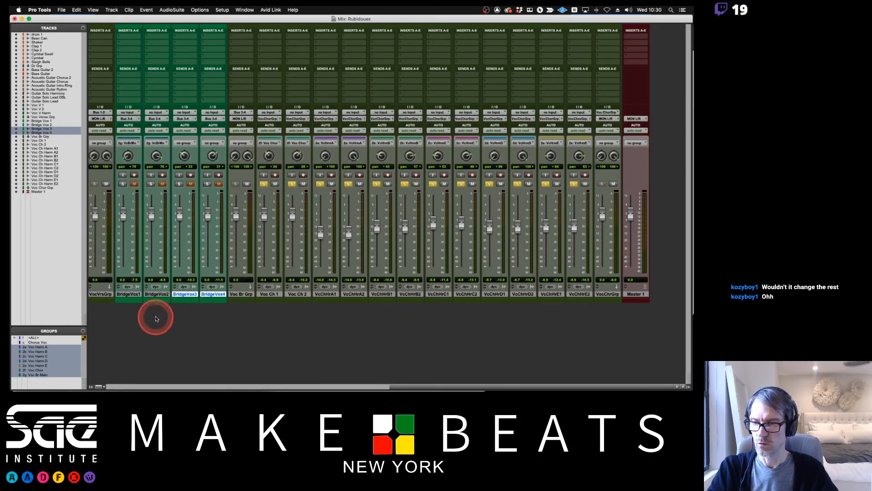
Group Bridge Vox 3 and Bridge Vox 4 as a Mix/Edit group named Voc Br Harm with ID 2h.
left_click(191, 295)
key("super+g")
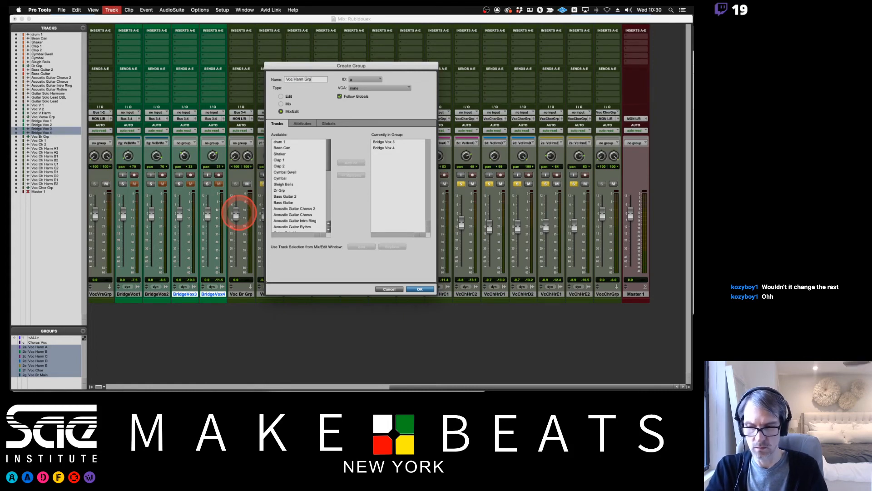
type("Voc Harm")
key("BackSpace")
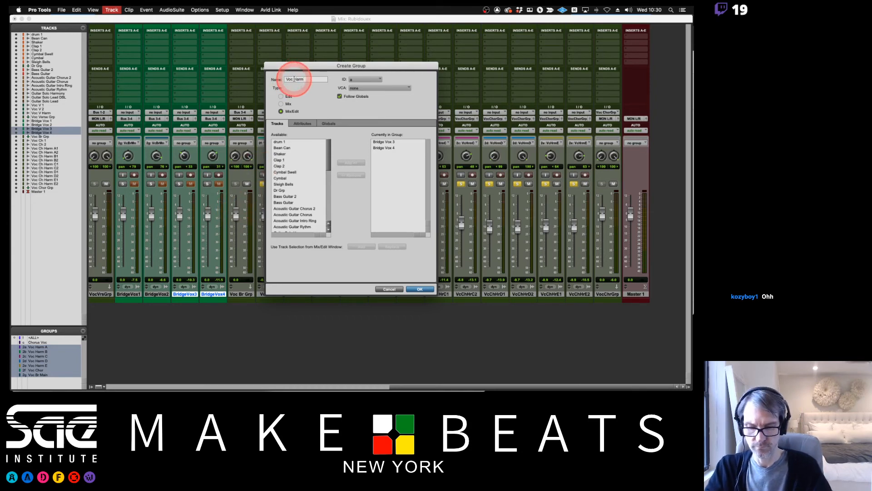
left_click(366, 79)
mouse_move(362, 87)
left_click(397, 132)
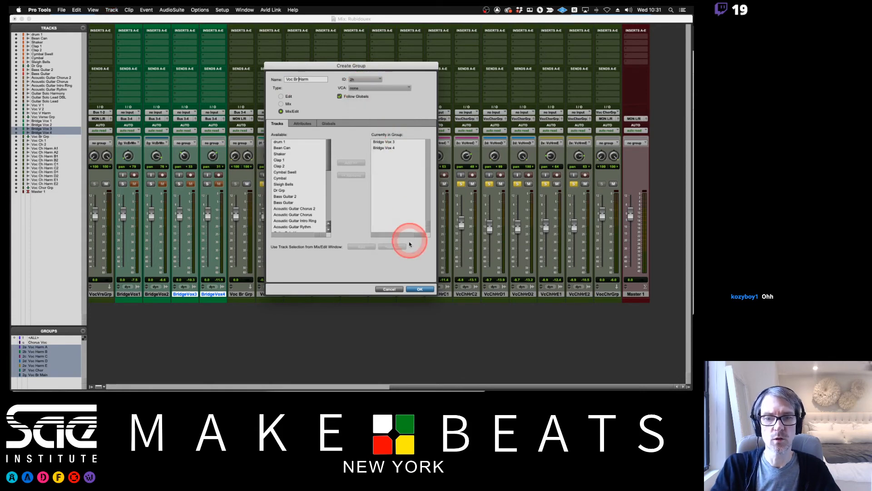
left_click(419, 289)
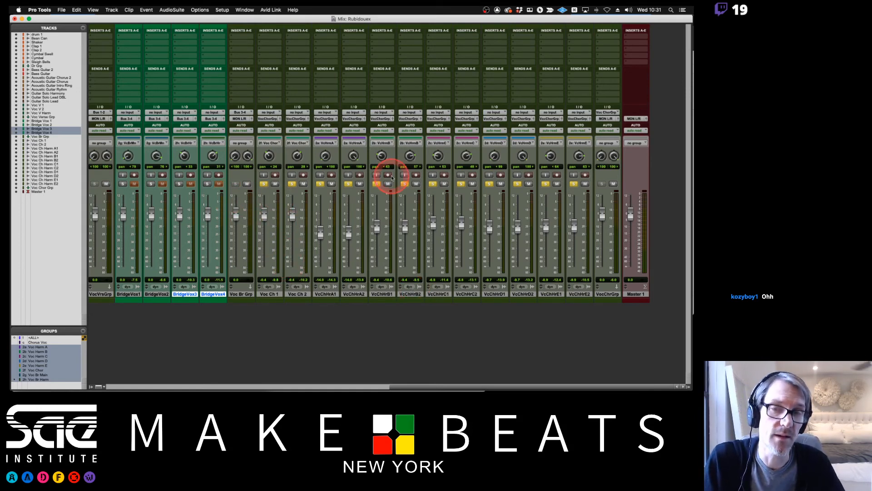
Lower the grouped Bridge Vox 3 and Bridge Vox 4 faders to about -6 dB.
scroll(387, 189, "left", 6)
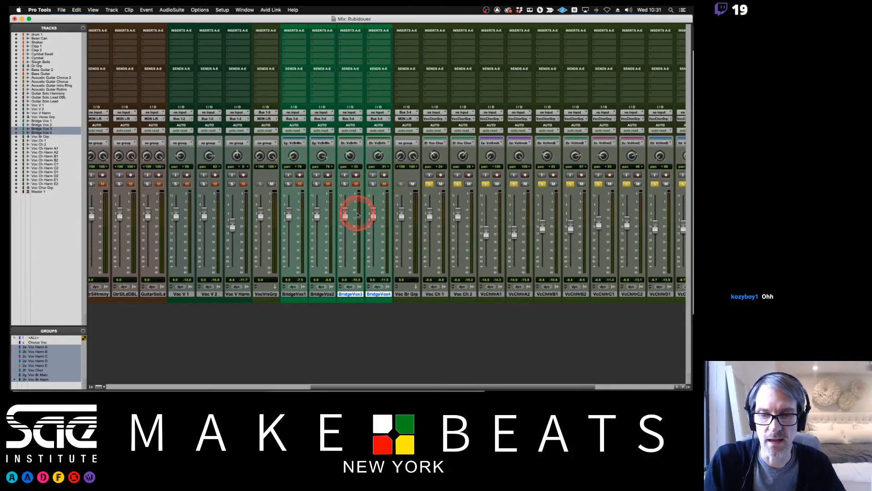
mouse_move(288, 214)
left_mouse_down()
mouse_move(289, 226)
mouse_move(301, 222)
left_mouse_up()
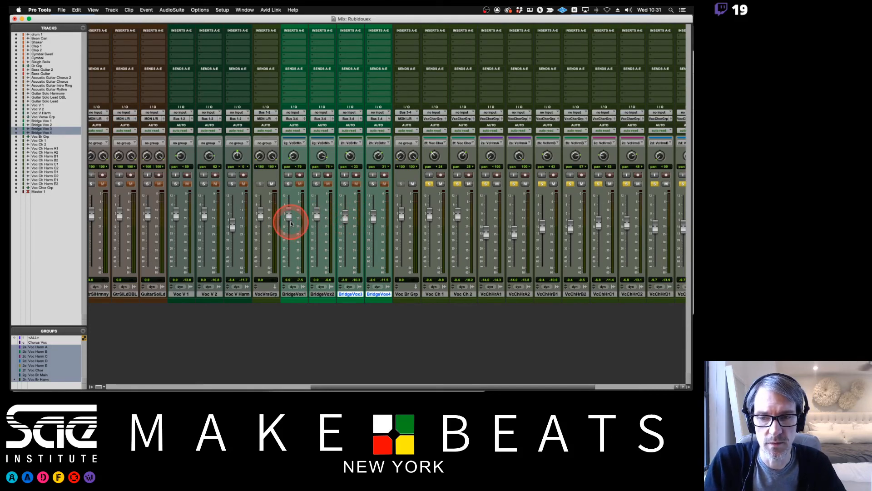
left_click_drag(346, 217, 346, 224)
left_click(289, 184)
left_click(344, 183)
left_click(345, 184)
left_click(315, 184)
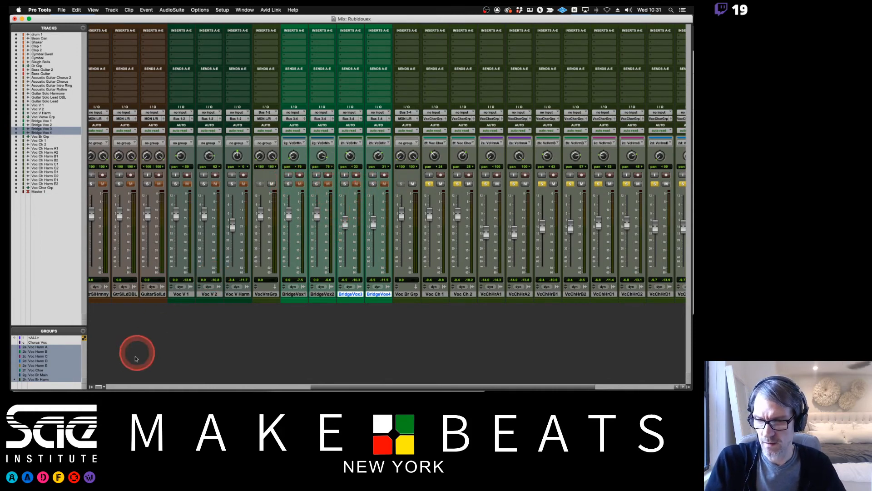
key("super+shift+n")
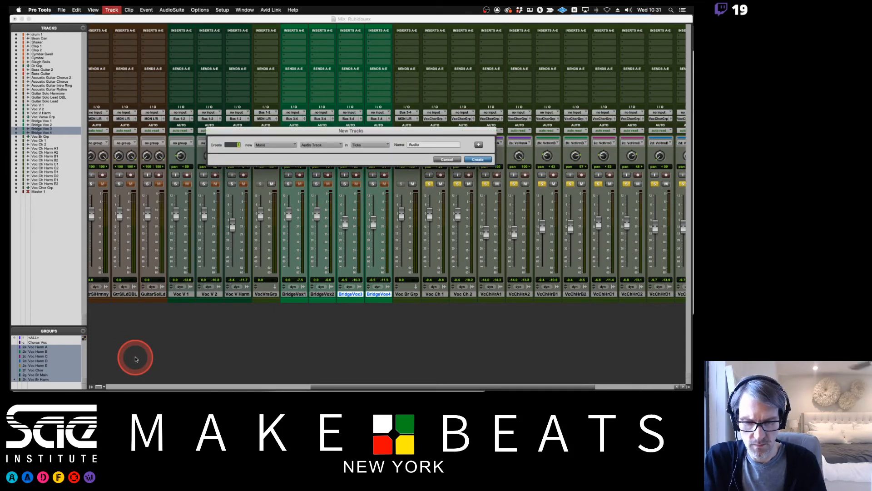
left_click(447, 159)
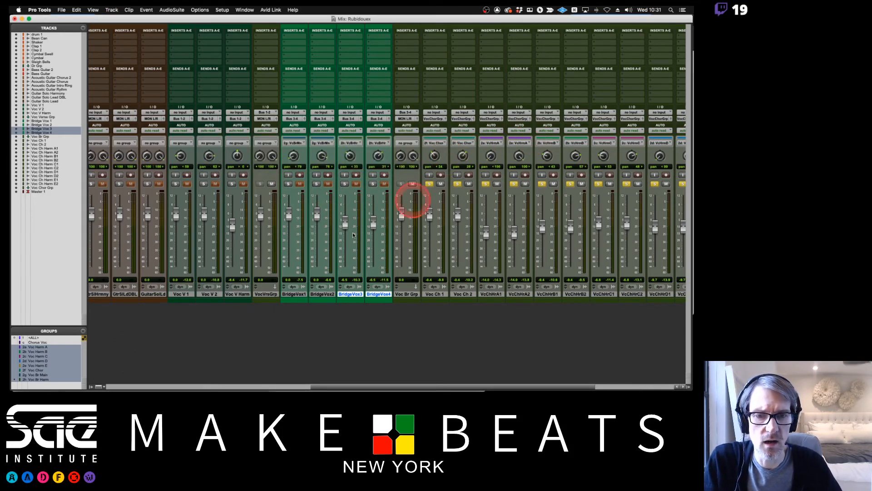
Group Bridge Vox 1 through Bridge Vox 4 as a Mix/Edit group named Voc Br ALL with ID b.
left_click(290, 295, "shift")
key("super+g")
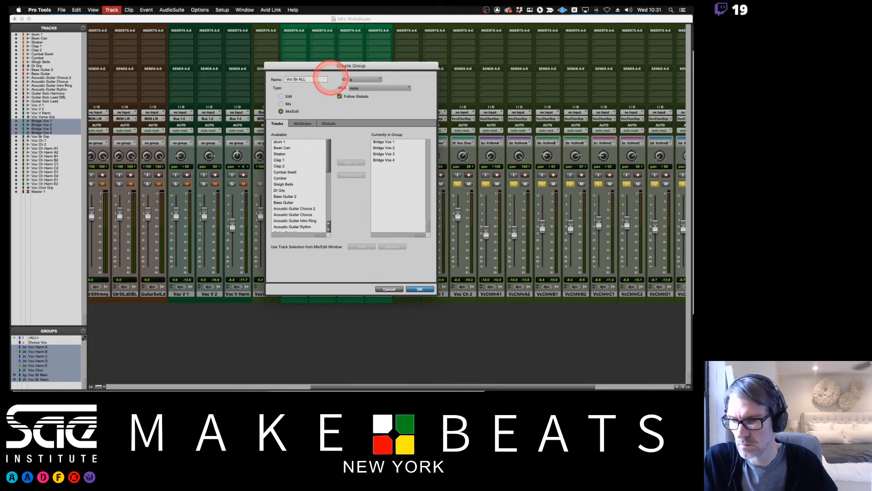
left_click(358, 80)
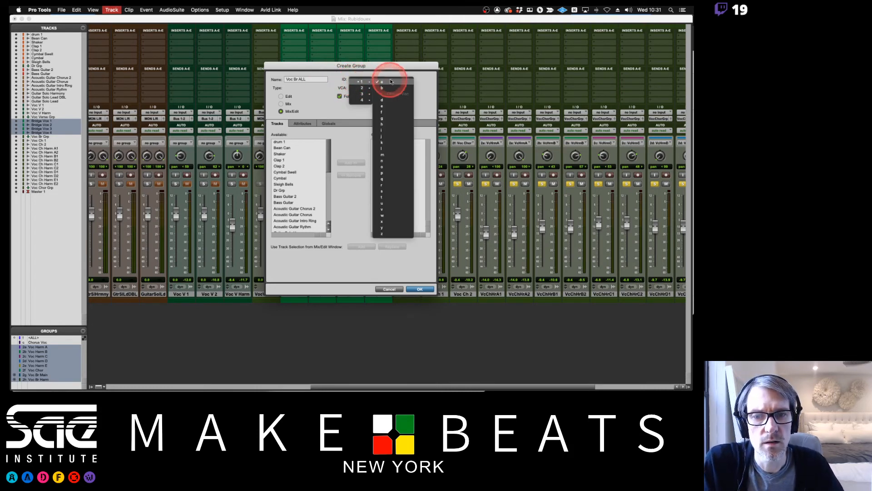
left_click(387, 88)
left_click(419, 289)
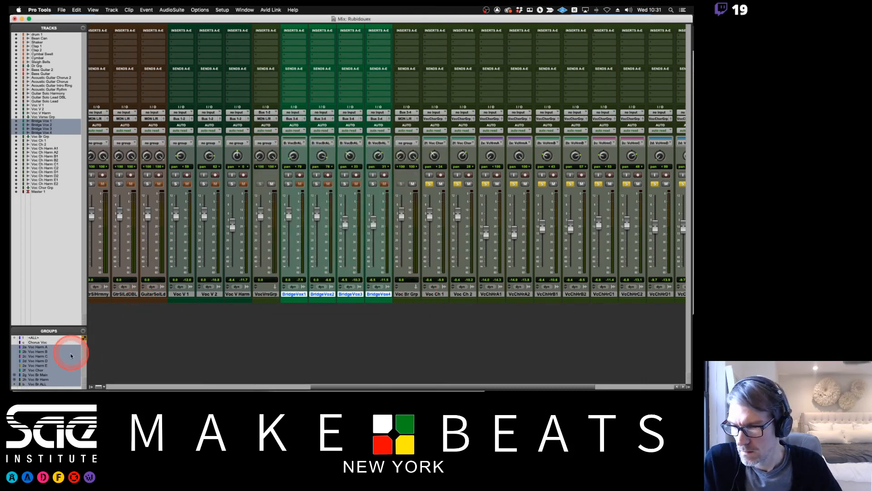
right_click(39, 386)
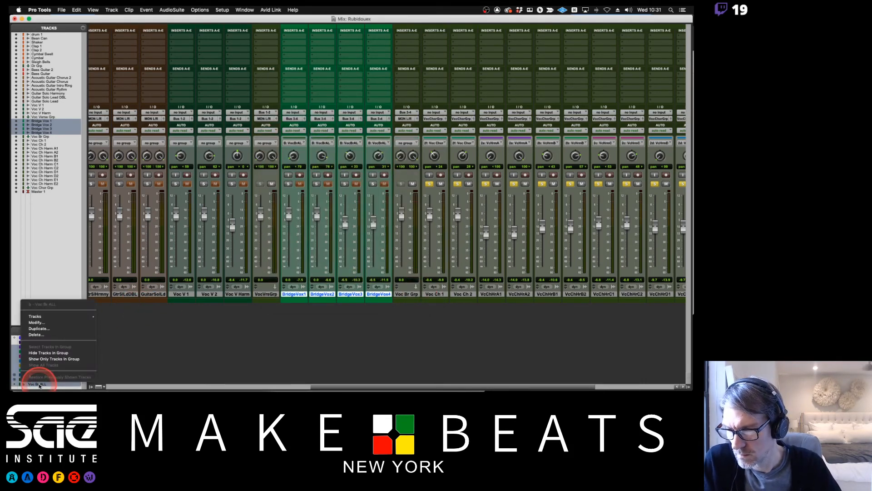
left_click(19, 331)
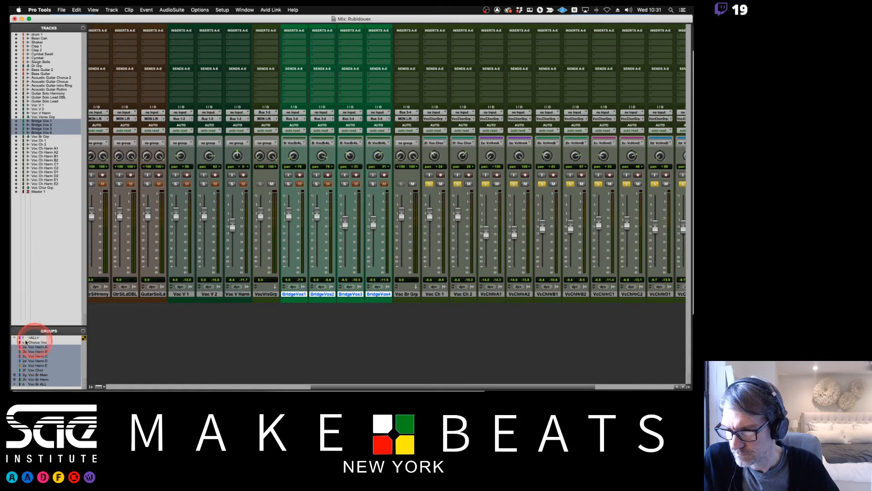
Rename the Chorus Voc group as Chorus Voc ALL, and deactivate it along with the Voc Br ALL group.
left_click(38, 343)
right_click(39, 344)
left_click(36, 355)
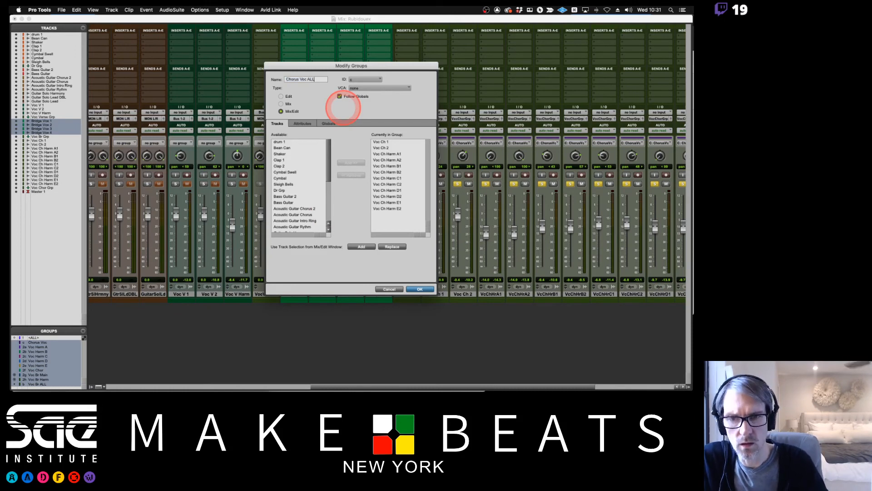
key("Return")
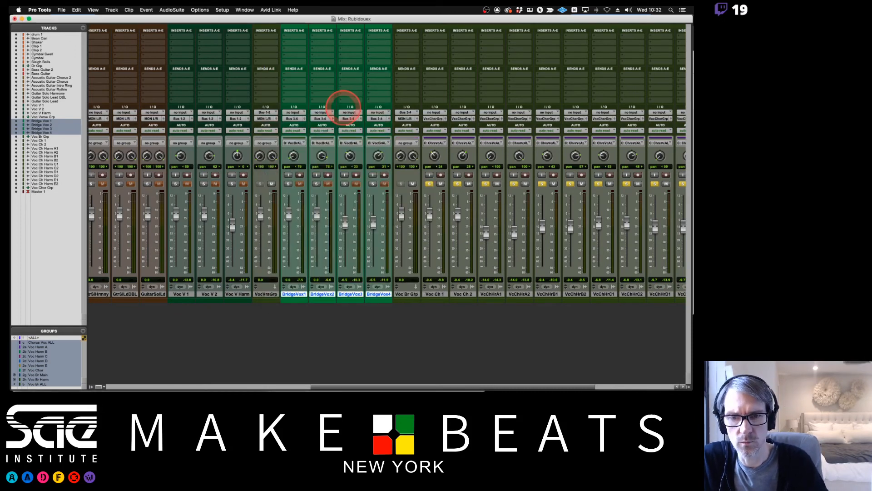
left_click(32, 345)
left_click(35, 384)
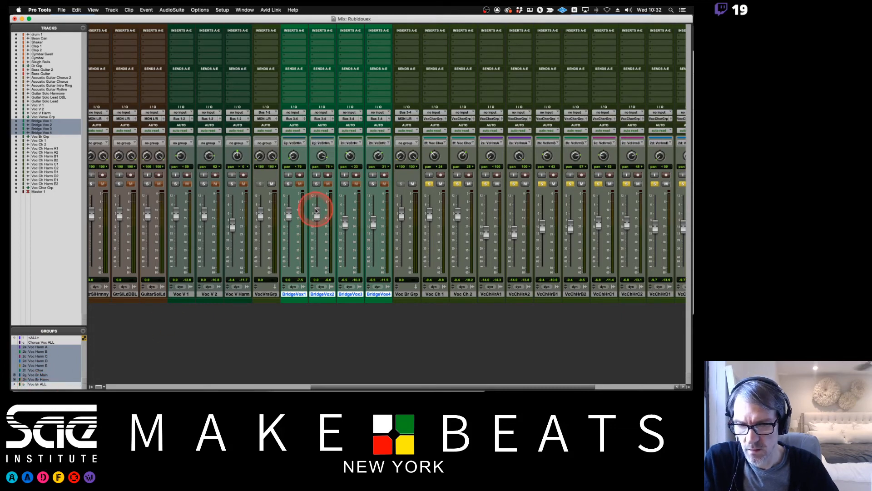
Try toggling the bridge vocal solos with Voc Br ALL active, and test the Bridge Vox 1 fader with that group off.
key("b")
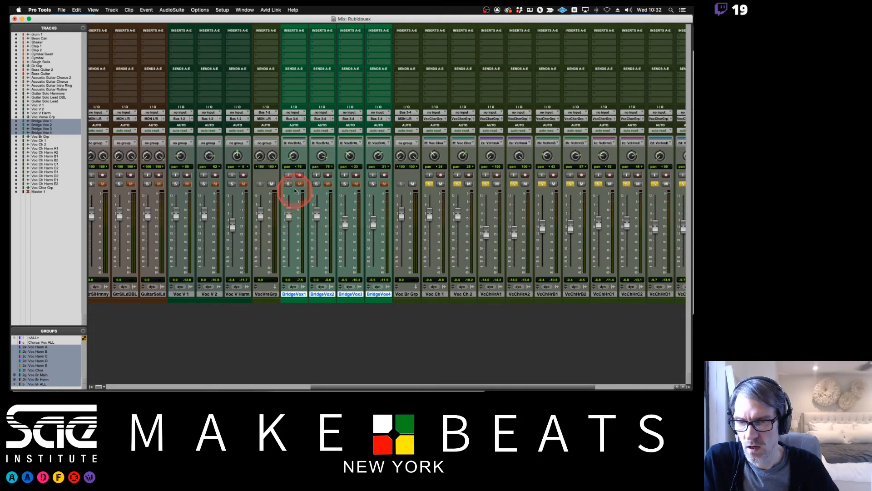
left_click(288, 184)
left_click(288, 184)
left_click(288, 183)
left_click(288, 184)
left_click(288, 183)
left_click(288, 183)
key("b")
left_click(288, 216)
left_click_drag(287, 217, 287, 225)
left_click(323, 156)
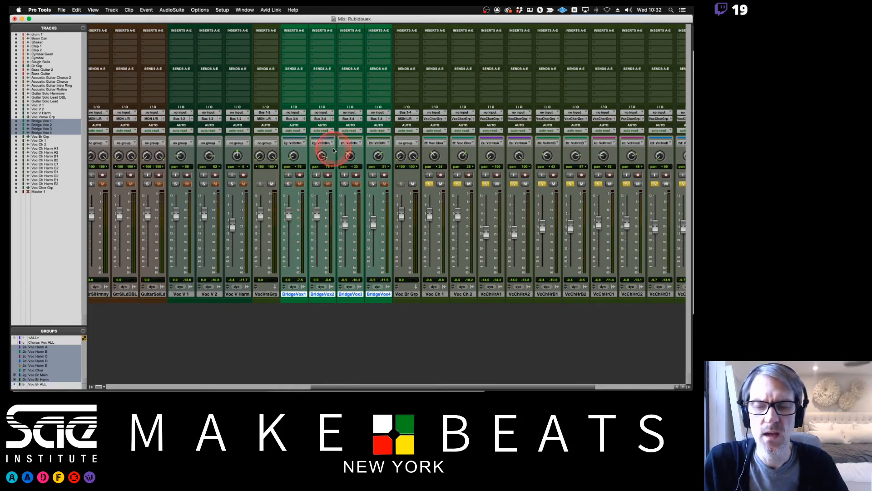
left_click(318, 177)
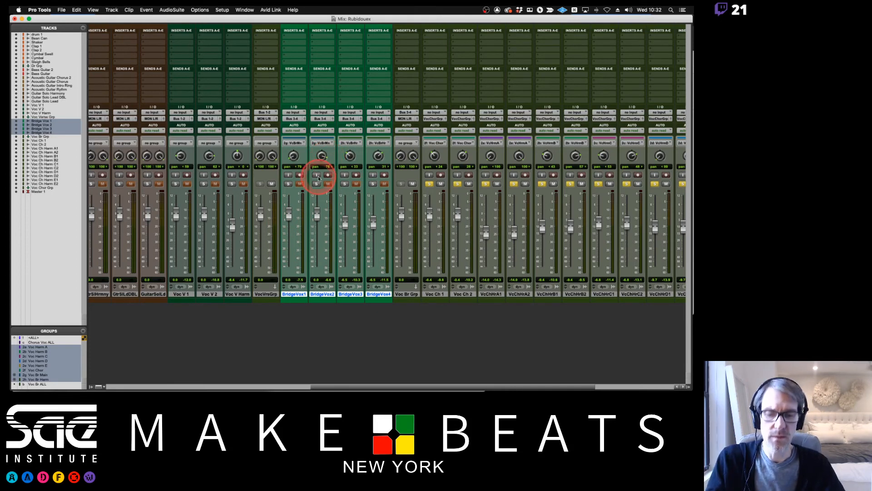
Activate the Voc Br ALL group and solo all four bridge vocal tracks together.
left_click(300, 183)
left_click(288, 183)
left_click(299, 193)
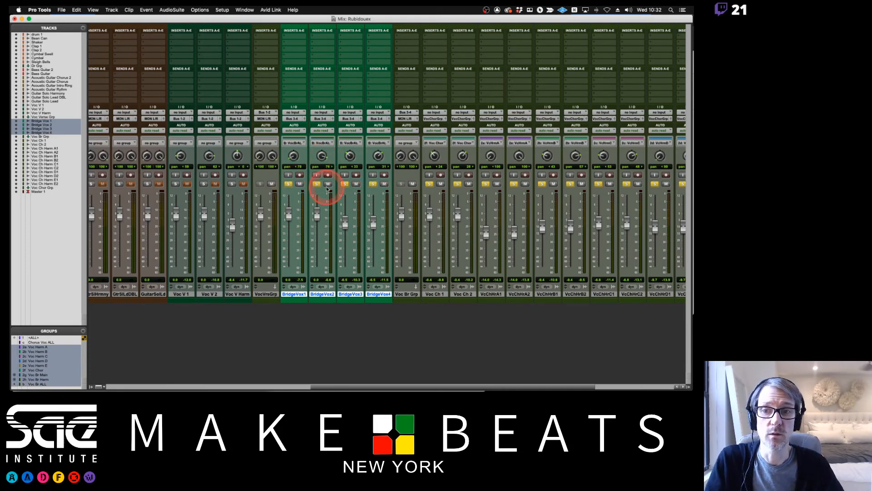
Open the Color Palette and give the Voc Br Grp track the same green as the Bridge Vox tracks.
scroll(326, 189, "left", 3)
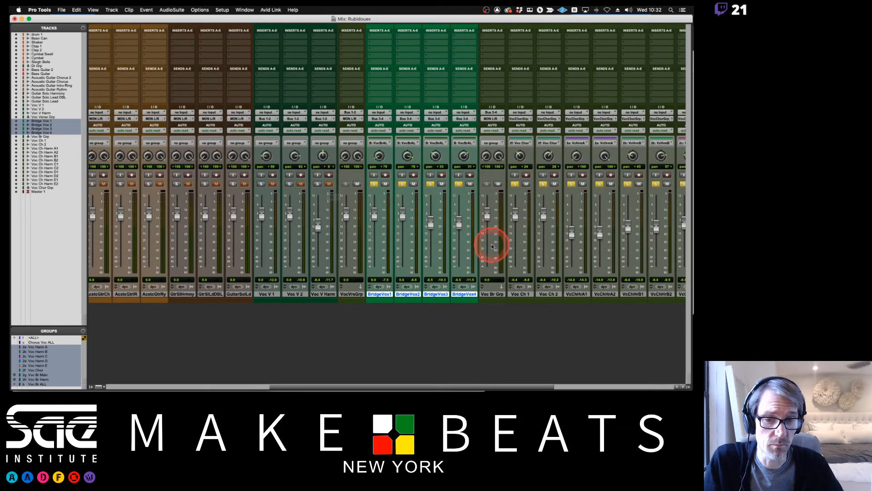
left_click(487, 294)
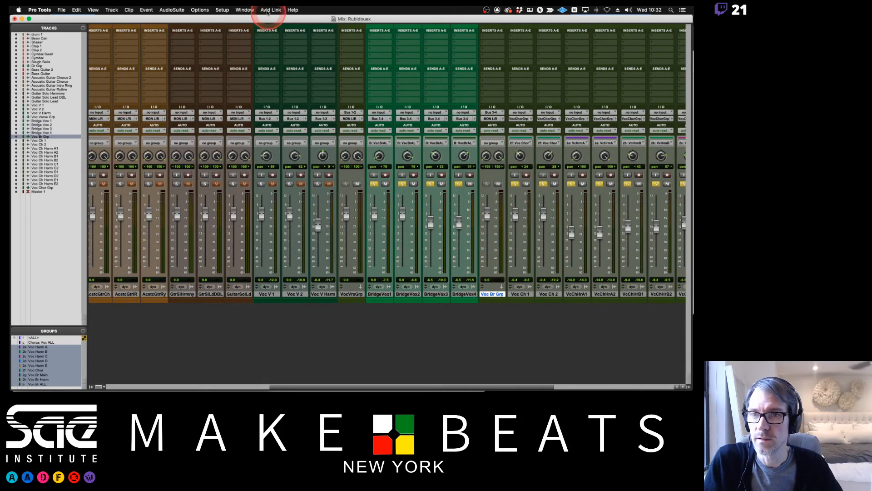
left_click(270, 9)
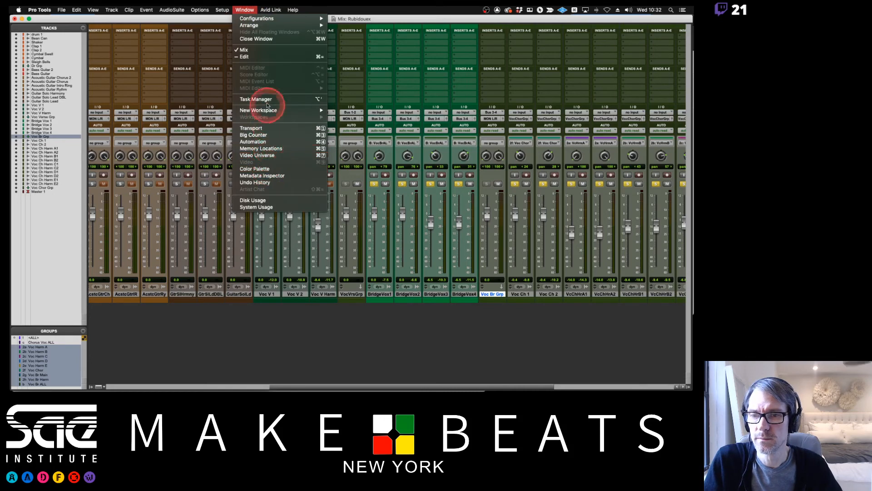
left_click(260, 171)
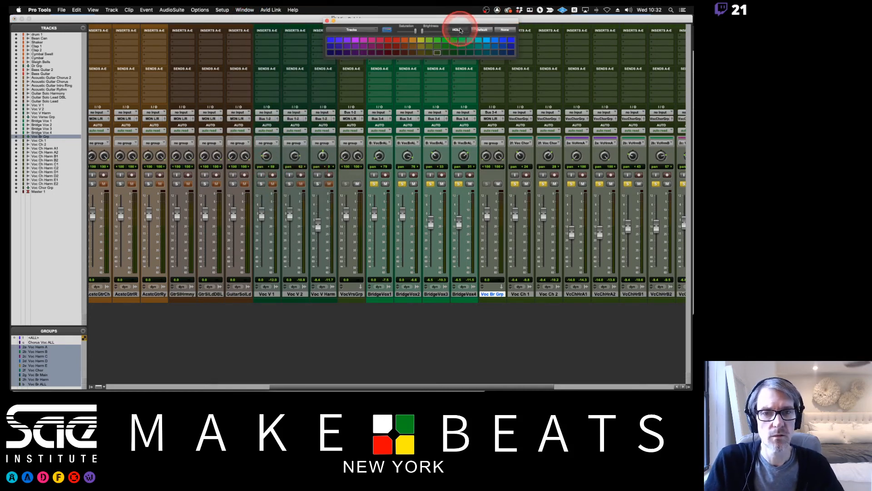
left_click(462, 296, "shift")
left_click(461, 46)
Color the Voc Verse Grp track the same dark green as the Voc V Harm track.
scroll(499, 156, "right", 10)
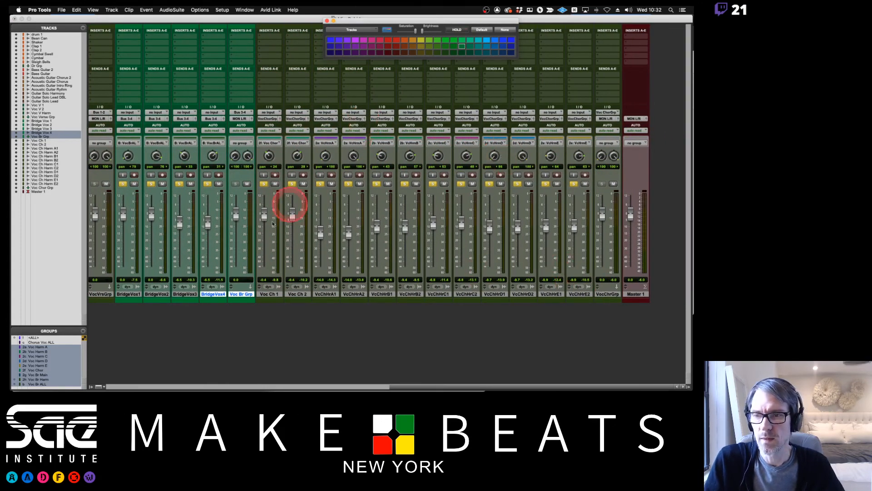
scroll(268, 227, "left", 3)
scroll(270, 228, "left", 5)
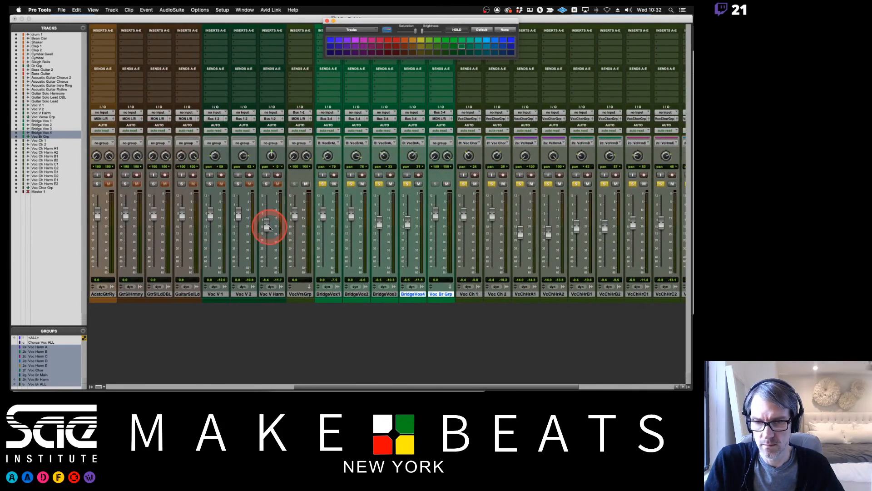
scroll(269, 229, "right", 4)
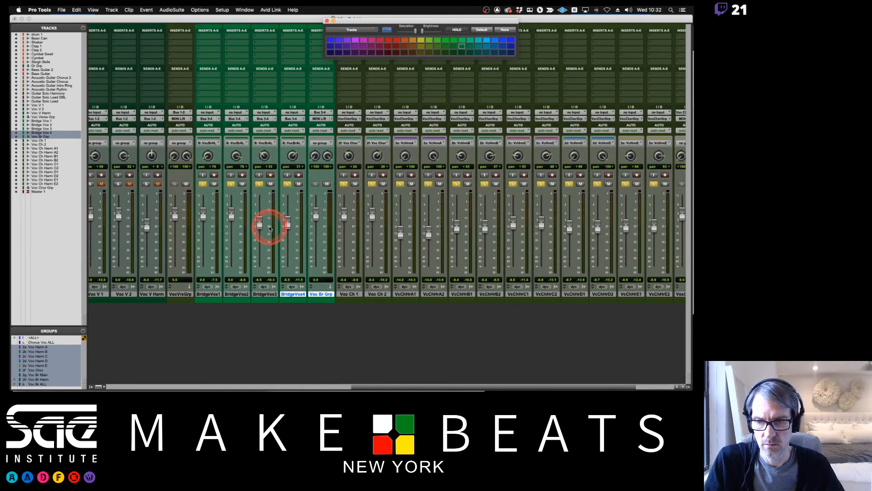
left_click(183, 294)
left_click(156, 295, "shift")
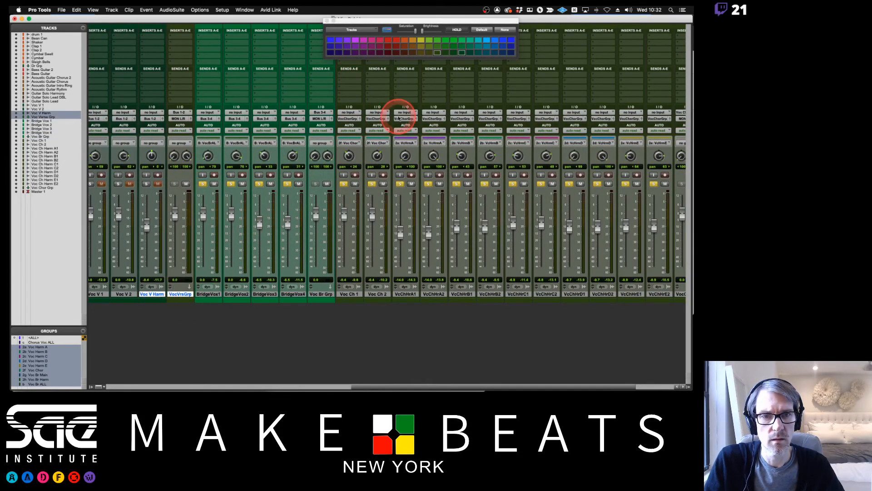
left_click(461, 53)
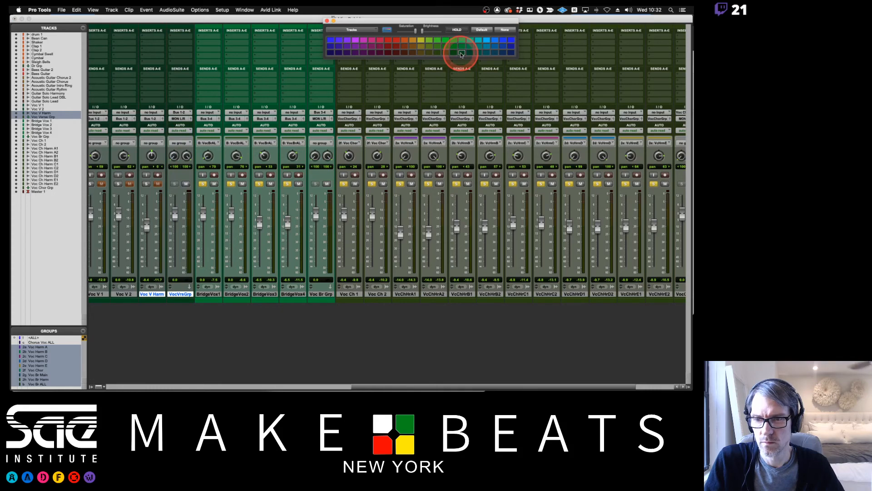
Color all chorus vocal tracks from Voc Ch 1 through Voc Chor Grp yellow-green and close the Color Palette.
left_click(357, 295)
scroll(386, 296, "right", 3)
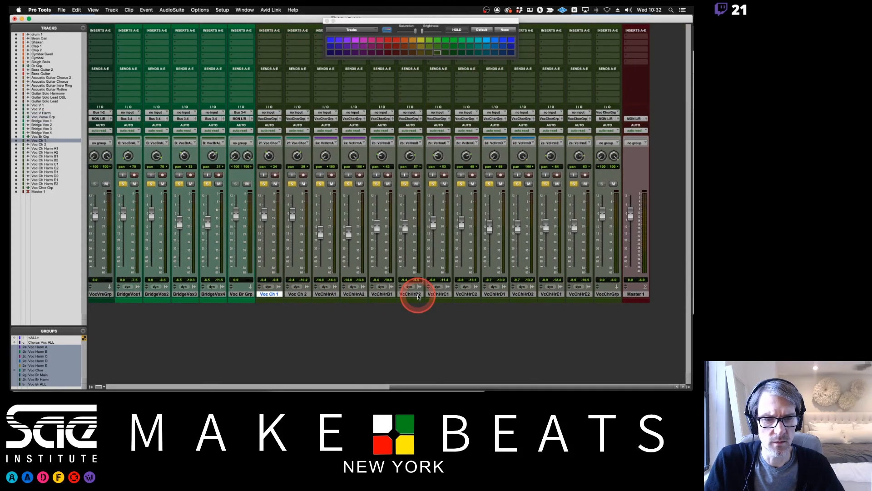
left_click(607, 295, "shift")
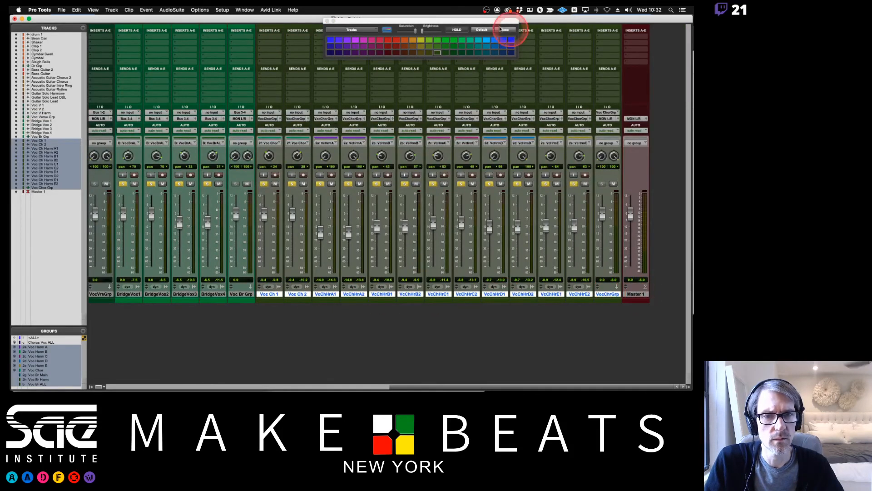
left_click(429, 48)
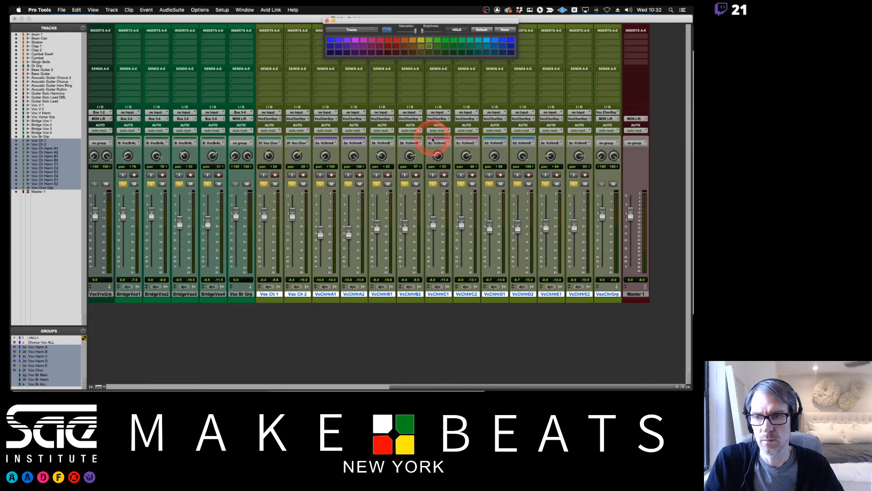
scroll(432, 136, "left", 3)
left_click(327, 21)
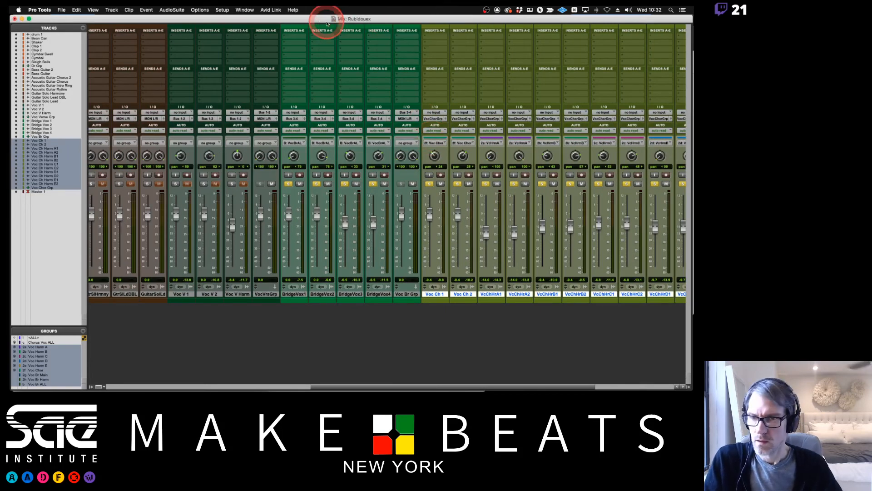
Group Voc V 1 and Voc V 2 as a Mix/Edit group named Voc V Main and test their linked faders.
scroll(234, 291, "left", 3)
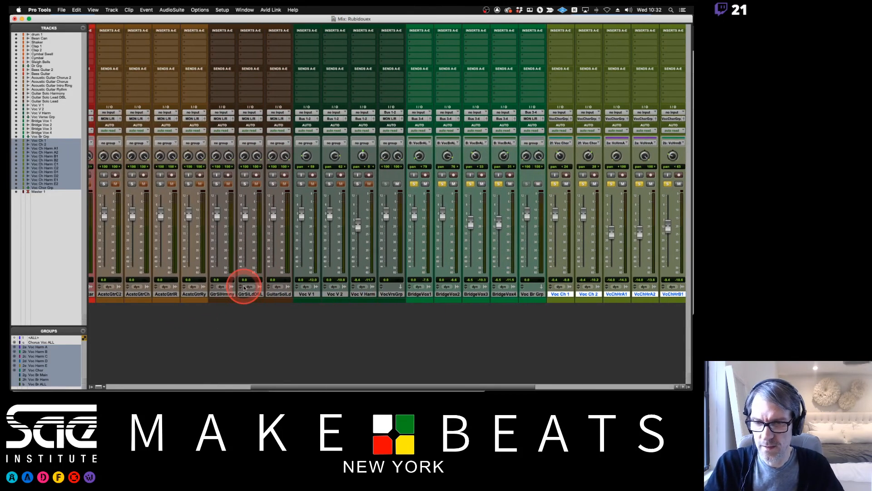
left_click(316, 294)
left_click(337, 294, "shift")
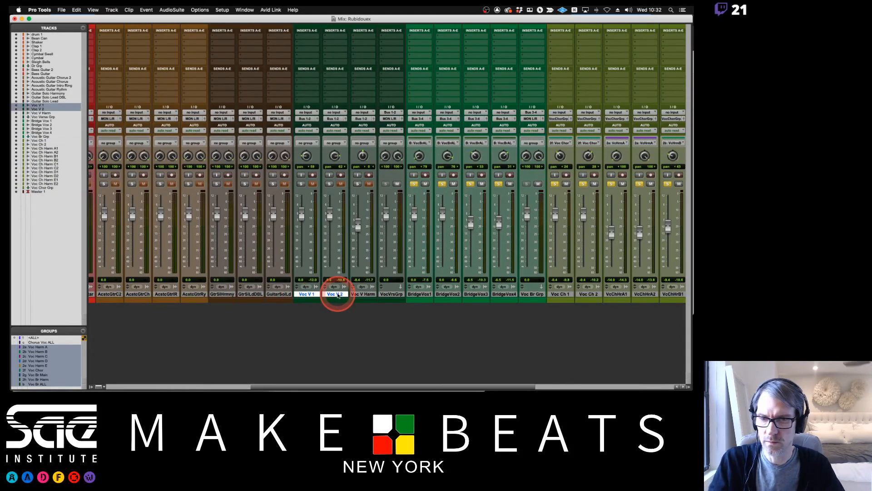
left_click(319, 243)
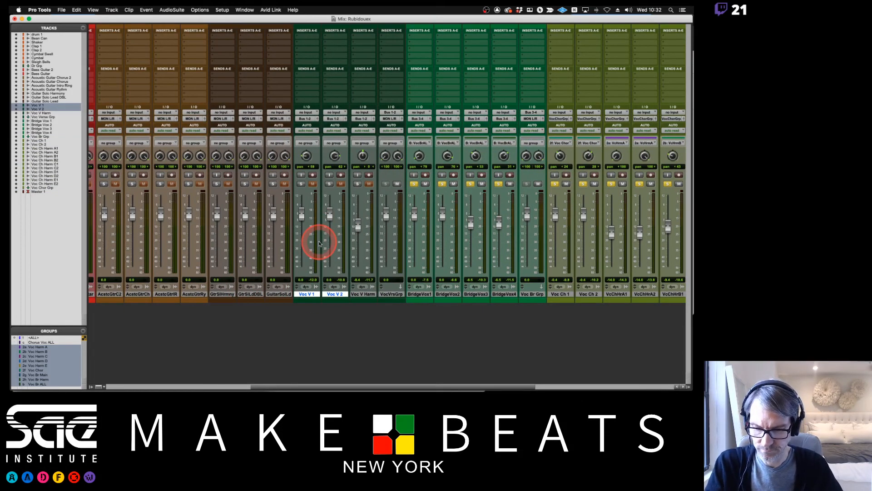
key("super+g")
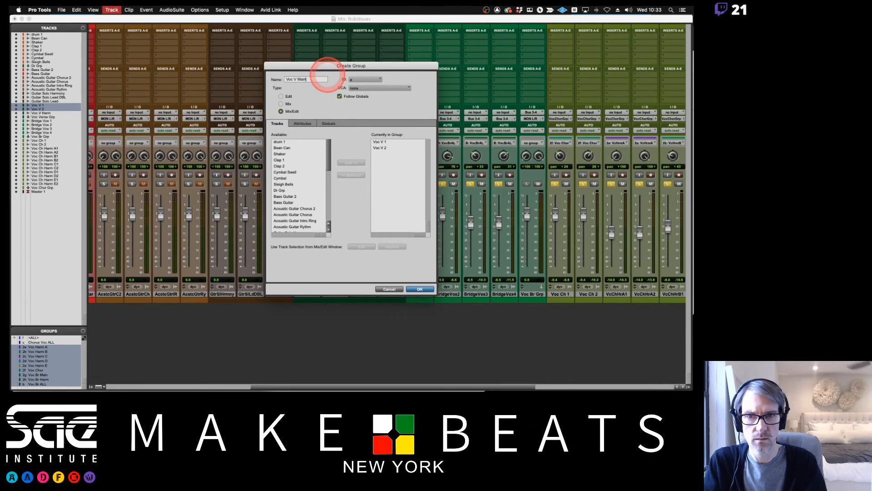
key("Return")
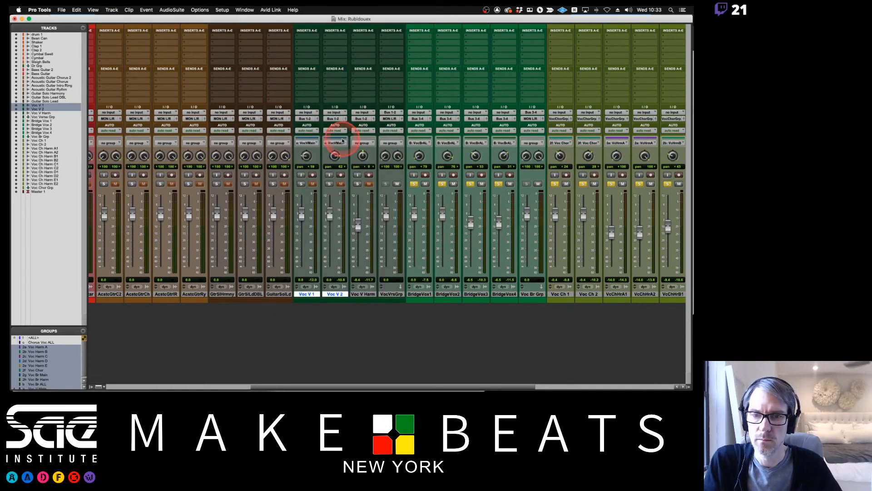
left_click_drag(302, 211, 304, 222)
left_click(300, 222, "alt")
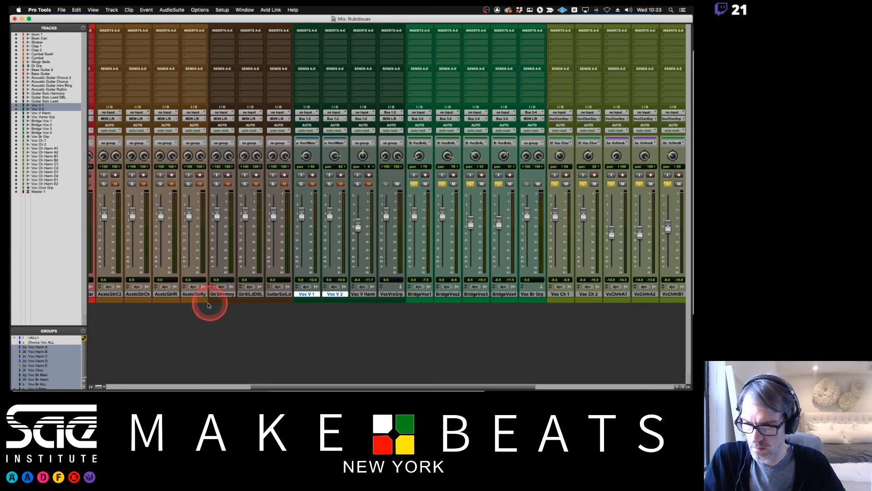
Group Voc V 1, Voc V 2 and Voc V Harm as a Mix/Edit group named Voc Verse ALL with ID v.
scroll(46, 361, "down", 1)
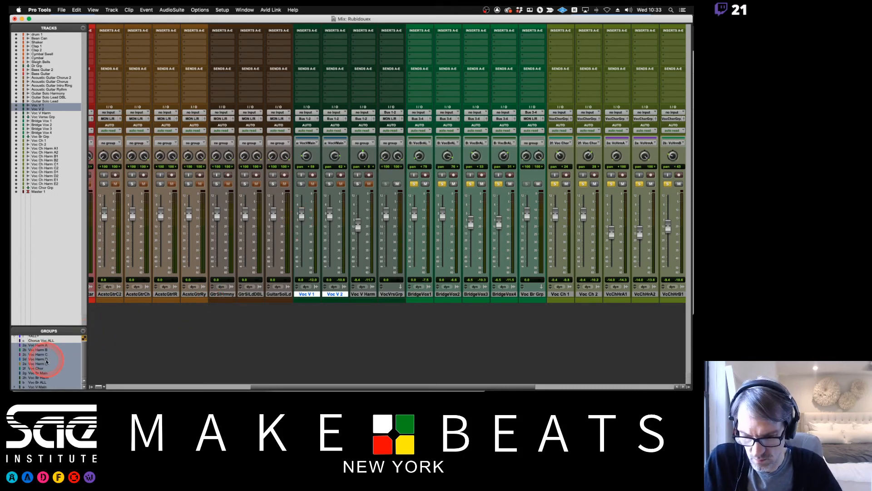
left_click(312, 294)
left_click(312, 294)
left_click(366, 295, "shift")
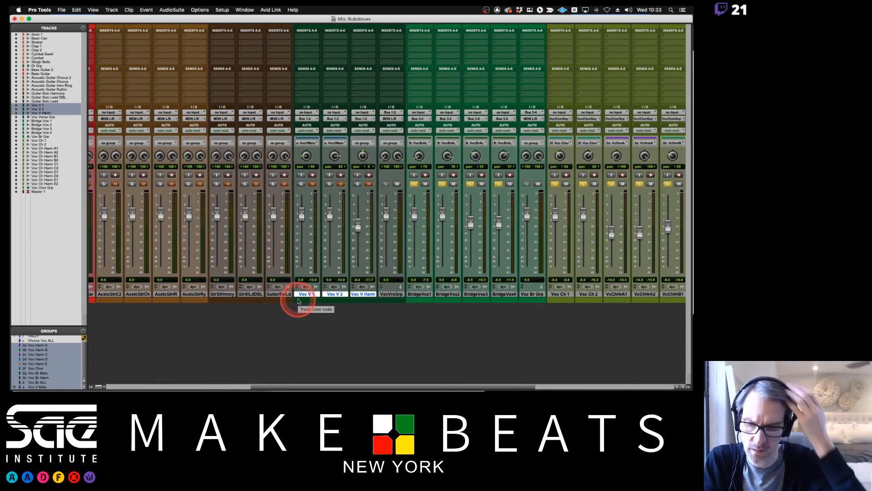
key("super+g")
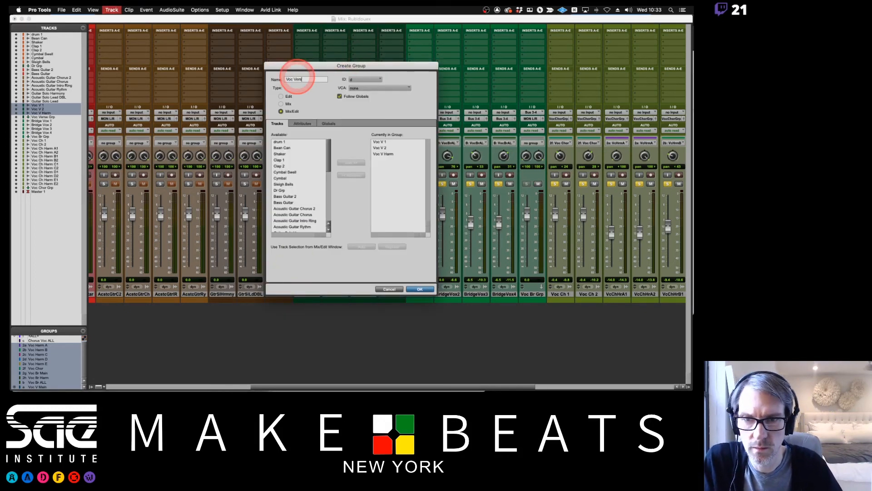
left_click(366, 79)
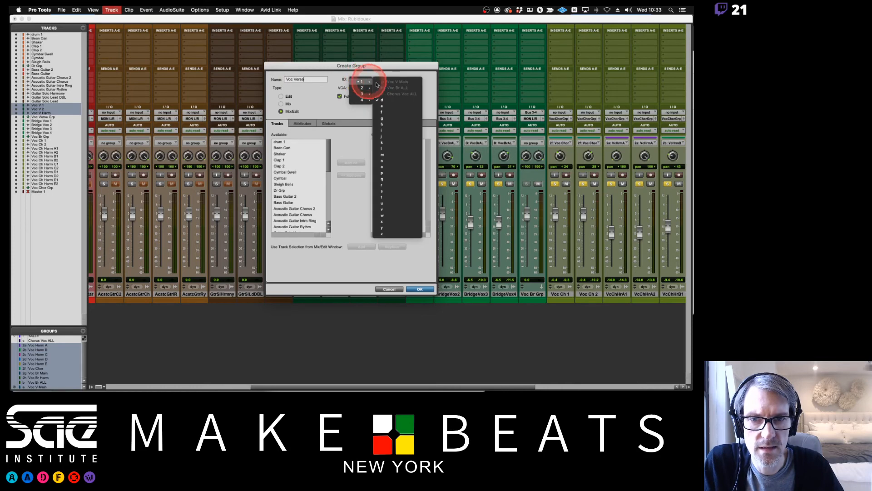
left_click(390, 209)
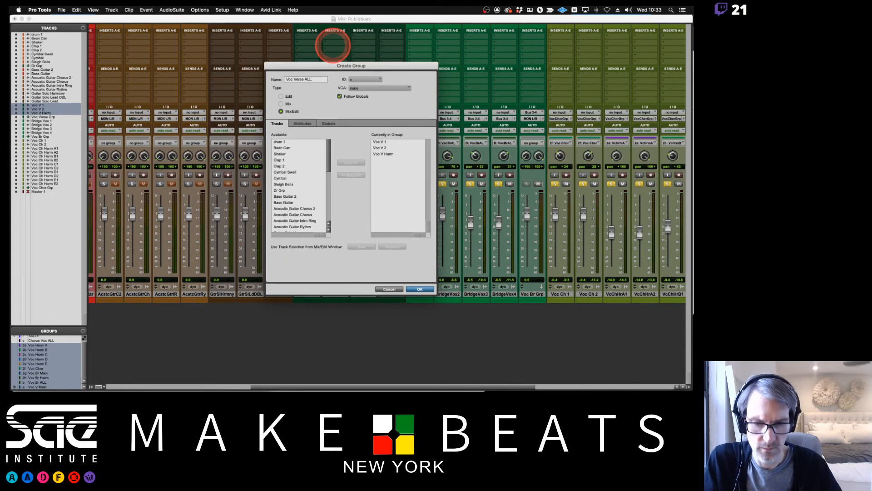
key("Return")
Test the Voc Verse ALL group with the Voc V 1 solo and enlarge the Groups list to show all groups.
left_click(302, 184)
left_click(302, 184)
left_click(301, 184)
left_click(301, 184)
scroll(26, 381, "down", 1)
key("v")
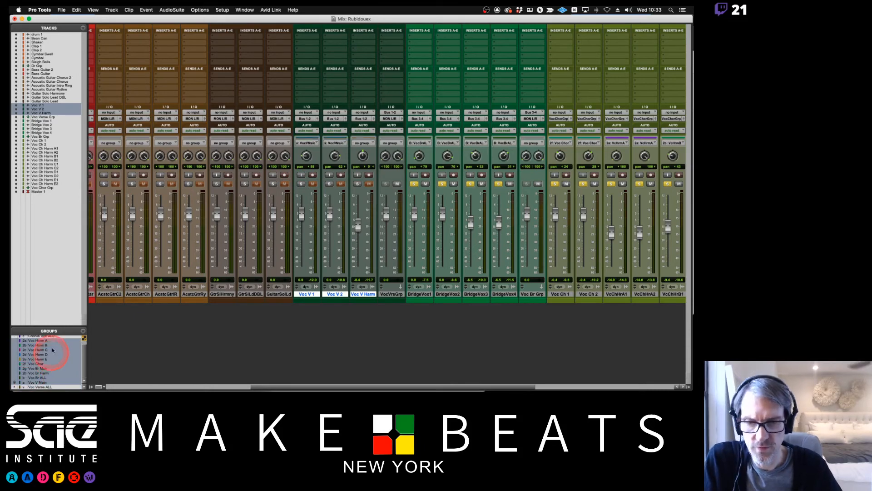
left_click_drag(57, 327, 50, 210)
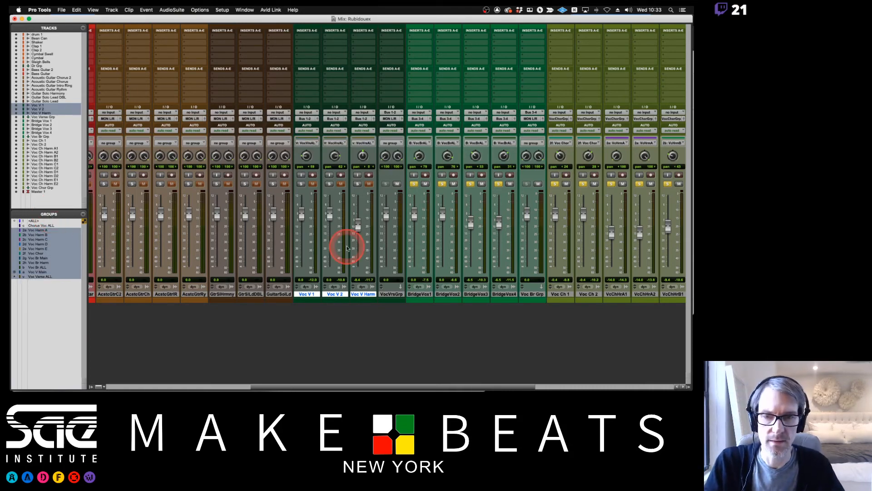
Turn off solo on all bridge vocals, and on all chorus vocals using the enabled Chorus Voc ALL group.
scroll(412, 239, "right", 5)
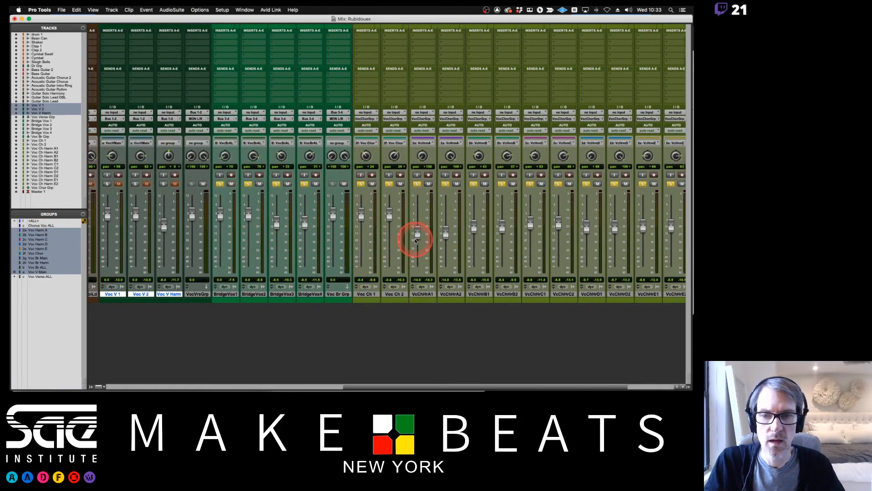
scroll(415, 240, "right", 5)
scroll(415, 241, "left", 3)
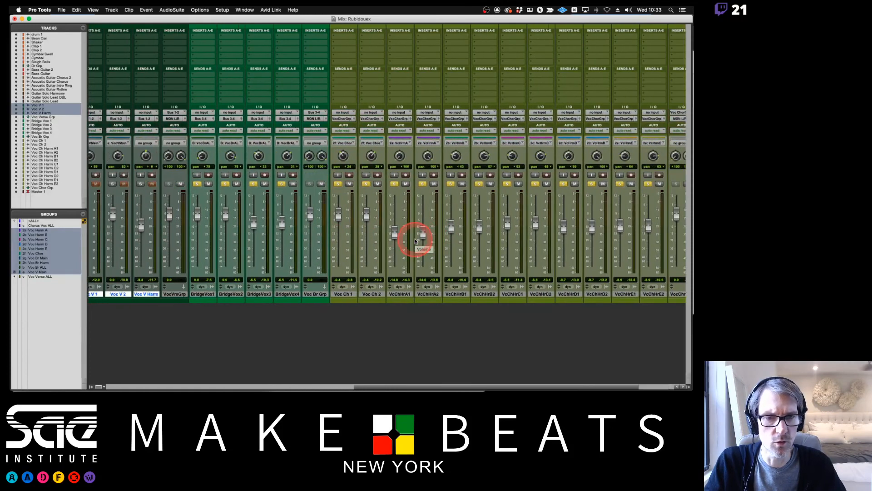
left_click(225, 184)
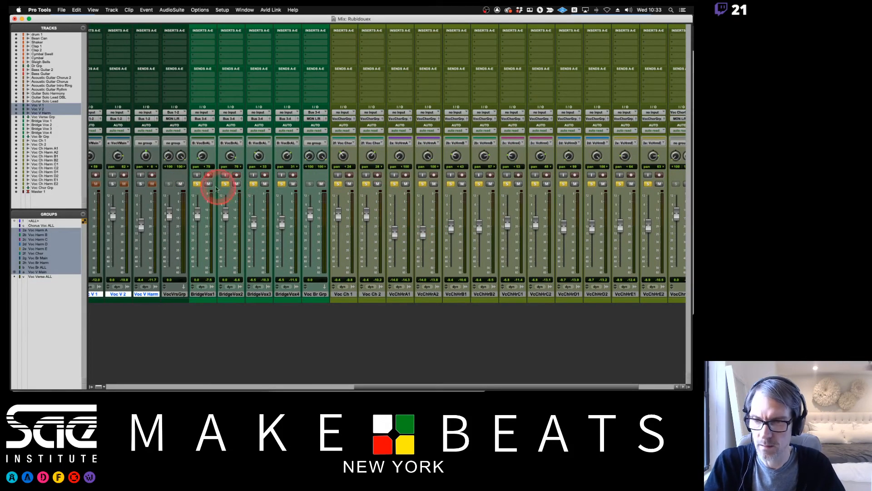
left_click(196, 184)
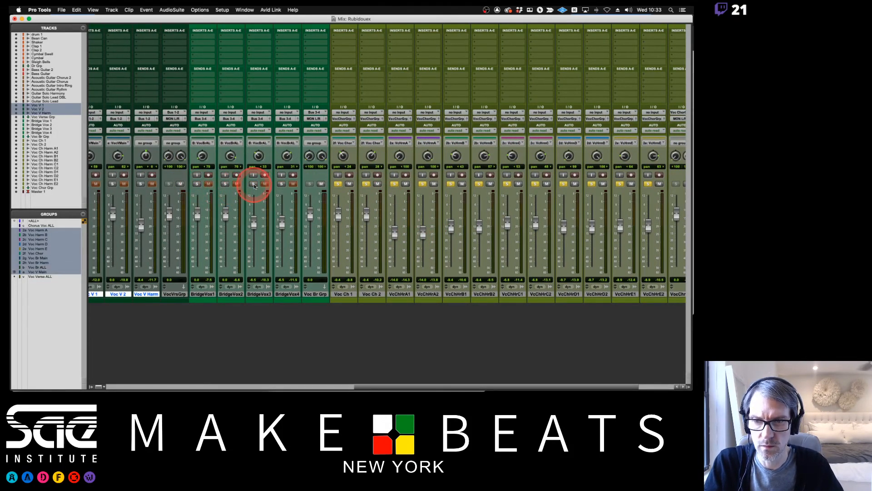
key("c")
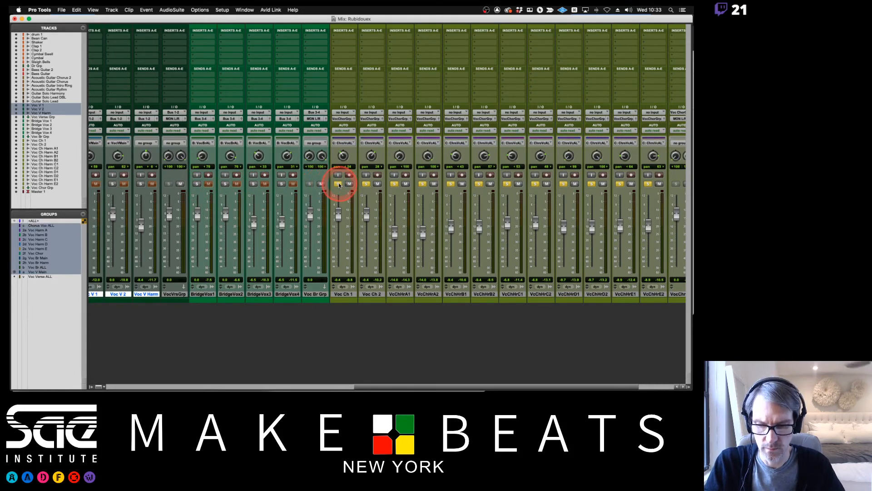
left_click(338, 184)
Create a stereo Aux Input track named Vocal Grp directly after the Voc Chor Grp track.
scroll(363, 196, "right", 5)
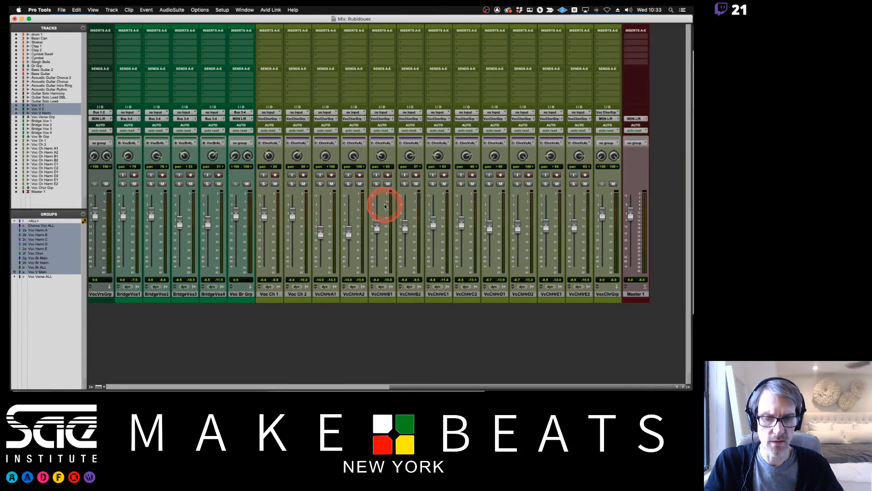
left_click(607, 295)
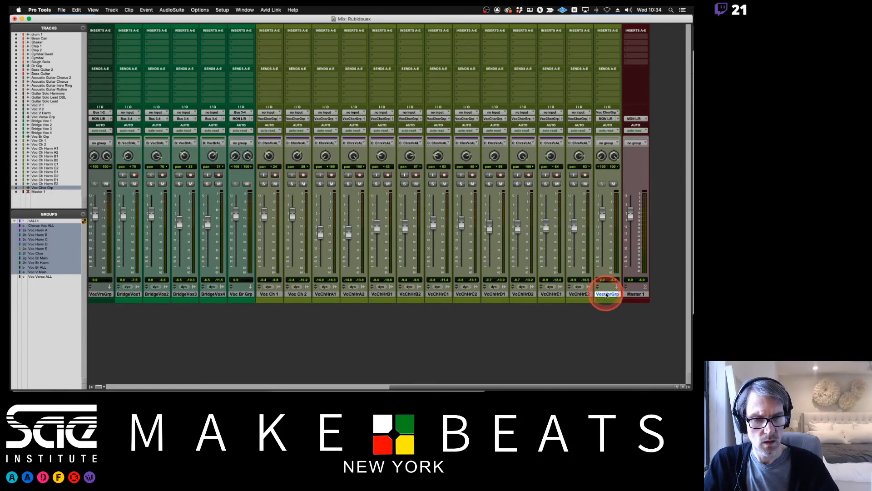
key("shift+super+n")
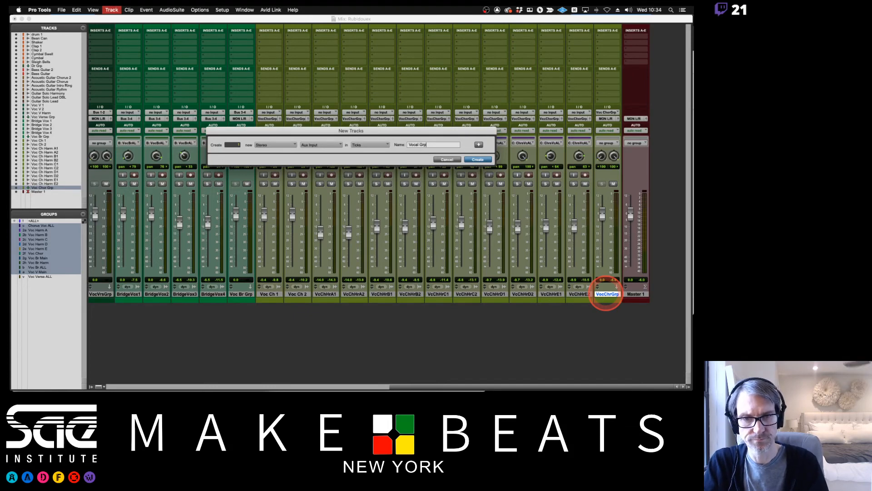
key("Return")
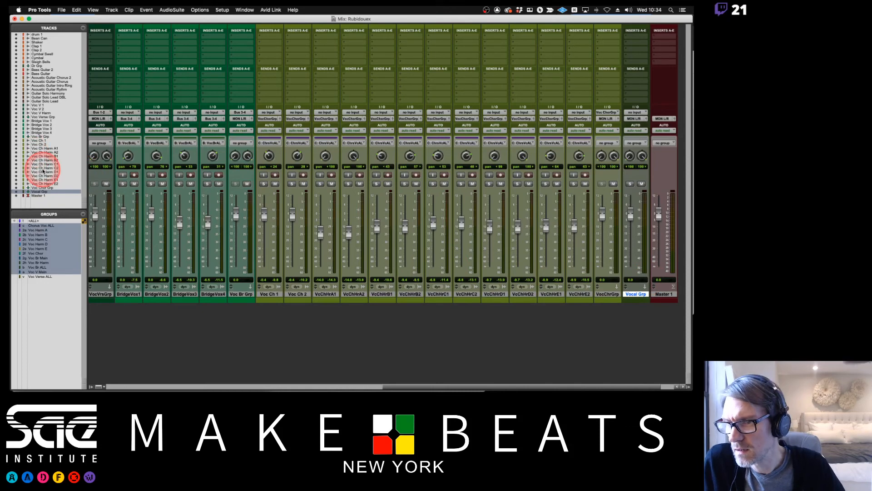
Show only the Voc Verse Grp, Voc Br Grp, Voc Chor Grp and Vocal Grp tracks in the mixer.
left_click(44, 137, "super")
left_click(41, 117, "super")
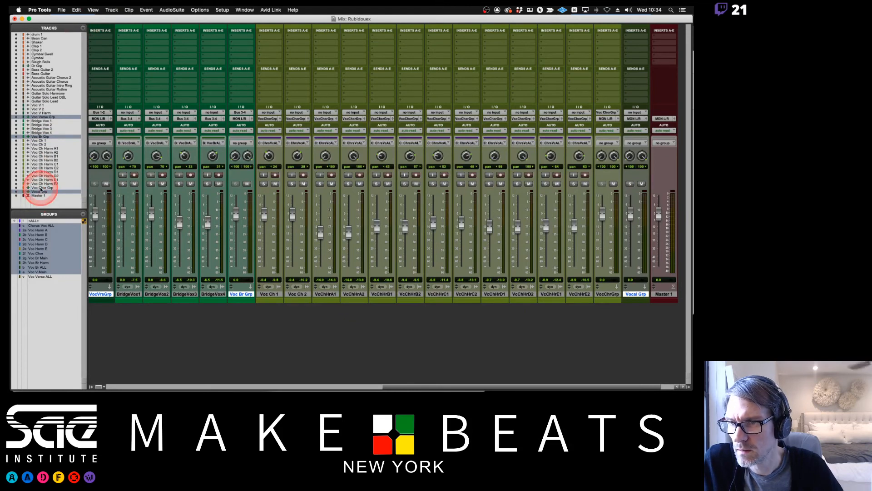
left_click(40, 187, "super")
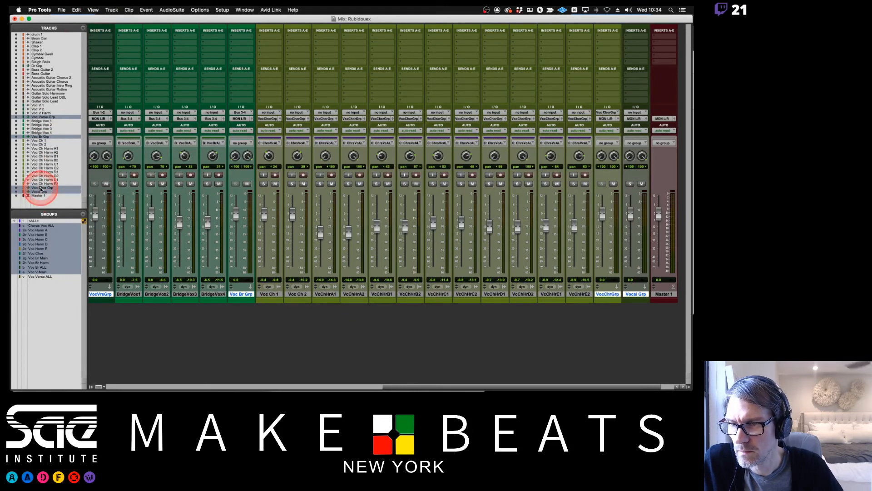
left_click(82, 28)
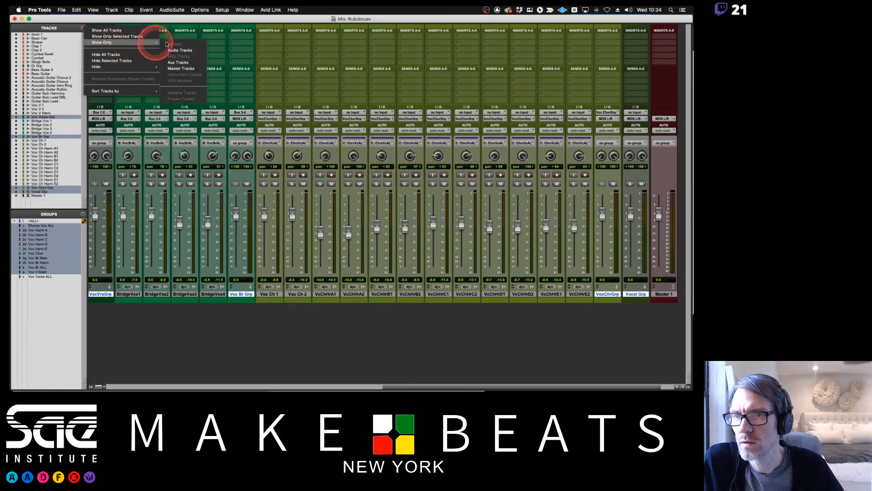
left_click(125, 36)
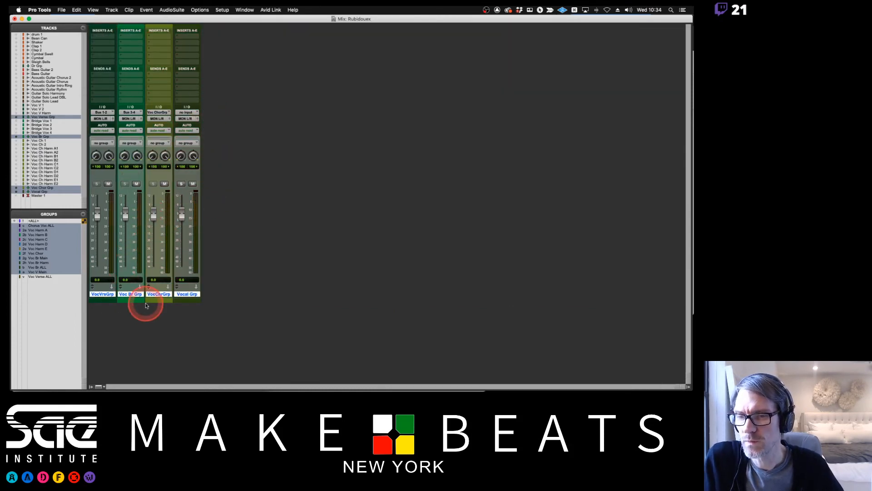
Route the outputs of Voc Verse Grp, Voc Br Grp and Voc Chor Grp to the Vocal Grp track and try its fader.
left_click(104, 304)
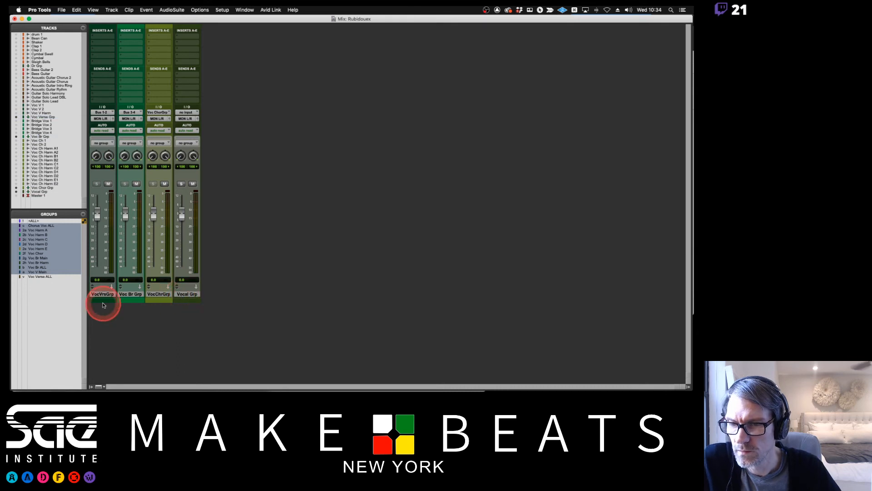
left_click(103, 294)
left_click(158, 295, "shift")
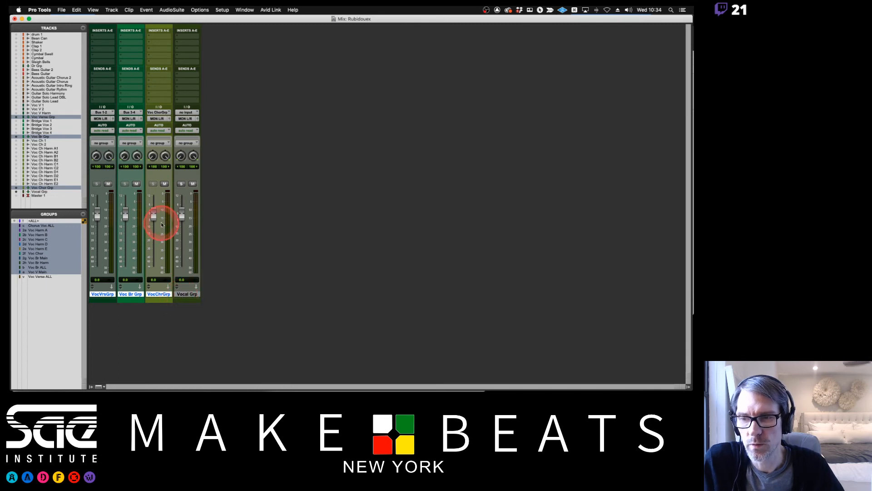
left_click(158, 119)
mouse_move(161, 137)
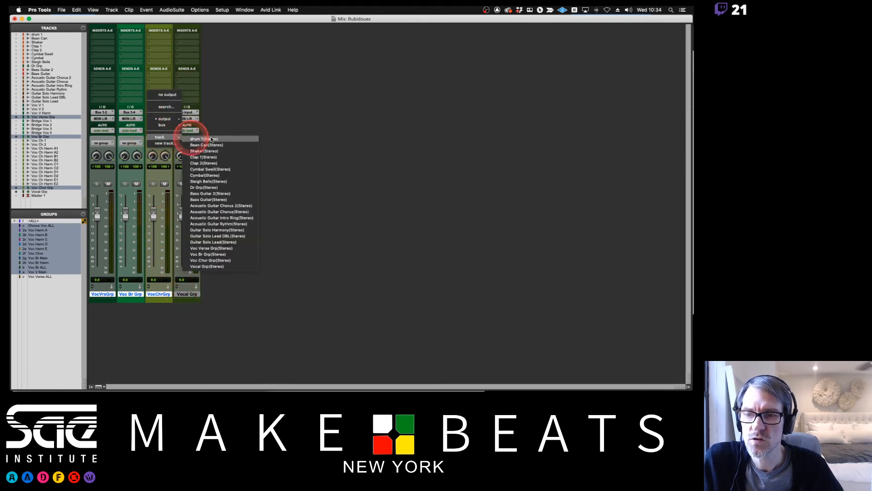
left_click(207, 267)
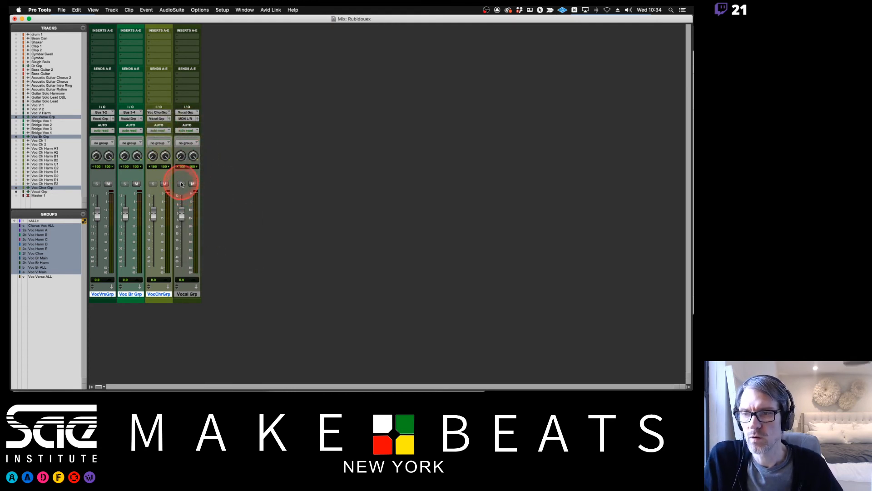
left_click_drag(182, 214, 184, 223)
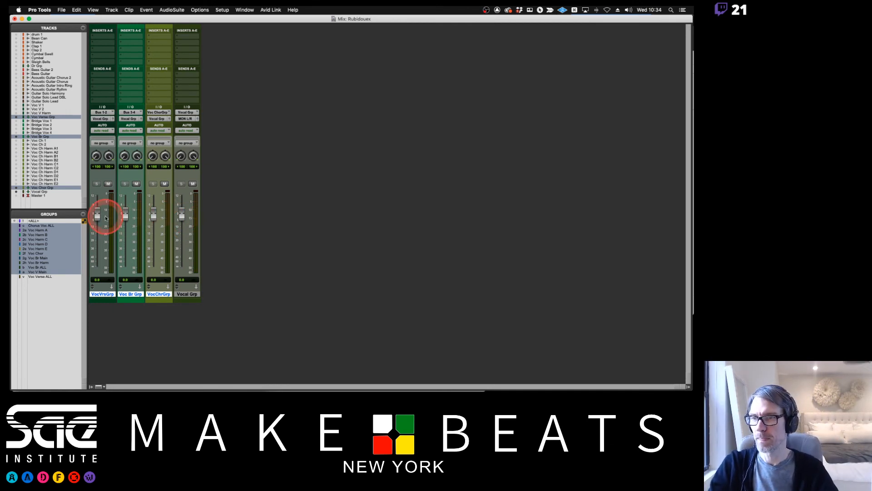
Show all tracks again and hide the Tracks and Groups lists to widen the mixer.
left_click(82, 28)
left_click(99, 31)
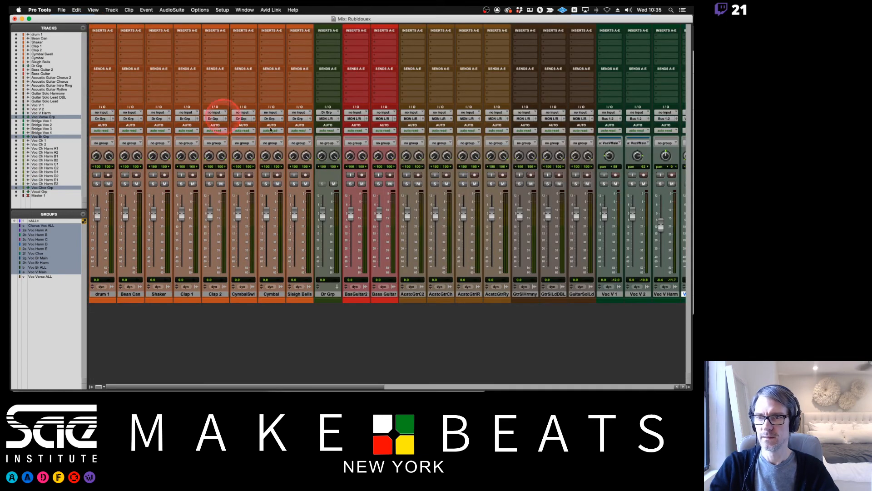
left_click(91, 386)
scroll(284, 226, "right", 4)
scroll(283, 225, "right", 10)
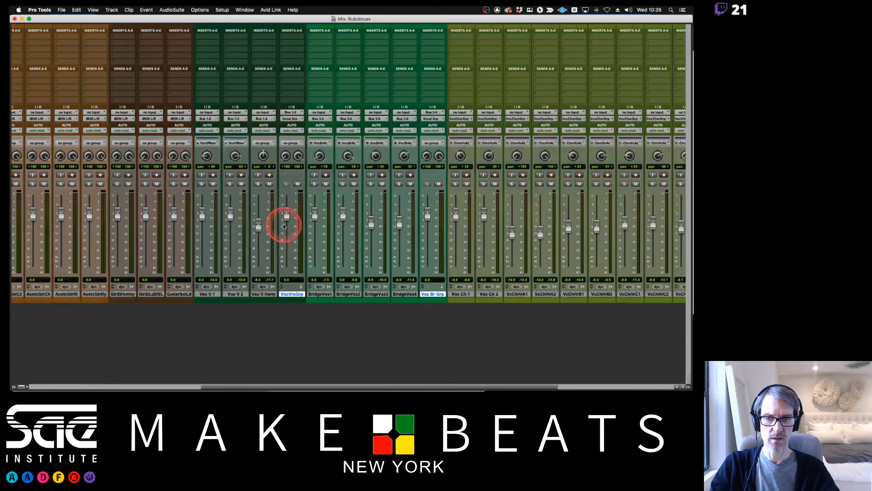
Color the Dr Grp track golden yellow-orange with the Color Palette and move the palette away from the drum and bass tracks.
scroll(283, 226, "left", 14)
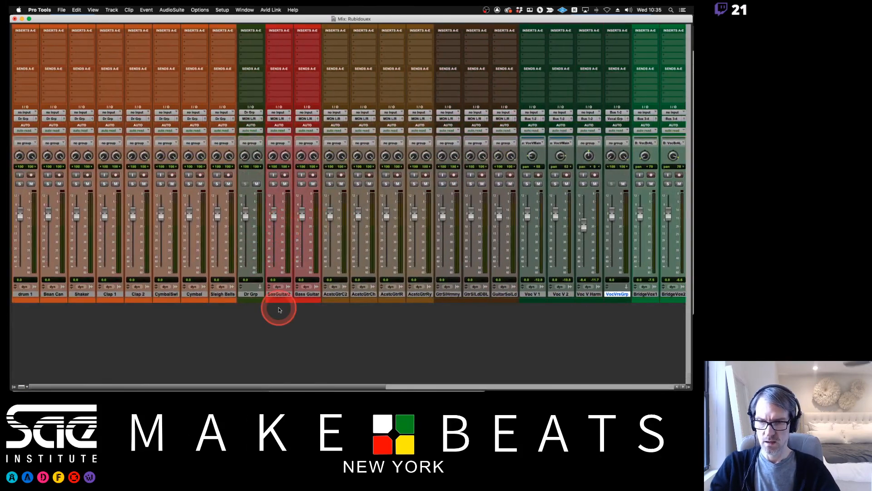
left_click(250, 294)
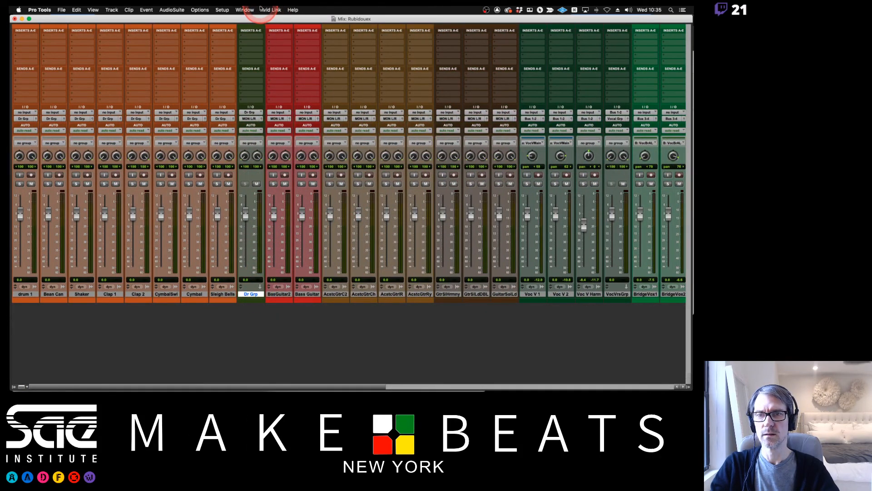
left_click(244, 10)
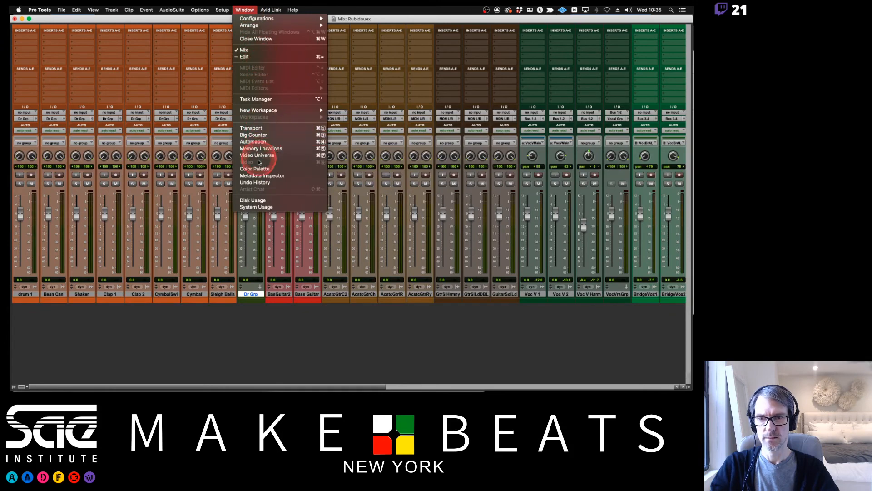
left_click(266, 172)
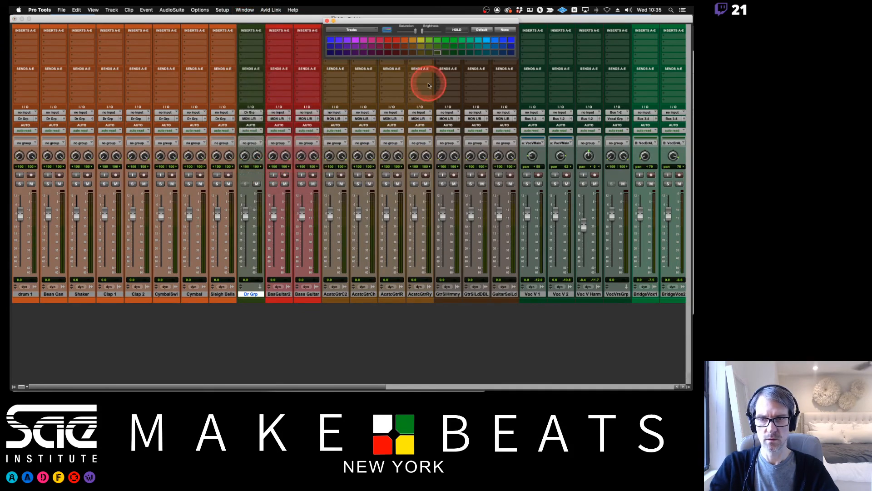
left_click(405, 41)
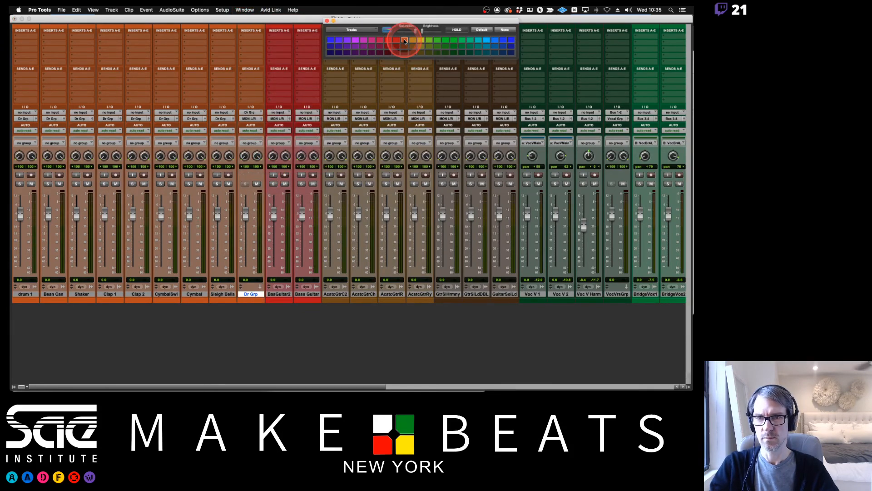
left_click(411, 41)
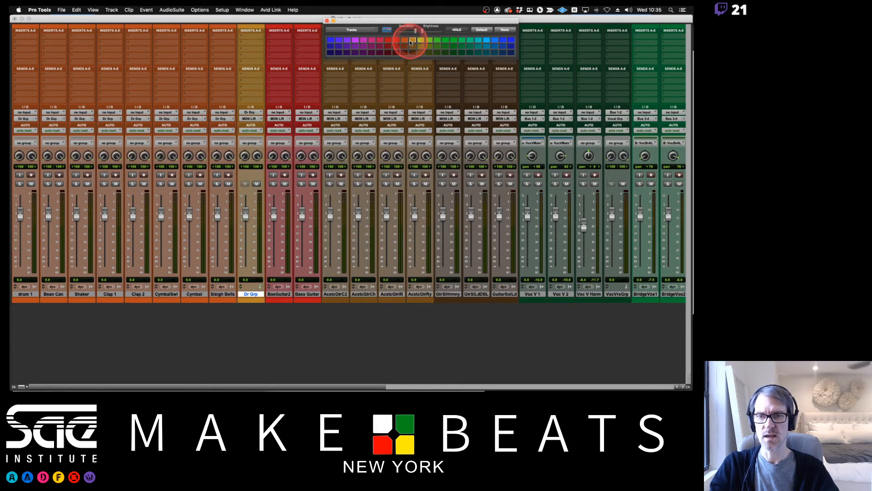
left_click(406, 48)
left_click(404, 40)
left_click(412, 40)
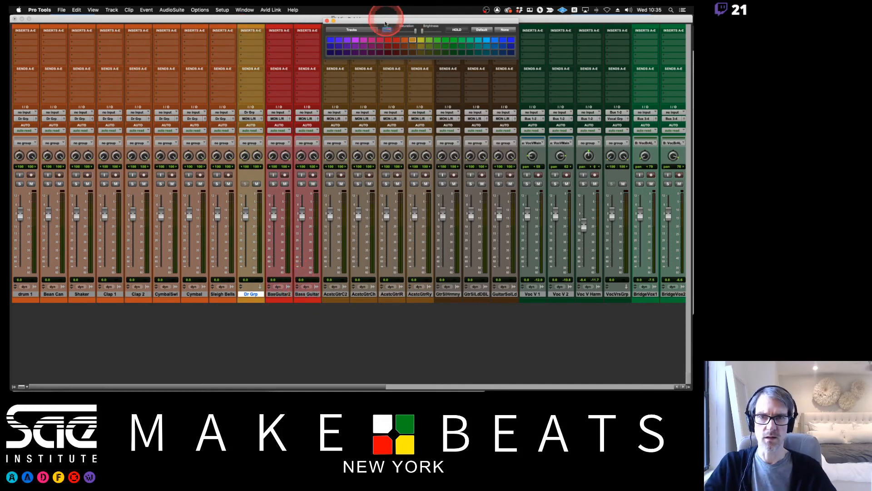
left_click_drag(386, 20, 481, 27)
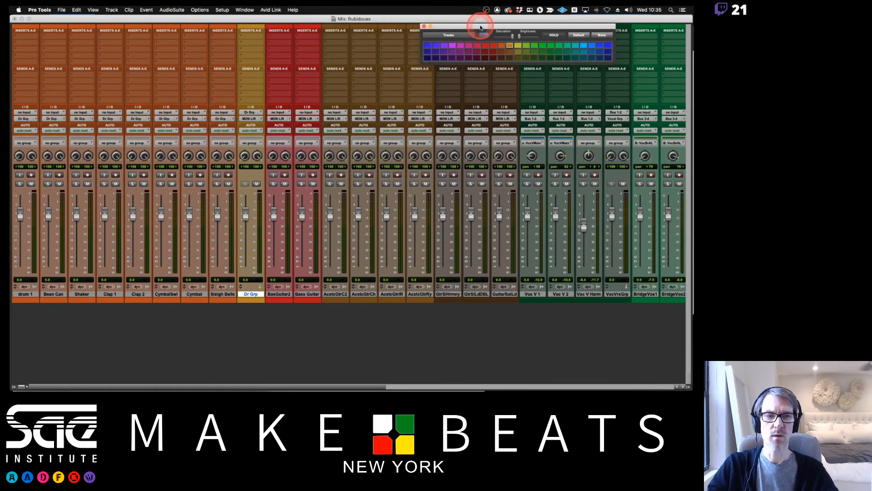
Move the Color Palette up against the mixer's title bar so it covers less of the track inserts.
scroll(472, 131, "right", 15)
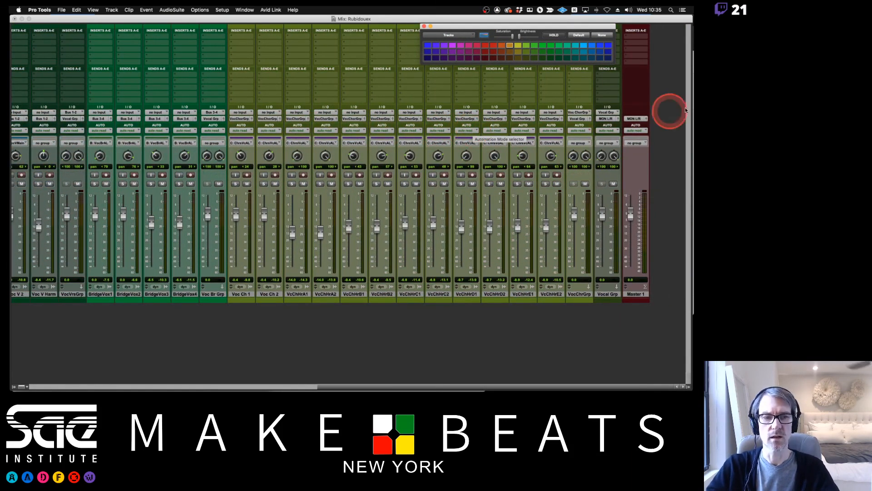
scroll(576, 214, "left", 10)
scroll(576, 218, "left", 4)
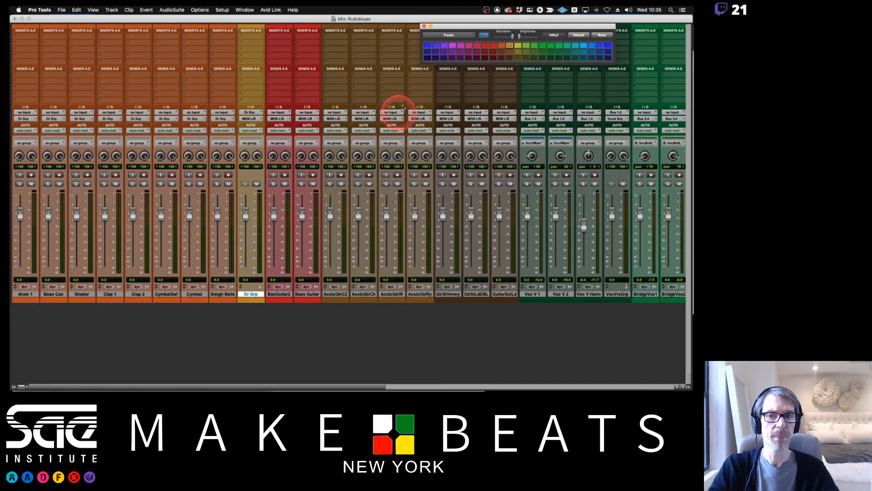
left_click_drag(448, 26, 437, 20)
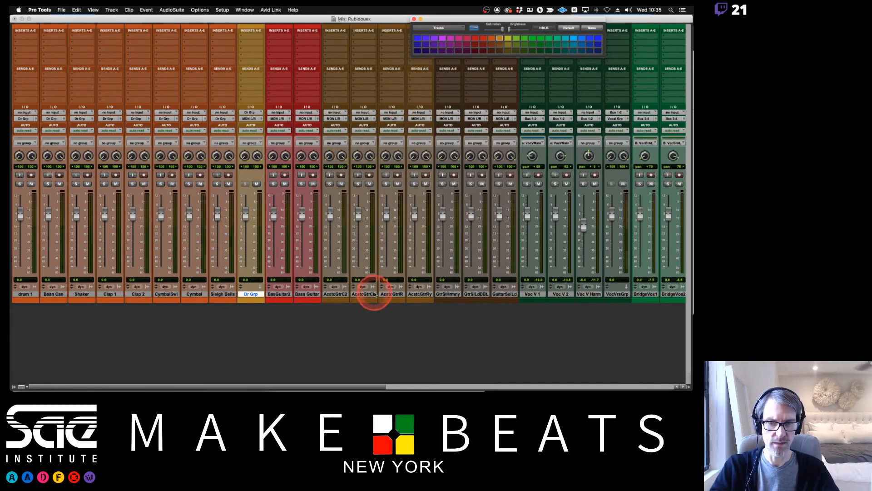
Create a stereo Aux Input track named Bass Grp after the Bass Guitar track and color it dark red.
left_click(280, 294)
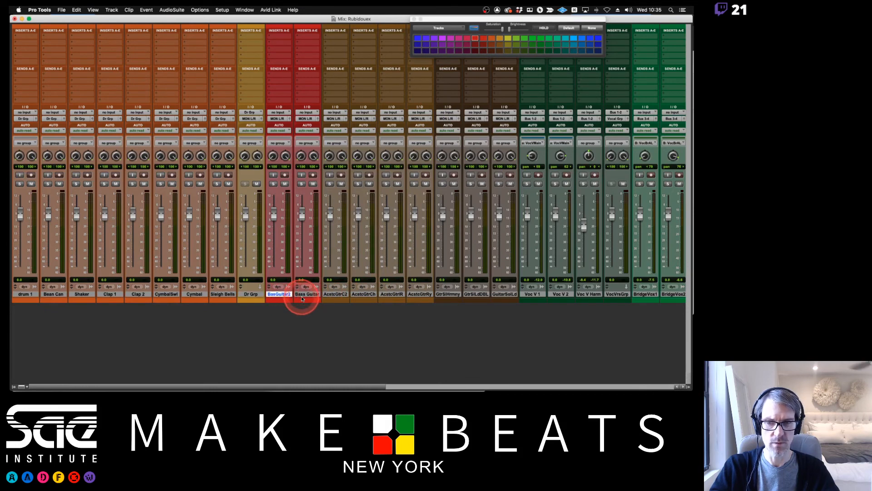
left_click(301, 296, "shift")
left_click(308, 296)
left_click(308, 296)
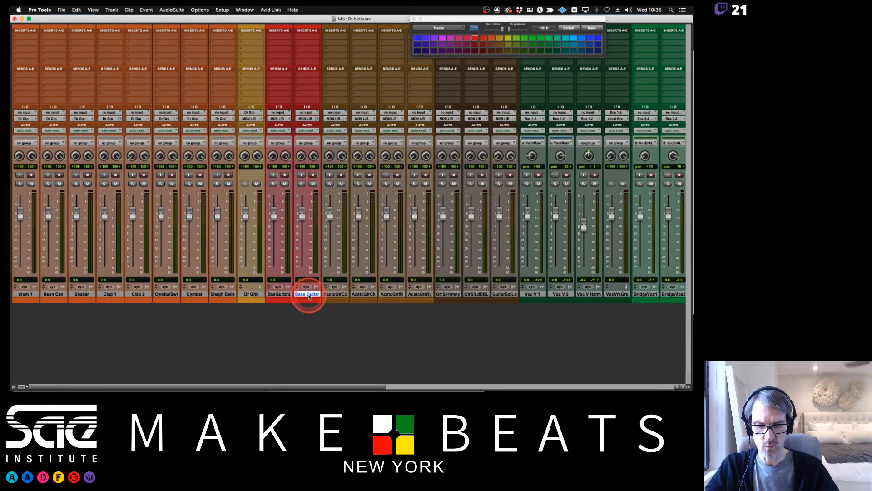
key("shift+super+n")
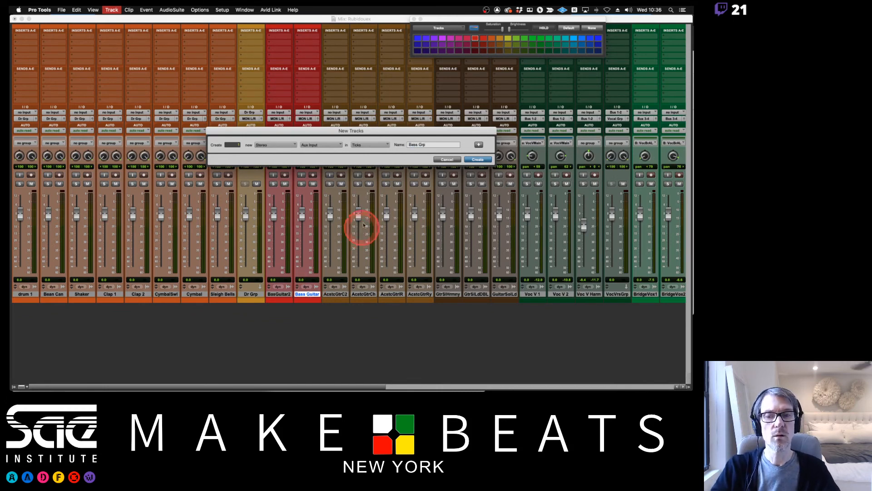
left_click(483, 160)
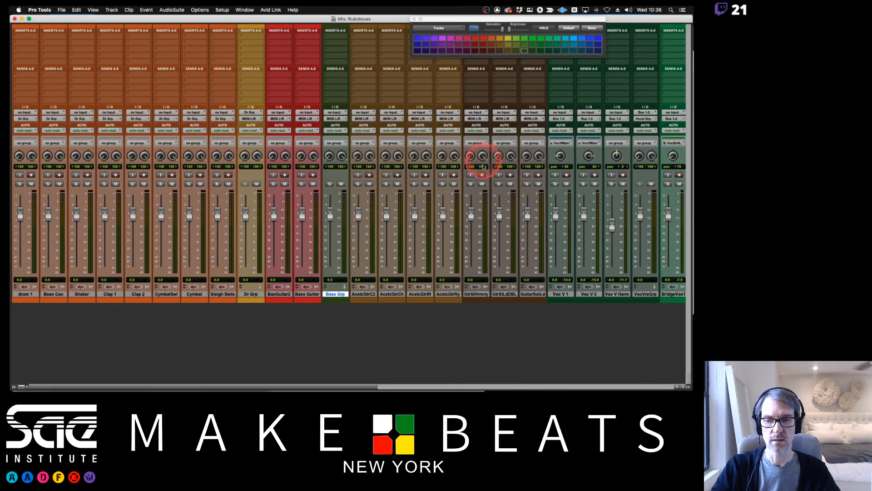
left_click(474, 46)
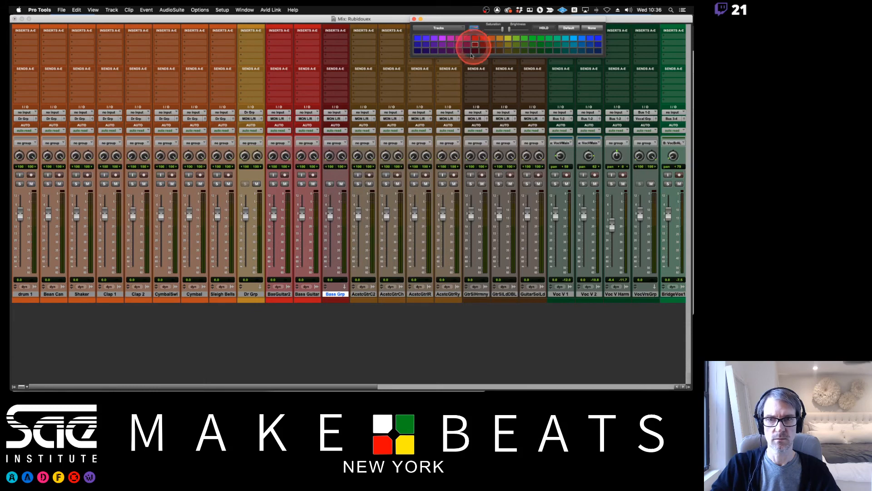
Group the BasGuitar2 and Bass Guitar tracks as a Mix/Edit group named Bass with ID n.
left_click(279, 294)
left_click(300, 294, "shift")
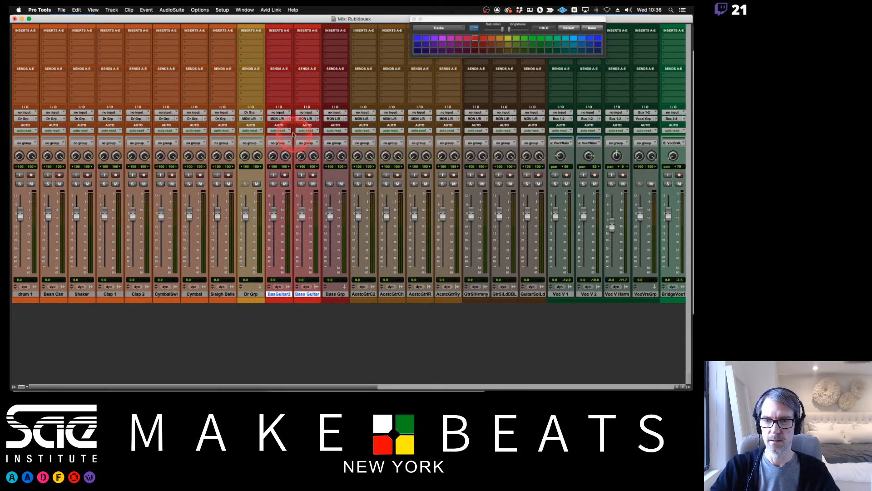
key("super+g")
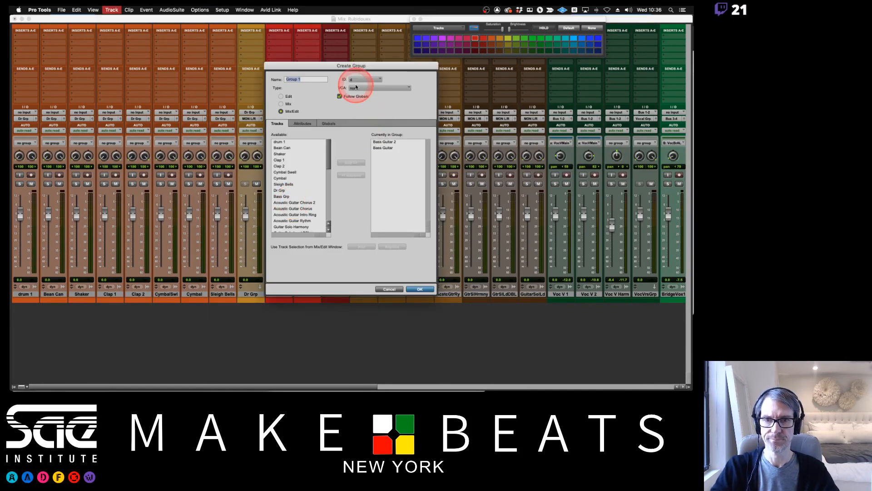
left_click(314, 85)
type("Bass")
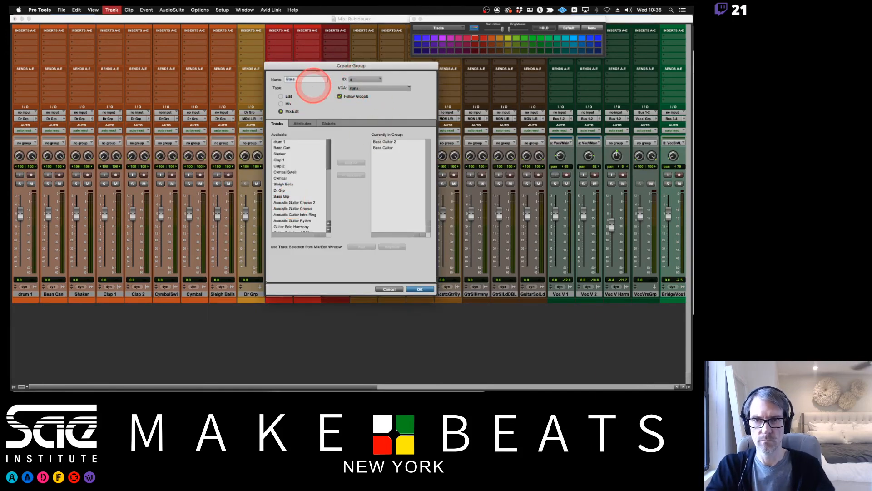
left_click(370, 81)
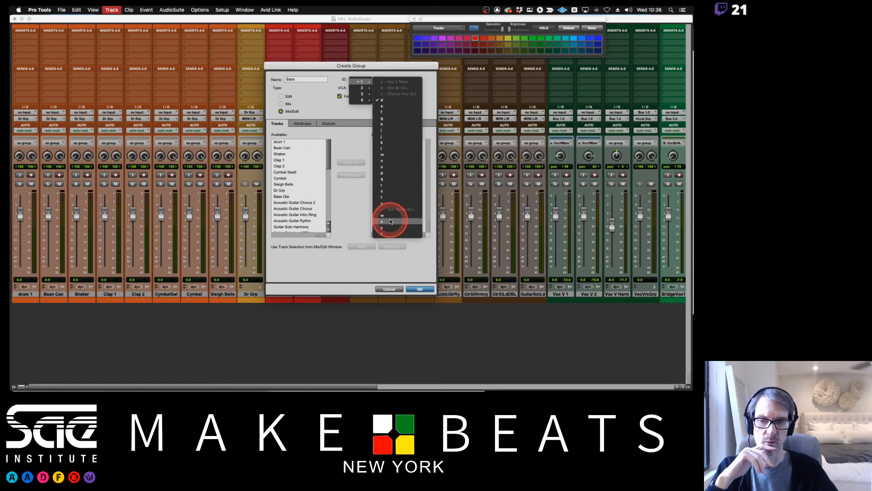
left_click(389, 232)
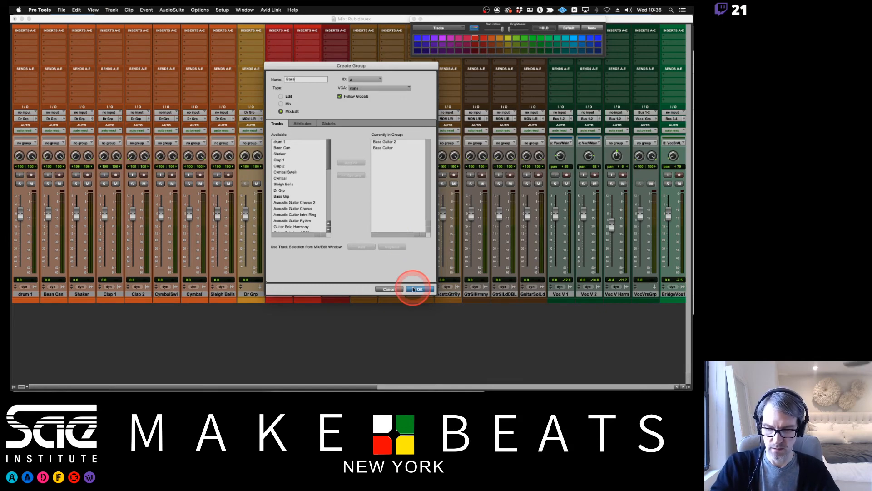
left_click(368, 80)
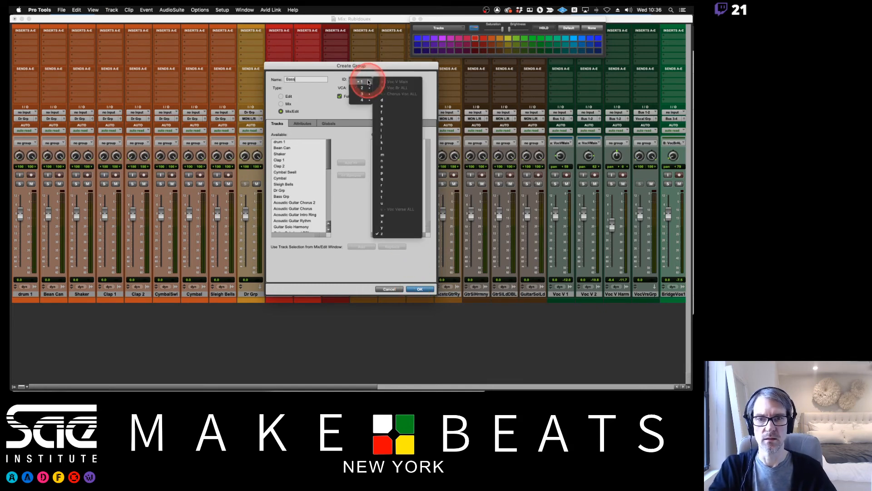
left_click(390, 158)
left_click(421, 289)
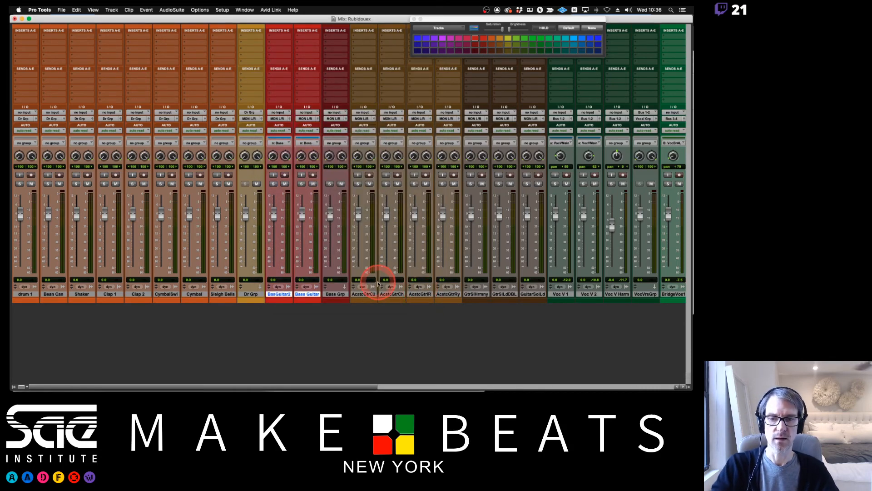
Create a stereo Aux Input track named AC Gtr Grp after the acoustic guitar rhythm track.
left_click(364, 293)
left_click(448, 295)
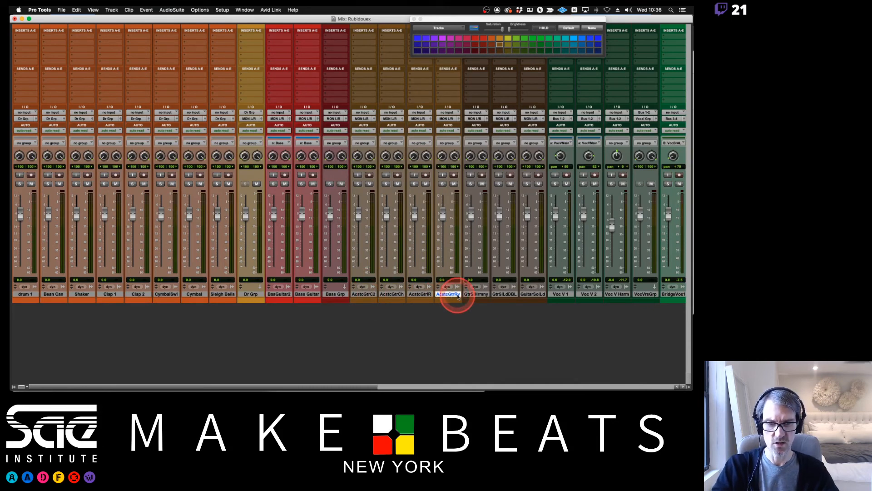
key("super+shift+n")
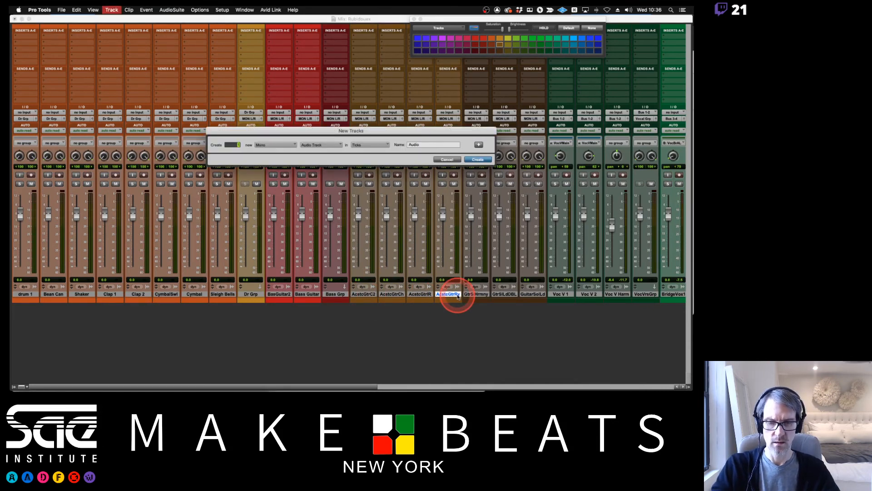
key("super+Down")
key("Tab")
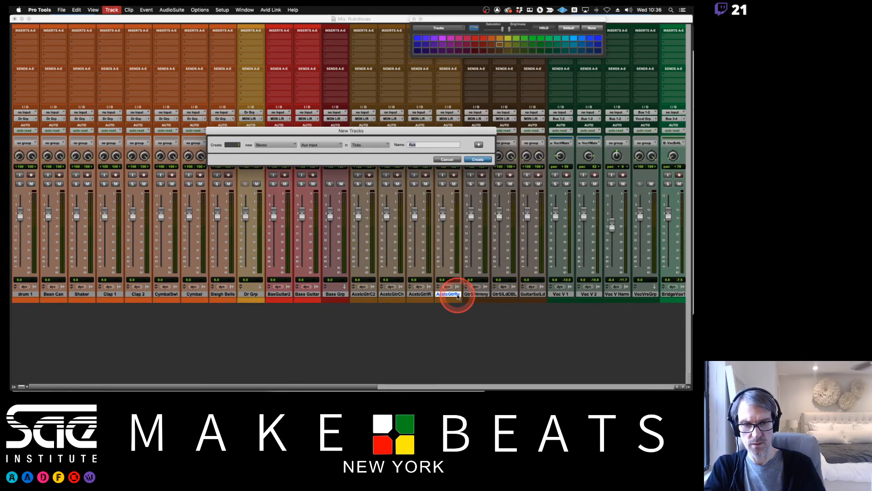
type("AS Gt")
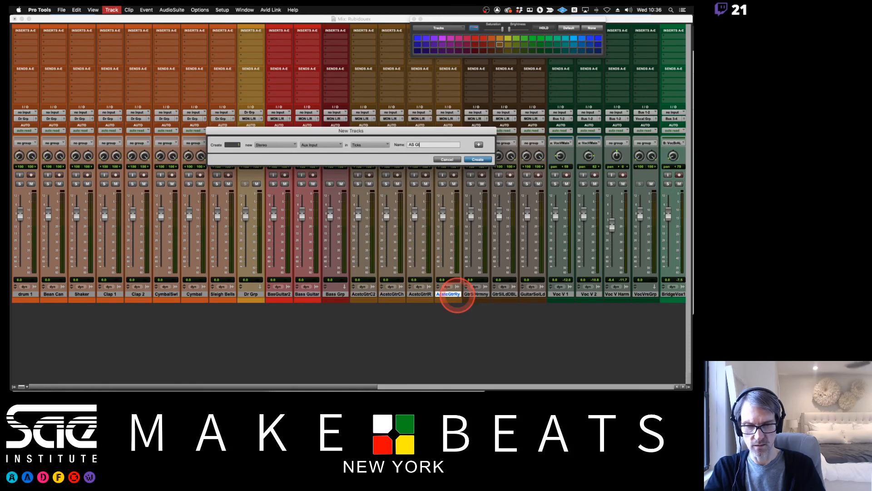
key("BackSpace")
key("BackSpace")
key("BackSpace")
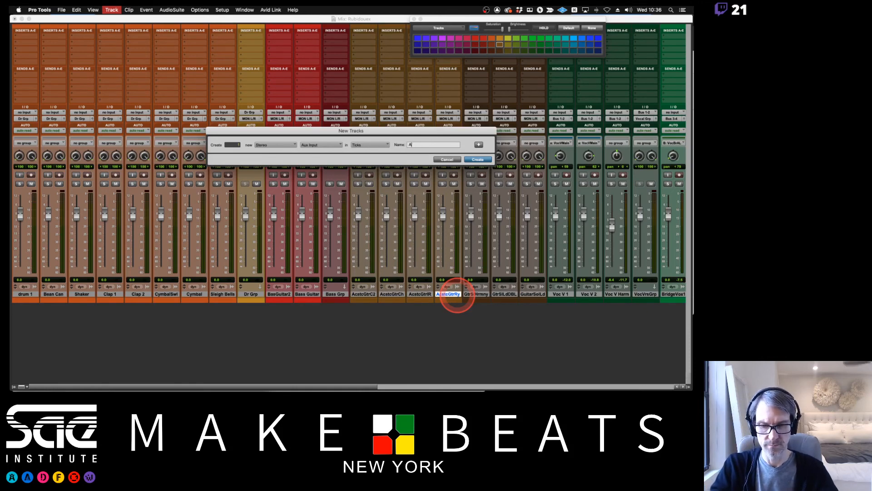
type("C Gtr G")
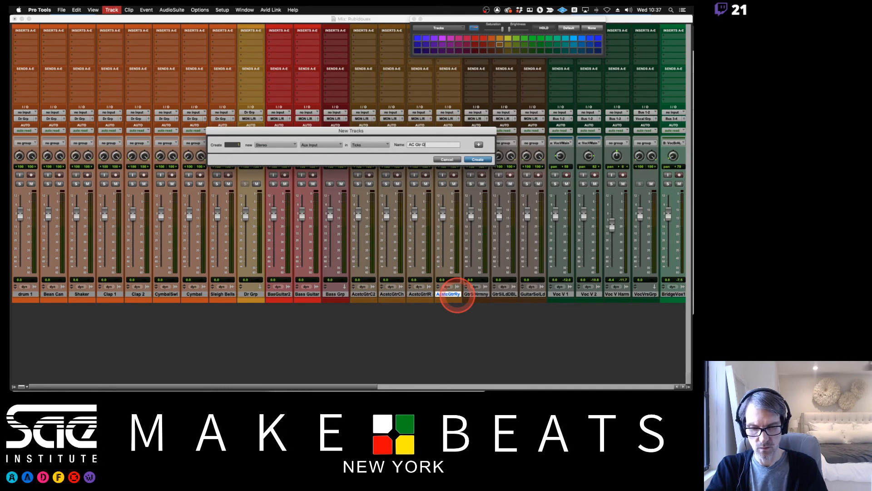
type("rp")
key("Return")
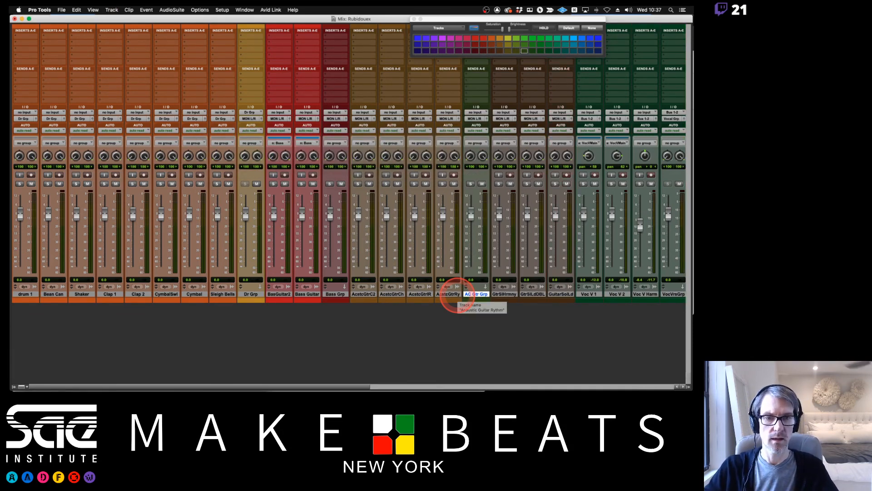
Route the outputs of all four acoustic guitar tracks to the AC Gtr Grp track.
left_click_drag(381, 296, 442, 296)
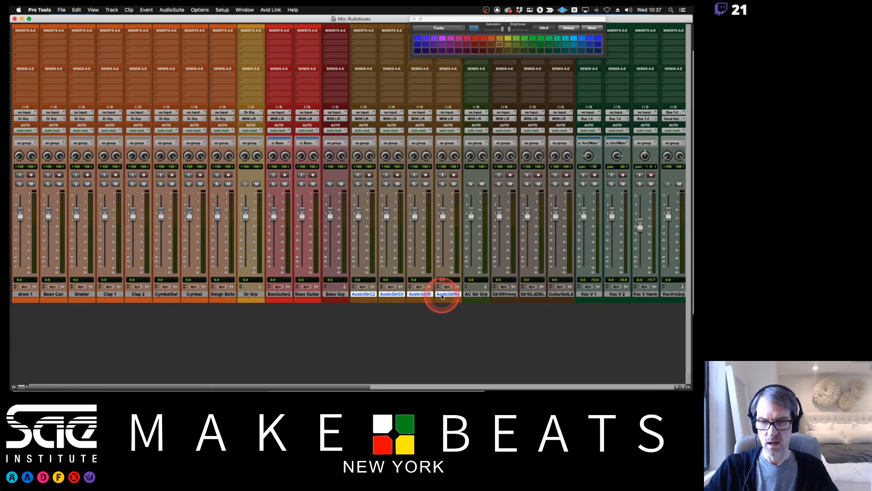
left_click(418, 119)
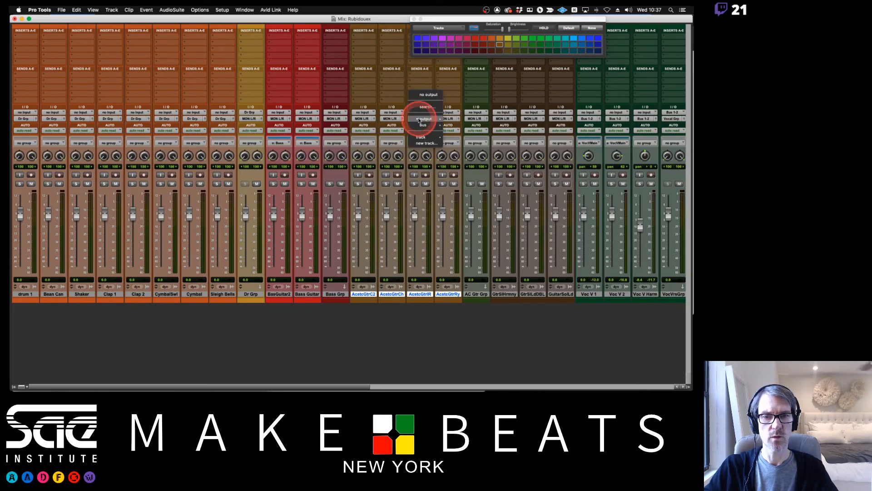
mouse_move(419, 136)
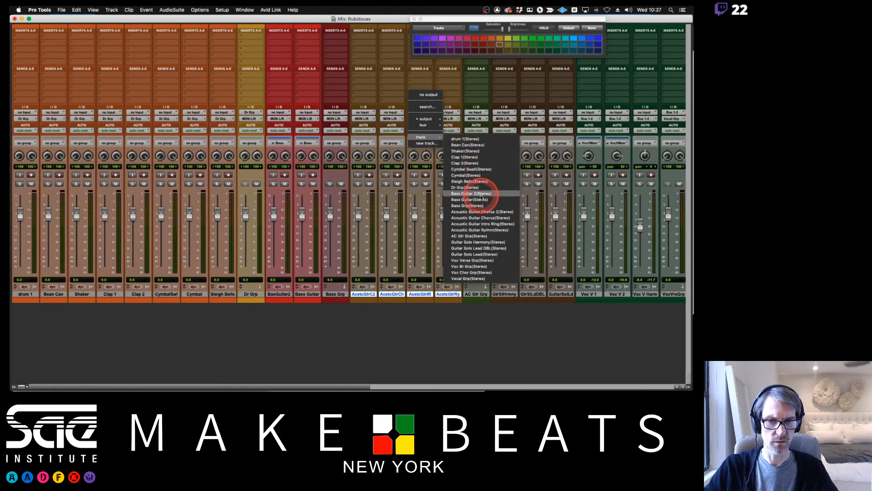
left_click(476, 236)
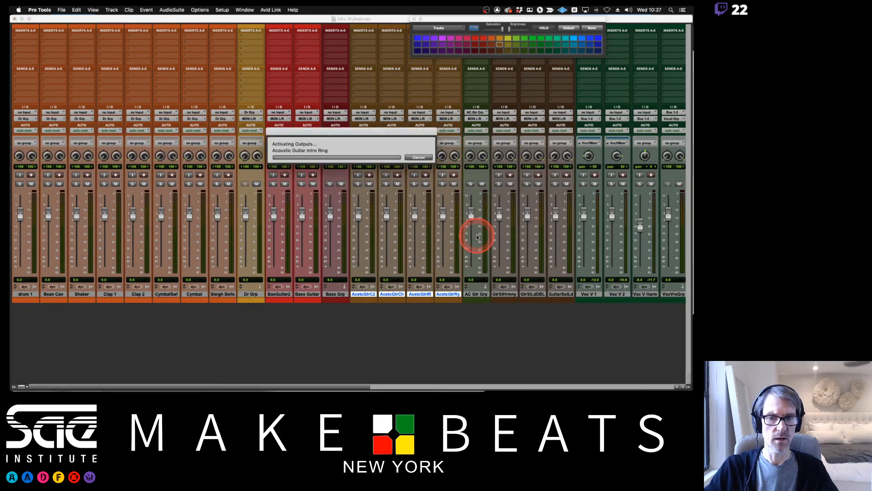
Group the two acoustic guitar chorus tracks as a Mix/Edit group named AC 1 with a different group ID.
left_click(367, 294)
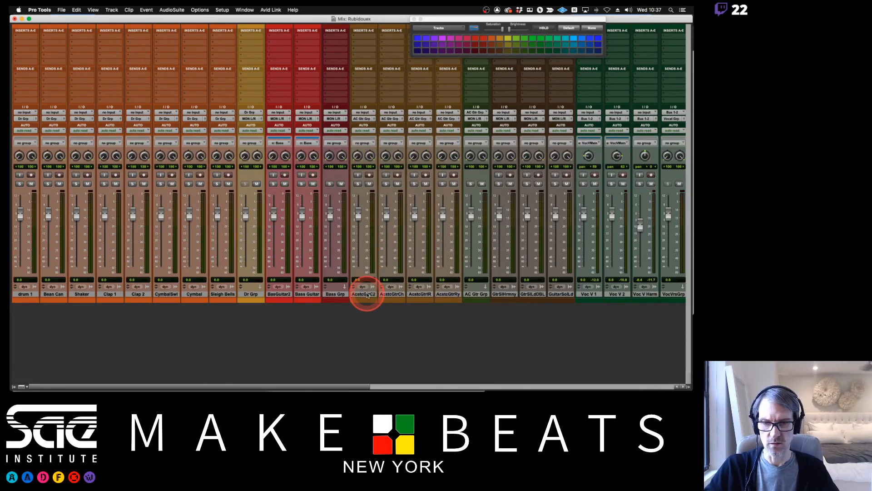
left_click(394, 295, "shift")
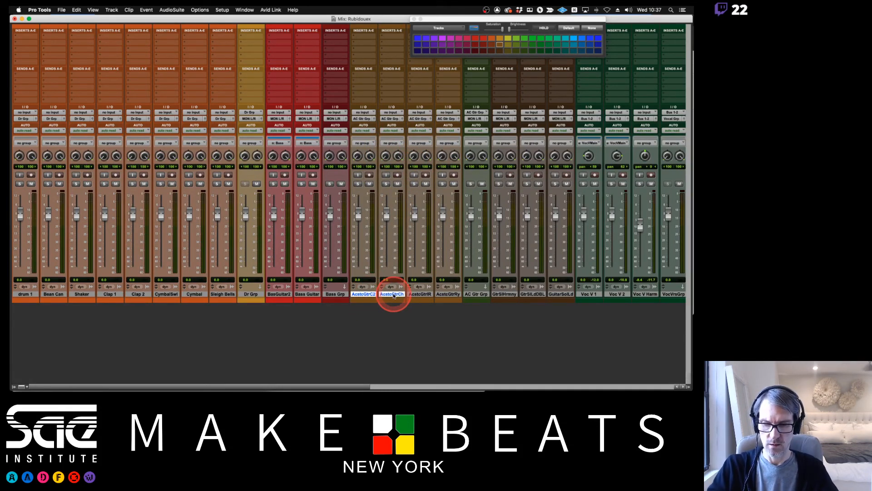
key("super+g")
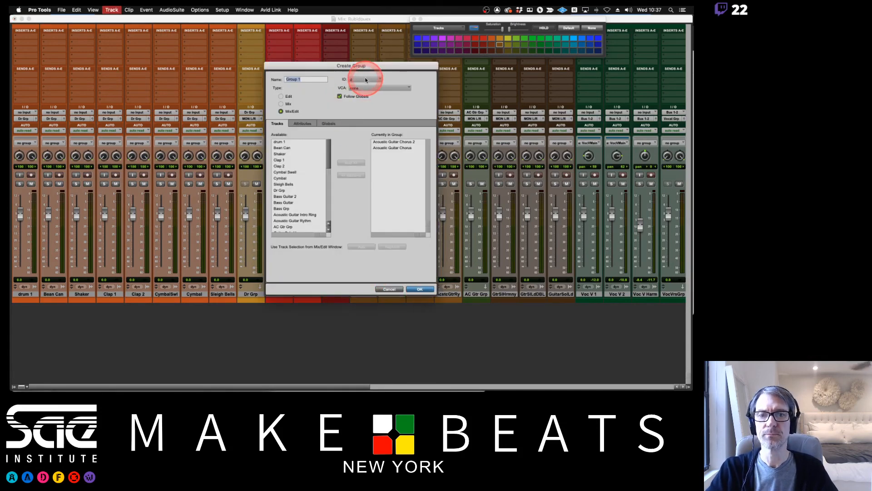
left_click(362, 82)
left_click(392, 136)
type("AC Grp")
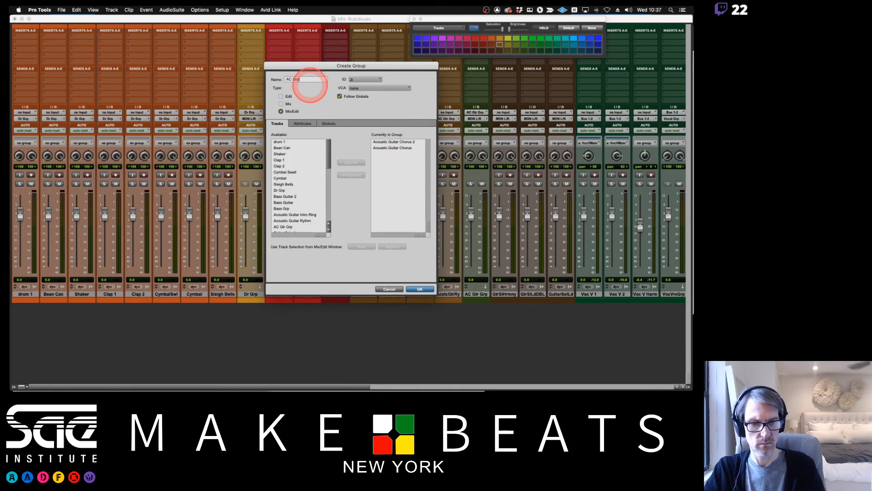
key("BackSpace")
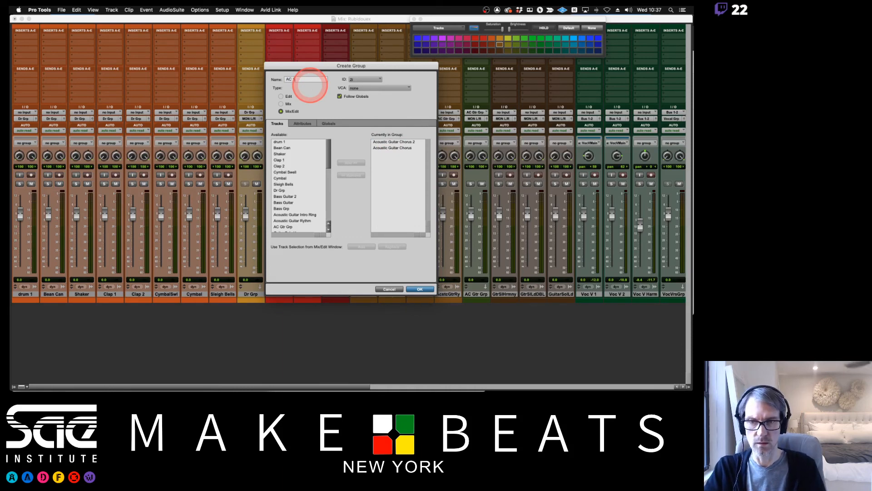
type("1")
key("Return")
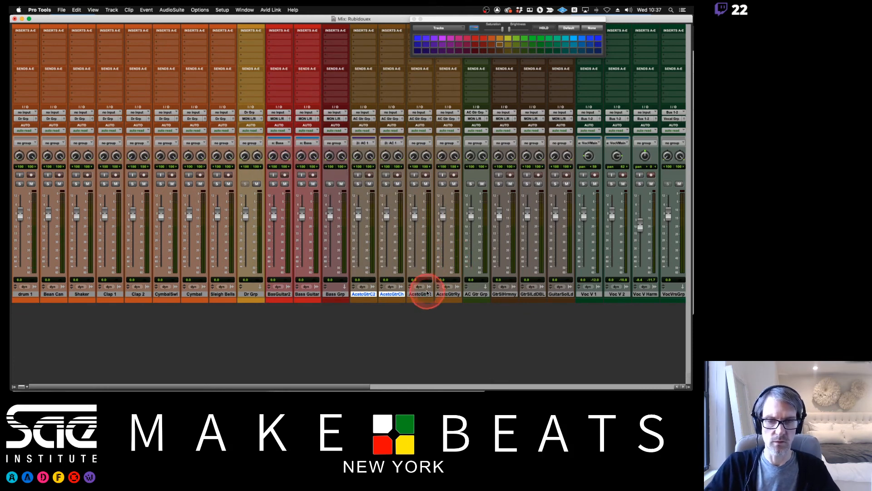
Select the acoustic guitar intro and rhythm tracks, and rename the AC 1 group as AC Gtr 1.
left_click(423, 294)
left_click(451, 295, "shift")
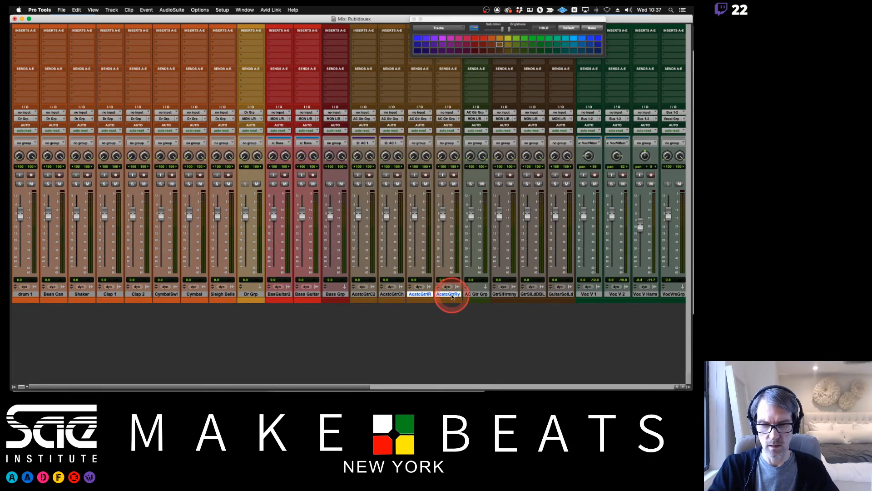
left_click(368, 144)
left_click(366, 149)
left_click(301, 79)
left_click(344, 79)
type("Gtr 1")
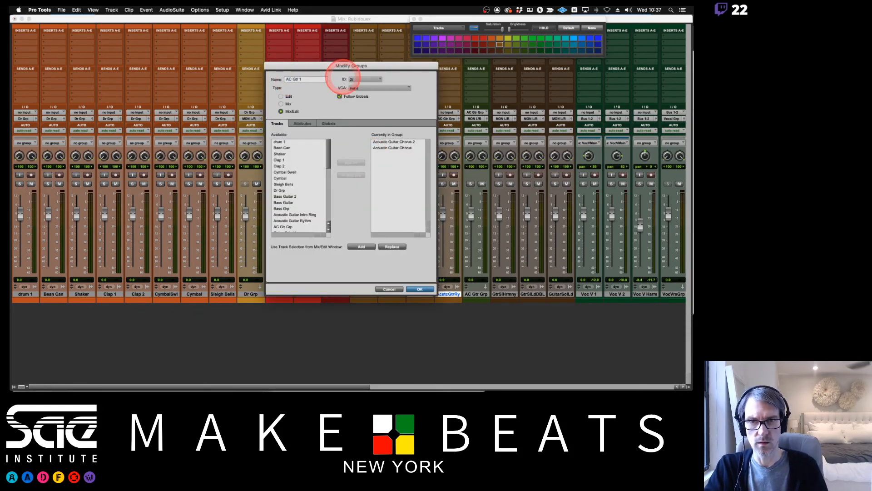
key("Return")
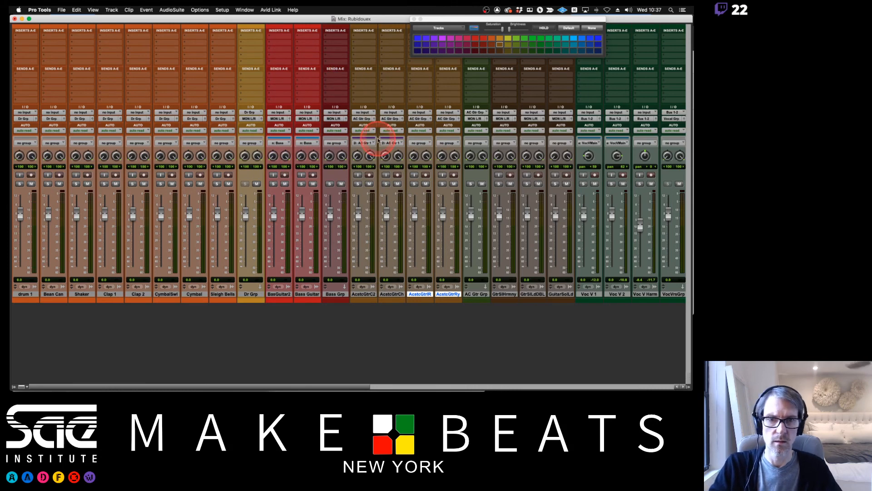
Group the acoustic guitar intro and rhythm tracks as a Mix/Edit group named AC Gtr 2 with a different group ID.
key("super+g")
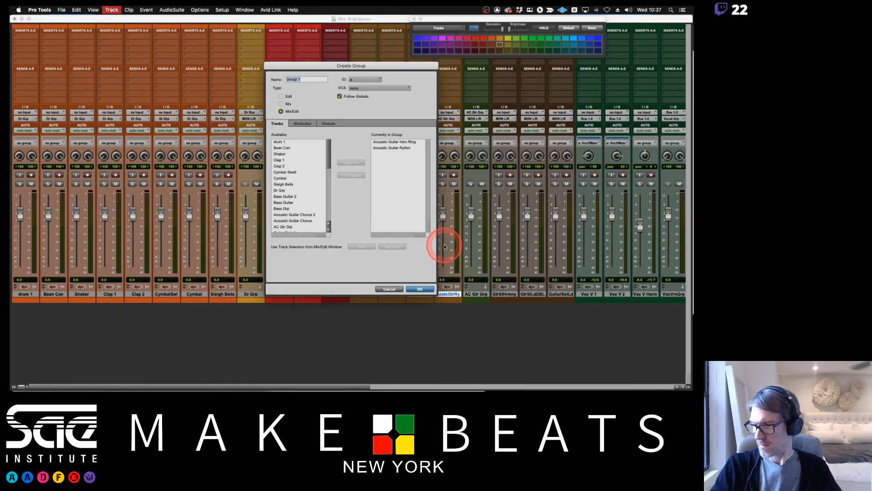
left_click_drag(375, 82, 387, 145)
left_click(308, 79)
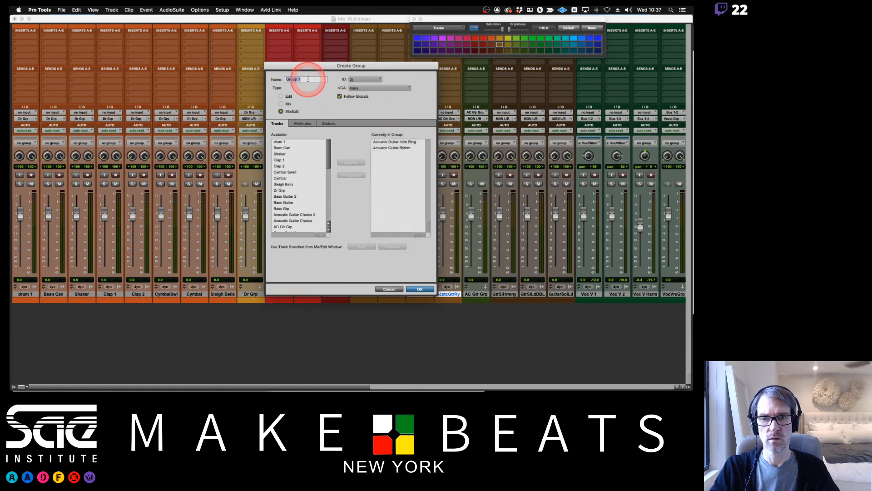
type("AC Gtr 2")
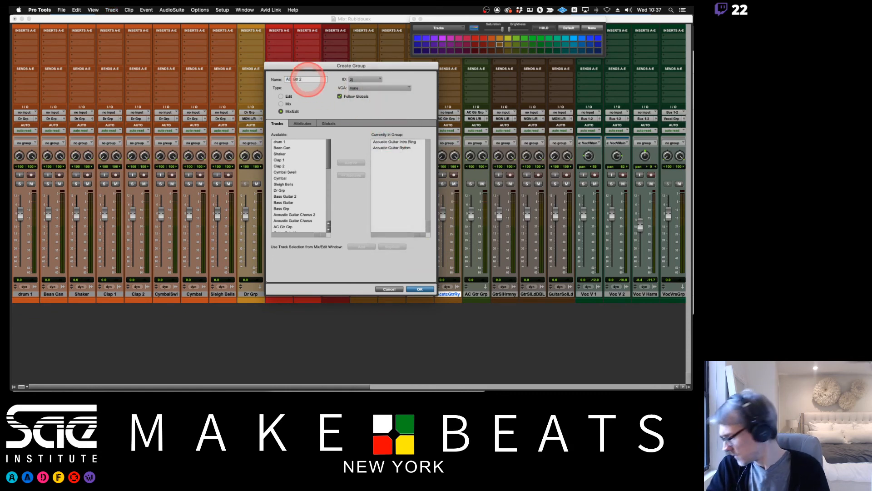
key("Return")
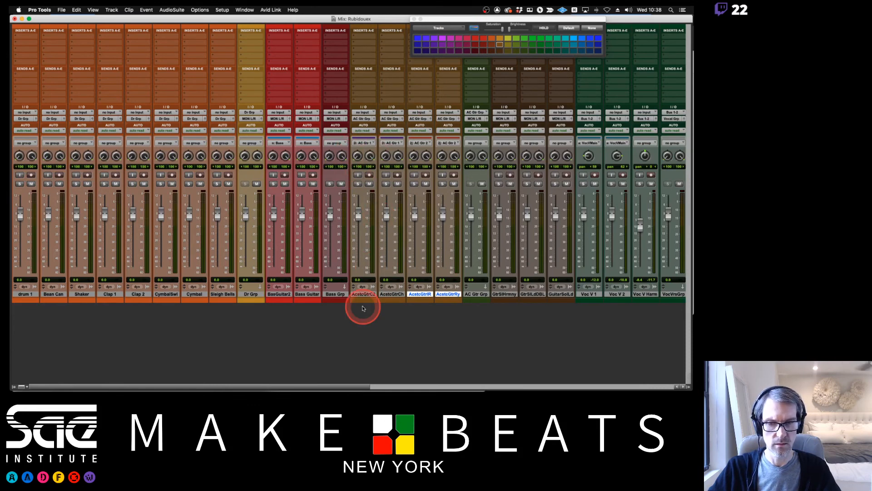
Select all four acoustic guitar tracks and start a new Mix/Edit group for them with group ID g.
left_click_drag(369, 295, 341, 294)
key("super+g")
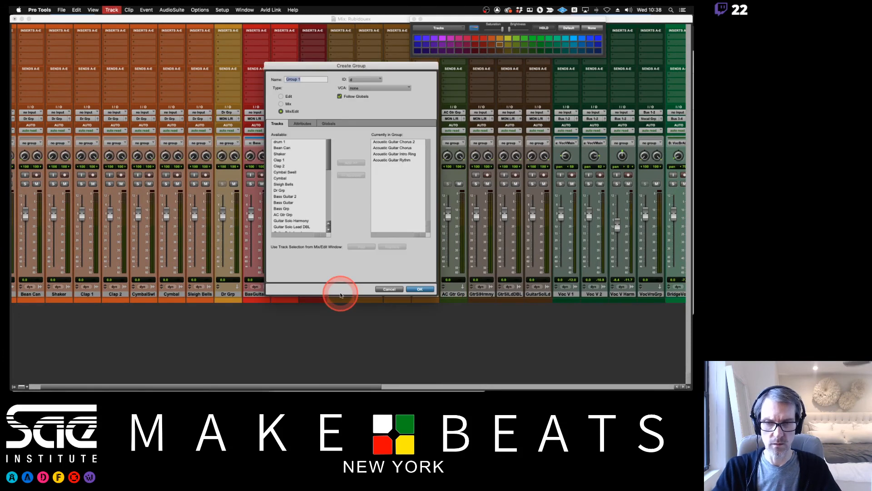
left_click(367, 80)
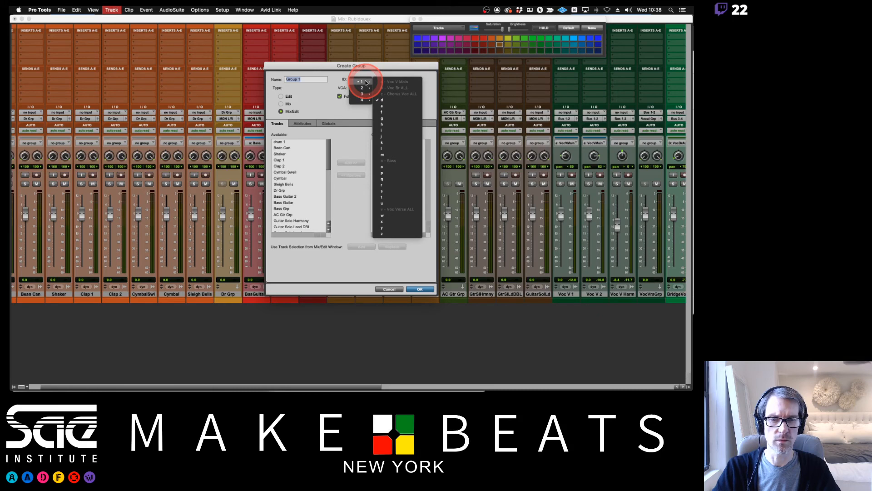
left_click(387, 119)
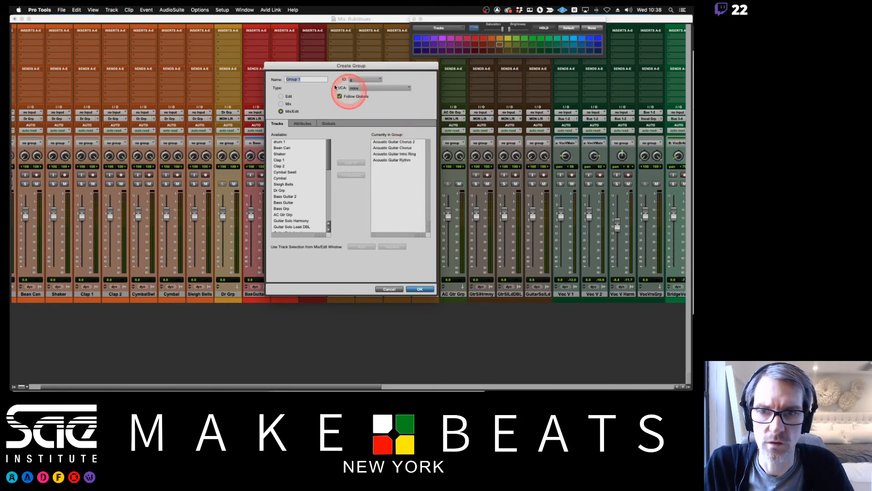
left_click_drag(321, 66, 323, 78)
Name the new group Guitars Acoustic and create it.
triple_click(307, 92)
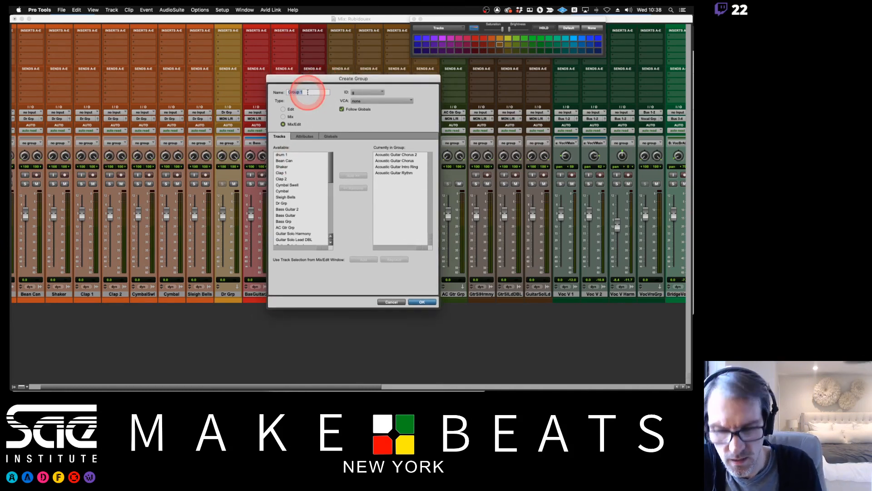
type("Gtr")
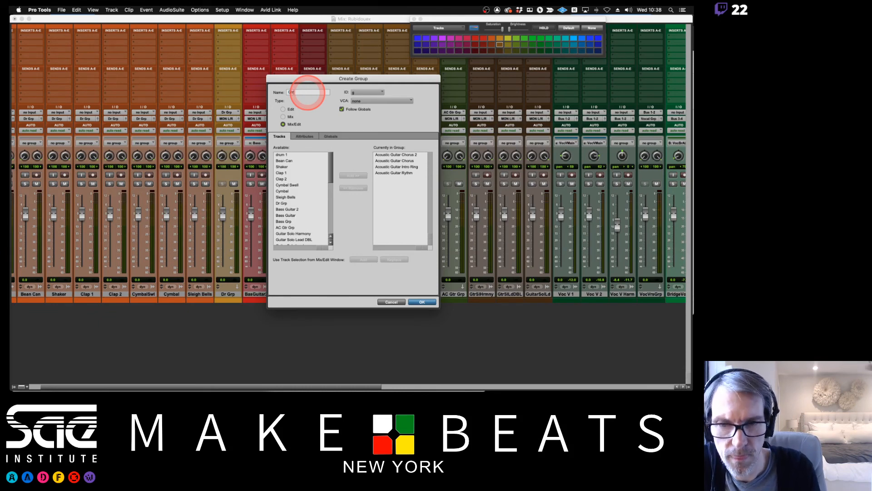
key("BackSpace")
key("BackSpace")
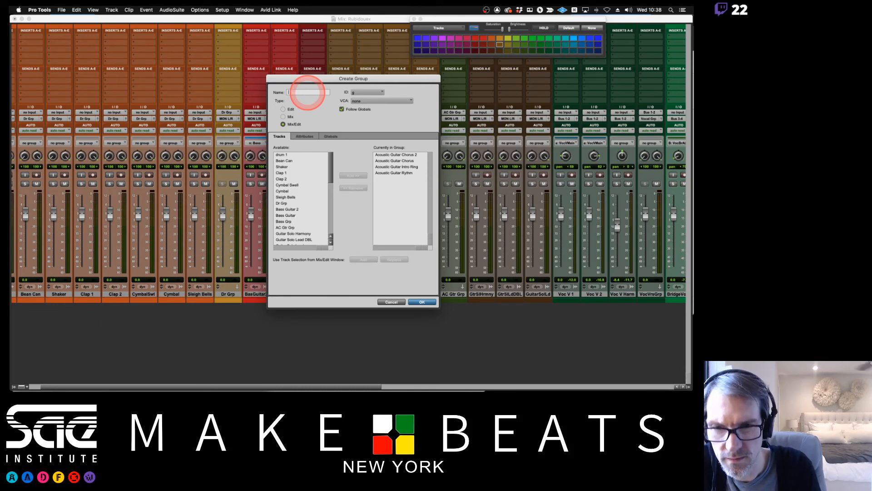
type("Guitar")
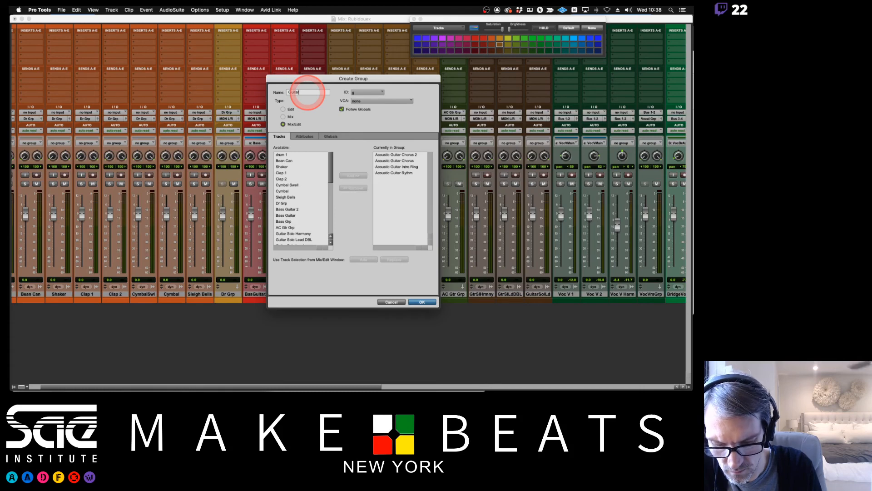
type("s Acoustic")
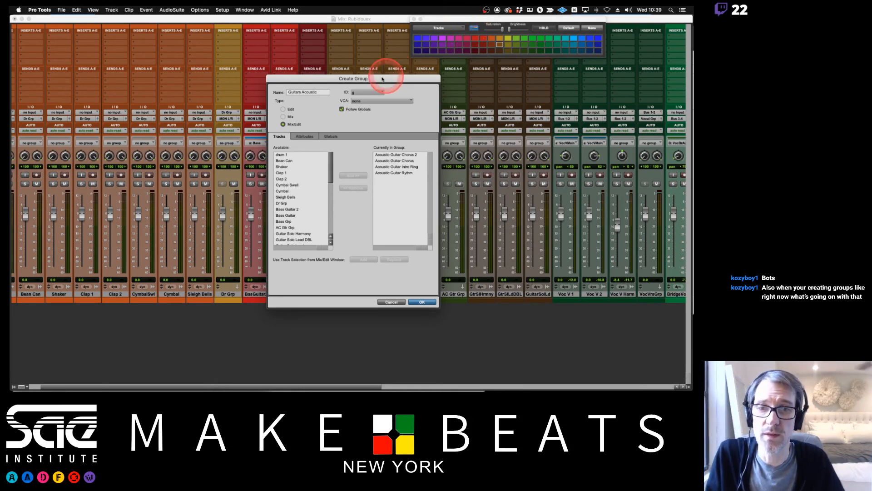
left_click_drag(379, 78, 342, 87)
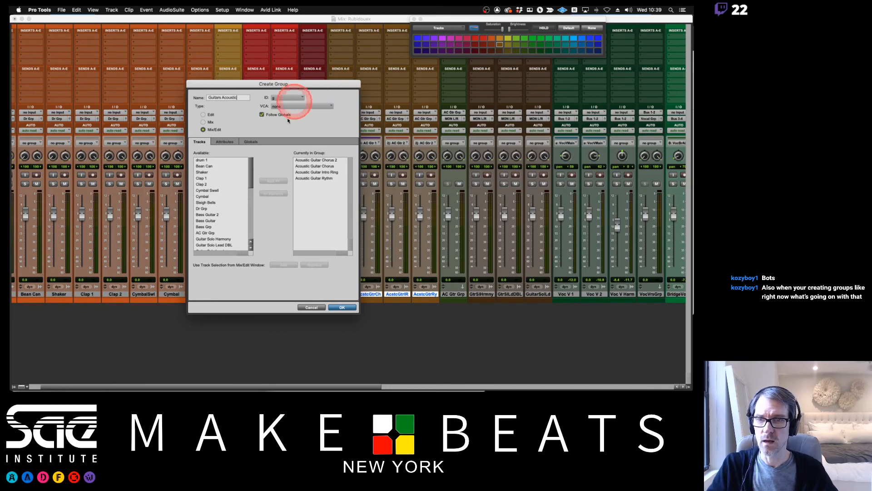
left_click(342, 307)
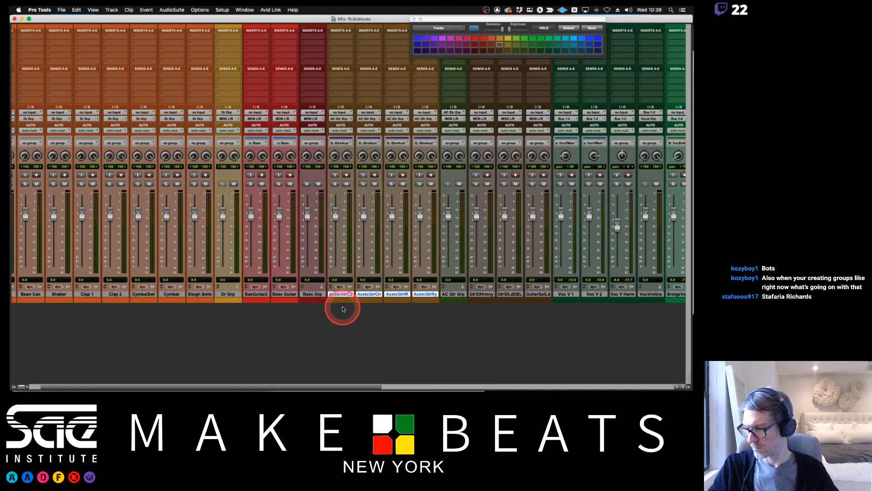
Switch to Firefox and fill in the student's 11/25/20 attendance in the spreadsheet, then return to Pro Tools and close the color palette.
key("super+Tab")
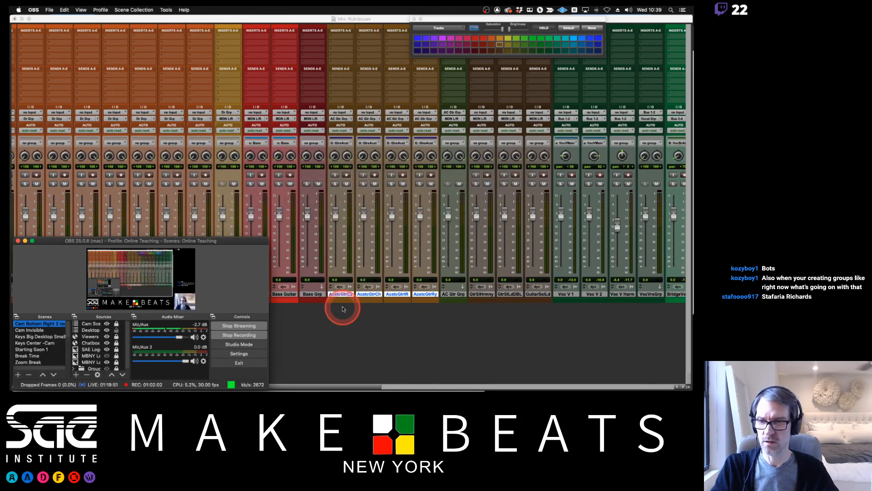
key("super+Tab")
key("super+Tab")
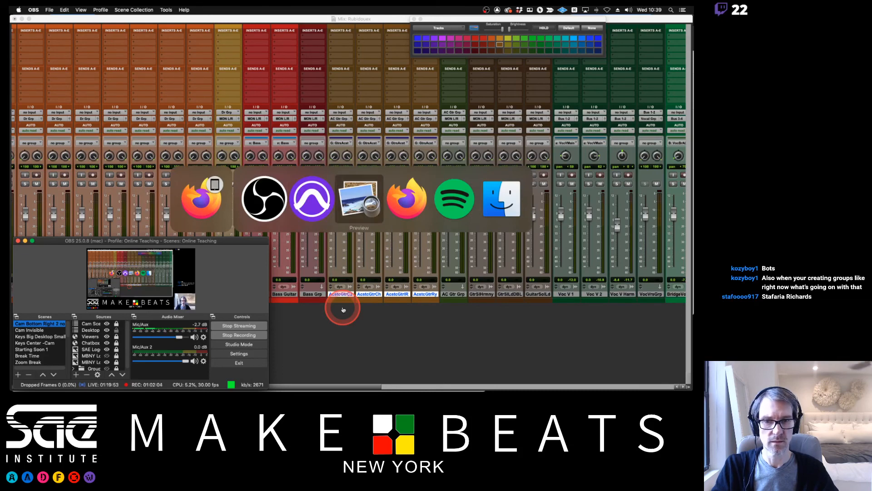
key("super+Tab")
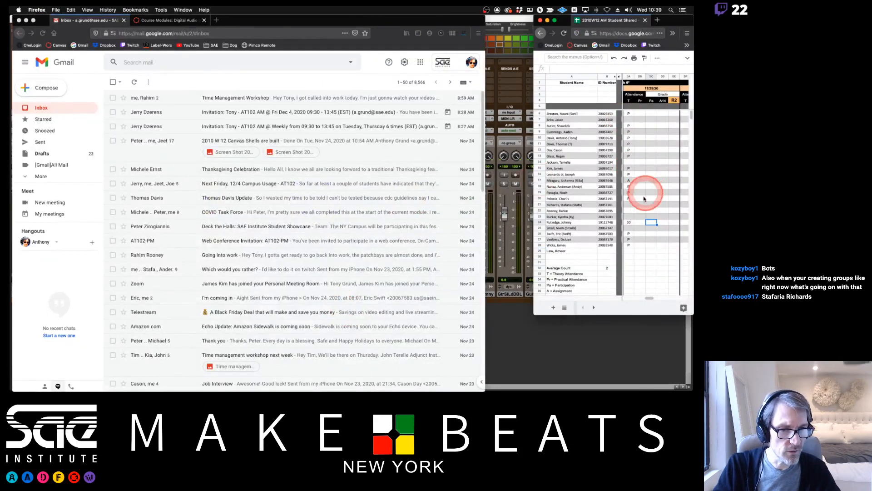
left_click(628, 205)
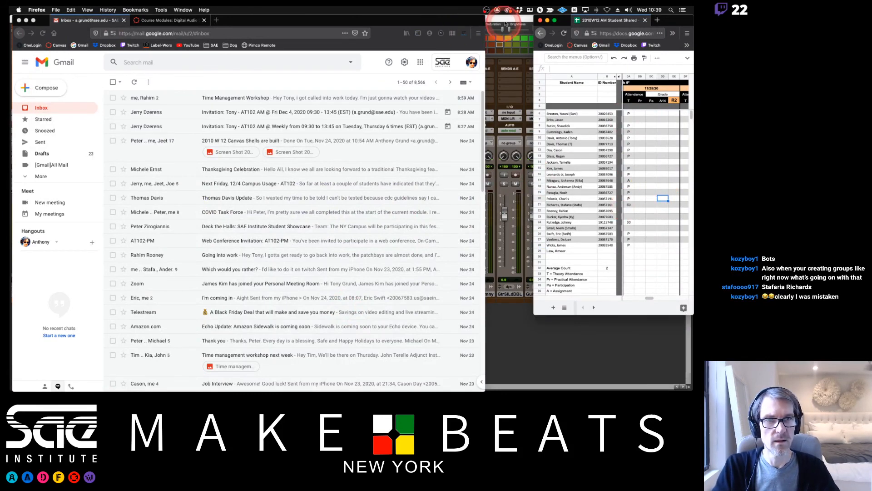
left_click(505, 22)
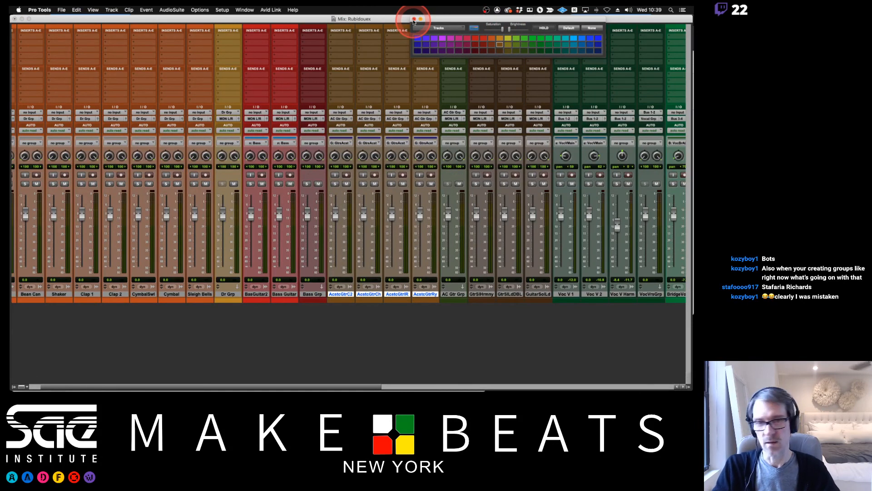
left_click(413, 19)
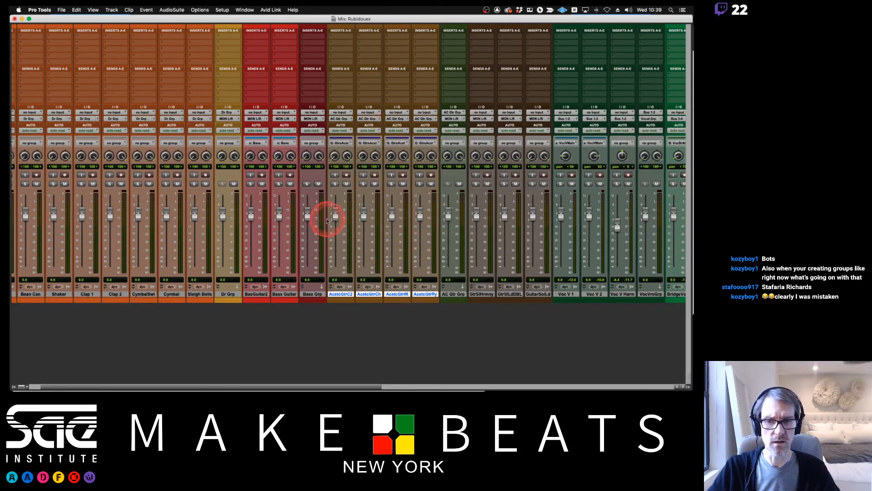
Test the linked acoustic guitar faders, disabling the Guitars Acoustic group and returning both guitar pairs to 0.0.
left_click_drag(335, 214, 335, 220)
key("g")
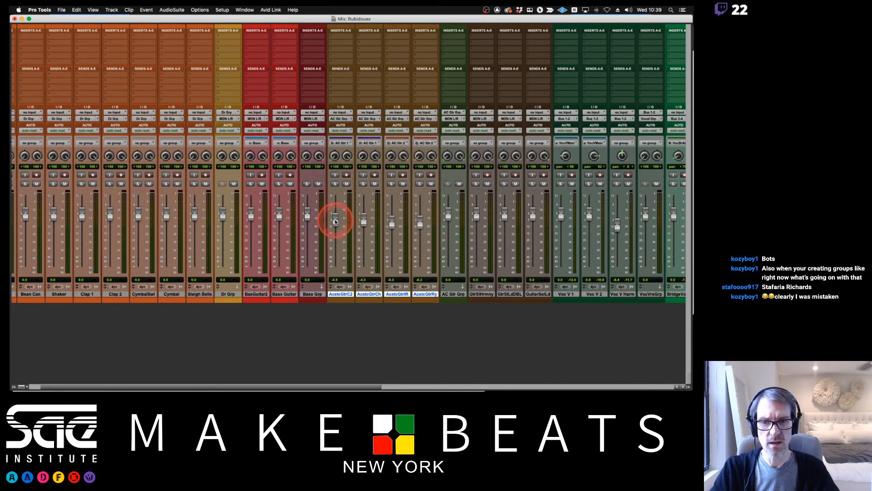
mouse_move(392, 223)
left_mouse_down()
mouse_move(393, 237)
mouse_move(389, 218)
left_mouse_up()
left_click_drag(335, 221, 337, 218)
left_click_drag(395, 221, 394, 220)
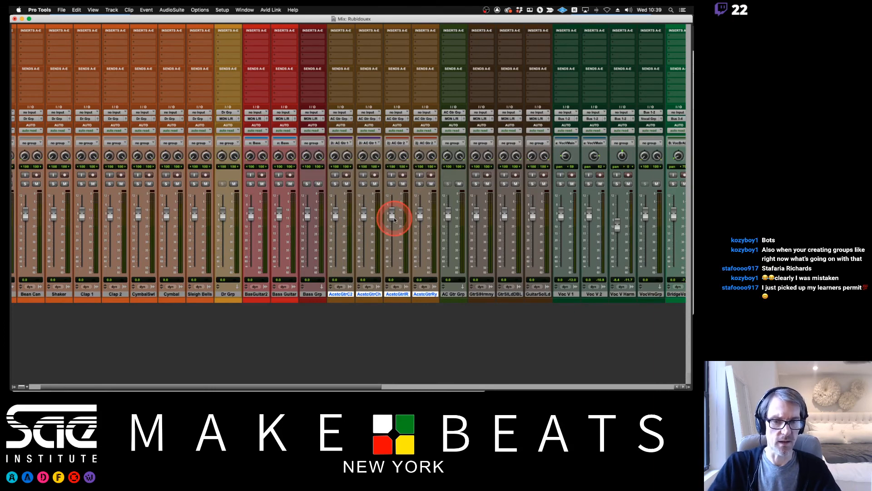
Create a stereo Aux Input track named Gtr Solo Grp after the Guitar Solo Lead track.
scroll(426, 238, "right", 2)
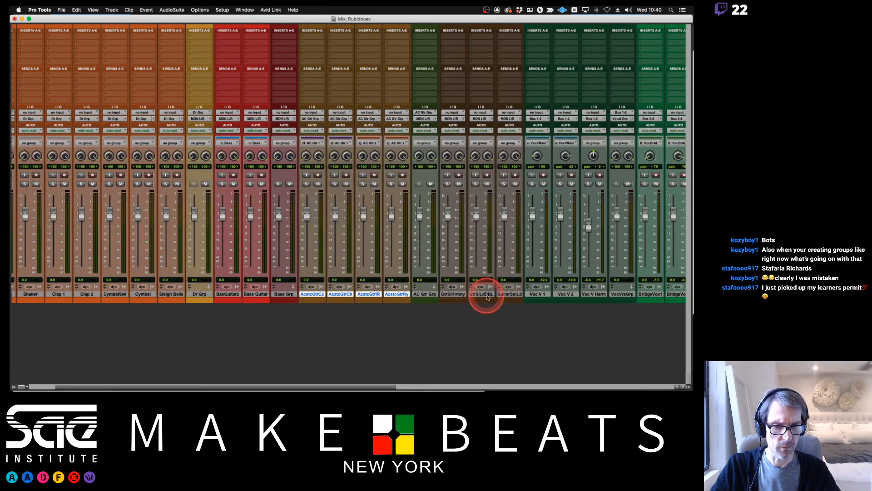
left_click(456, 293)
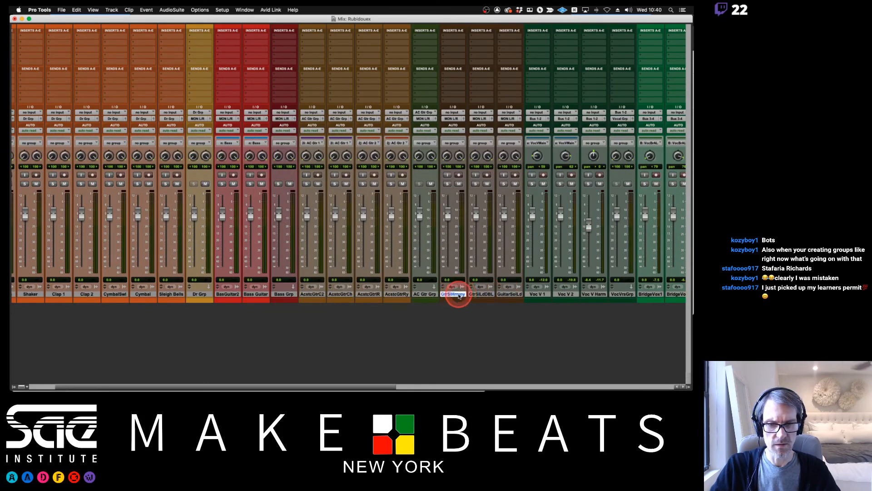
left_click(503, 296)
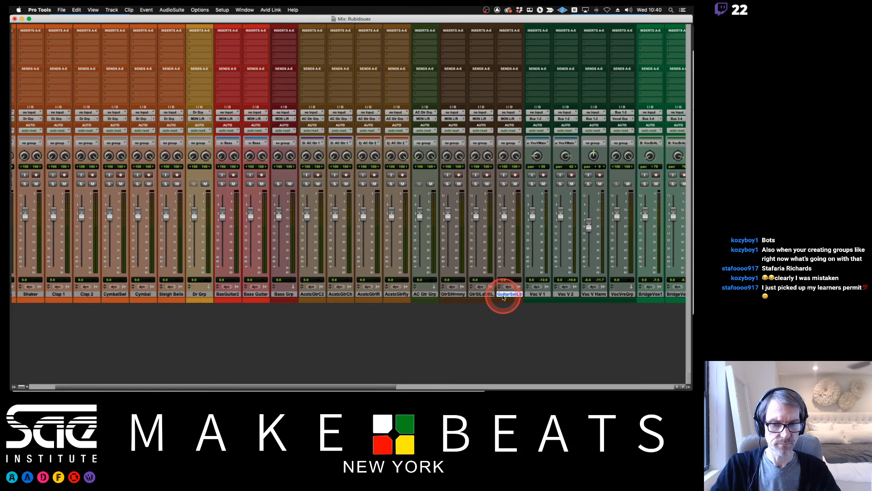
key("super+shift+n")
key("super+Down")
key("Tab")
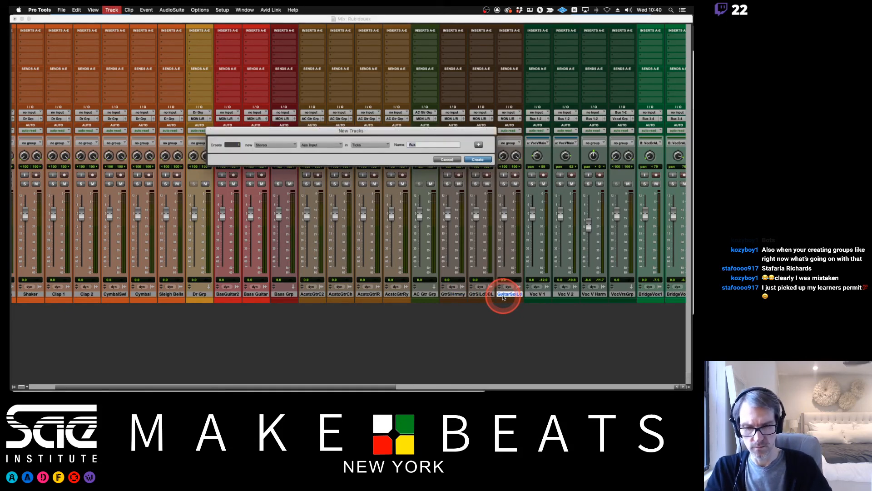
type("Gtr Solo Grp")
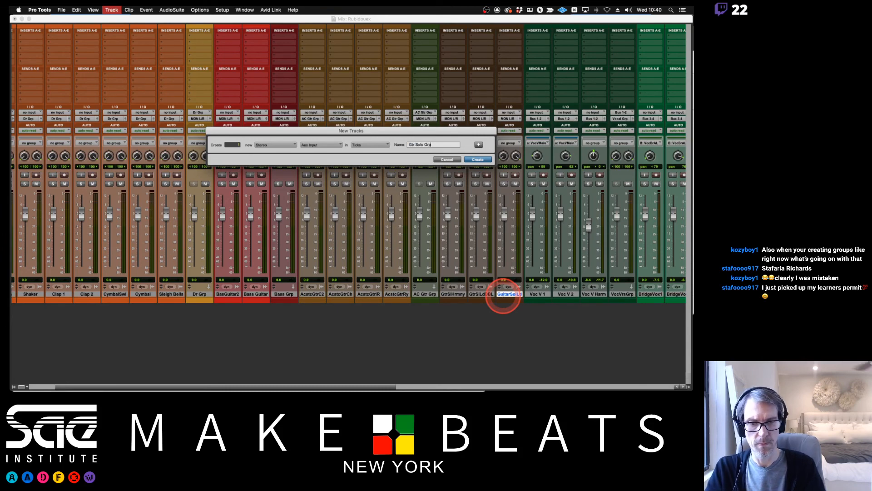
key("Return")
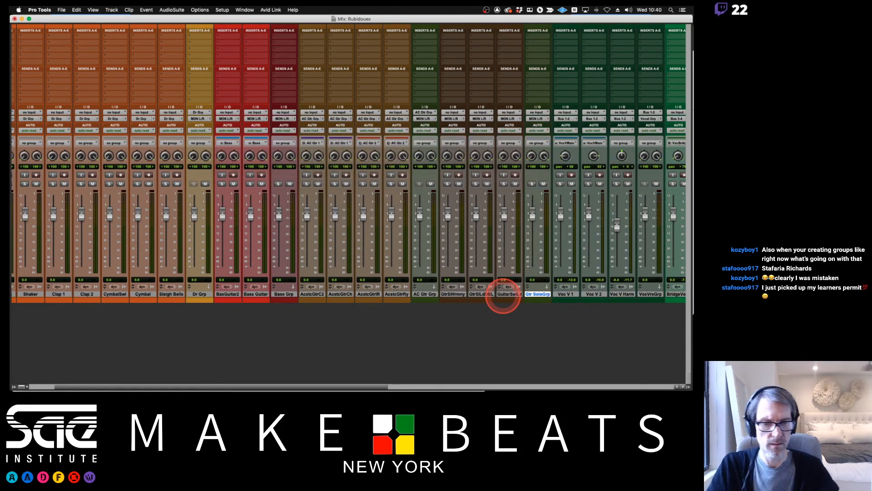
Route the outputs of the three guitar solo tracks to the Gtr Solo Grp track and make that track solo safe.
left_click_drag(461, 294, 504, 295)
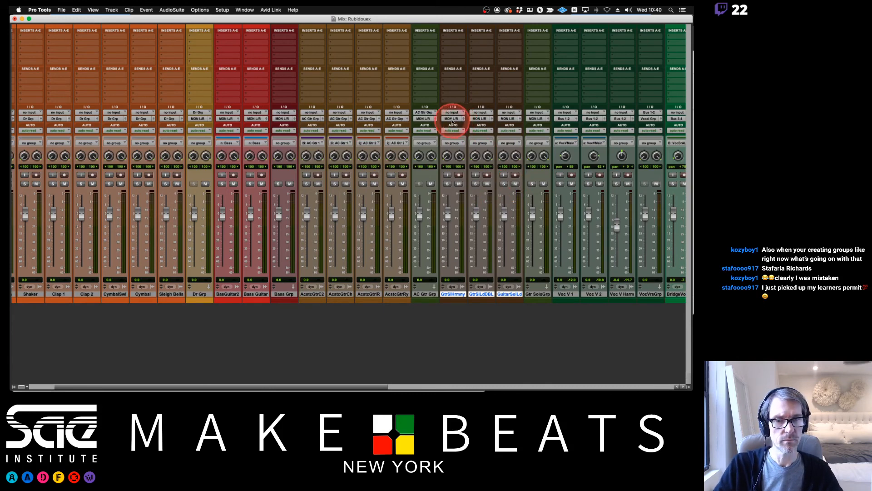
left_click(457, 119)
mouse_move(454, 137)
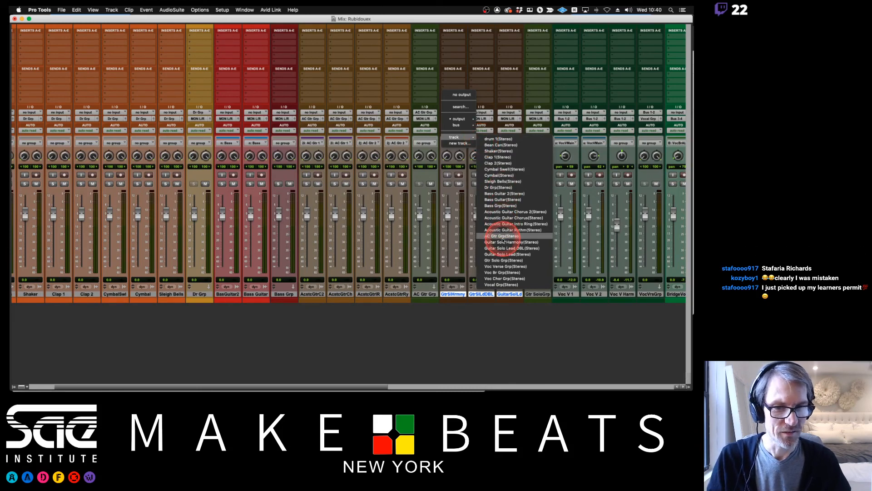
left_click(503, 260)
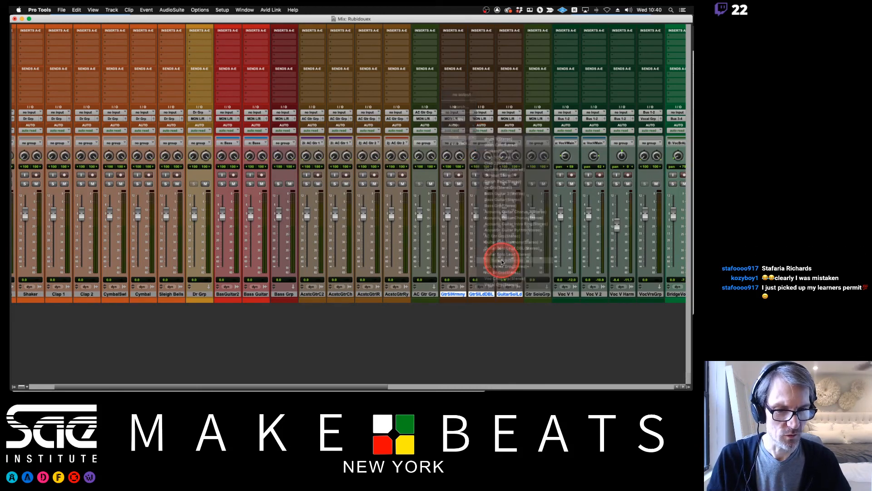
left_click(533, 185, "super")
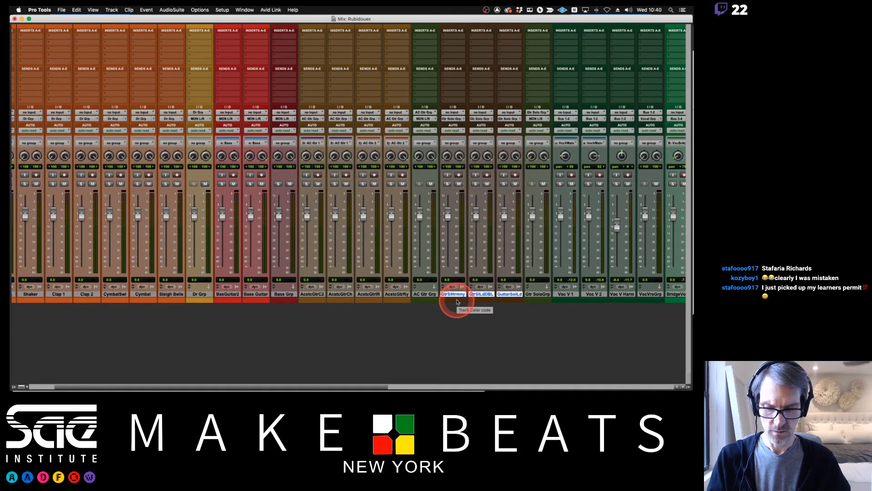
Group the three selected guitar solo tracks as a Mix/Edit group named Solo Guitars with ID s.
key("super+g")
type("Solo Guitars")
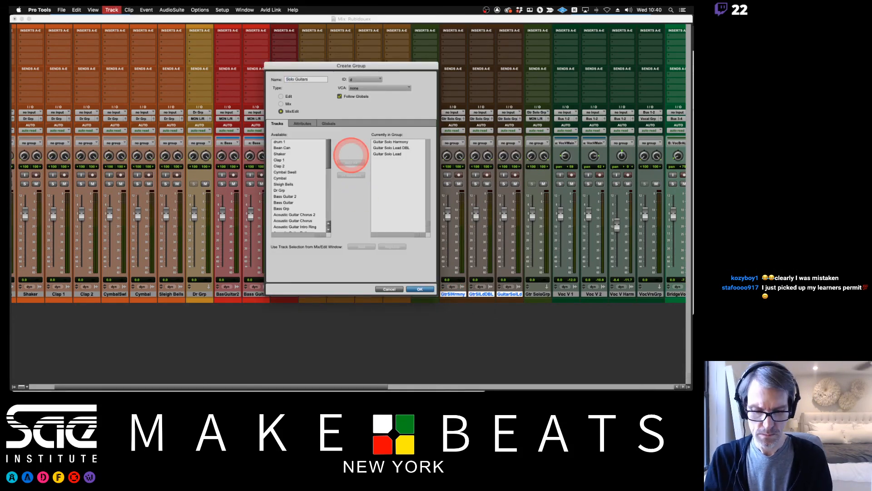
left_click(369, 80)
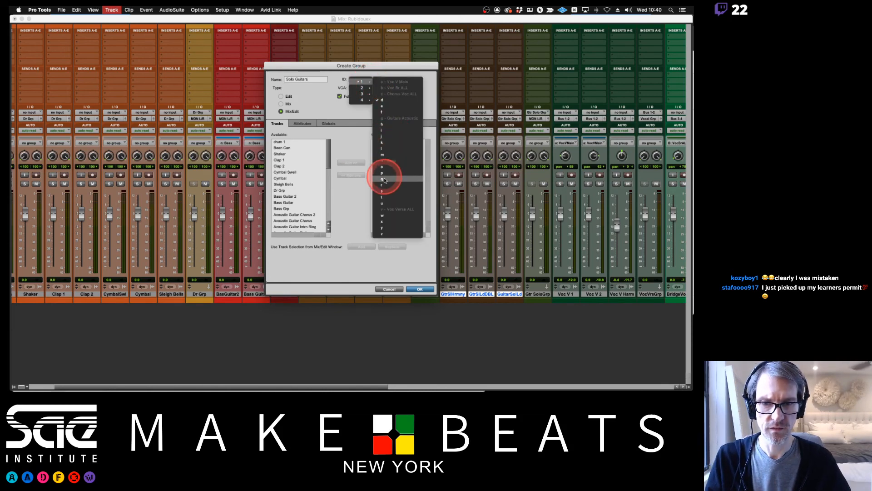
left_click(382, 195)
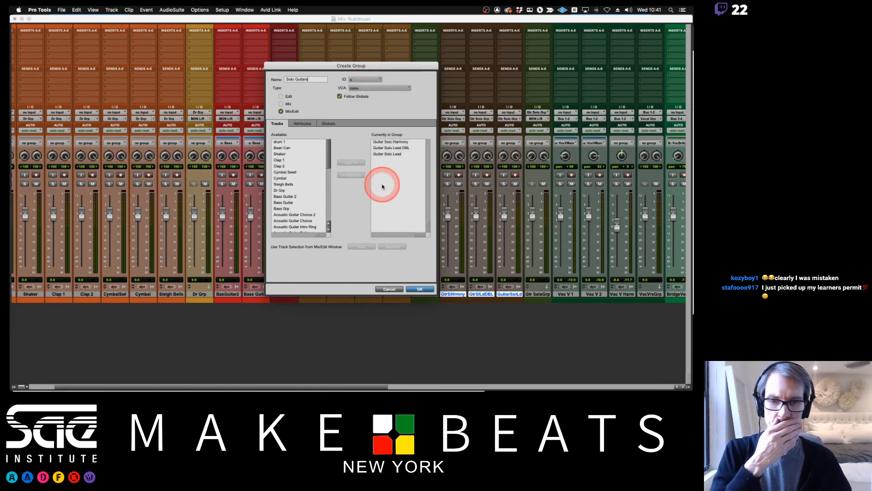
key("Return")
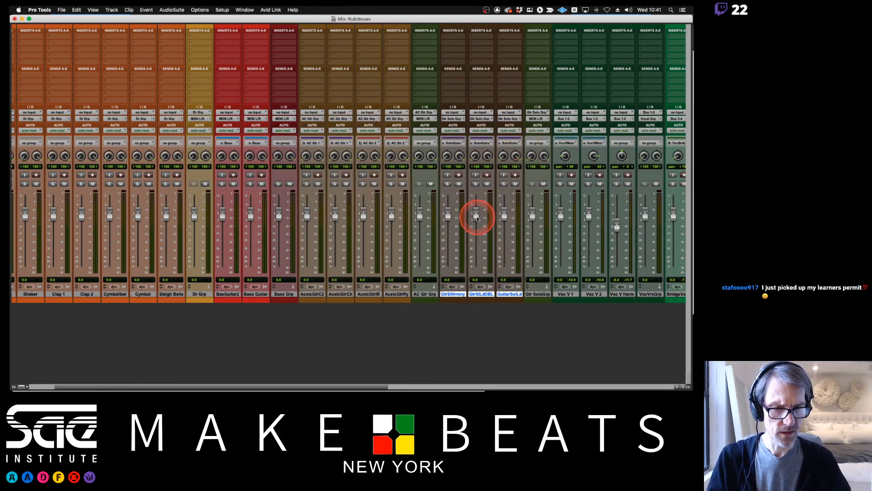
Locate the guitar solo clips on the timeline and lower the three linked solo guitar faders in the mixer to -2.5.
key("super+equal")
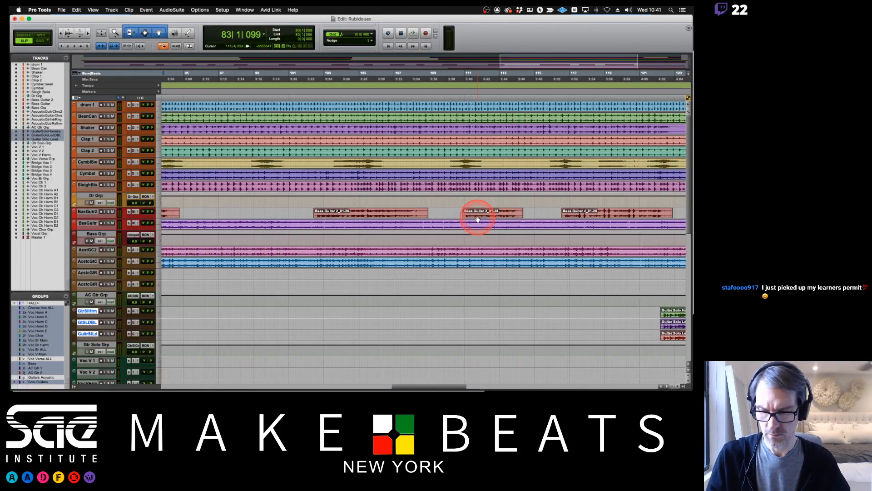
scroll(478, 219, "right", 10)
scroll(478, 219, "down", 5)
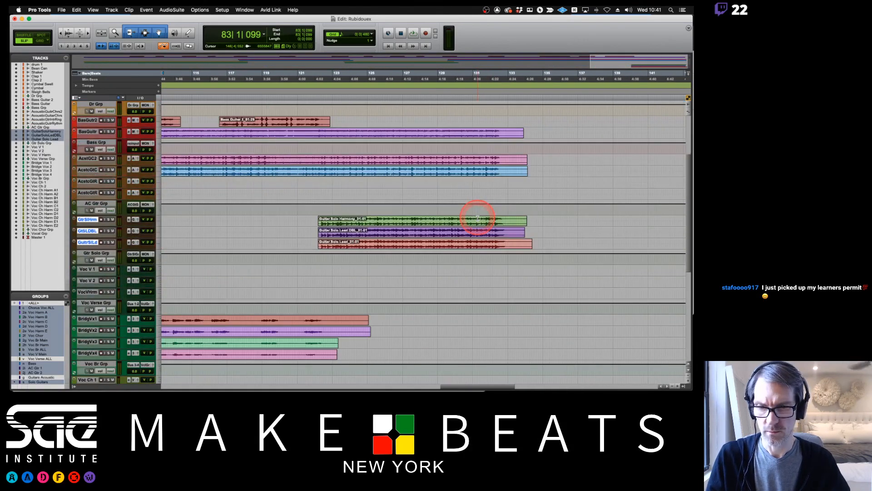
scroll(478, 219, "left", 7)
scroll(478, 220, "right", 6)
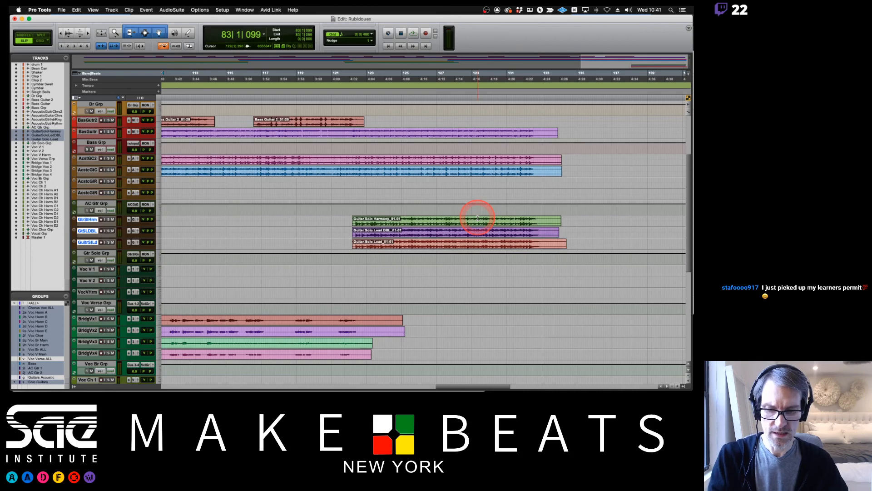
key("super+equal")
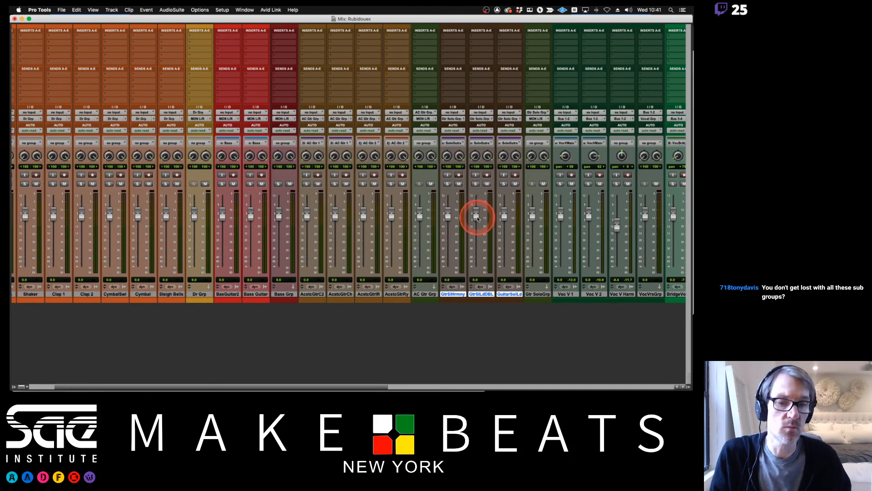
mouse_move(477, 219)
left_mouse_down()
mouse_move(474, 230)
mouse_move(477, 220)
left_mouse_up()
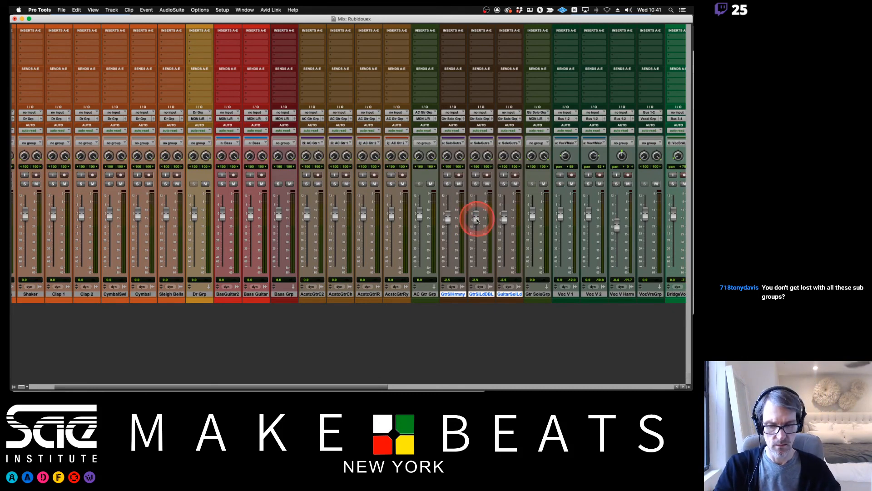
Play the song from the start of the guitar solo clips, solo the three grouped guitar solo tracks and return to the mixer.
key("super+equal")
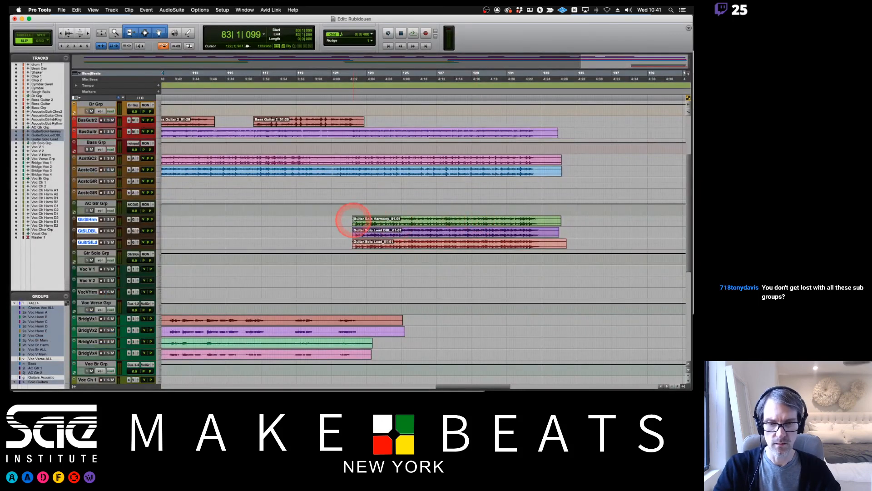
left_click(350, 219)
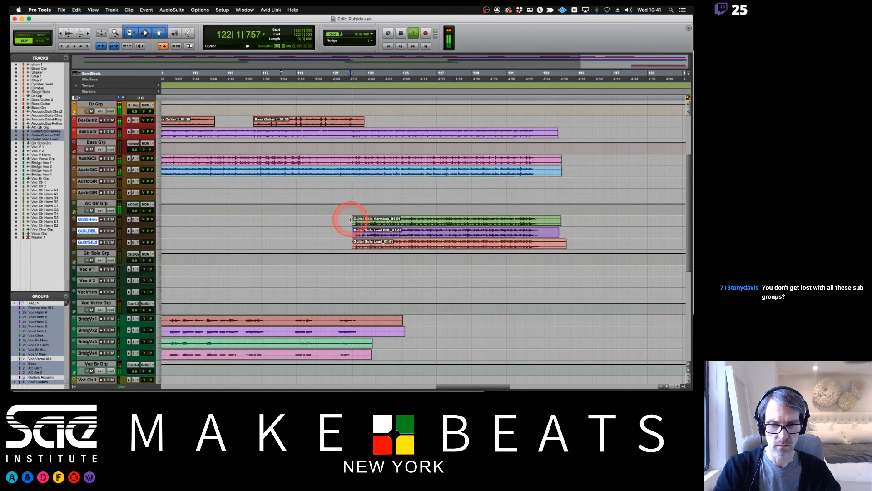
left_click(108, 220)
key("super+equal")
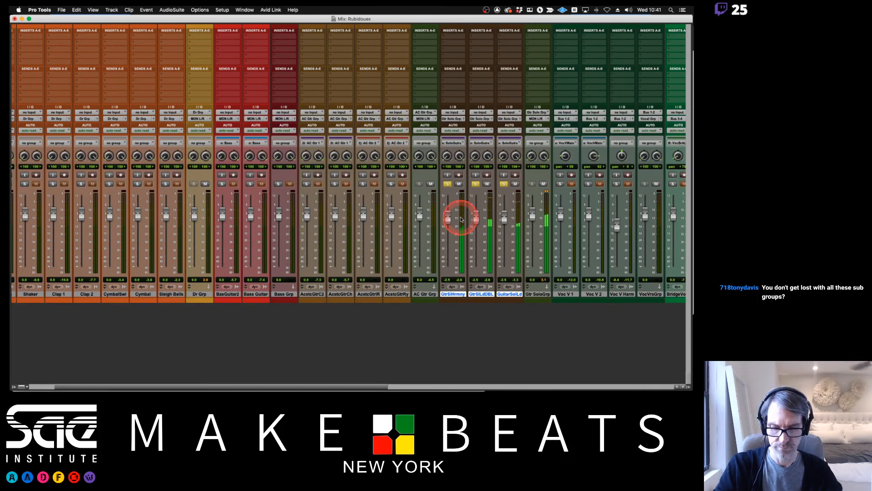
With the Solo Guitars group disabled, lower both Guitar Solo Lead tracks to -11.0 and narrow their panning toward opposite sides.
key("s")
left_click_drag(476, 217, 505, 234)
left_click(488, 156)
left_click_drag(490, 156, 486, 189)
left_click_drag(503, 156, 507, 128)
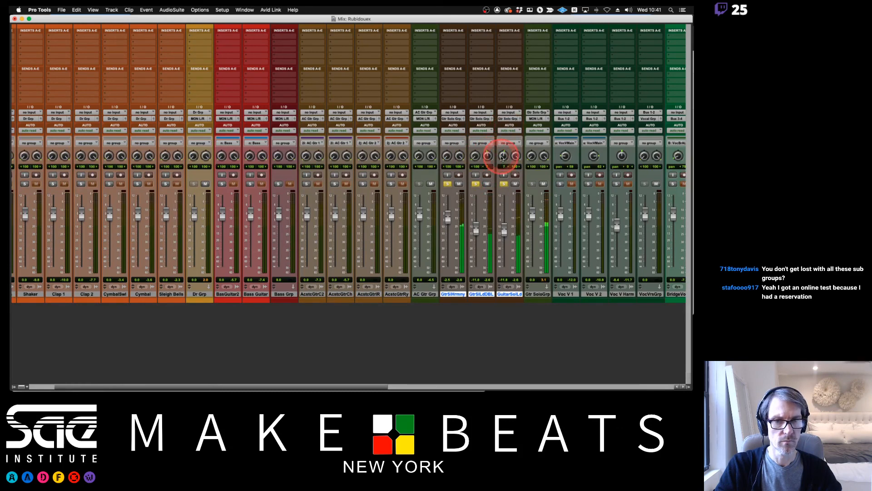
left_click_drag(487, 157, 504, 165)
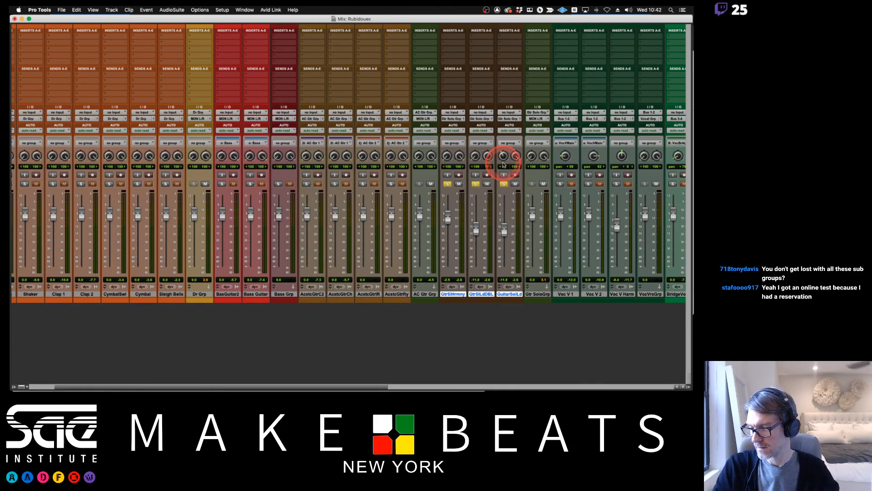
left_click_drag(503, 165, 388, 200)
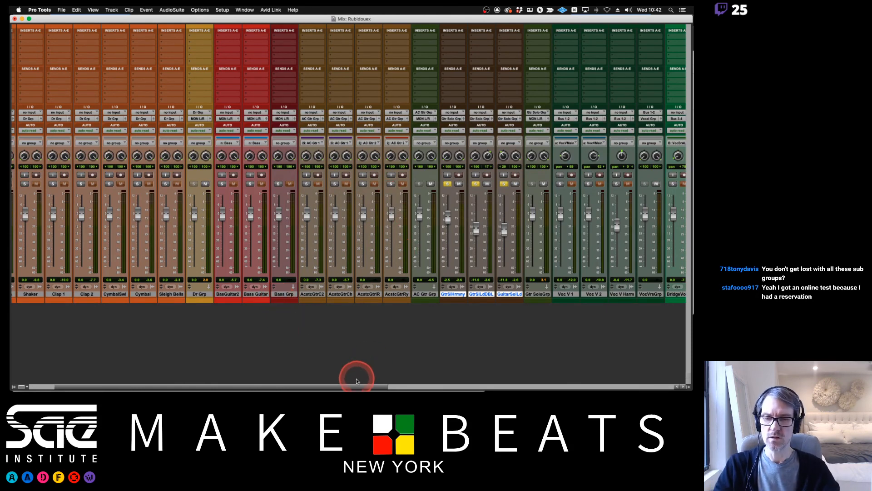
Nudge the linked faders of the chorus acoustic guitar pair down to -0.1.
left_click_drag(357, 385, 282, 388)
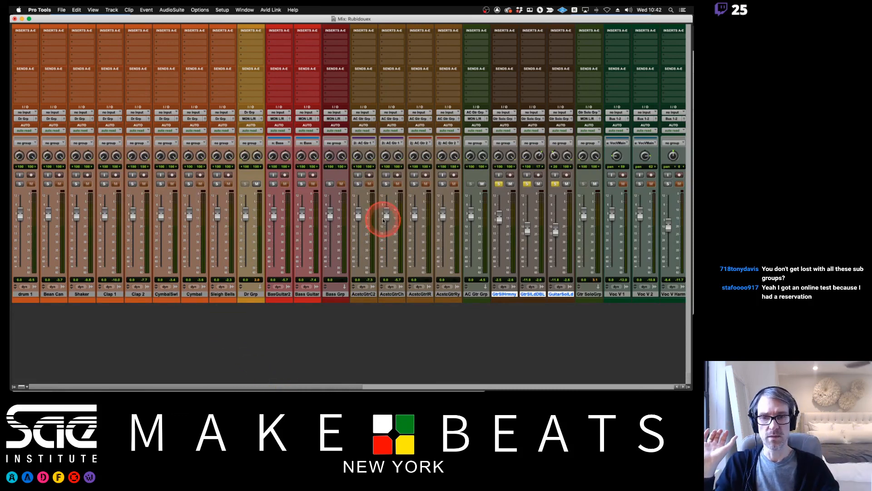
mouse_move(359, 214)
left_mouse_down()
mouse_move(357, 222)
mouse_move(356, 214)
left_mouse_up()
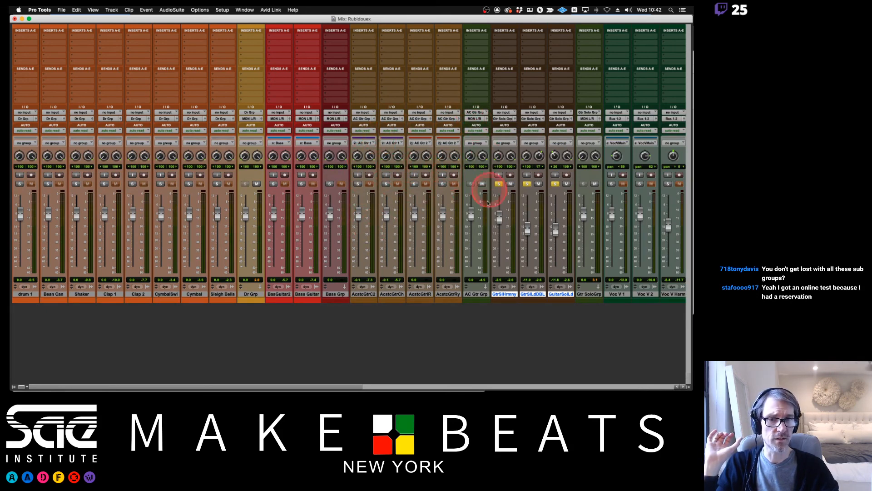
Recolor the AC Gtr Grp track with the color palette to match the brown of the acoustic guitar tracks.
left_click(477, 295)
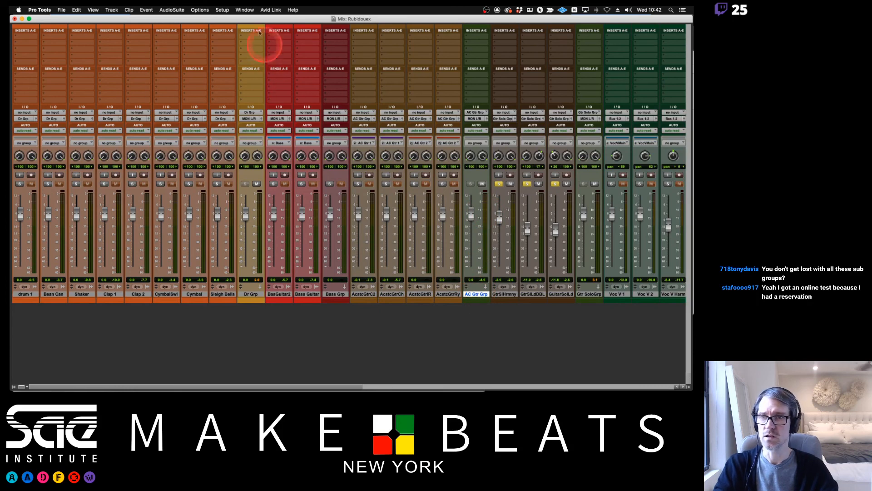
left_click(245, 10)
mouse_move(239, 9)
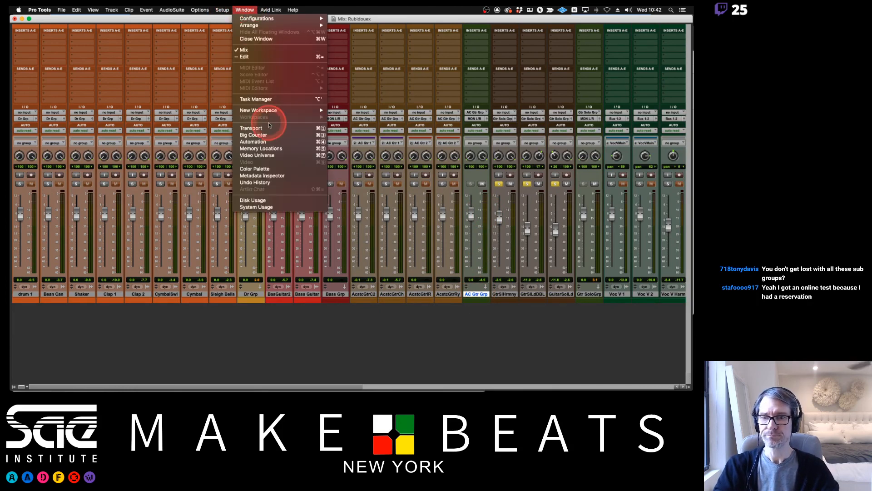
left_click(254, 169)
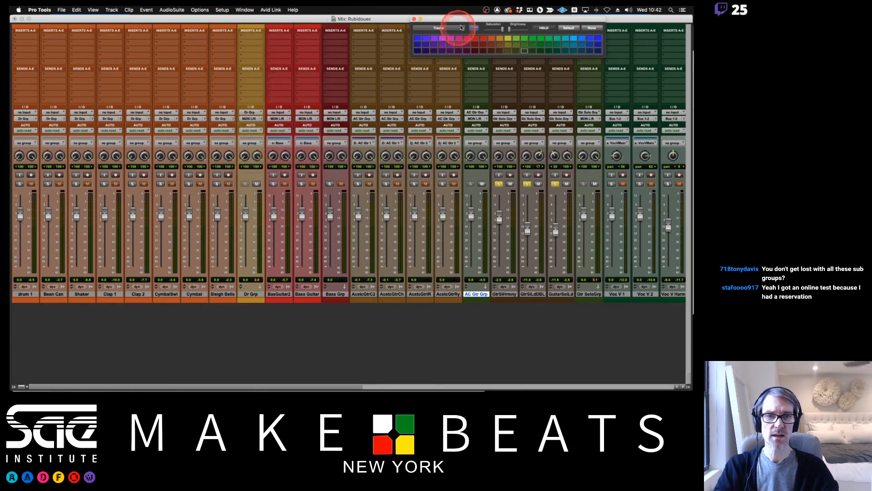
left_click_drag(455, 20, 308, 52)
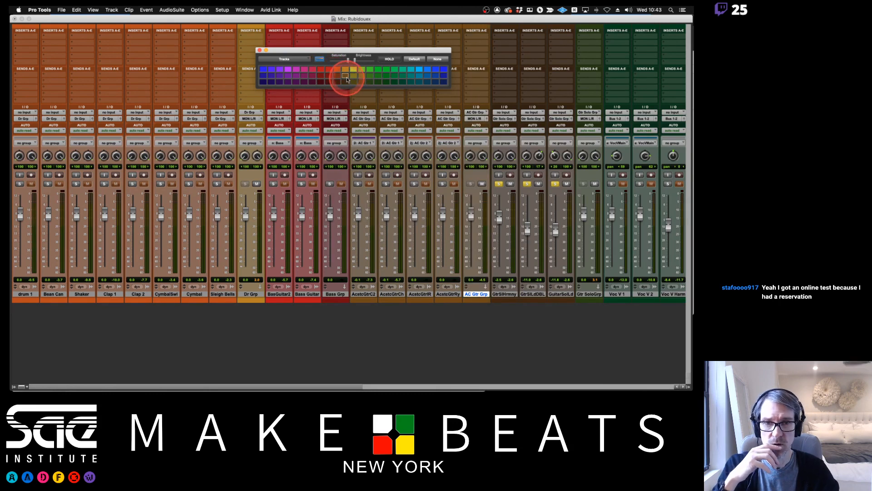
left_click(345, 71)
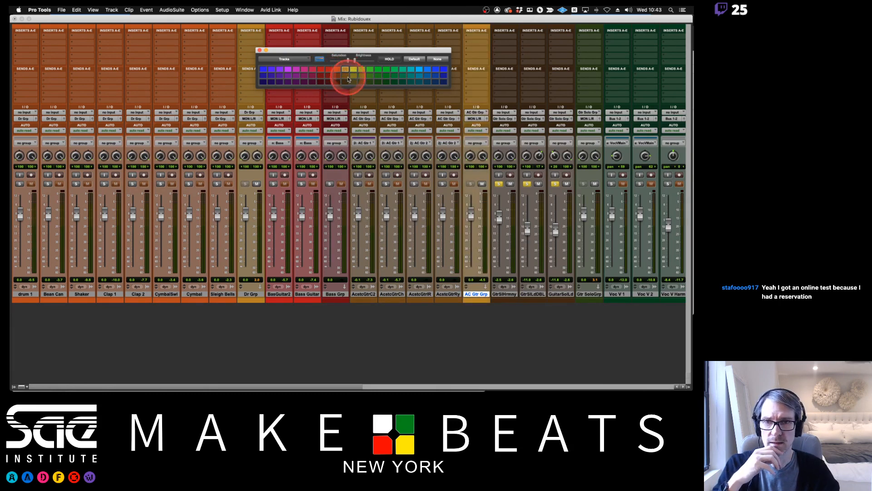
left_click(338, 82)
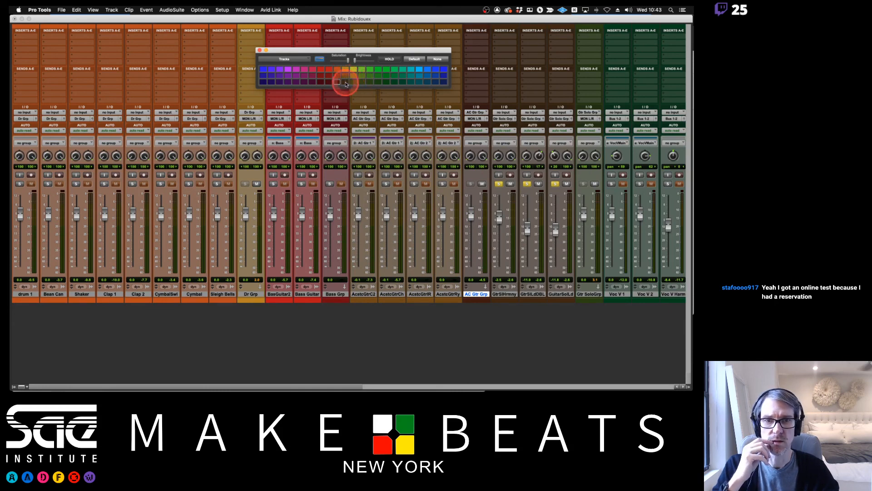
left_click(346, 76)
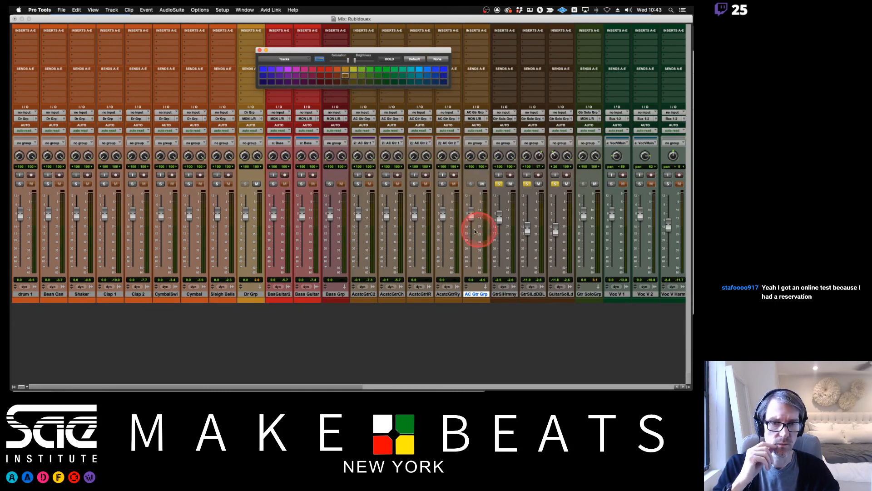
Recolor the Gtr Solo Grp track to match the dark brown guitar solo tracks and close the color palette.
left_click(589, 293)
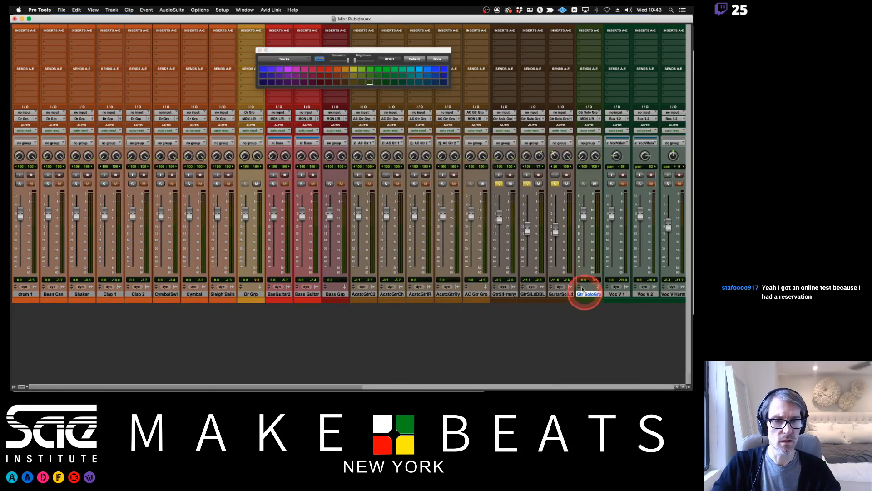
left_click(346, 82)
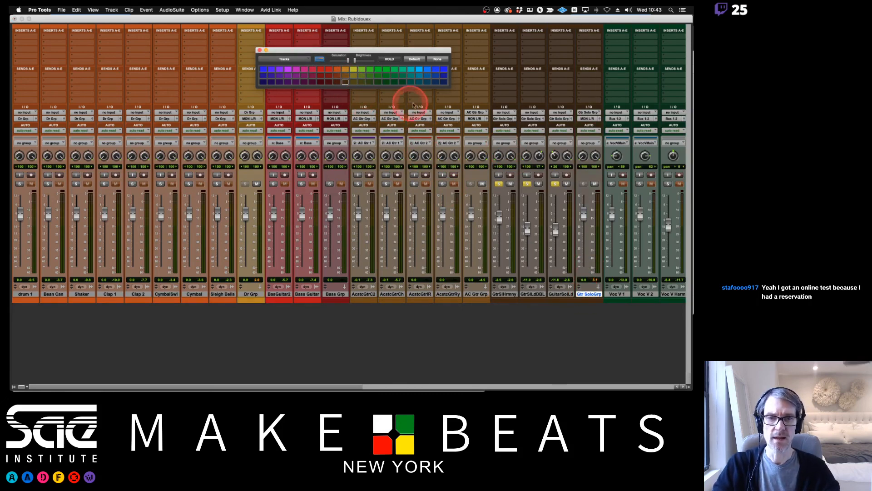
left_click(259, 50)
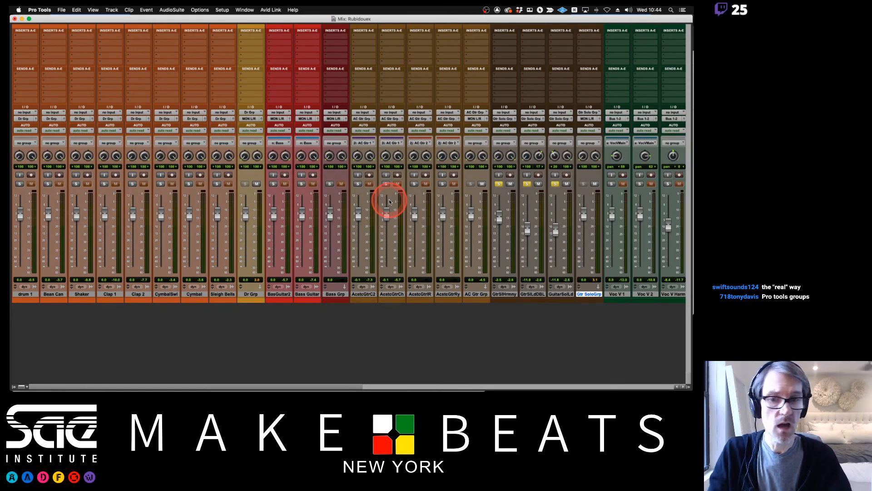
Lower the linked chorus acoustic guitar pair to -4.3 and pull down the intro and rhythm acoustic guitar pair.
left_click_drag(359, 215, 360, 221)
left_click_drag(414, 213, 413, 220)
left_click(325, 213)
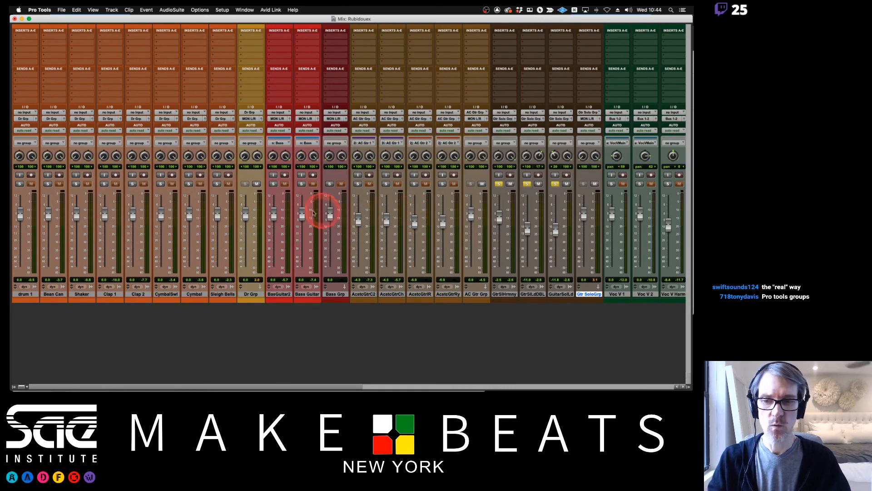
Lower the linked bridge vocal faders, and with the Voc Br ALL group disabled adjust the BridgeVox3 and BridgeVox4 pair separately.
scroll(567, 221, "right", 10)
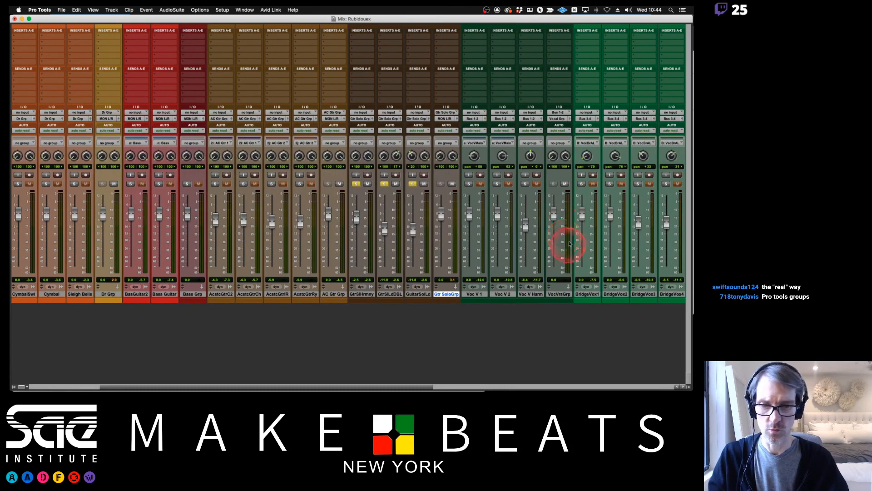
left_click_drag(440, 219, 439, 225)
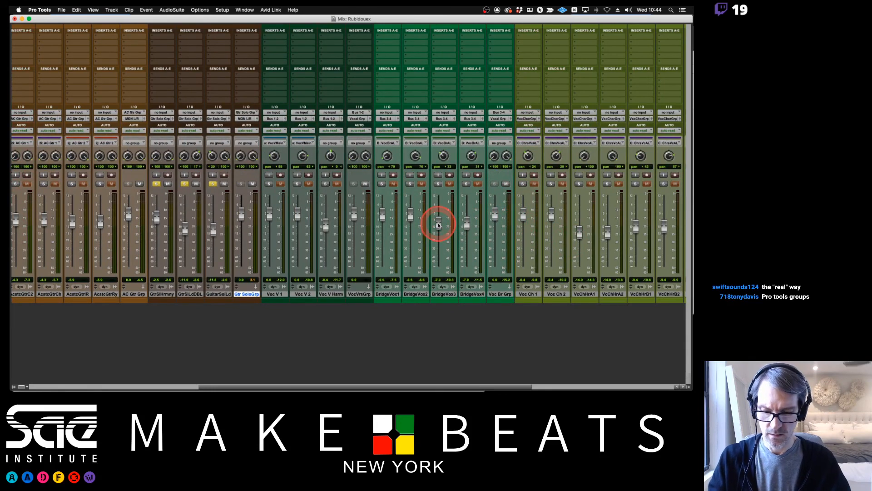
left_click_drag(439, 224, 467, 228)
mouse_move(383, 215)
left_mouse_down()
mouse_move(381, 226)
mouse_move(379, 216)
left_mouse_up()
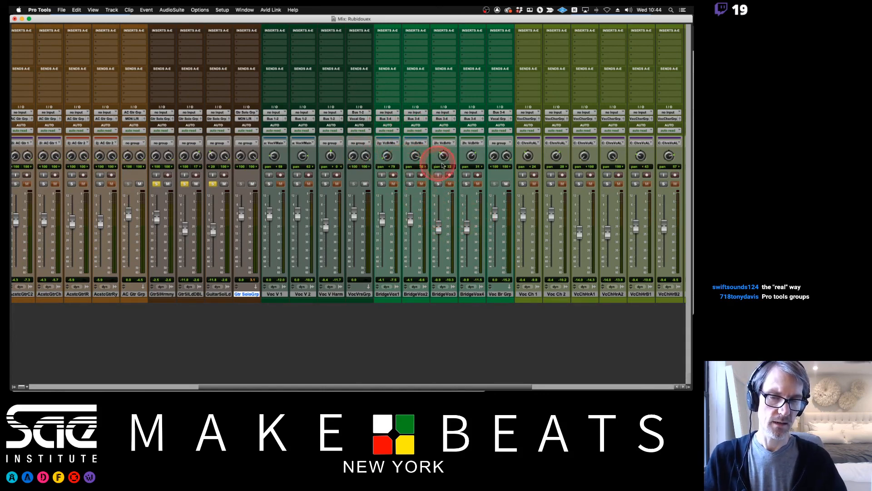
left_click_drag(438, 228, 438, 224)
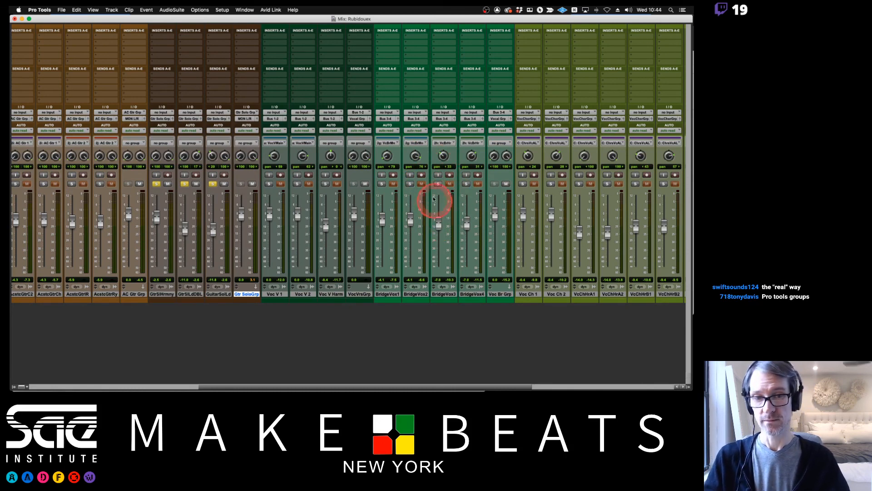
Mute the Vocal Grp aux track and return to the guitar and bridge vocal tracks.
scroll(433, 198, "right", 10)
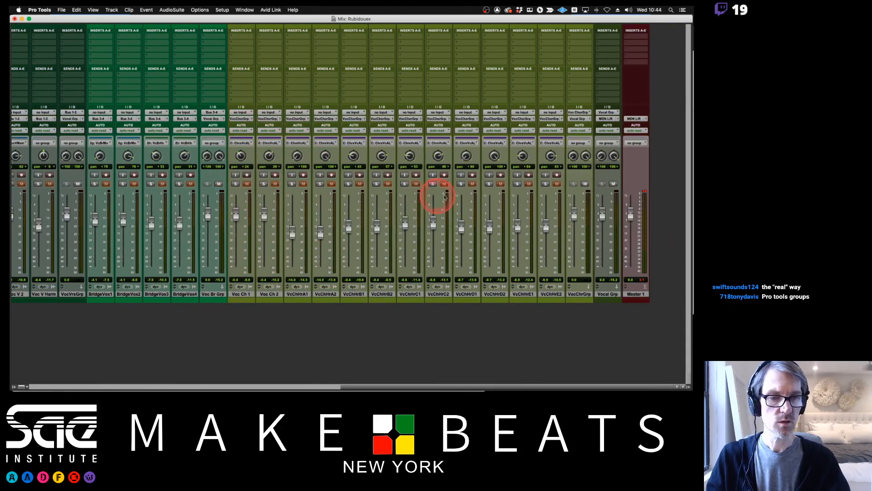
left_click(614, 183)
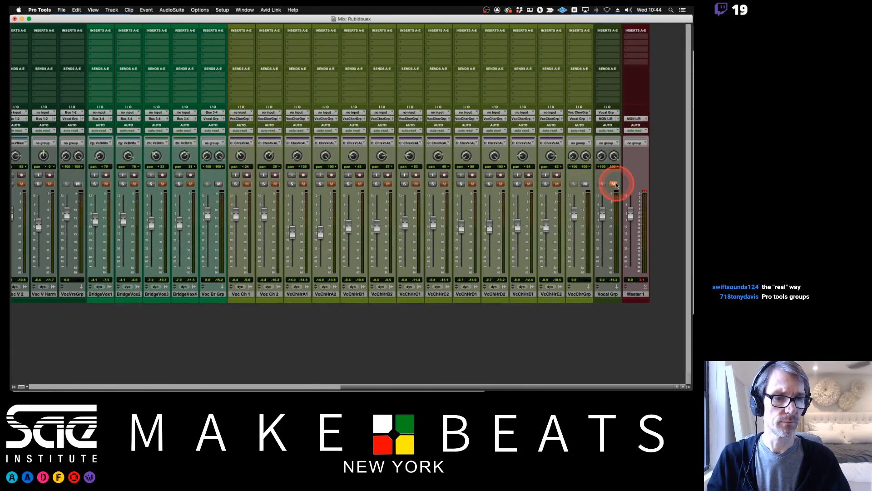
scroll(606, 293, "left", 15)
scroll(608, 296, "left", 3)
scroll(533, 189, "right", 12)
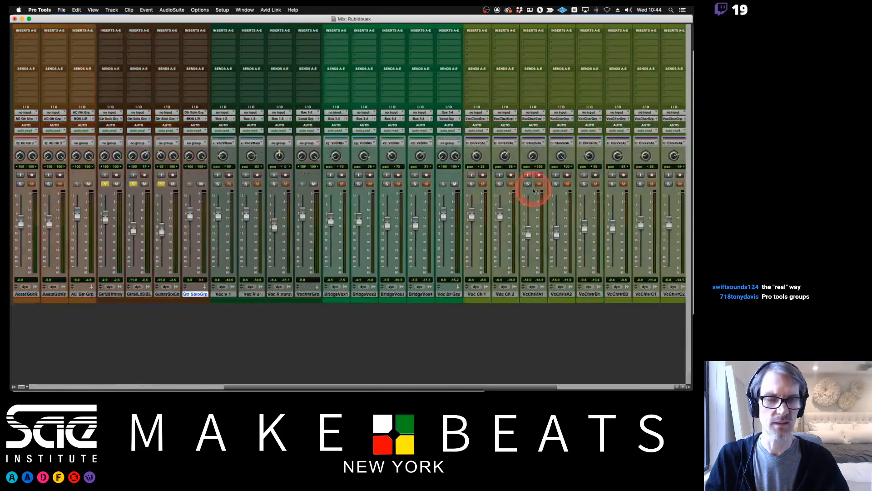
Create a new stereo aux input track named Inst Grp after the Vocal Grp track.
scroll(532, 189, "right", 8)
left_click(612, 296)
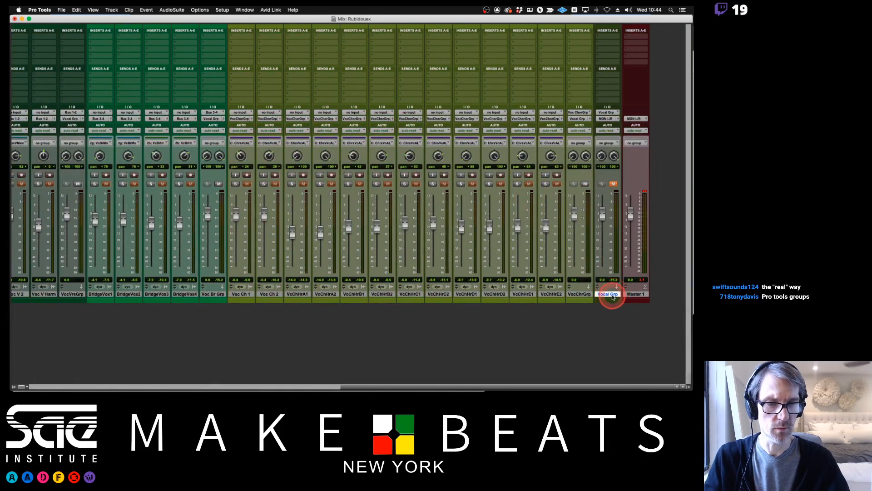
key("super+shift+n")
key("super+Right")
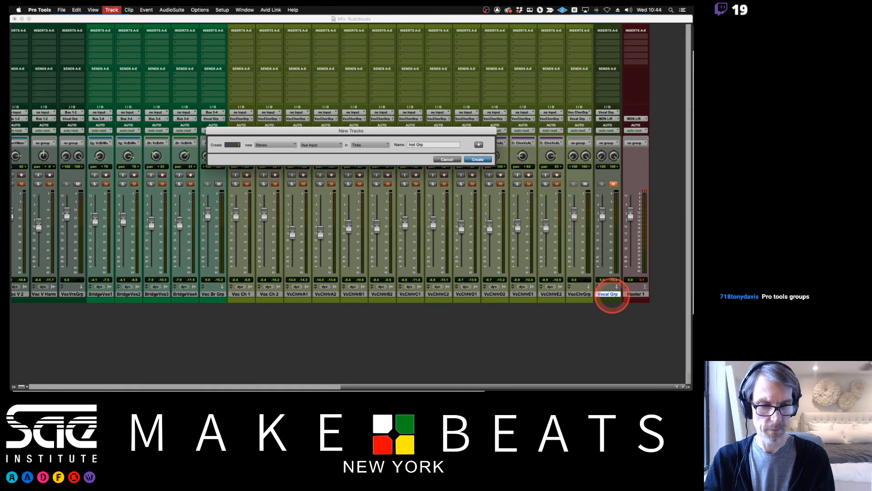
type("Inst Grp")
key("Return")
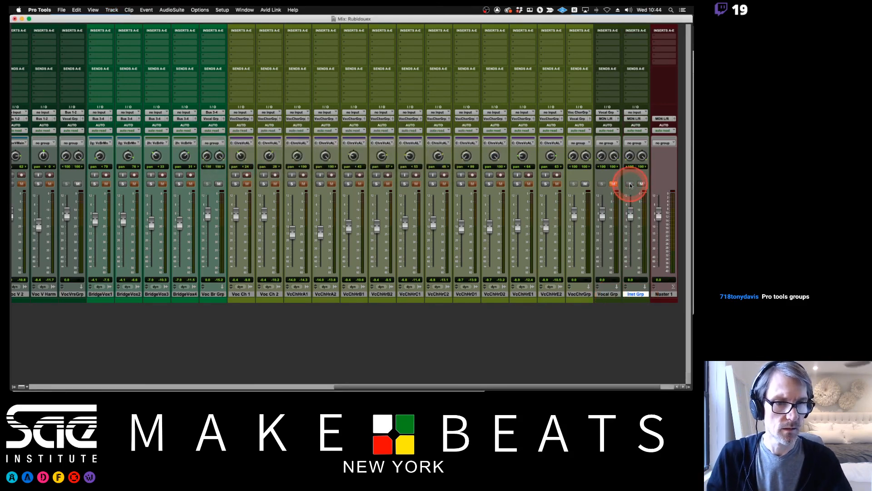
Show only the Dr Grp, Bass Grp, AC Gtr Grp and Gtr Solo Grp tracks in the mixer.
scroll(517, 172, "left", 15)
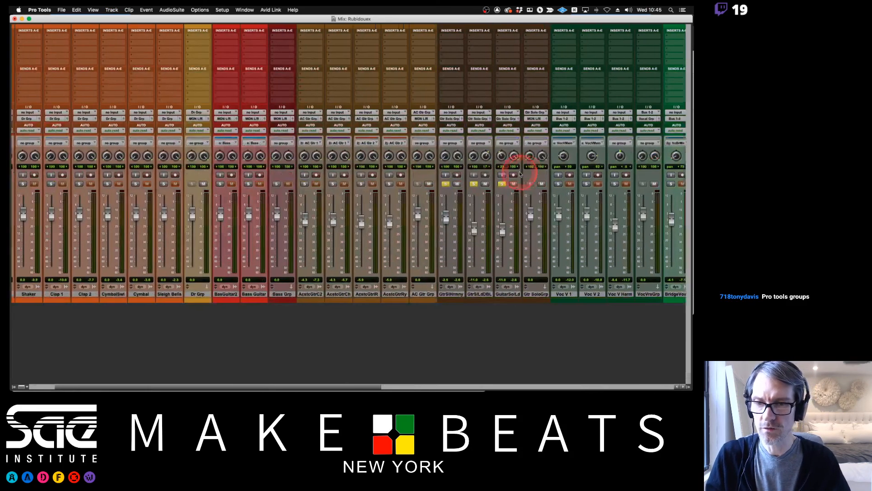
scroll(520, 174, "left", 3)
left_click(14, 387)
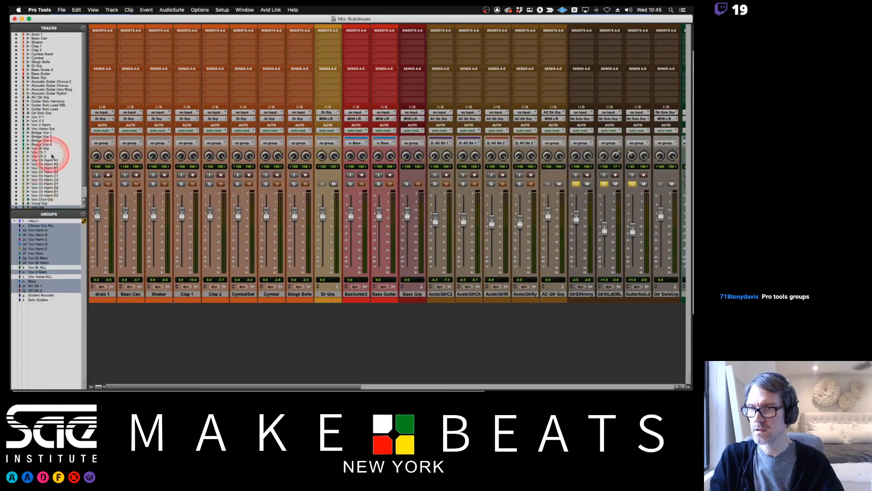
left_click(44, 68)
left_click(39, 77, "super")
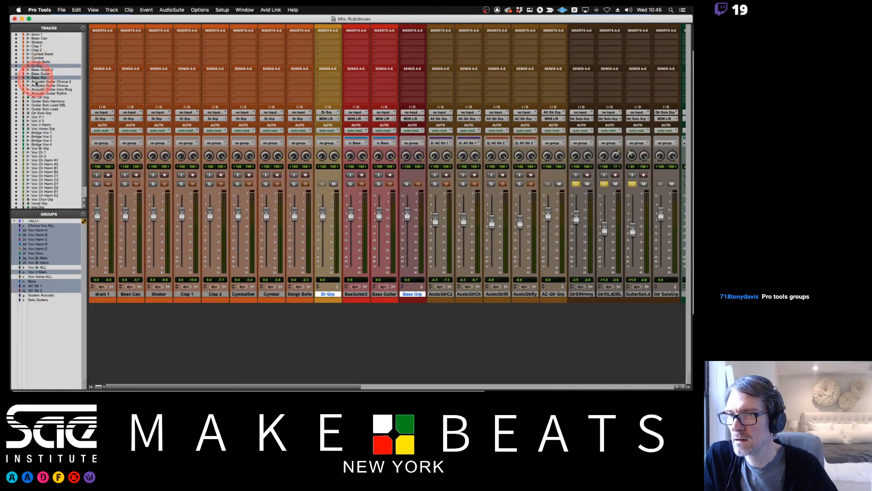
left_click(38, 97, "super")
left_click(38, 113, "super")
left_click(40, 128, "super")
left_click(41, 129, "super")
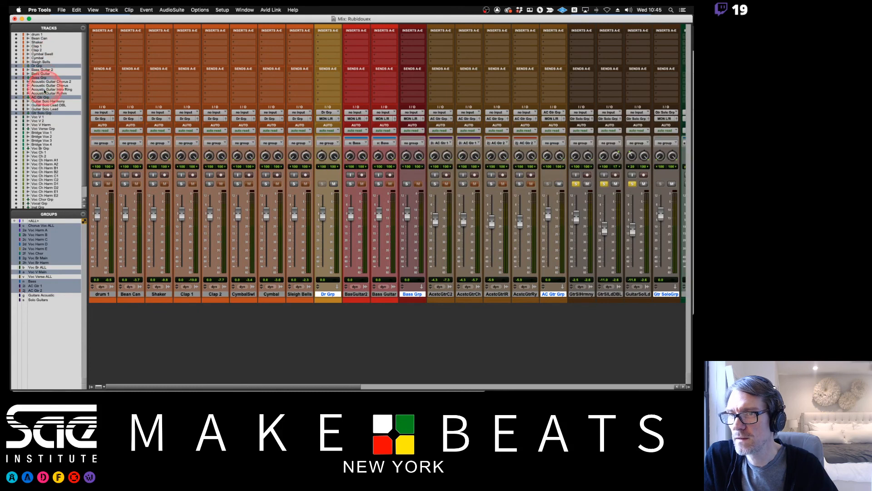
scroll(58, 119, "down", 3)
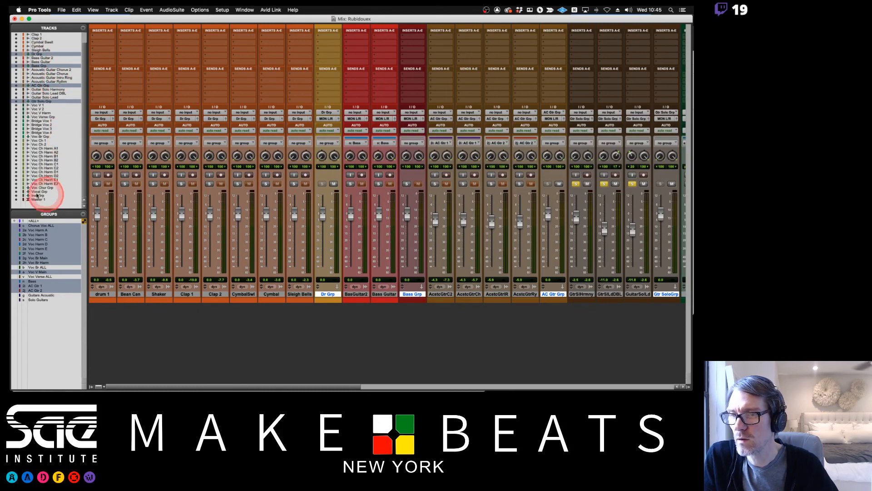
scroll(57, 80, "up", 3)
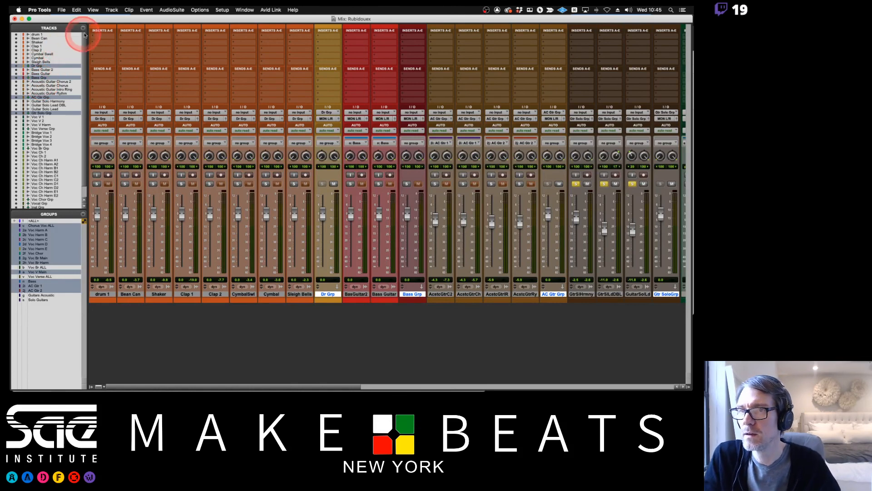
left_click(83, 28)
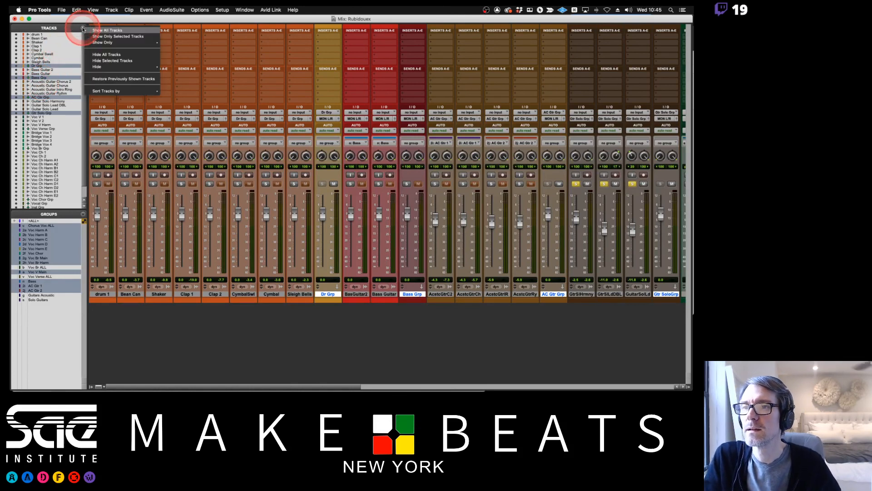
left_click(111, 37)
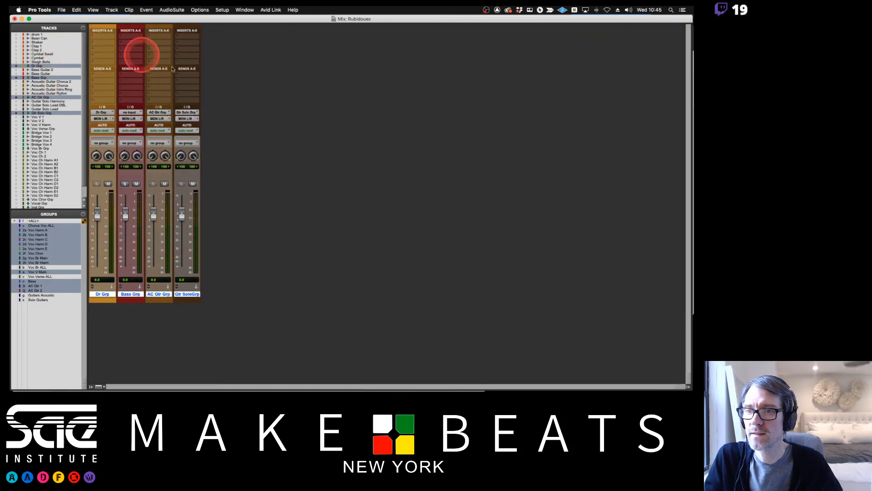
Make the hidden Inst Grp track visible alongside the four instrument group tracks.
scroll(82, 174, "down", 3)
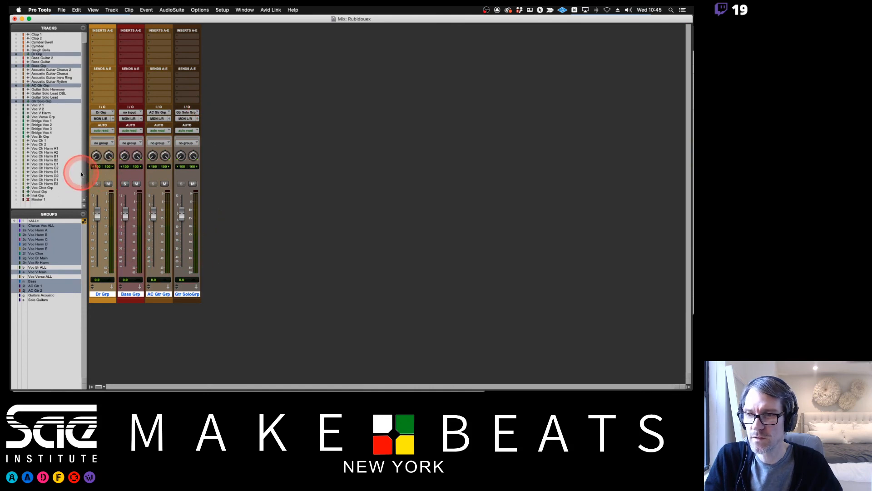
left_click(38, 195)
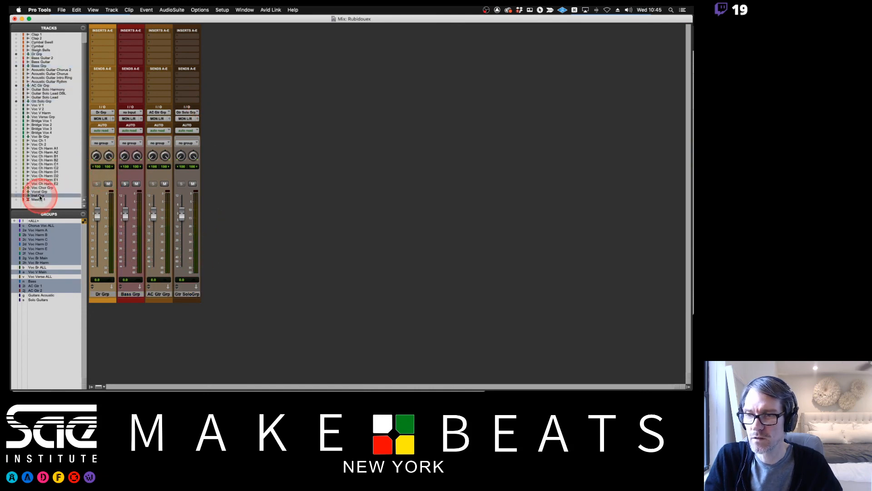
left_click(17, 195)
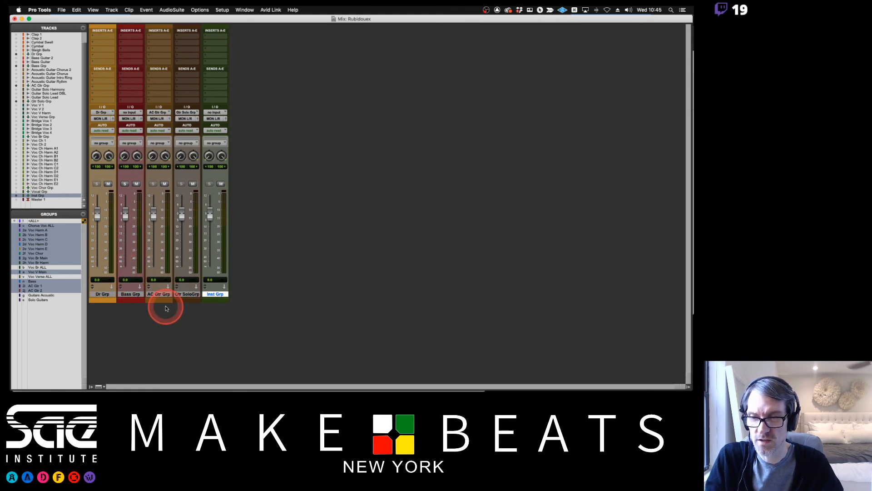
Route the outputs of Dr Grp, Bass Grp, AC Gtr Grp and Gtr Solo Grp together to the Inst Grp track.
left_click(100, 294)
left_click(189, 295, "shift")
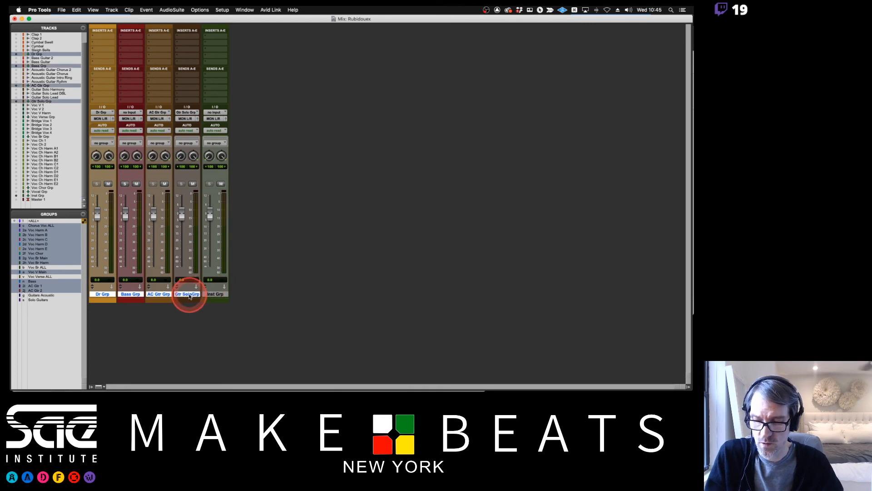
left_click(104, 119)
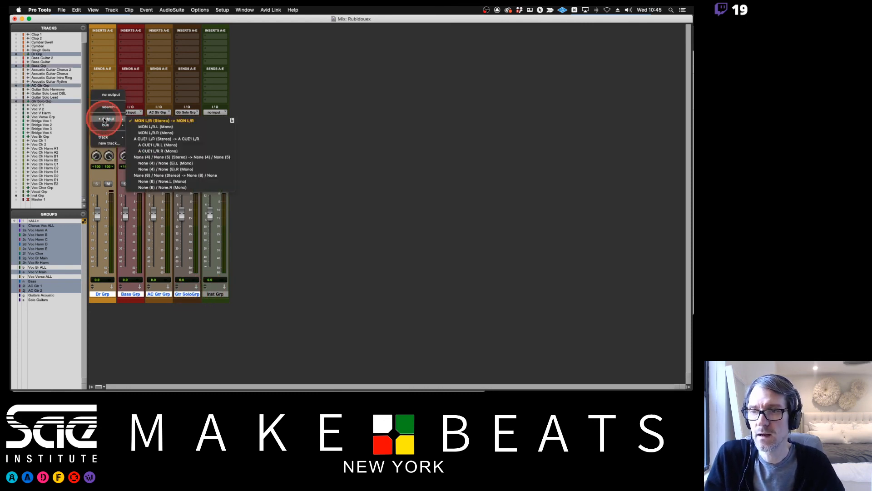
mouse_move(105, 137)
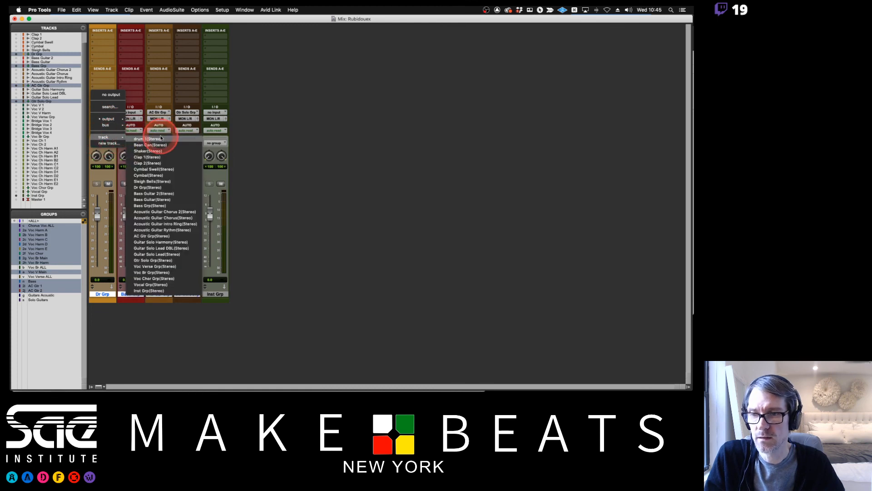
left_click(150, 290, "alt+shift")
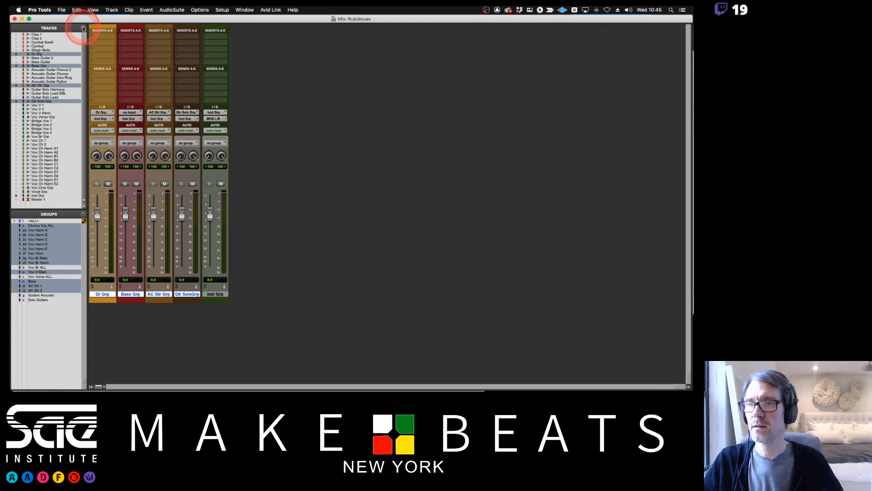
Make the Voc Verse Grp, Voc Br Grp, Voc Chor Grp and Vocal Grp tracks visible in the mixer.
left_click(16, 117)
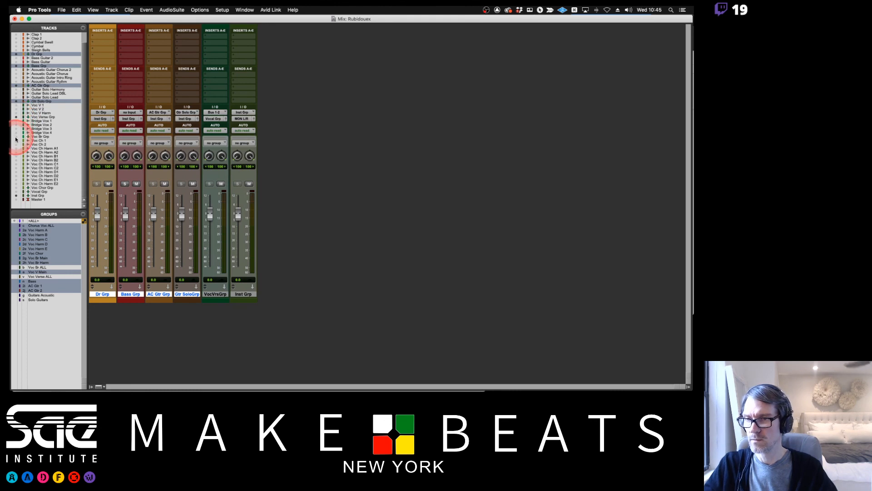
left_click(16, 136)
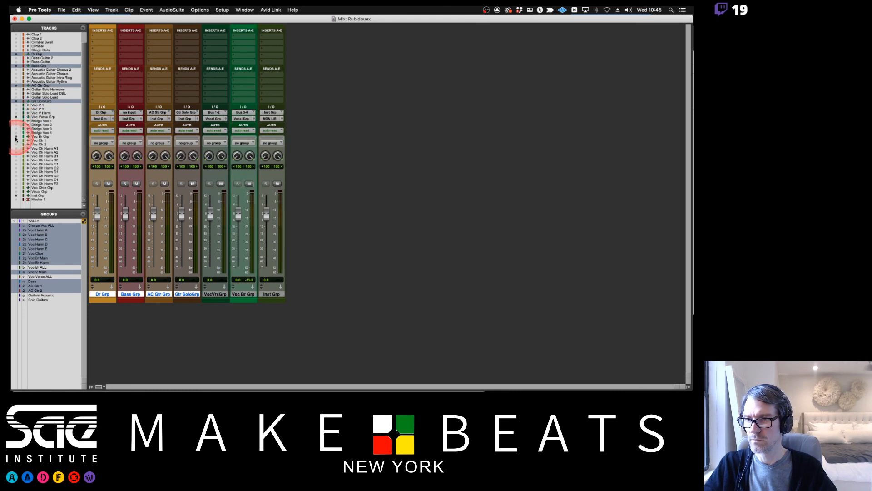
left_click(17, 187)
left_click(16, 191)
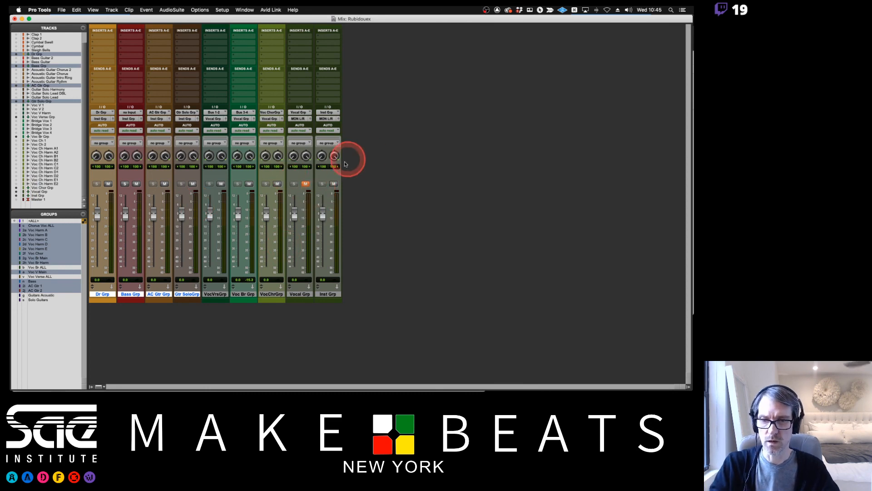
Mute the bass, guitar and individual vocal group aux tracks, leaving Dr Grp and Inst Grp unmuted.
left_click(164, 183)
left_click(193, 184)
left_click(221, 184)
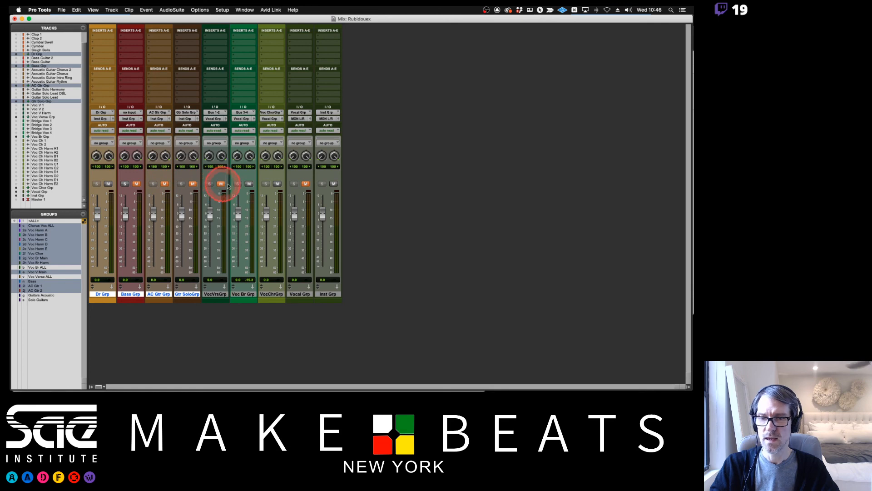
left_click(249, 183)
left_click(277, 183)
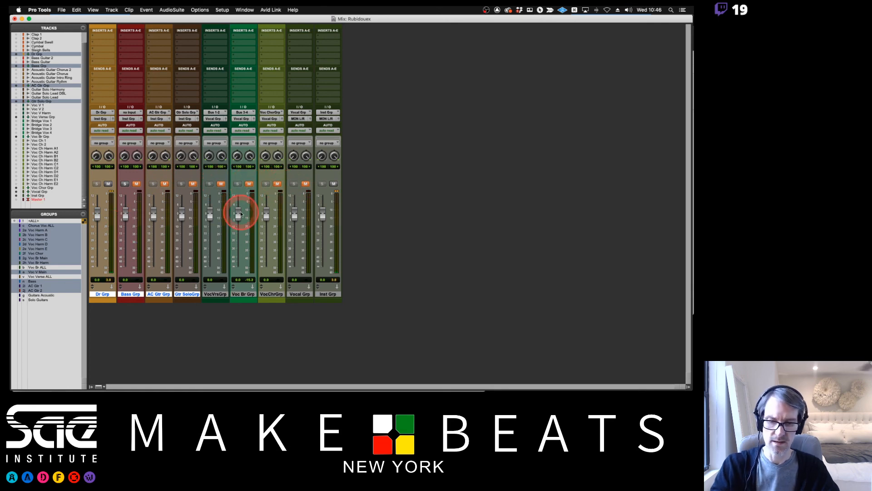
In the Edit window, make the drum tracks from drum 1 through Sleigh Bells visible, and return to the Mix window.
key("super+equal")
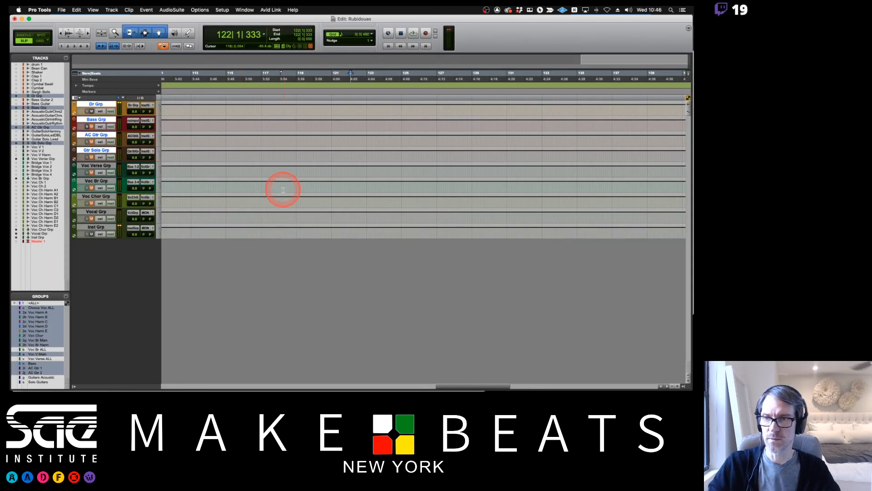
left_click_drag(17, 65, 16, 92)
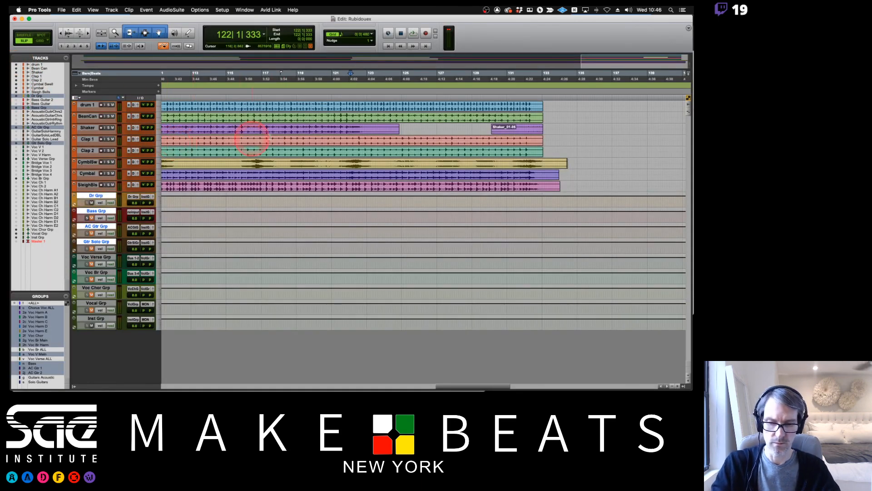
key("super+equal")
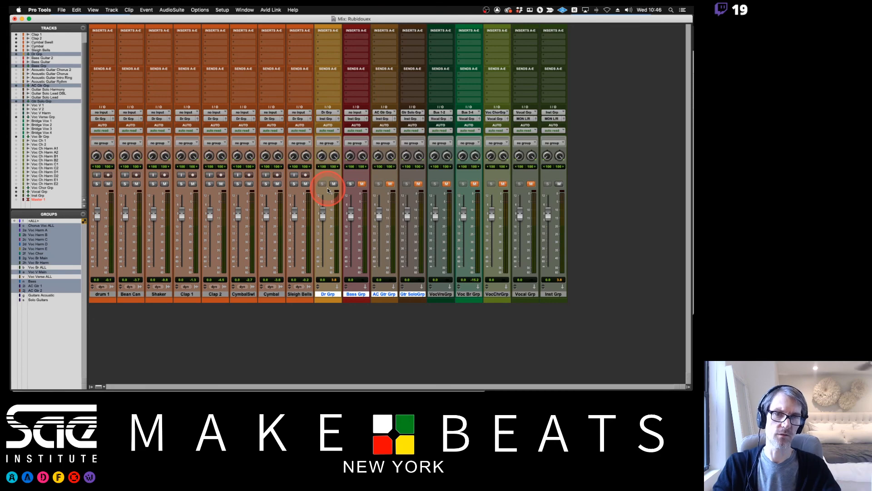
Switch to OBS.
key("super+Tab")
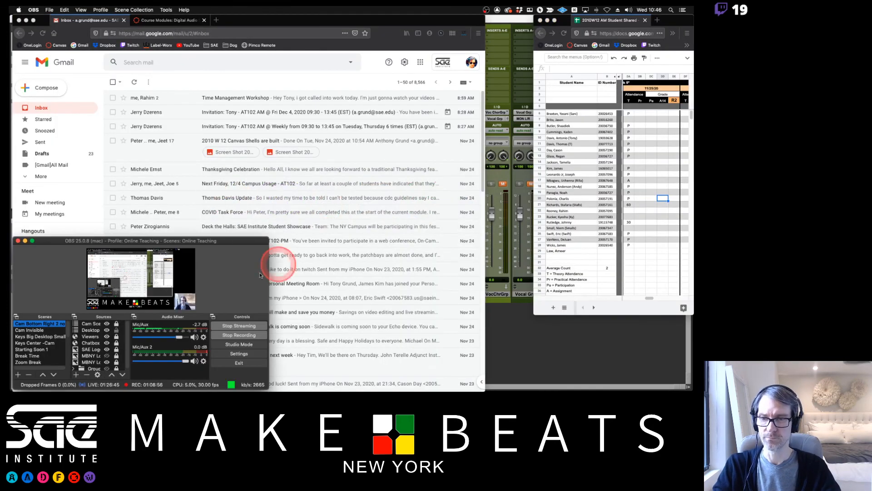